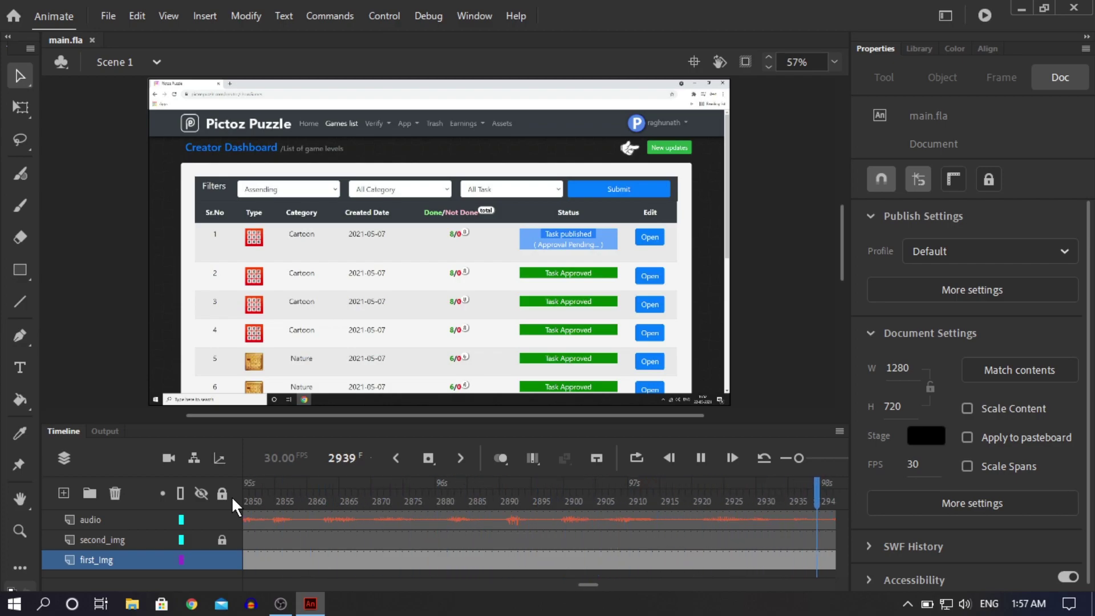
Step: Stop the timeline playback and select 3_dashboard.jpg among the screenshots in the library
key("Return")
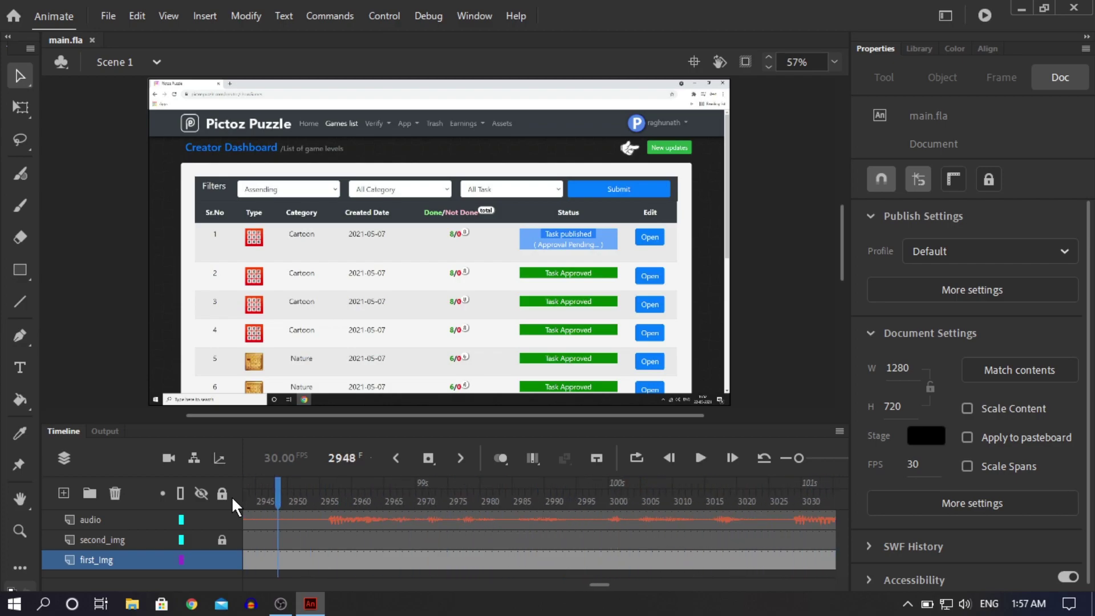
left_click(911, 49)
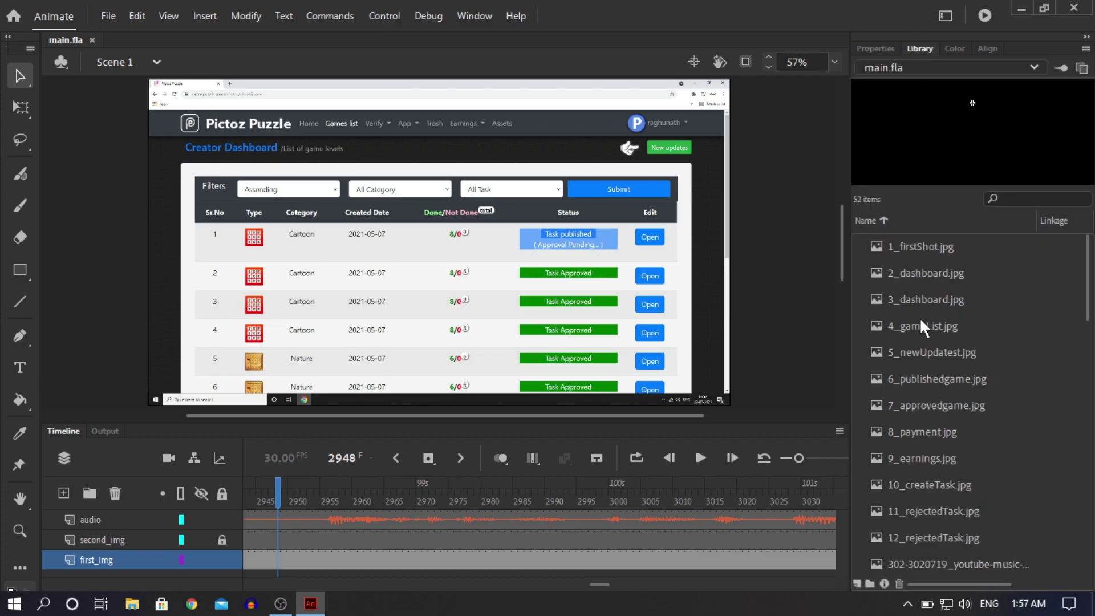
left_click(915, 398)
key("Down")
key("Down")
key("Down")
key("Up")
key("Up")
key("Up")
key("Up")
key("Up")
key("Up")
key("Up")
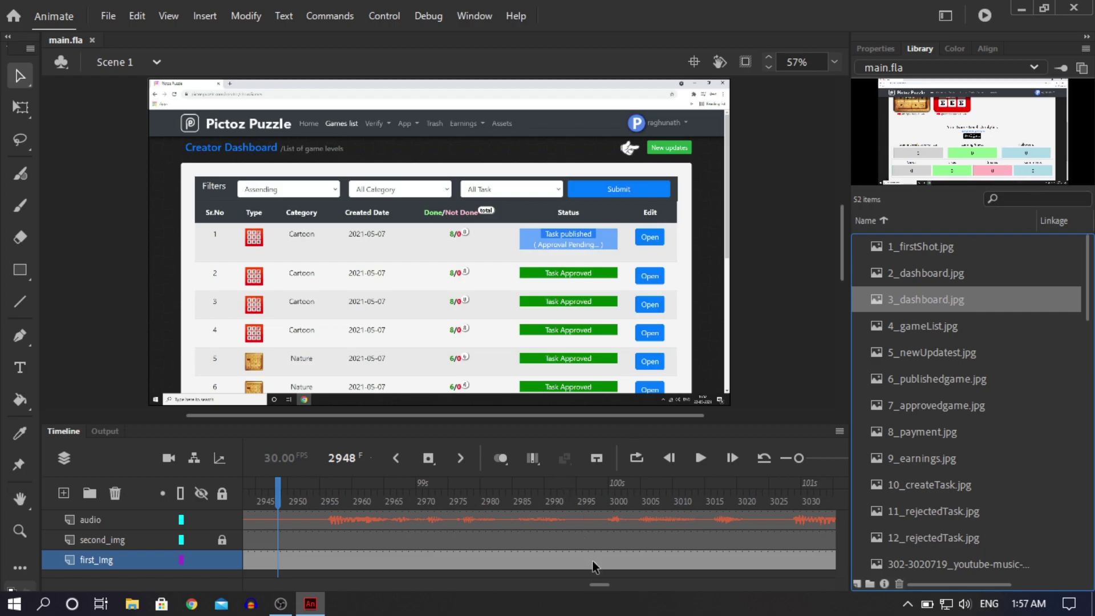
Step: Play the audio around the 85-second mark to find the transition point, locking layer first_img and unlocking second_img
left_click_drag(600, 584, 553, 613)
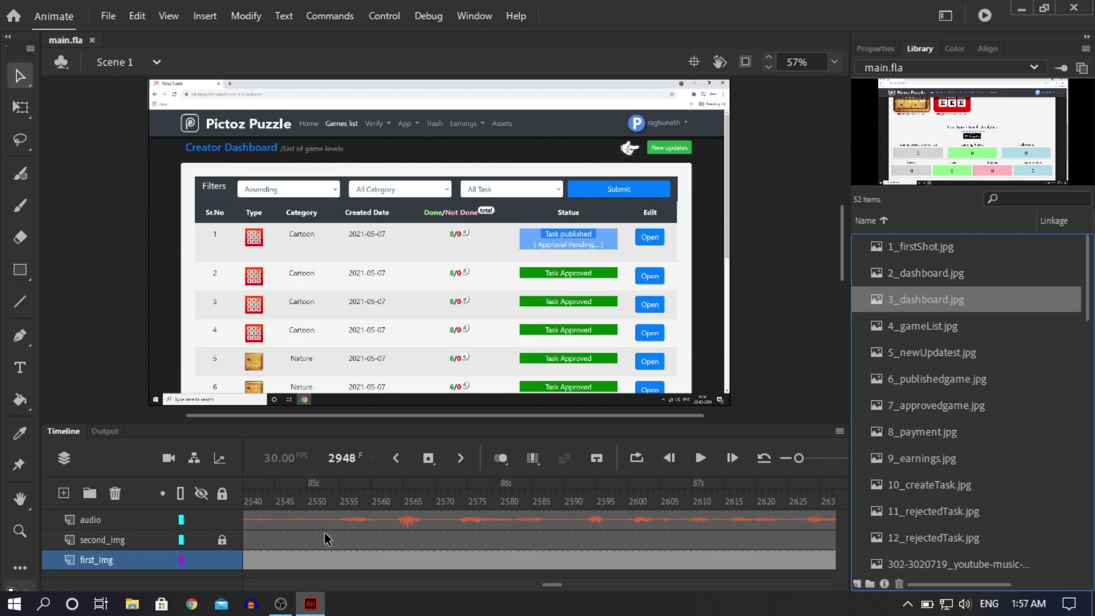
left_click_drag(312, 502, 90, 529)
key("space")
key("space")
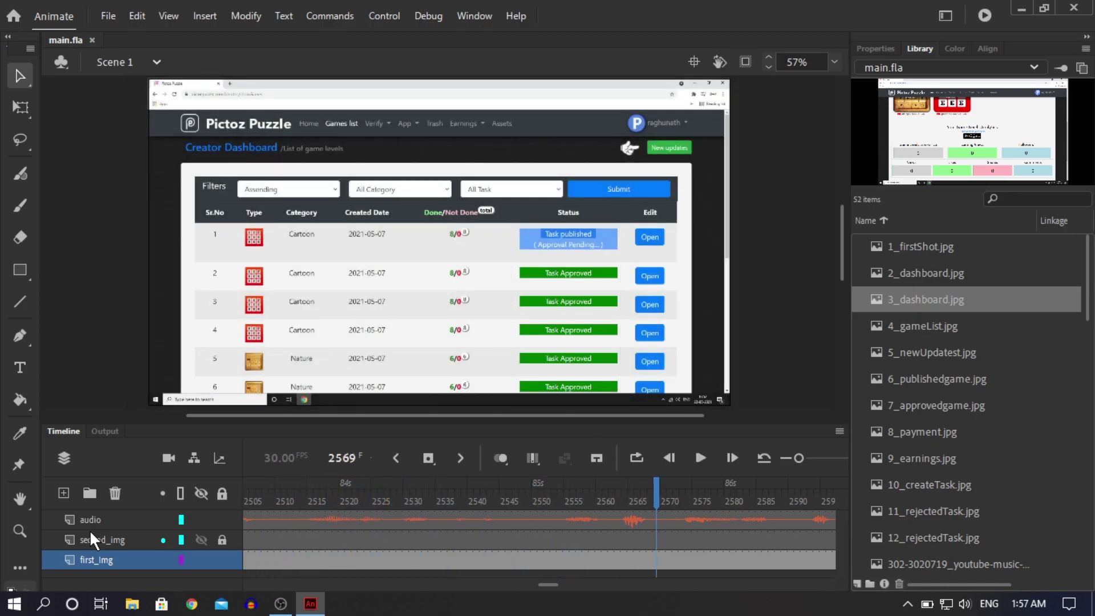
left_click(522, 501)
left_click(503, 500)
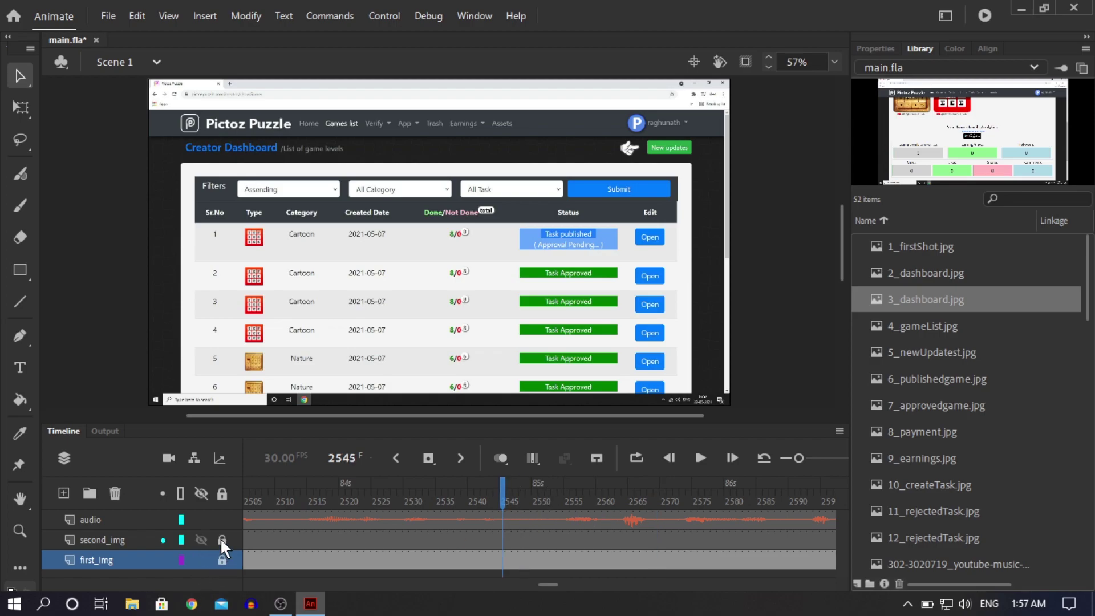
left_click_drag(496, 483, 507, 505)
left_click(503, 492)
left_click(509, 551)
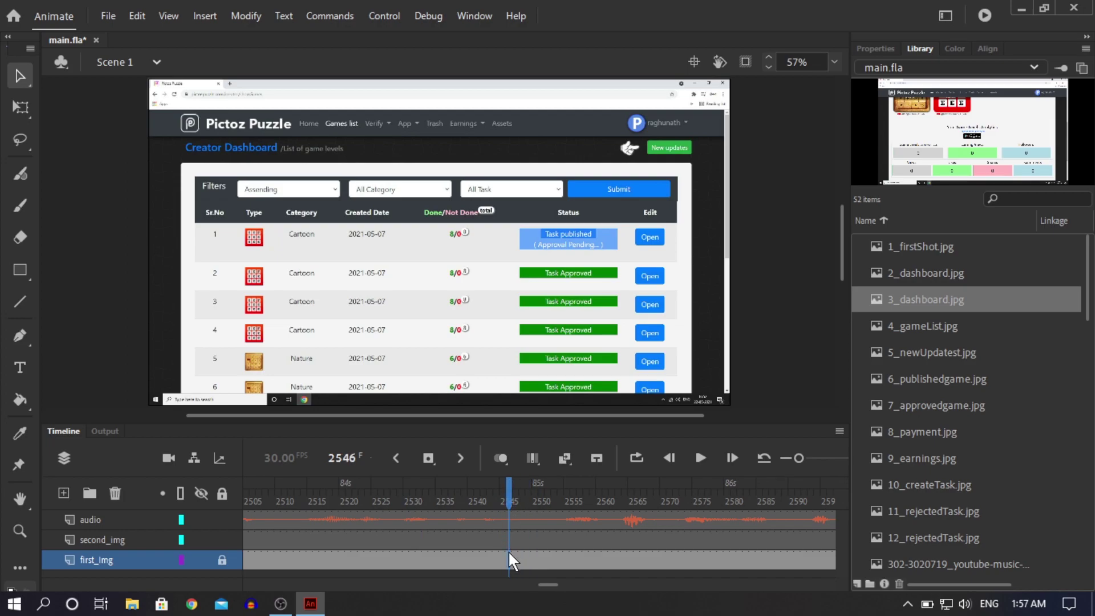
Step: Insert keyframes at frames 2550 and 2559 on layer first_img and create a classic tween between them
right_click(536, 556)
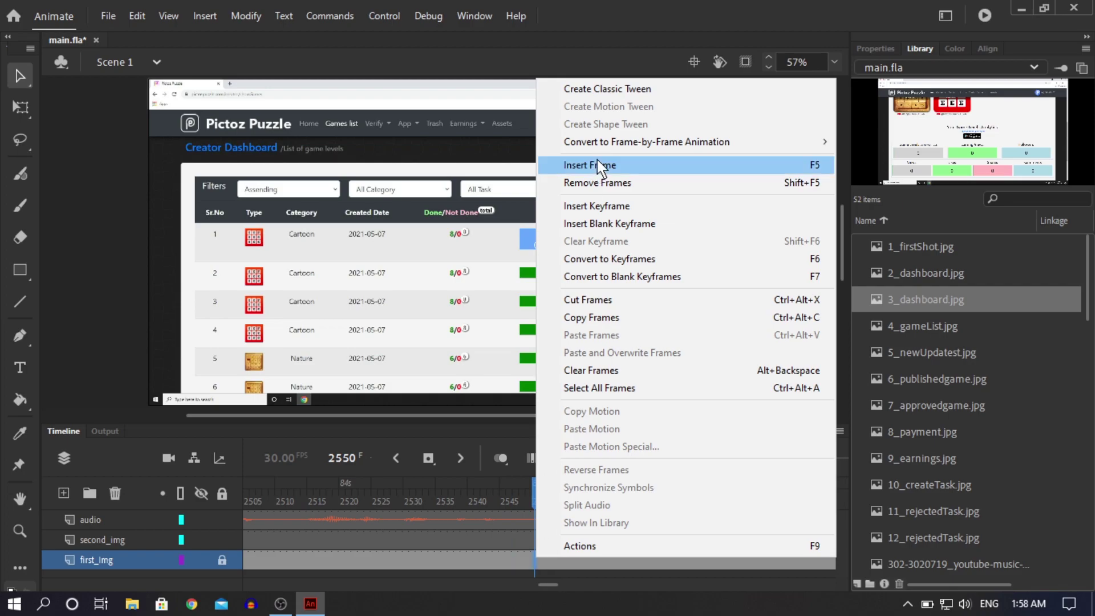
left_click(596, 207)
right_click(591, 563)
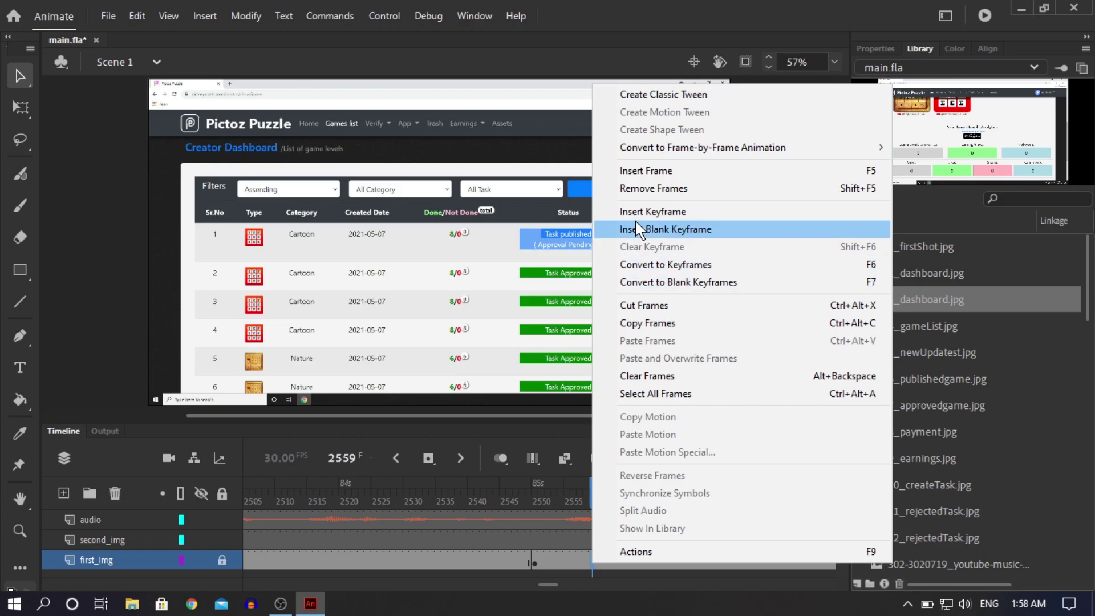
left_click(637, 217)
right_click(558, 555)
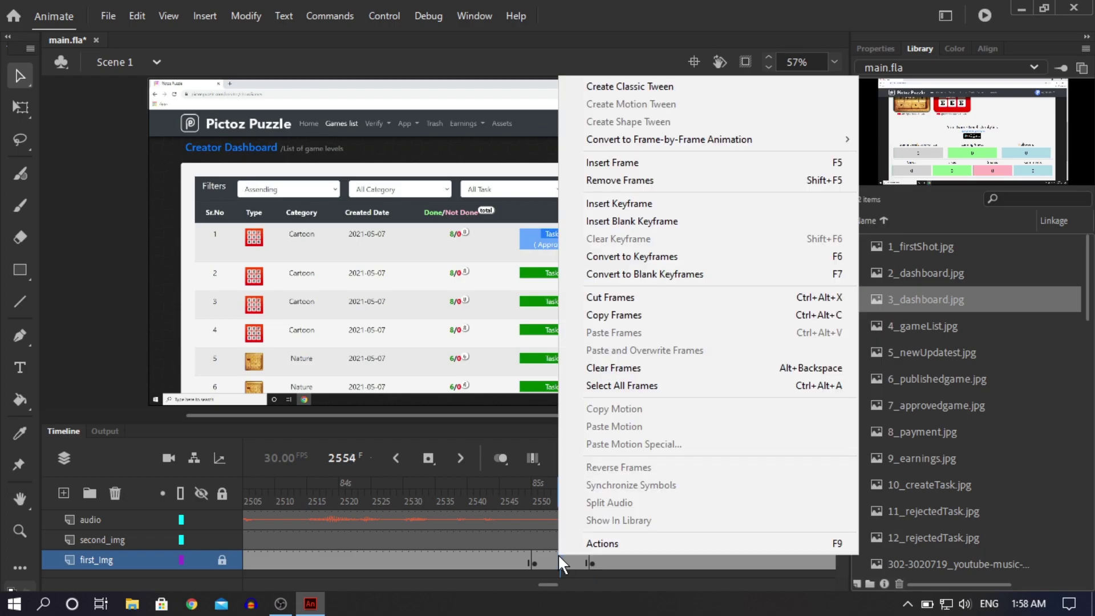
left_click(596, 87)
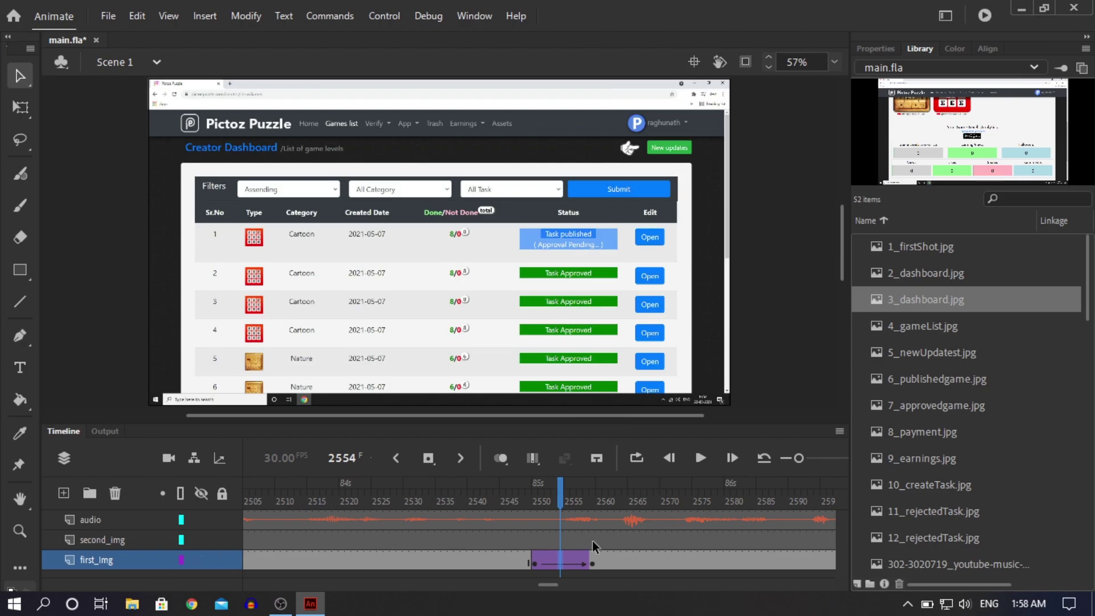
Step: Insert a keyframe at frame 2554 on layer second_img
left_click(598, 564)
left_click(559, 540)
right_click(559, 540)
mouse_move(647, 128)
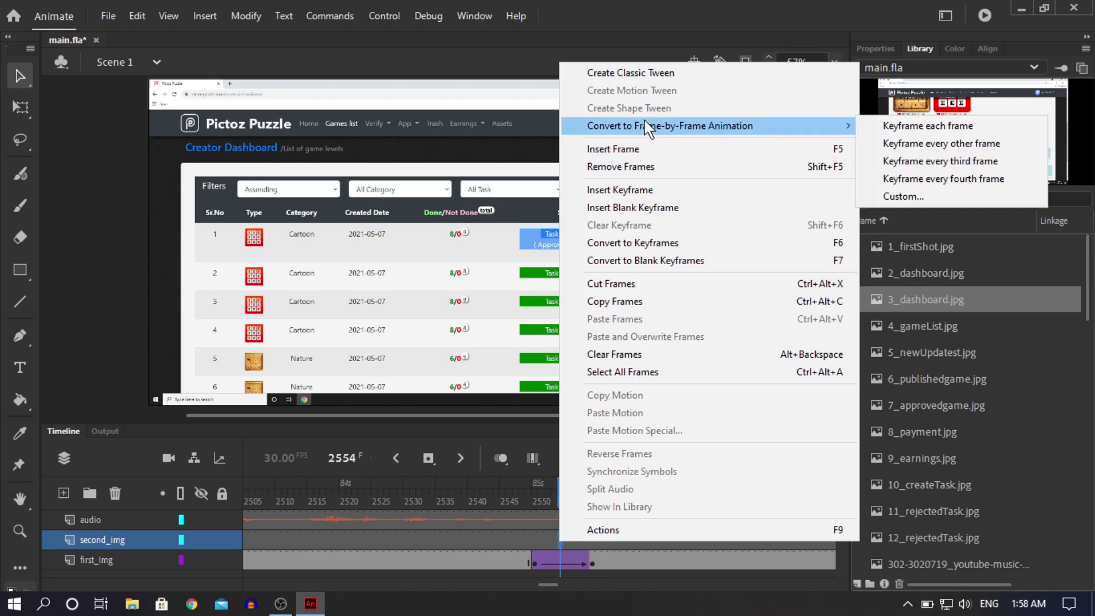
left_click(627, 190)
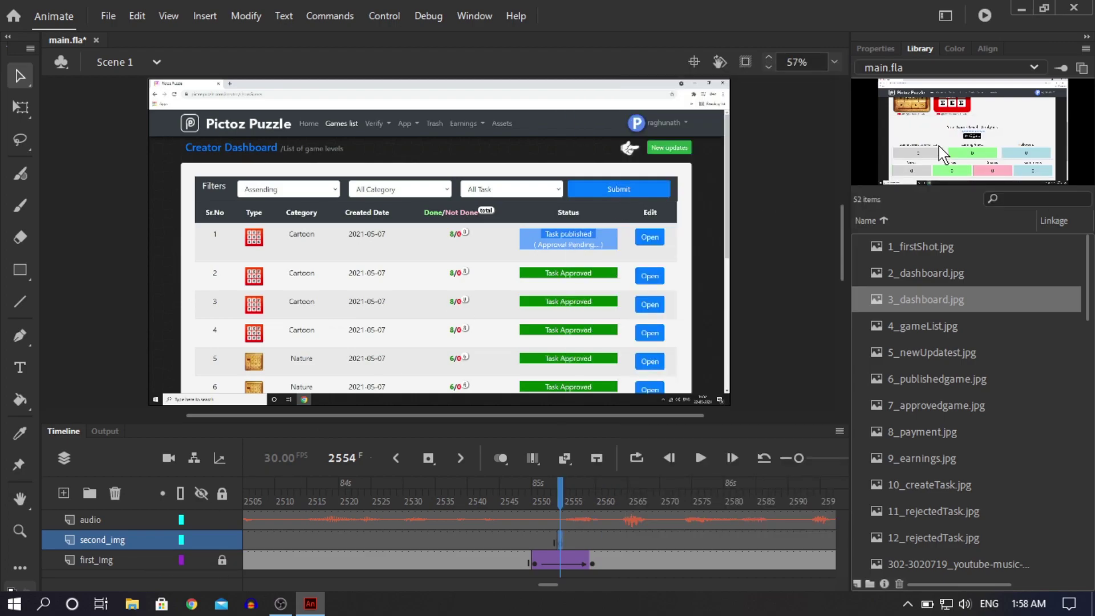
Step: Place 3_dashboard.jpg on second_img at frame 2554, match it to the stage's width and height, and center it on the stage
left_click(428, 262)
key("ctrl+v")
key("ctrl+k")
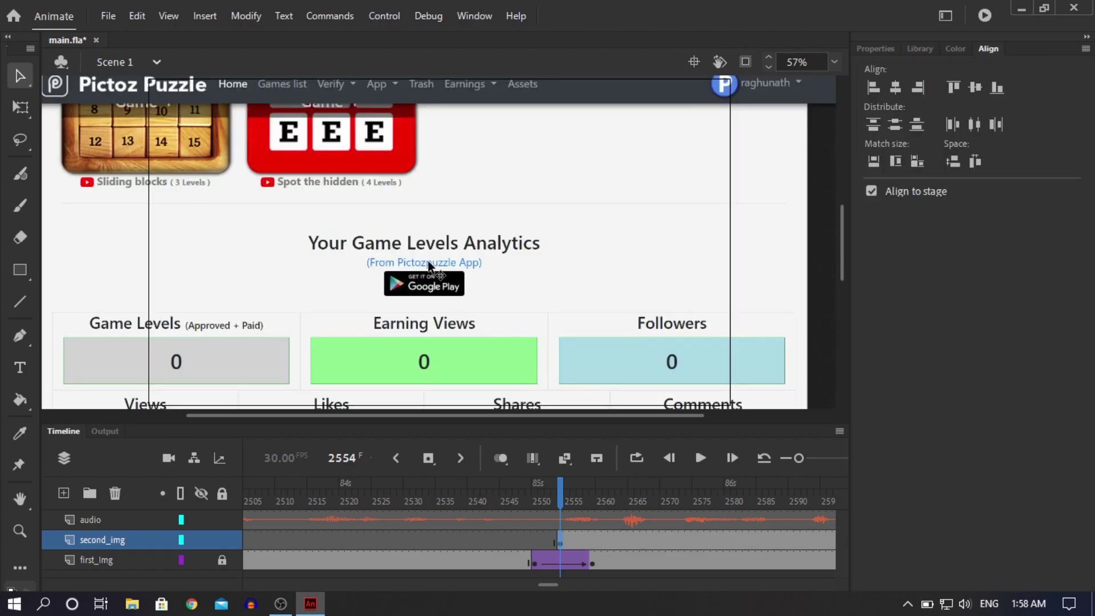
left_click(917, 160)
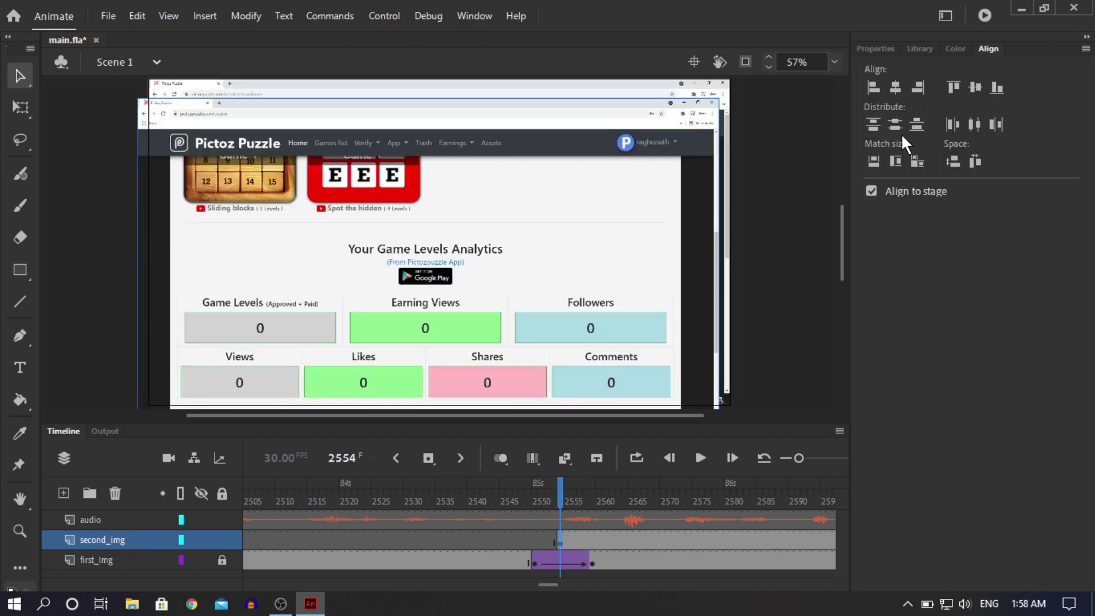
left_click(898, 128)
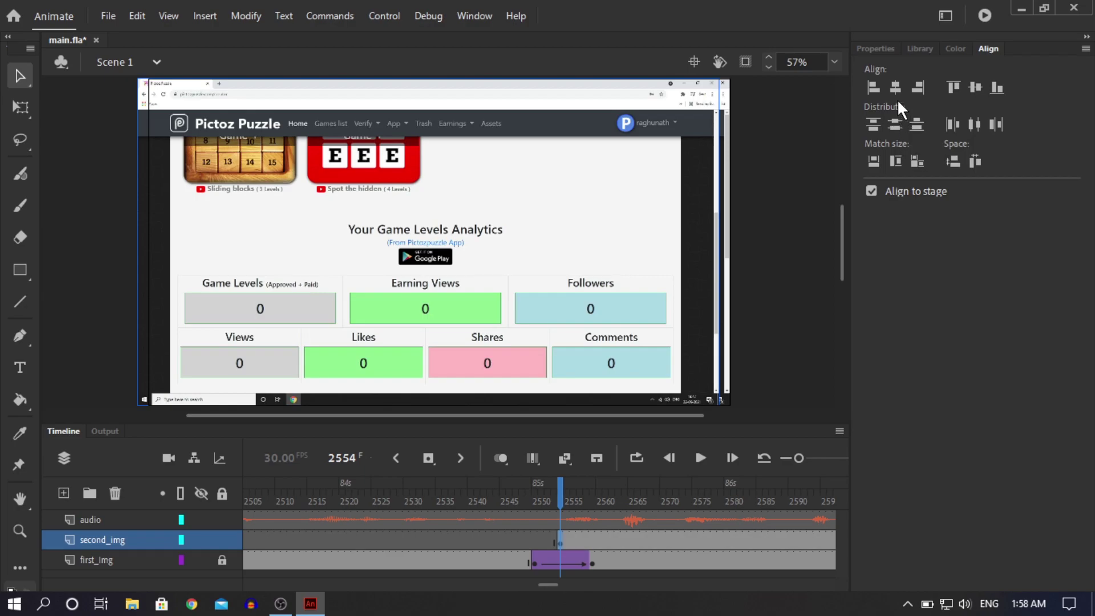
left_click(898, 95)
Step: Convert the placed dashboard image to a Graphic symbol and convert that instance to a Graphic symbol once more, keeping the default names
right_click(350, 246)
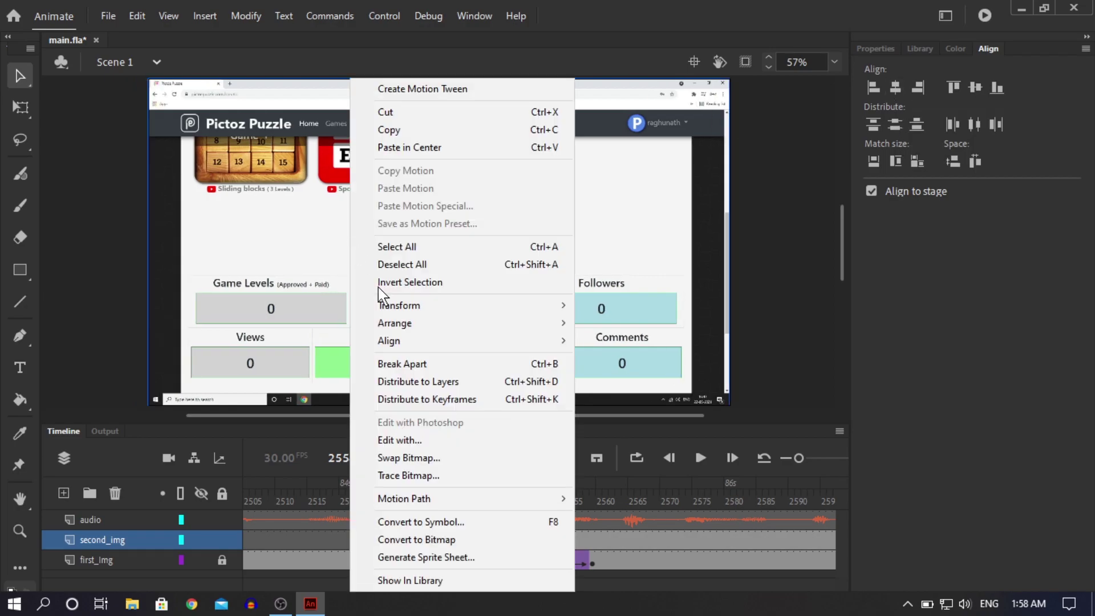
left_click(470, 526)
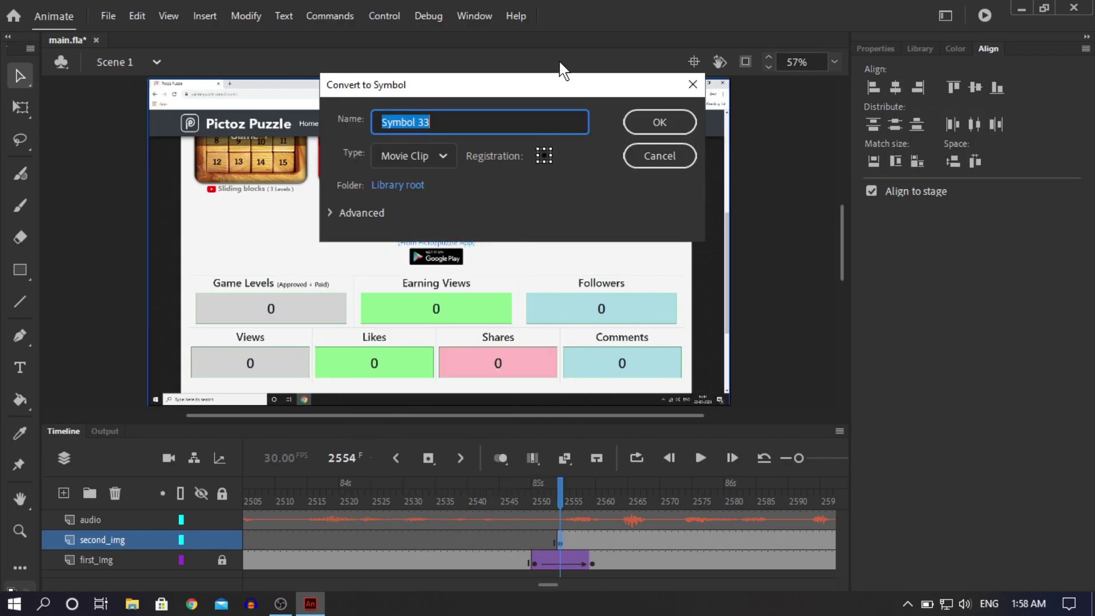
left_click(434, 155)
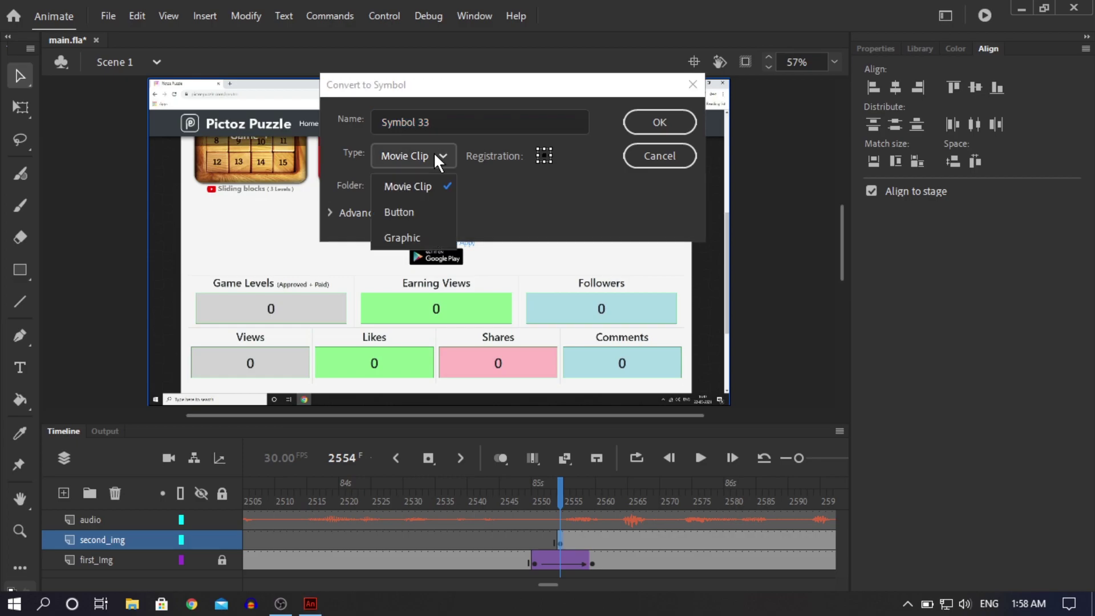
left_click(411, 234)
left_click(659, 122)
right_click(571, 235)
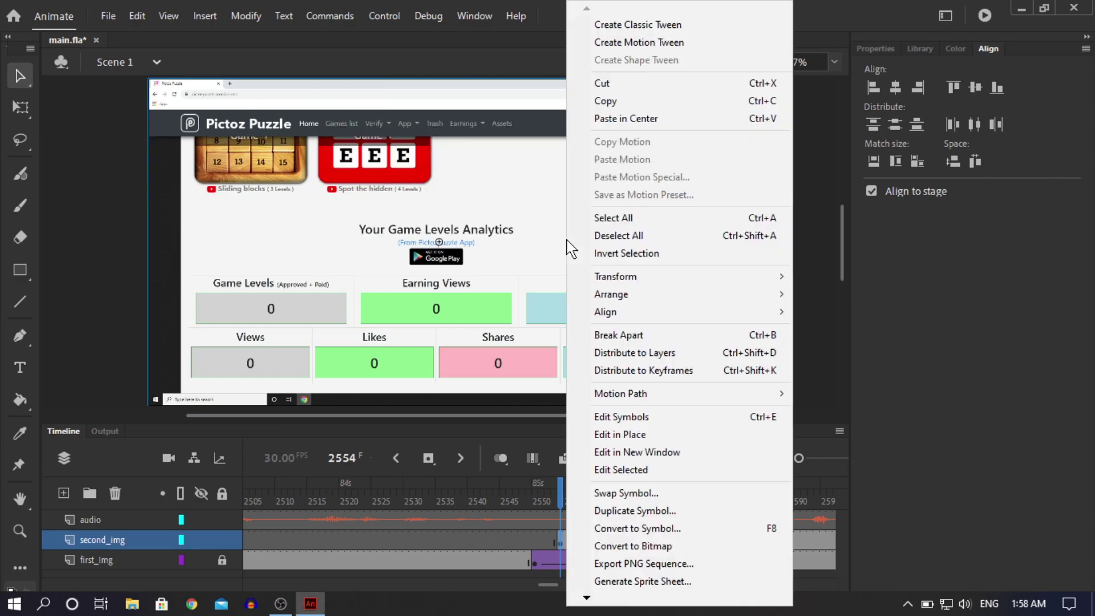
left_click(611, 536)
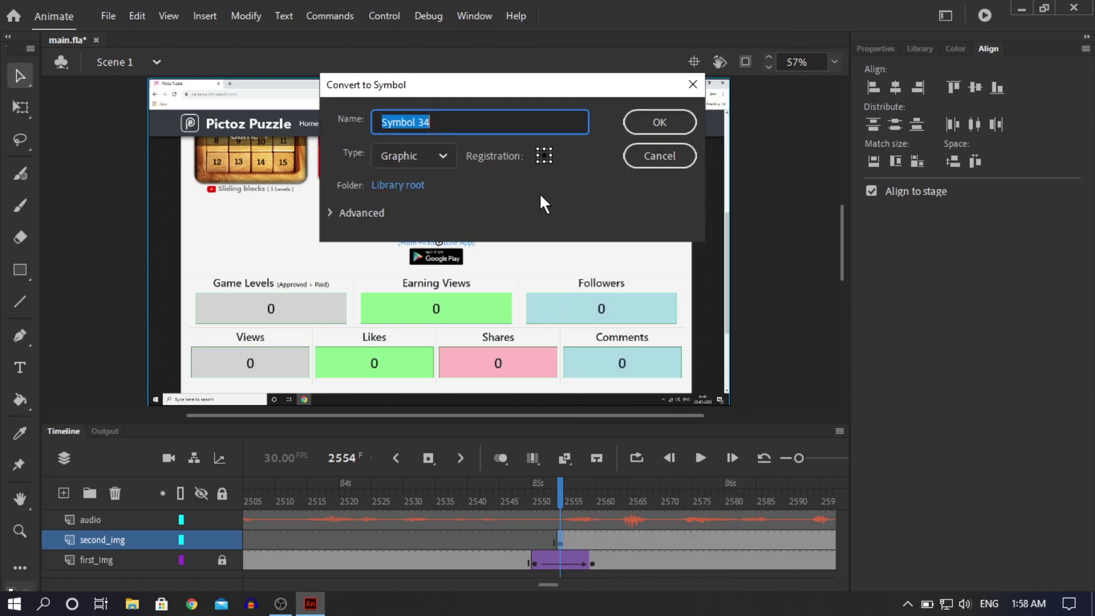
left_click(659, 122)
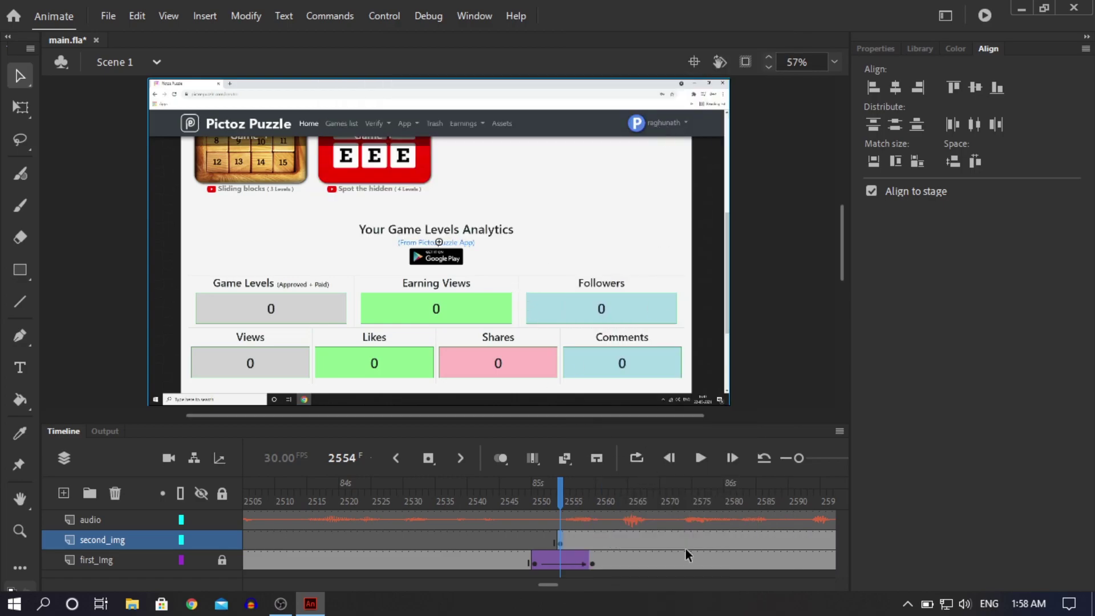
Step: Insert a keyframe at frame 2563 on second_img and create a classic tween from frame 2554 to it
right_click(617, 541)
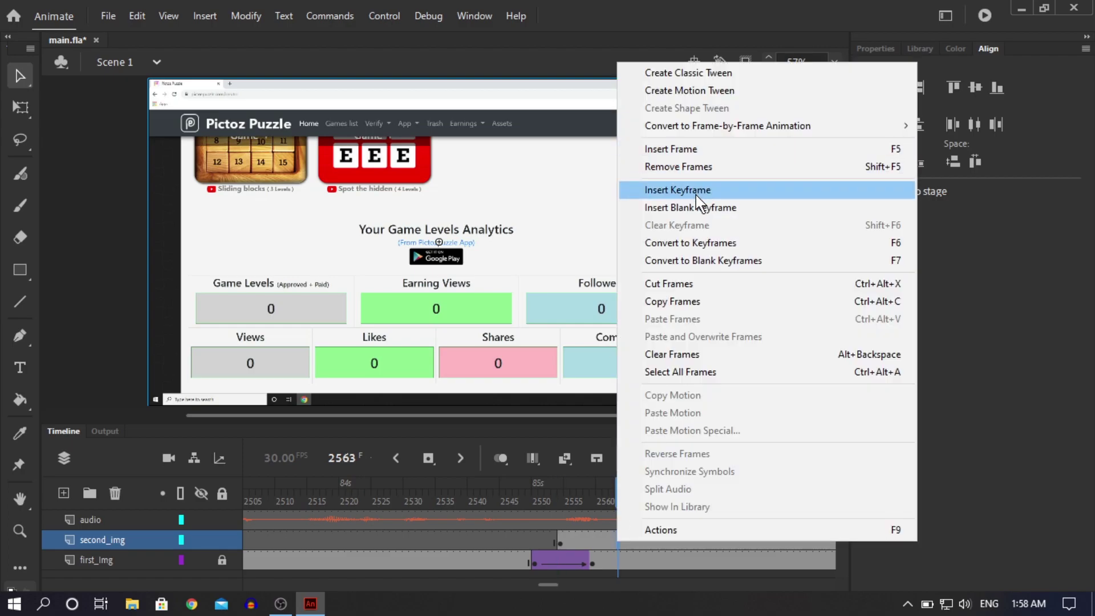
left_click(678, 190)
right_click(587, 538)
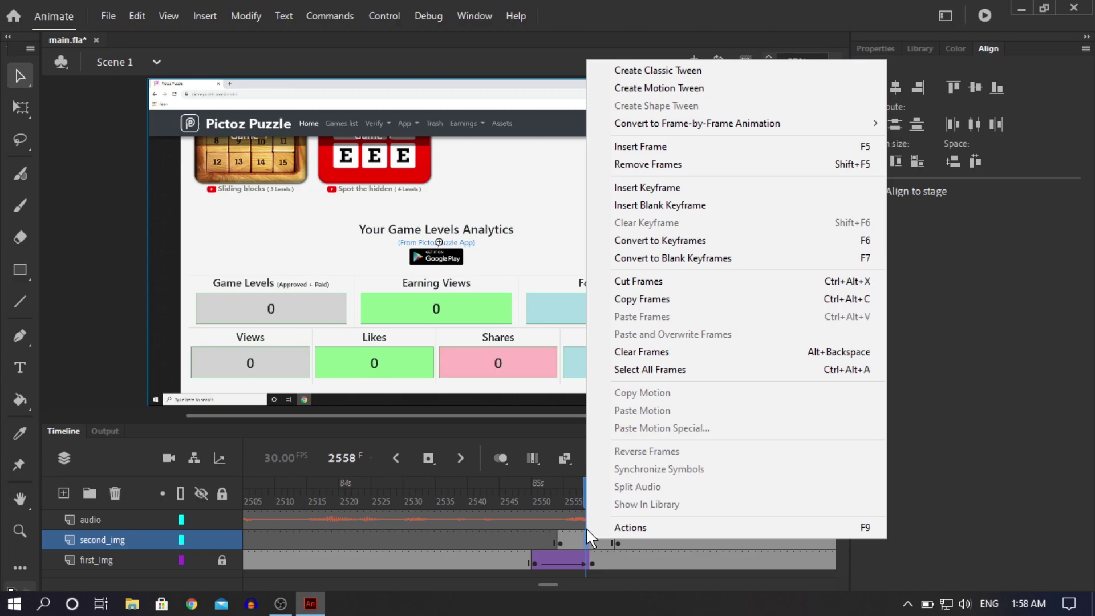
left_click(665, 77)
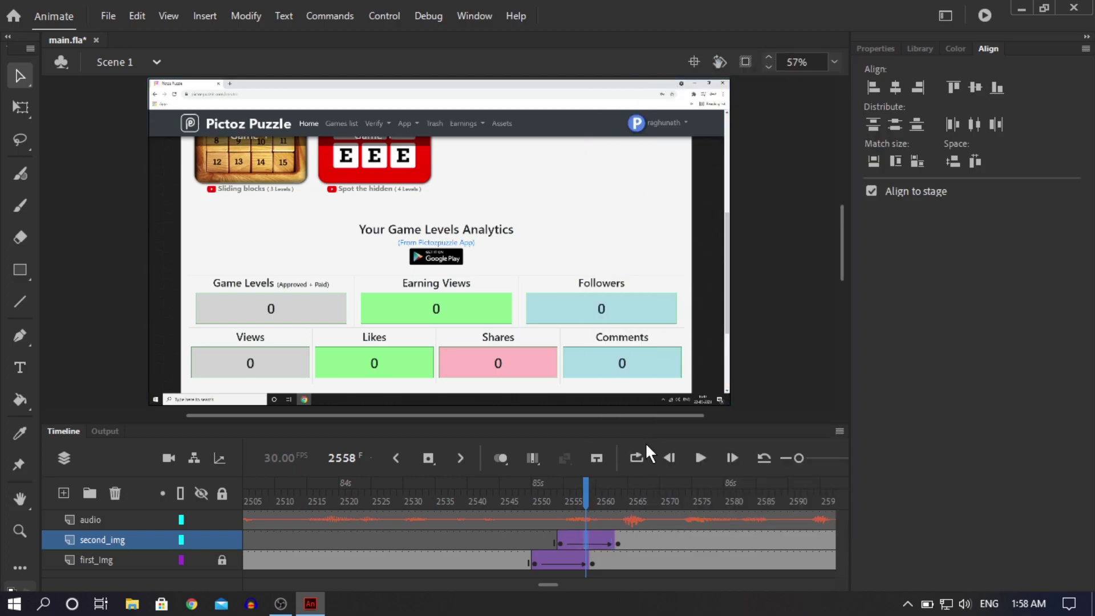
Step: Set the dashboard symbol's color effect to Alpha 0% at the second_img tween's starting keyframe, frame 2554
left_click(618, 540)
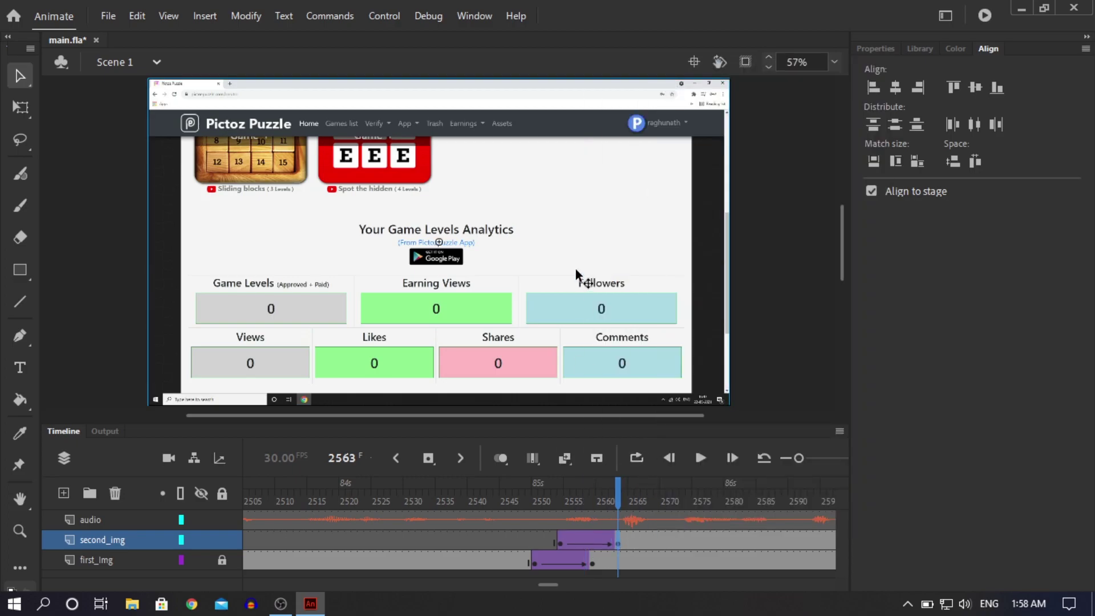
left_click(876, 49)
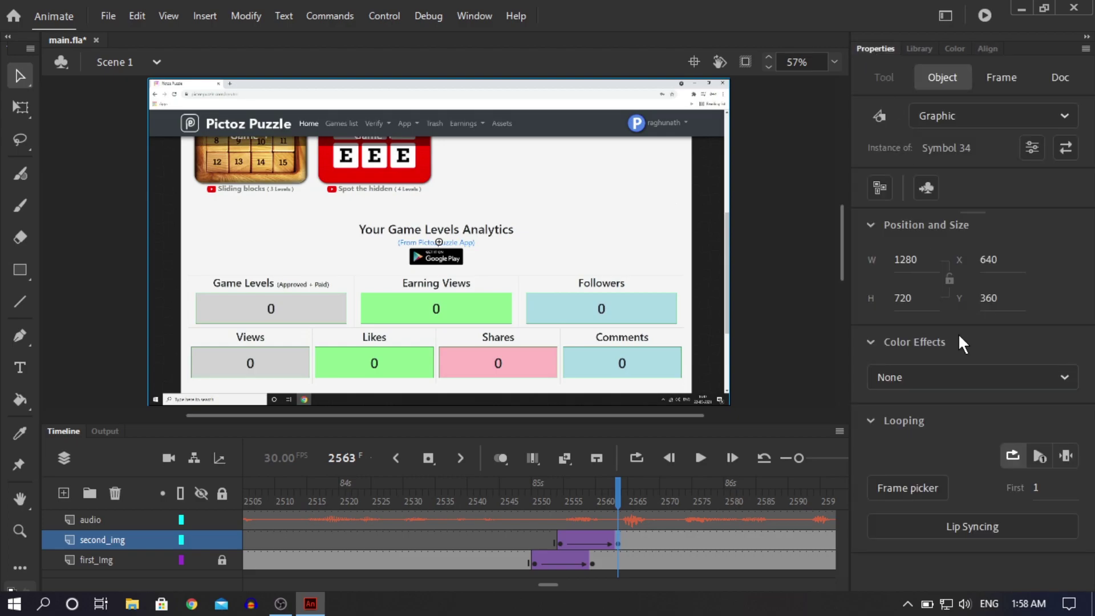
left_click(559, 543)
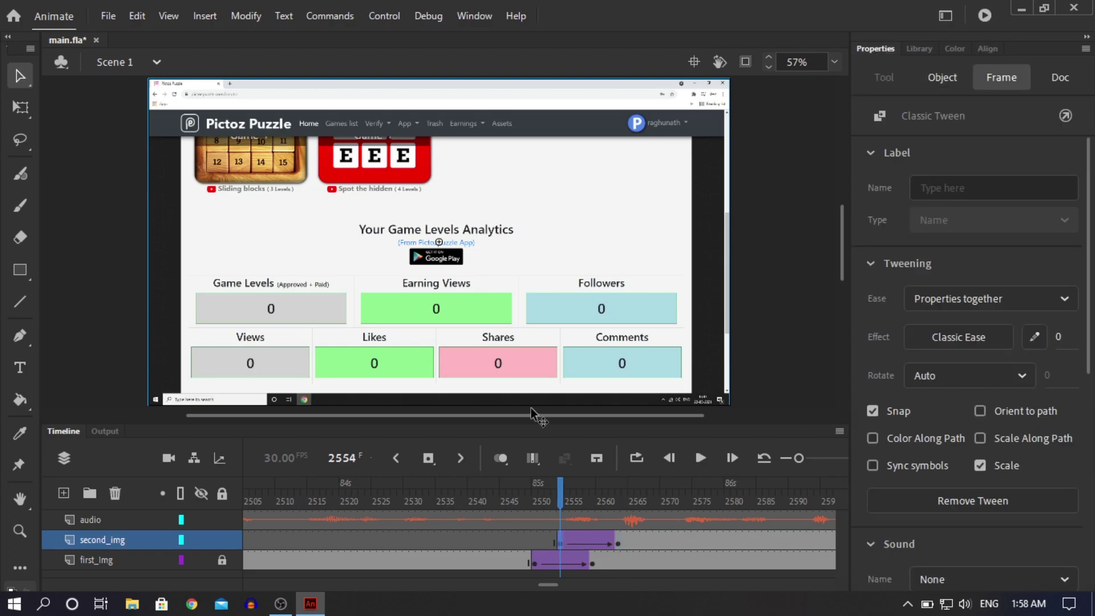
left_click(522, 257)
left_click(909, 374)
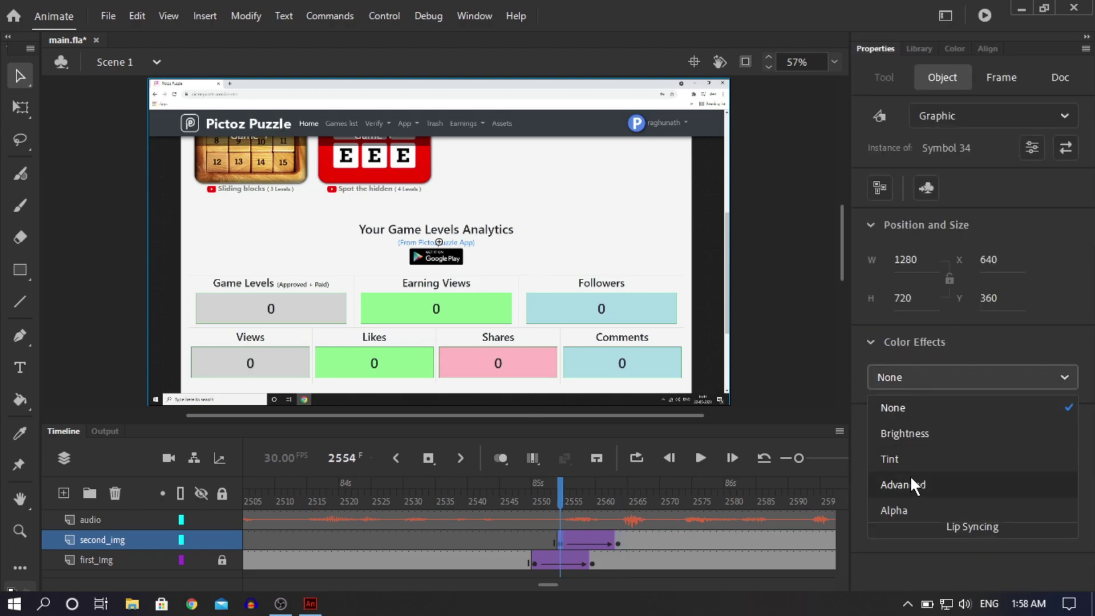
left_click(912, 509)
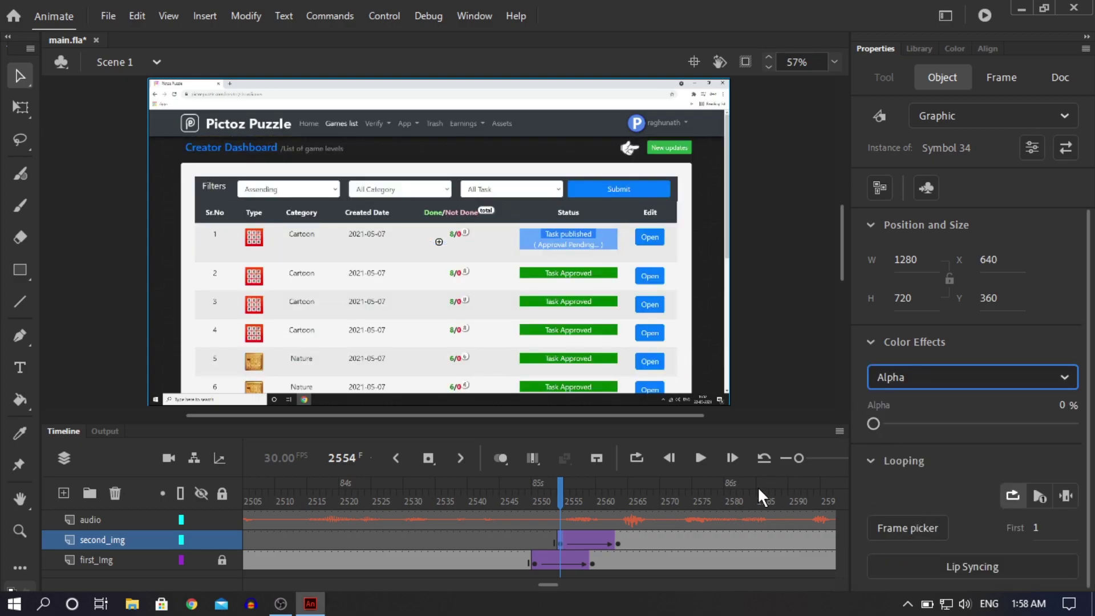
Step: With second_img locked and first_img unlocked, set the first_img symbol's color effect to Alpha 0% at its frame 2559 keyframe
left_click(591, 564)
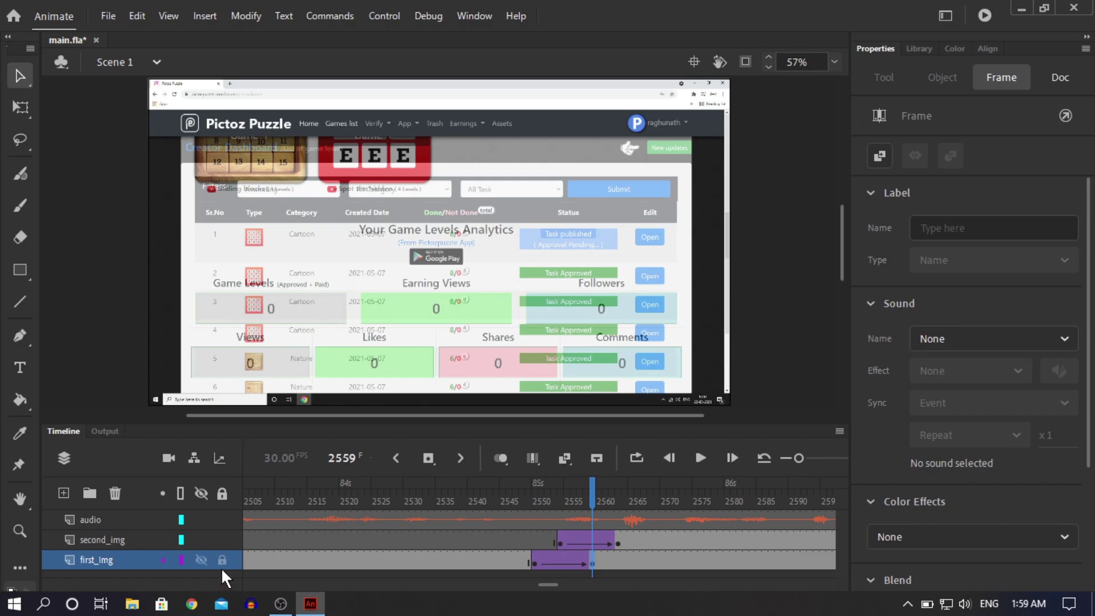
left_click(251, 542)
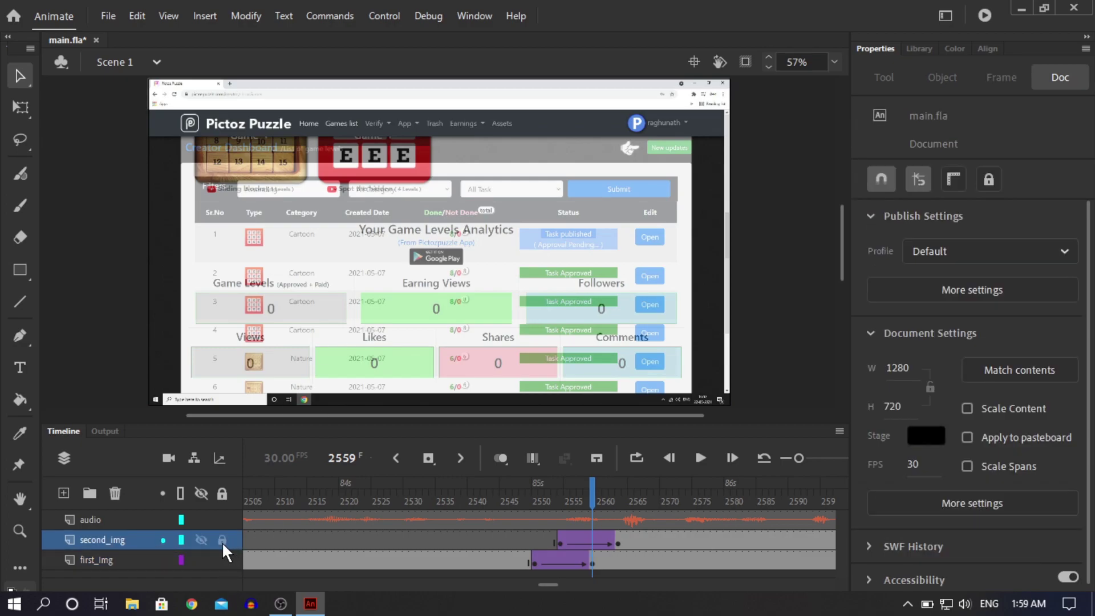
left_click(478, 236)
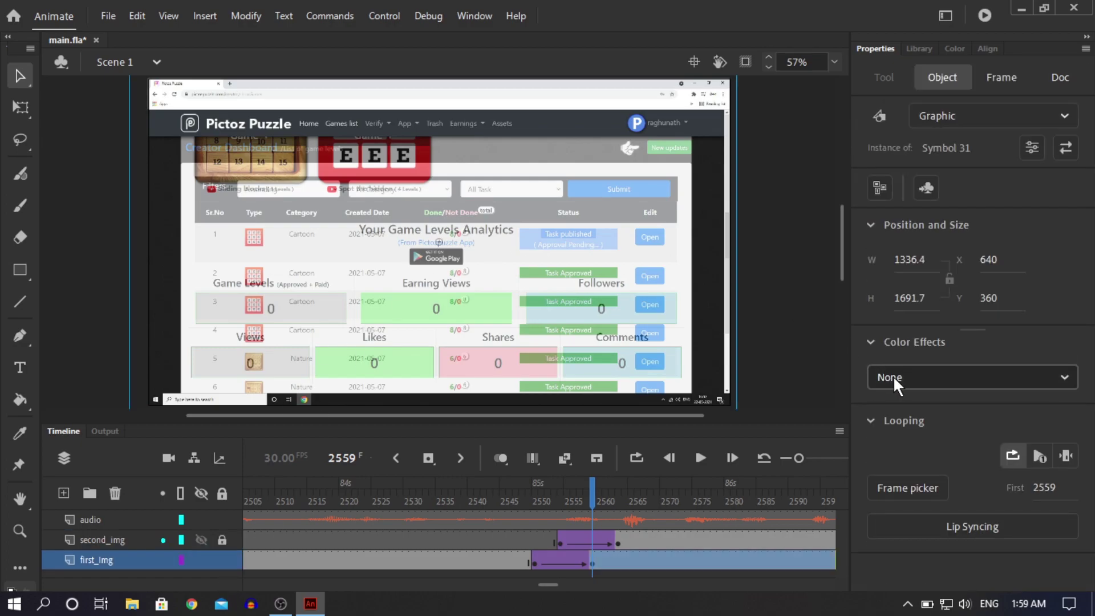
left_click(893, 378)
left_click(901, 504)
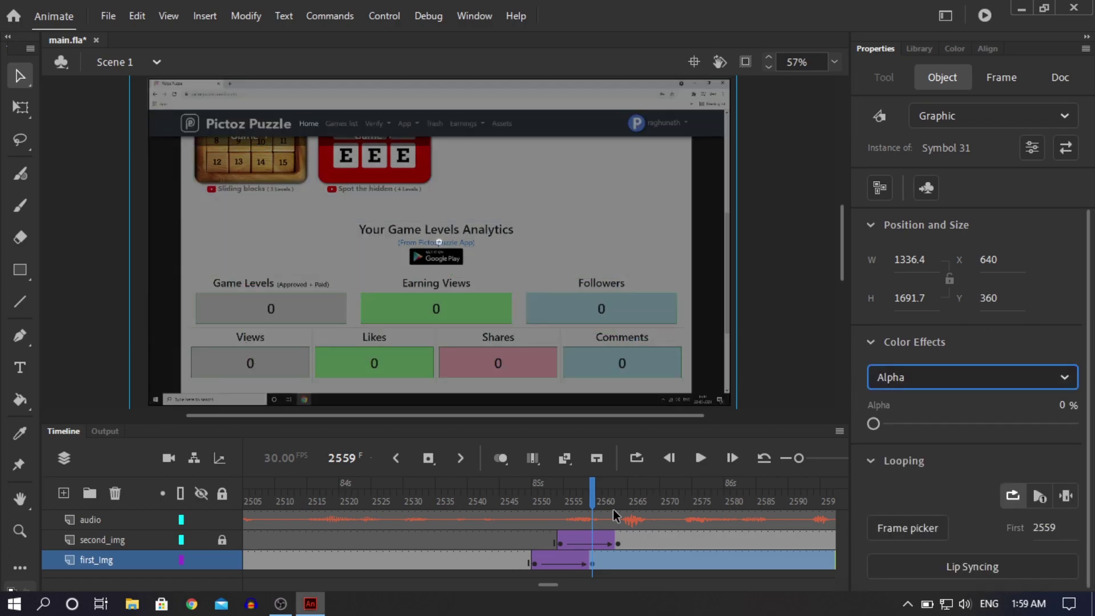
left_click(597, 563)
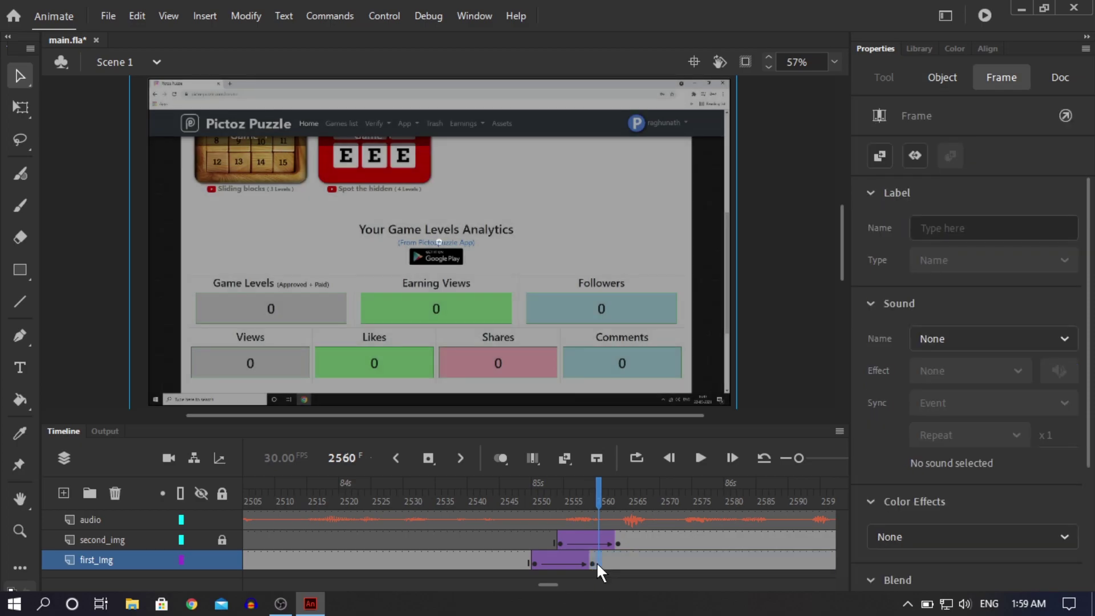
Step: Insert a blank keyframe at frame 2560 on first_img, right after its fade-out
right_click(597, 563)
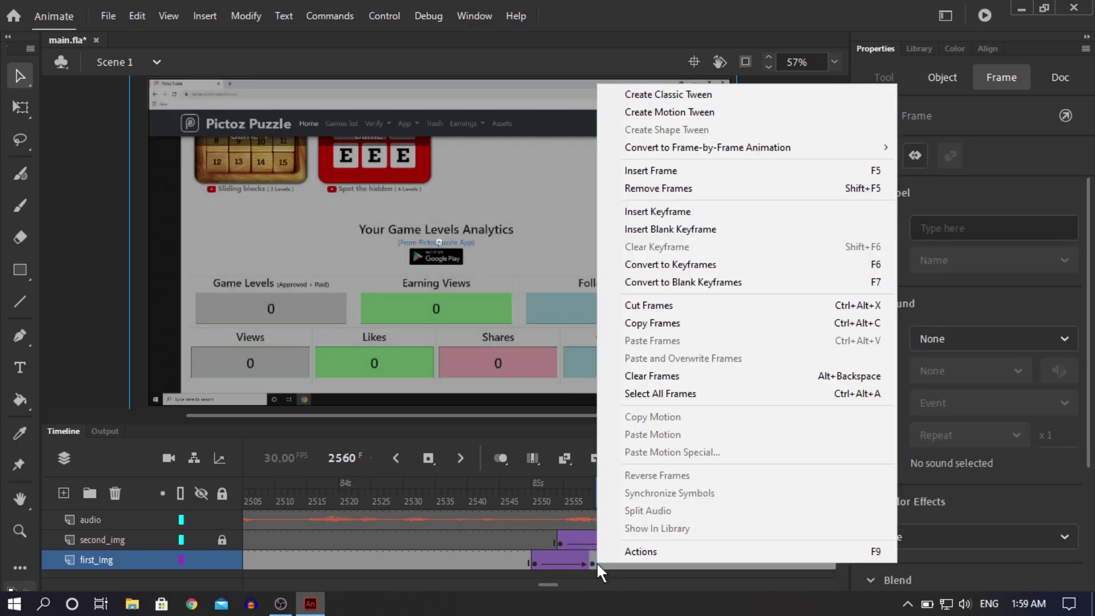
left_click(627, 229)
Step: Play back the cross-fade between first_img and second_img and save the document
left_click_drag(598, 492, 516, 496)
key("Return")
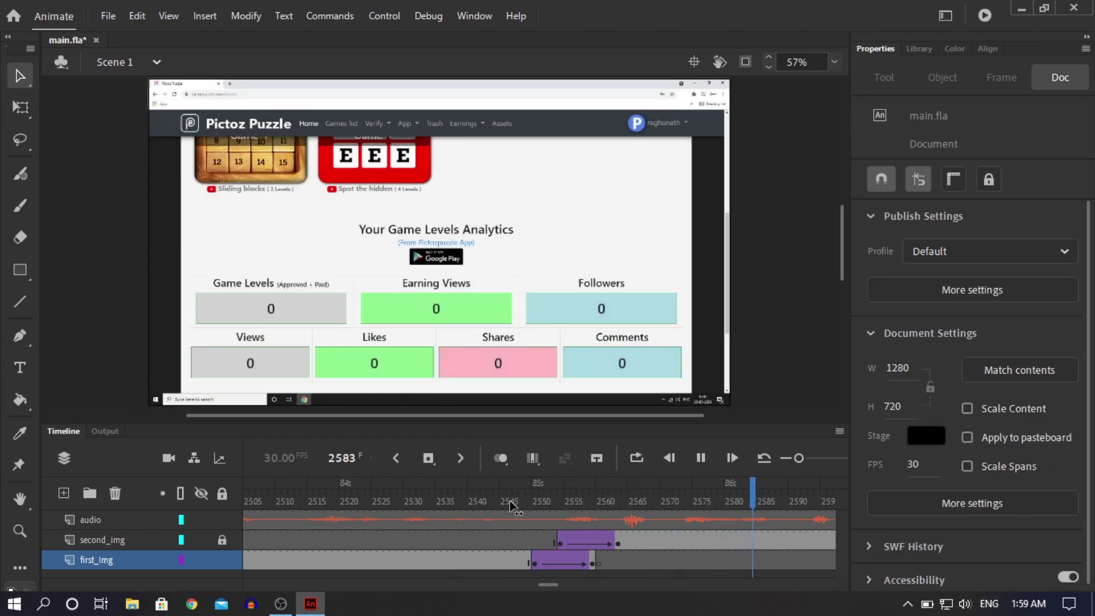
key("Return")
key("ctrl+s")
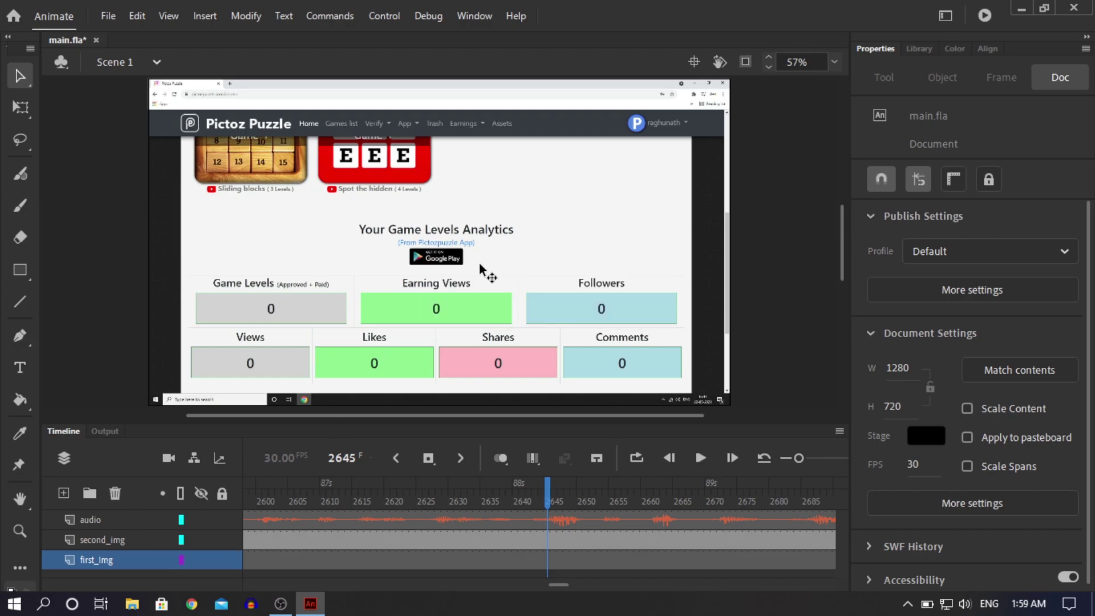
Step: Open the dashboard image's Symbol 34 for editing and extend its Layer_1 frames far along the timeline, past frame 593
double_click(515, 266)
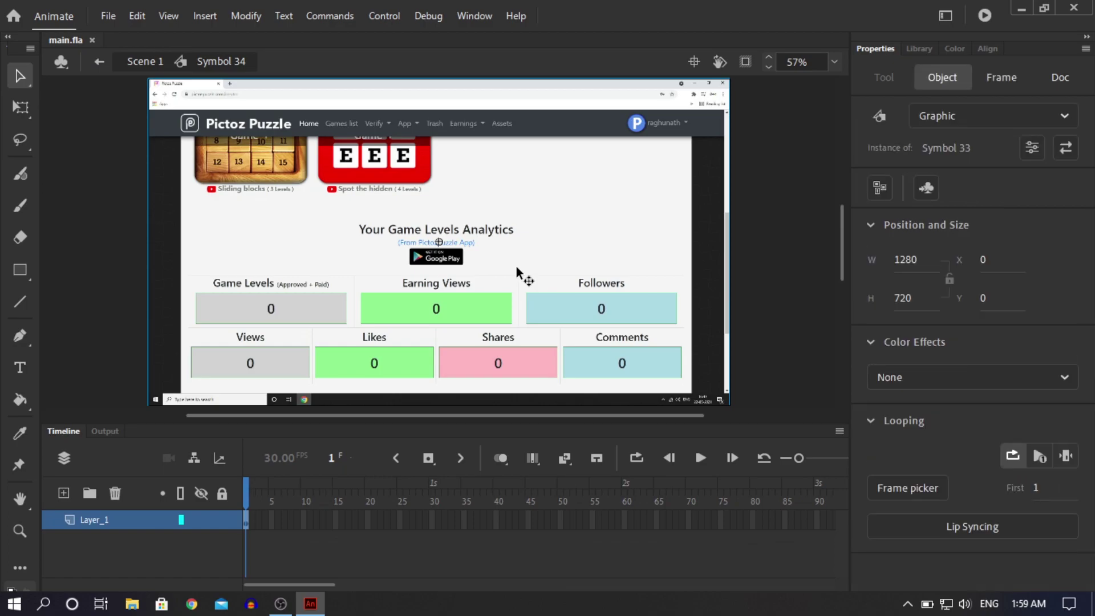
right_click(379, 264)
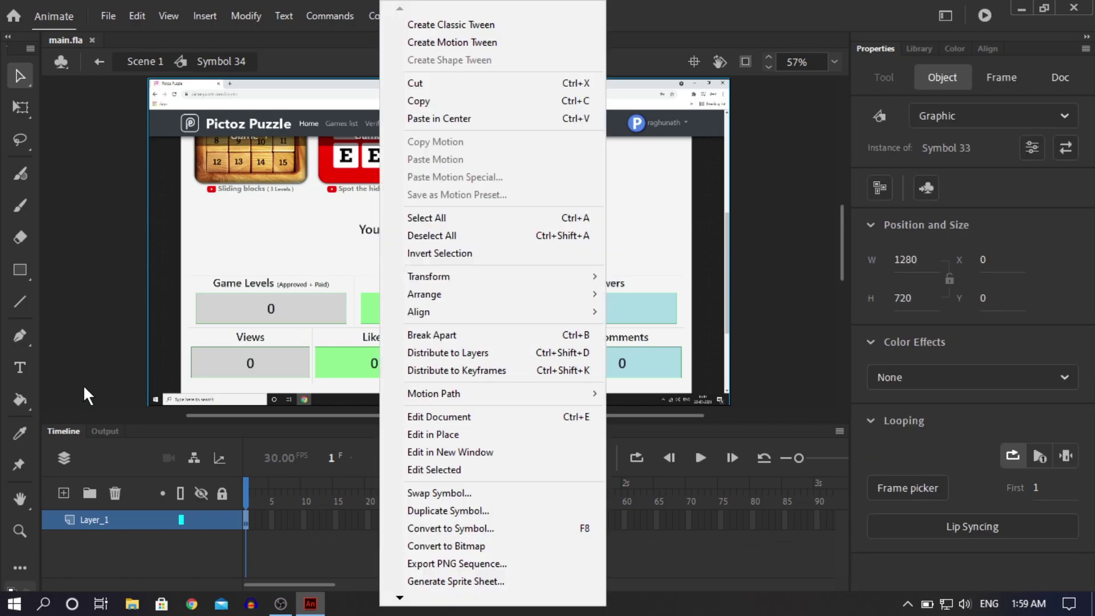
left_click(68, 334)
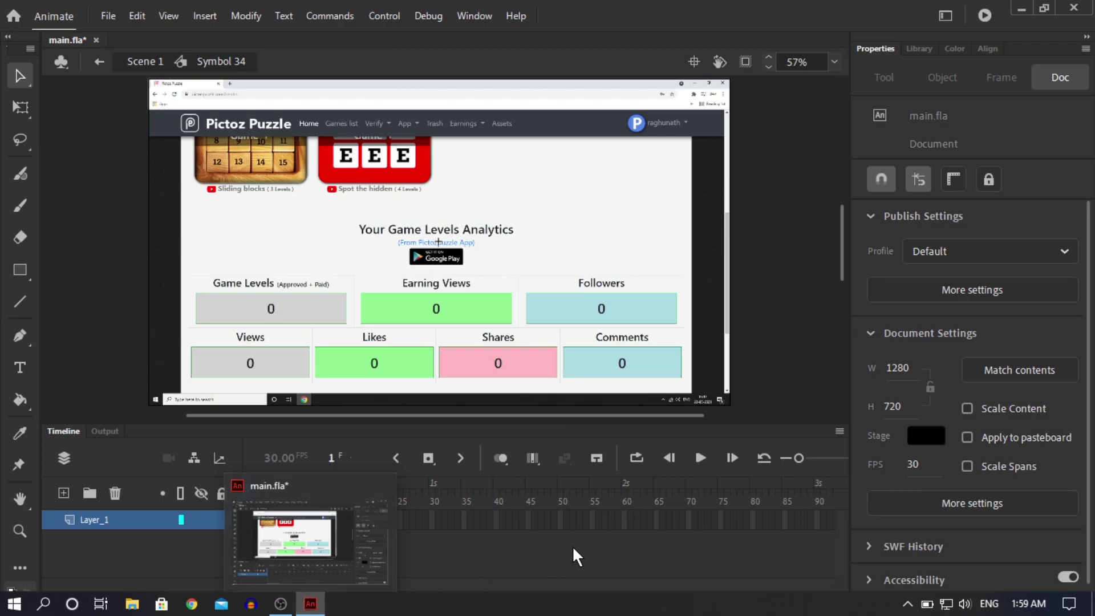
left_click_drag(328, 582, 819, 584)
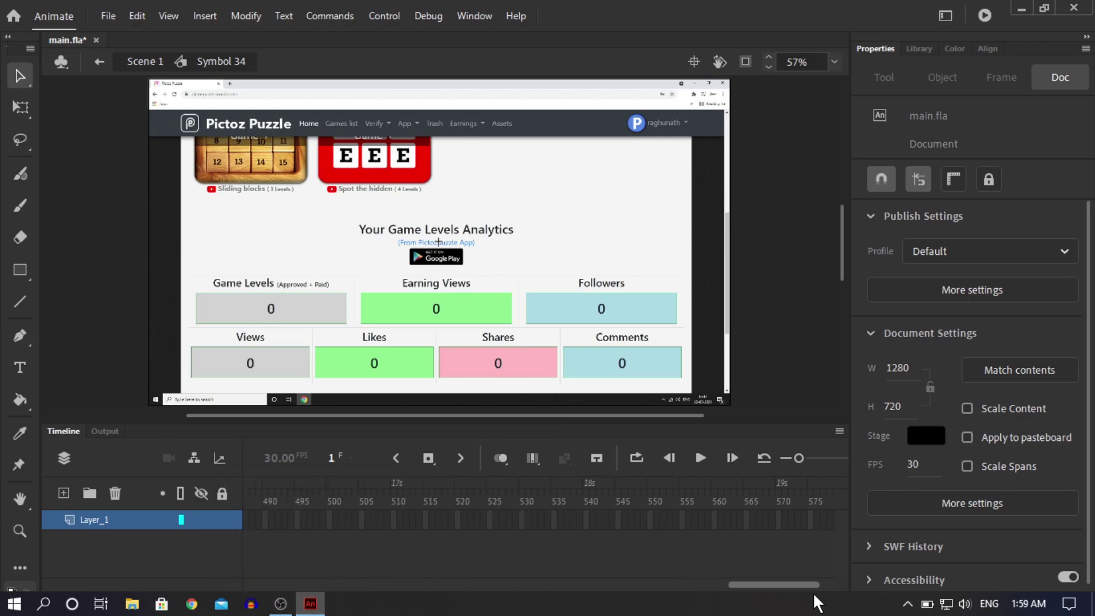
left_click_drag(265, 519, 846, 525)
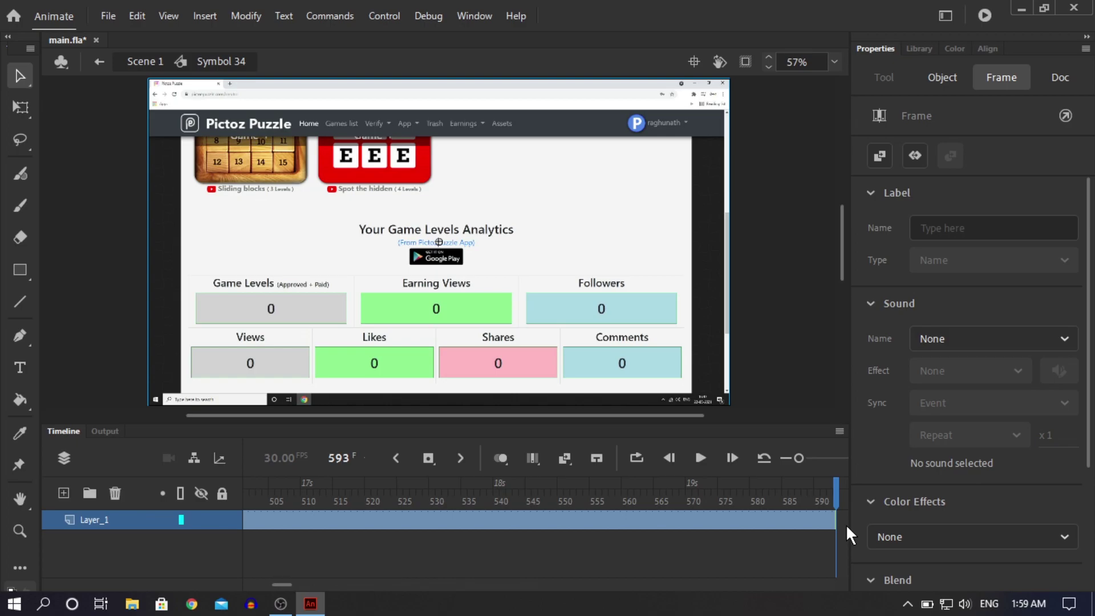
Step: Add a layer above the locked Layer_1 and draw a black rectangle without stroke, about 1350 × 792 px, covering the whole dashboard image
left_click(62, 491)
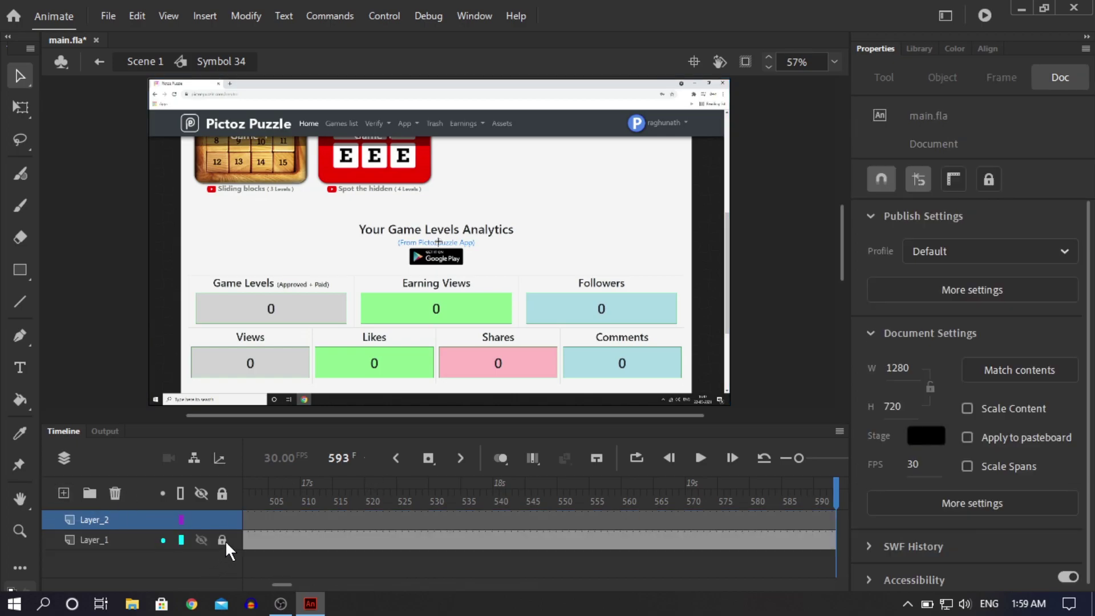
key("ctrl+minus")
key("ctrl+minus")
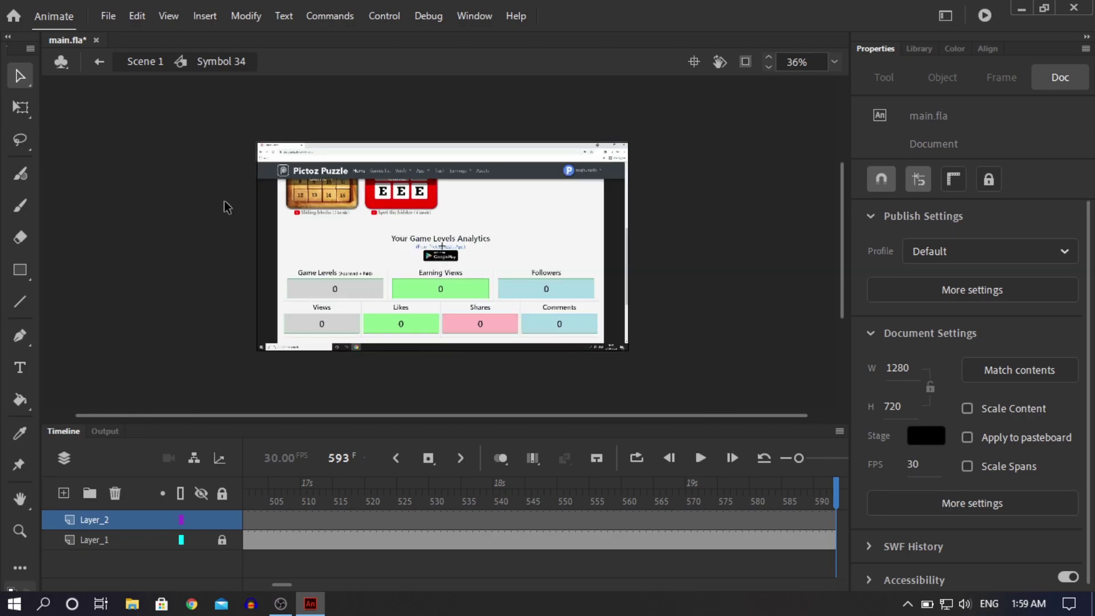
key("r")
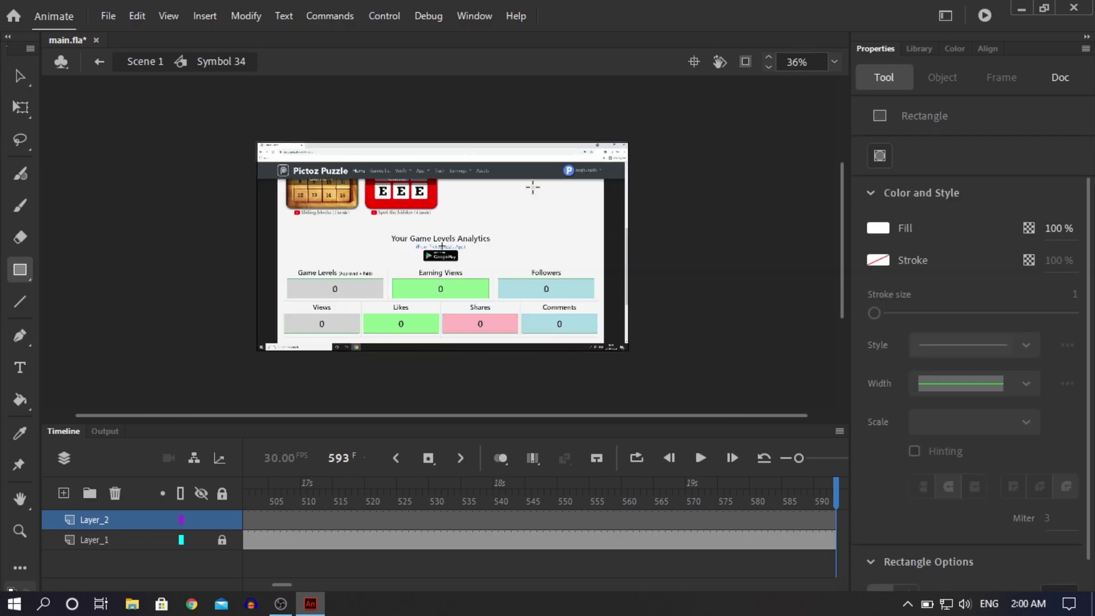
left_click(877, 227)
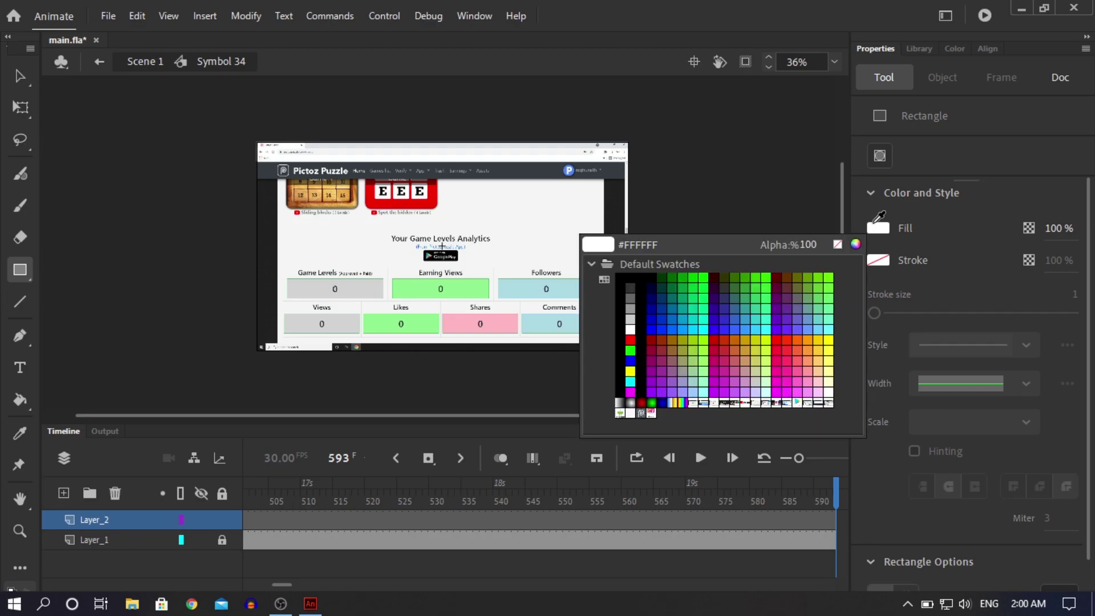
left_click(631, 279)
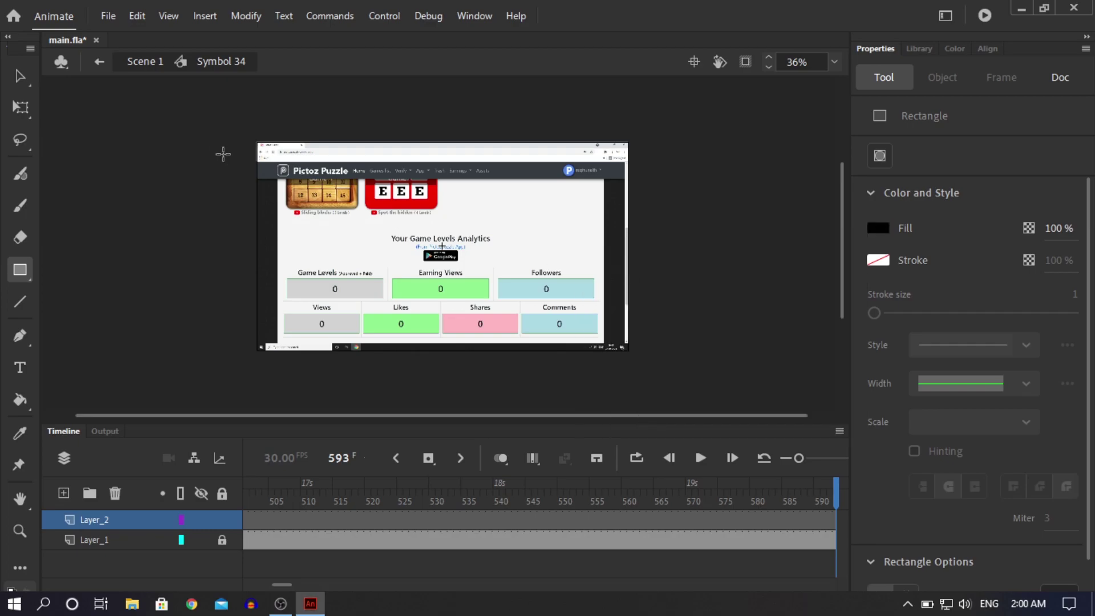
left_click_drag(246, 135, 639, 365)
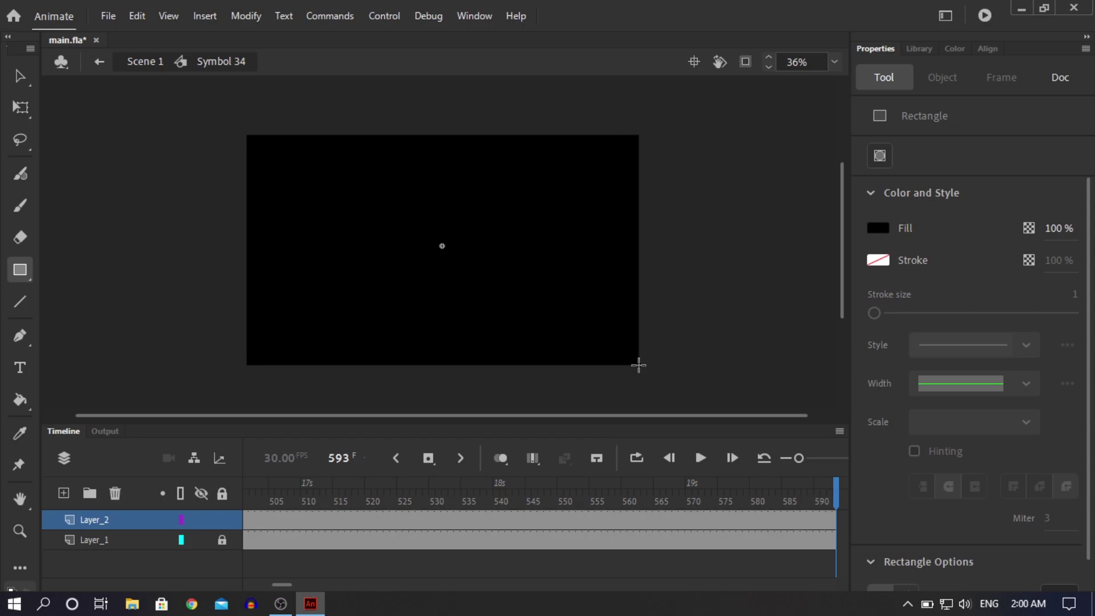
key("v")
Step: Try to convert the black rectangle to a symbol, and undo the conversion
right_click(471, 298)
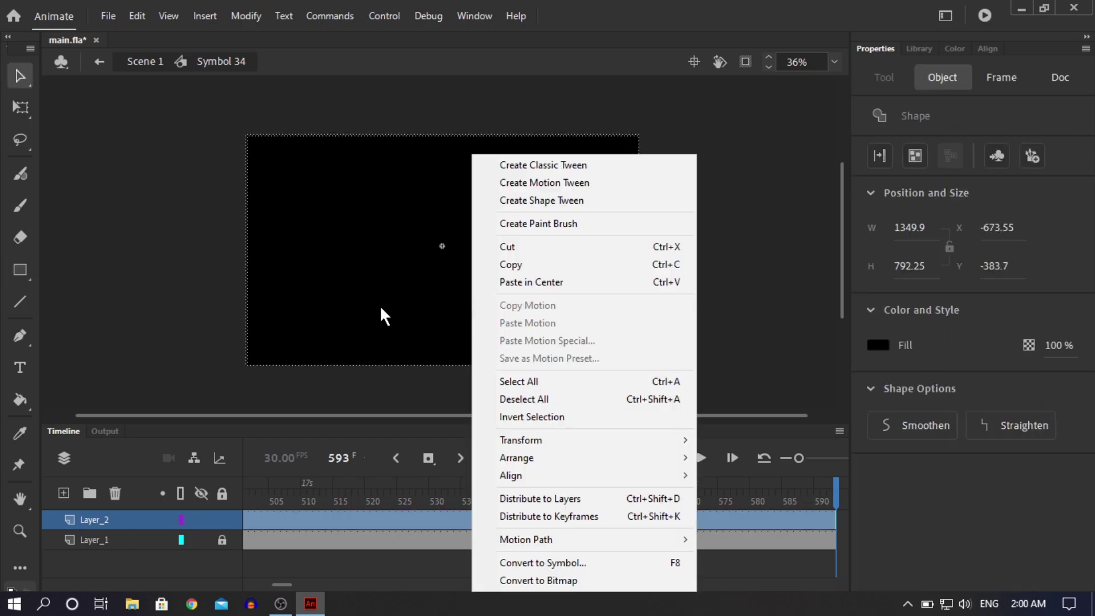
left_click(379, 305)
right_click(380, 306)
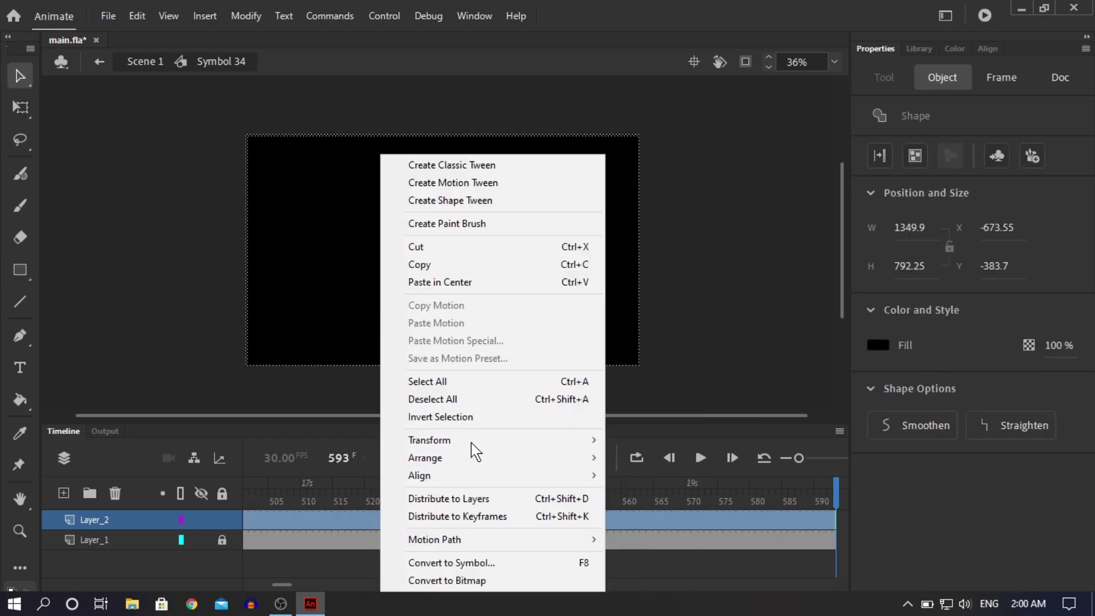
mouse_move(531, 543)
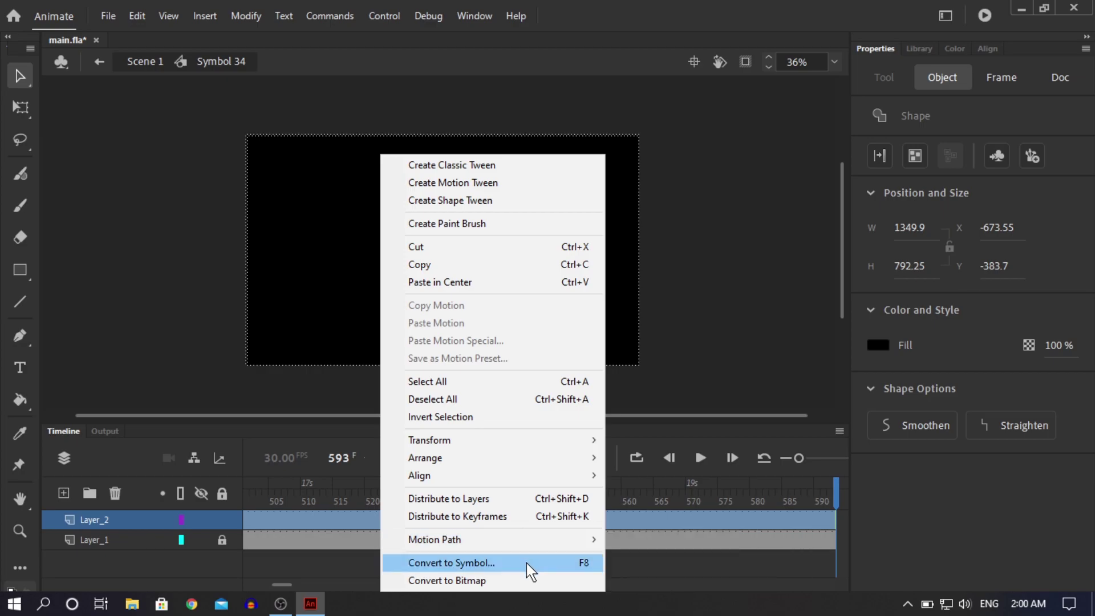
left_click(526, 563)
left_click(652, 129)
key("ctrl+z")
Step: Convert the black rectangle to a Movie Clip symbol, keeping the default name Symbol 35
right_click(440, 153)
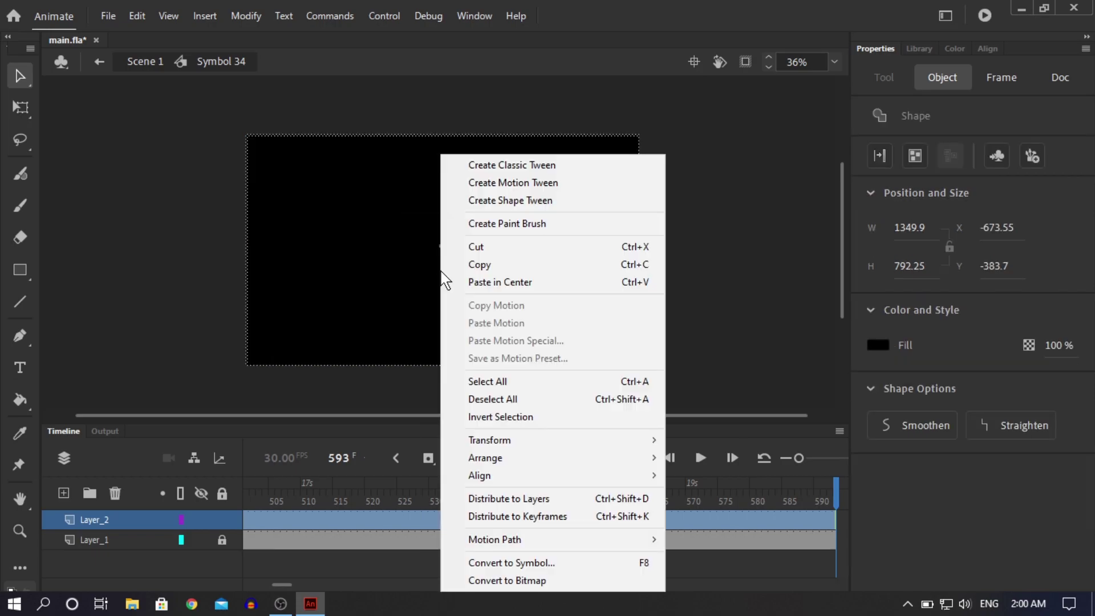
key("F8")
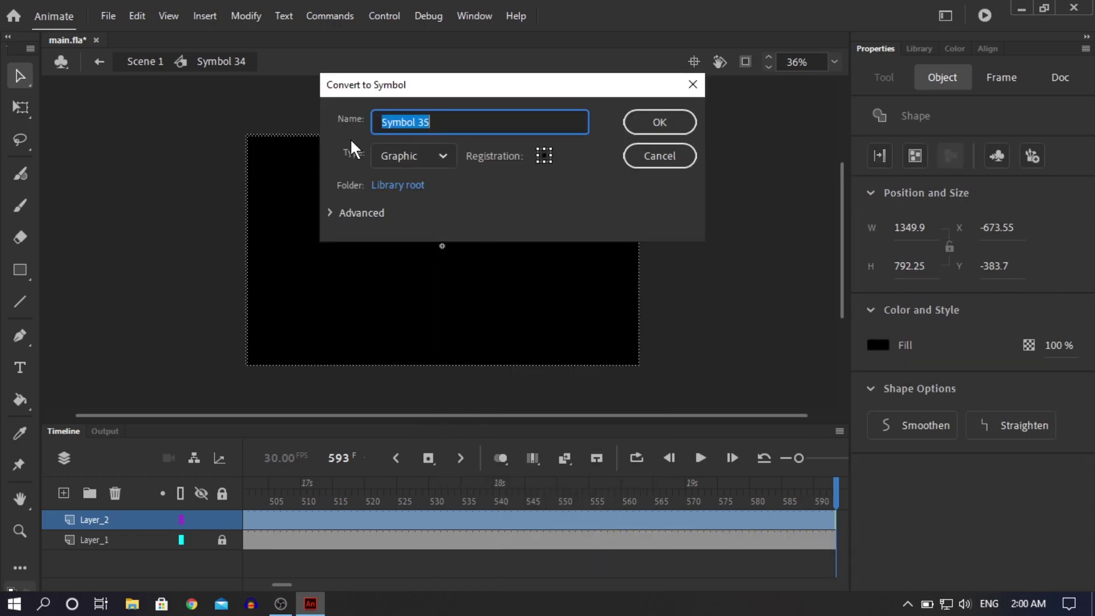
left_click(385, 159)
left_click(394, 184)
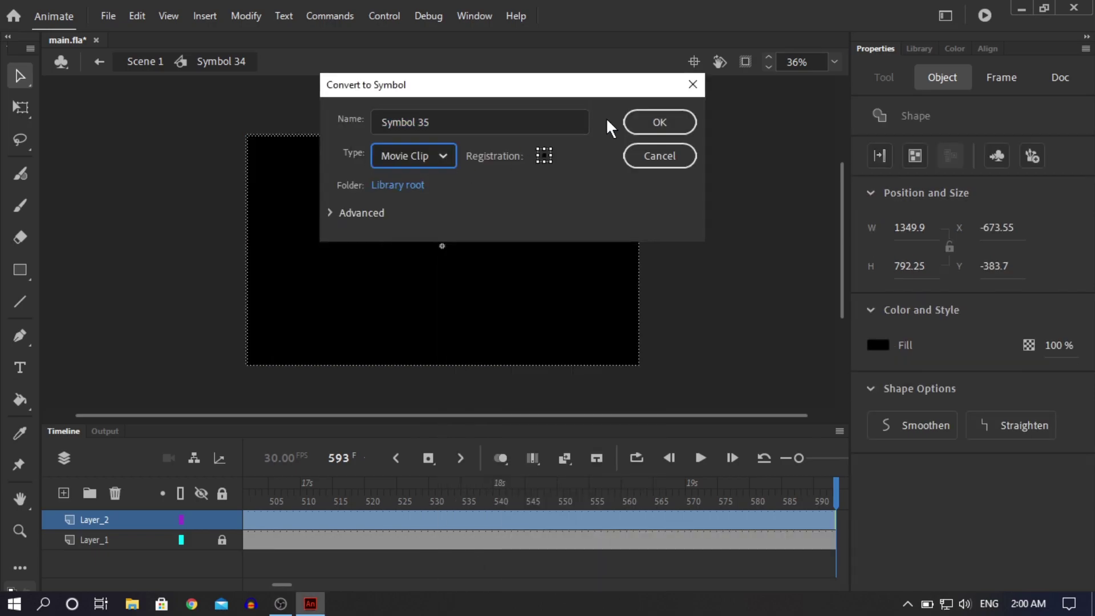
left_click(630, 122)
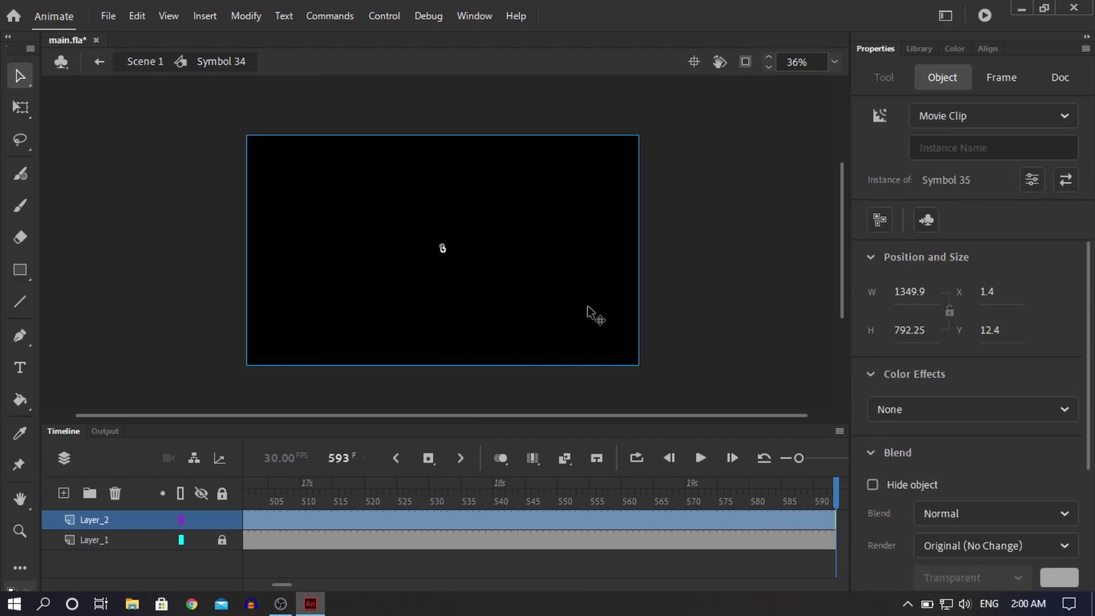
Step: Set the black overlay movie clip's color effect to Alpha 80%
left_click(942, 412)
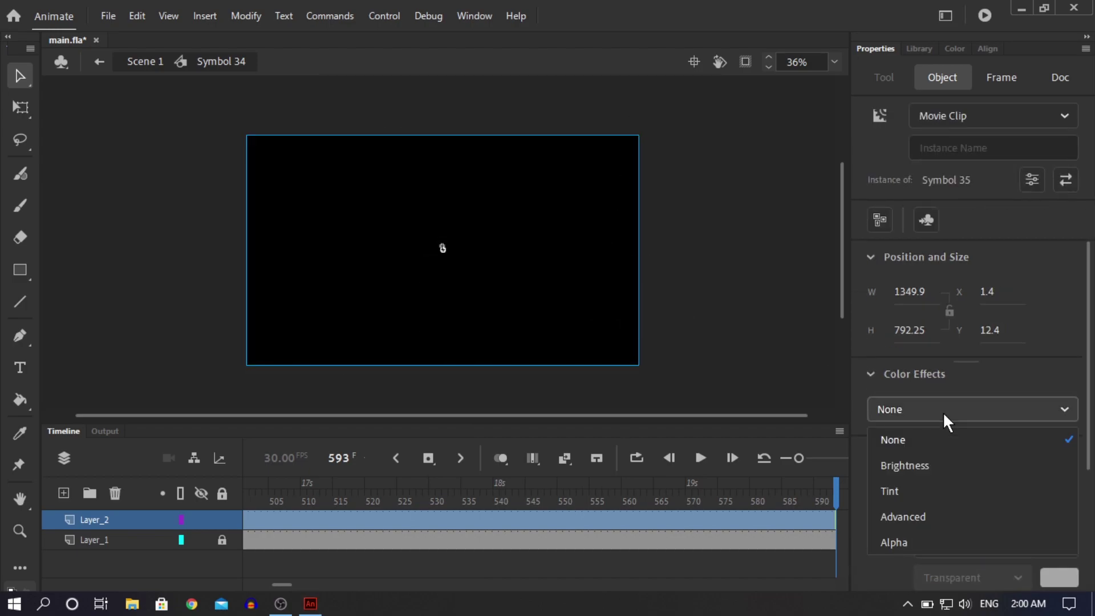
left_click(918, 542)
left_click(1059, 437)
type("80")
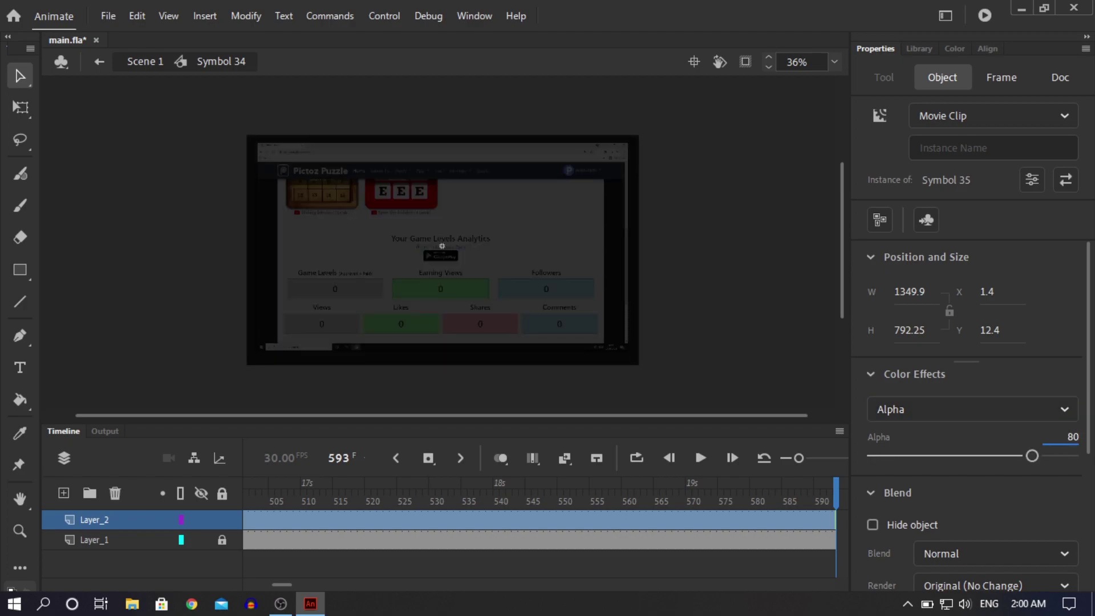
key("Return")
Step: Add a Blur filter to the black overlay movie clip with Blur X and Blur Y set to 10
scroll(1093, 492, "down", 3)
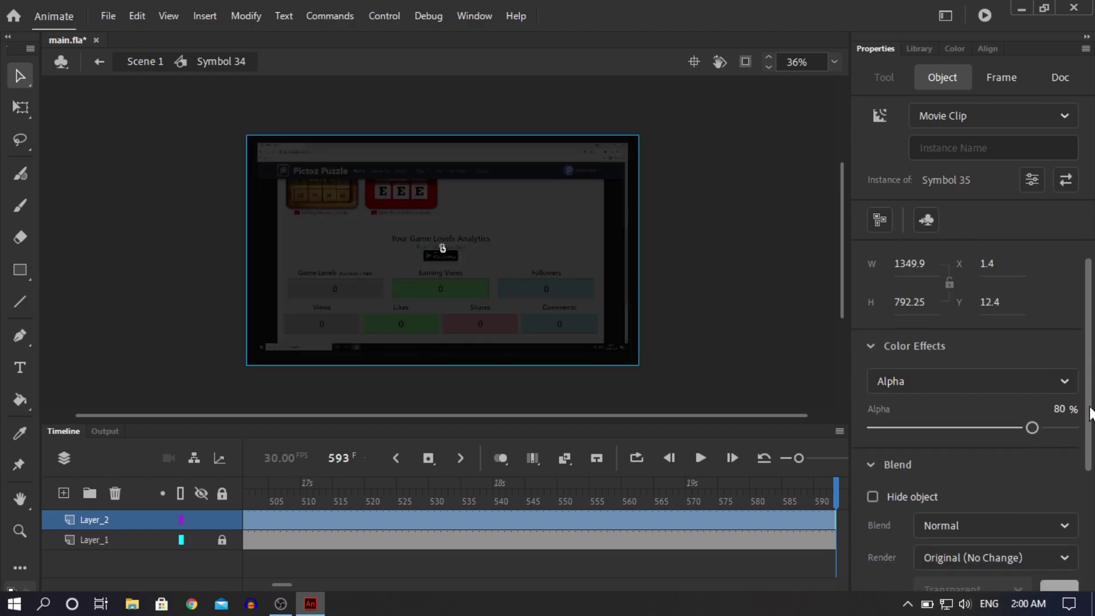
scroll(1073, 484, "down", 1)
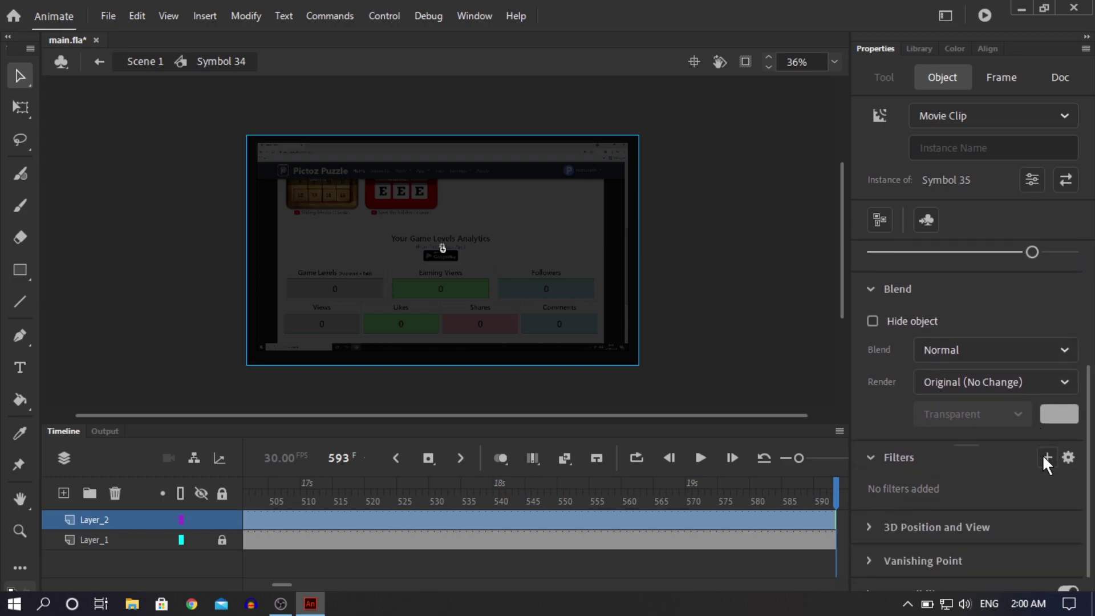
left_click(1044, 457)
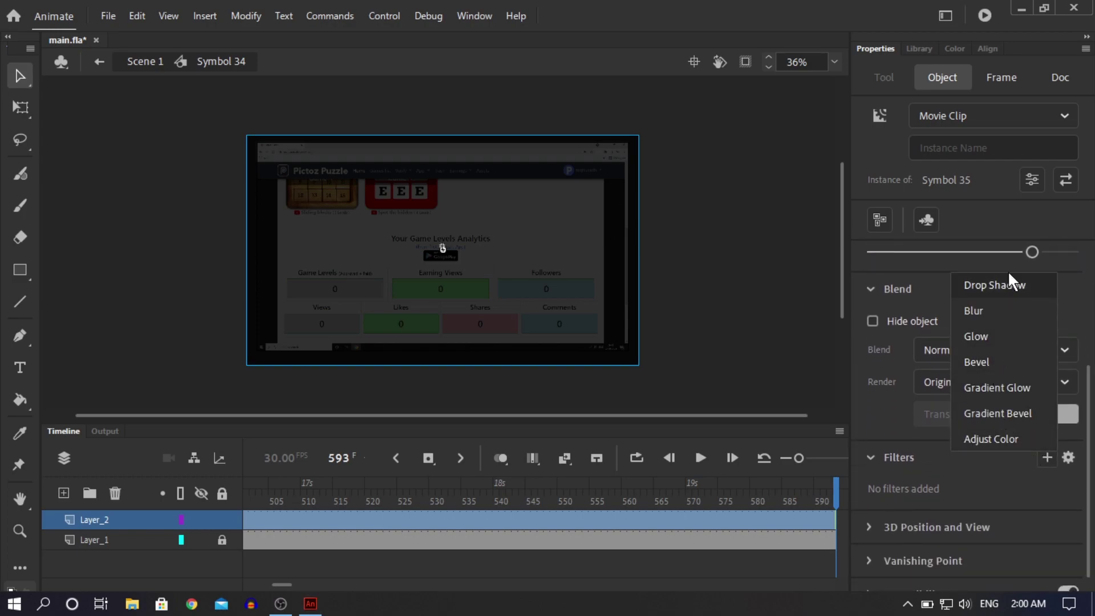
left_click(979, 317)
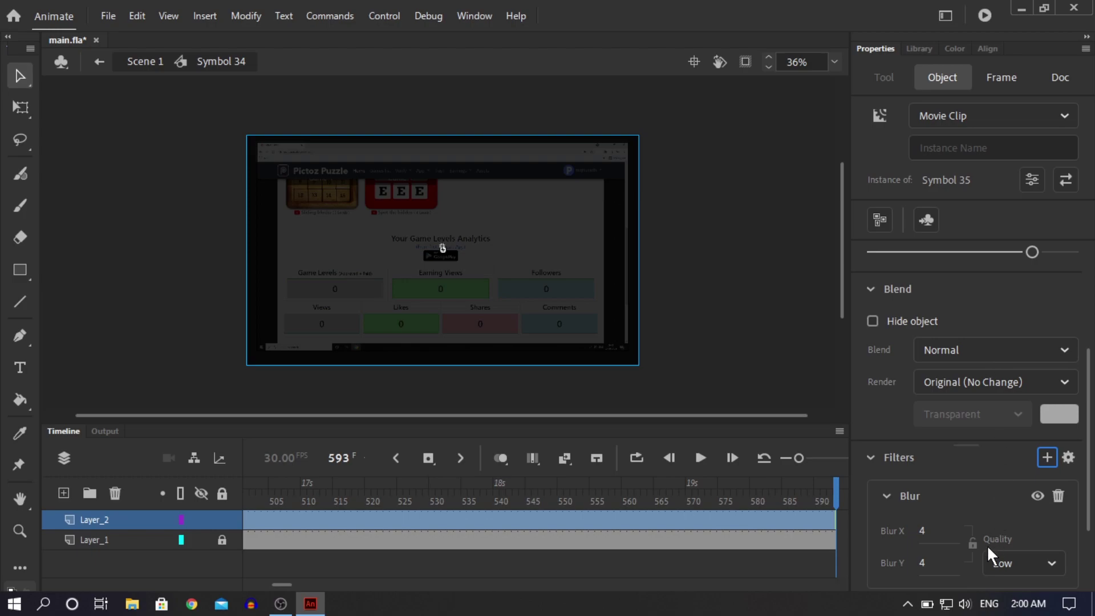
left_click(923, 531)
type("10")
key("Return")
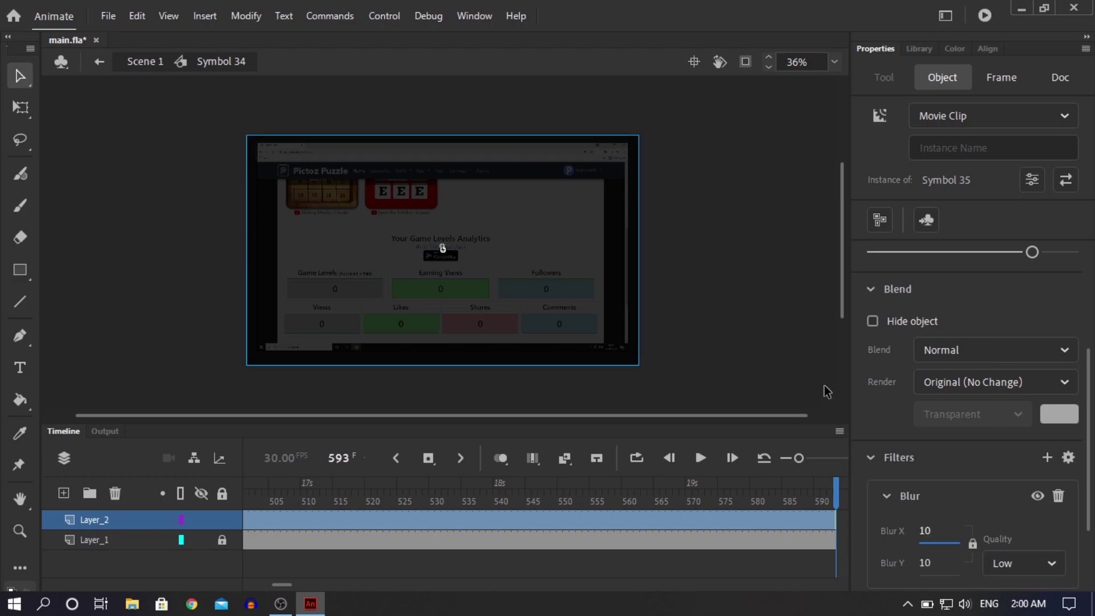
left_click(789, 340)
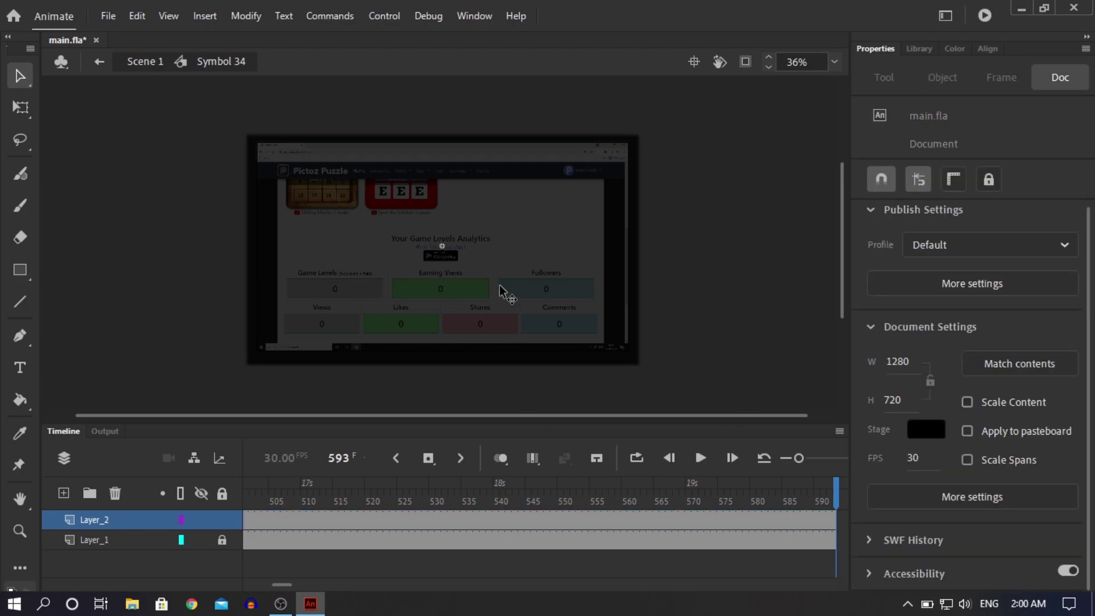
scroll(499, 285, "up", 1, "ctrl")
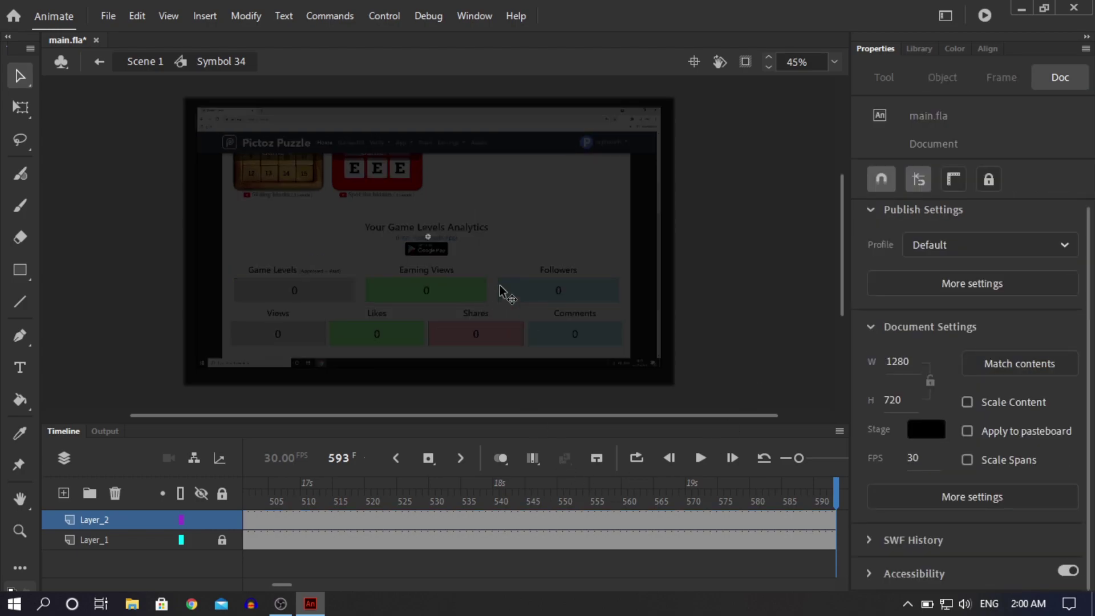
Step: Return to Scene 1 and set the looping first frame of Symbol 34 to 2563 at second_img's frame 2563 keyframe
double_click(716, 288)
left_click_drag(540, 502, 163, 490)
left_click_drag(596, 585, 543, 588)
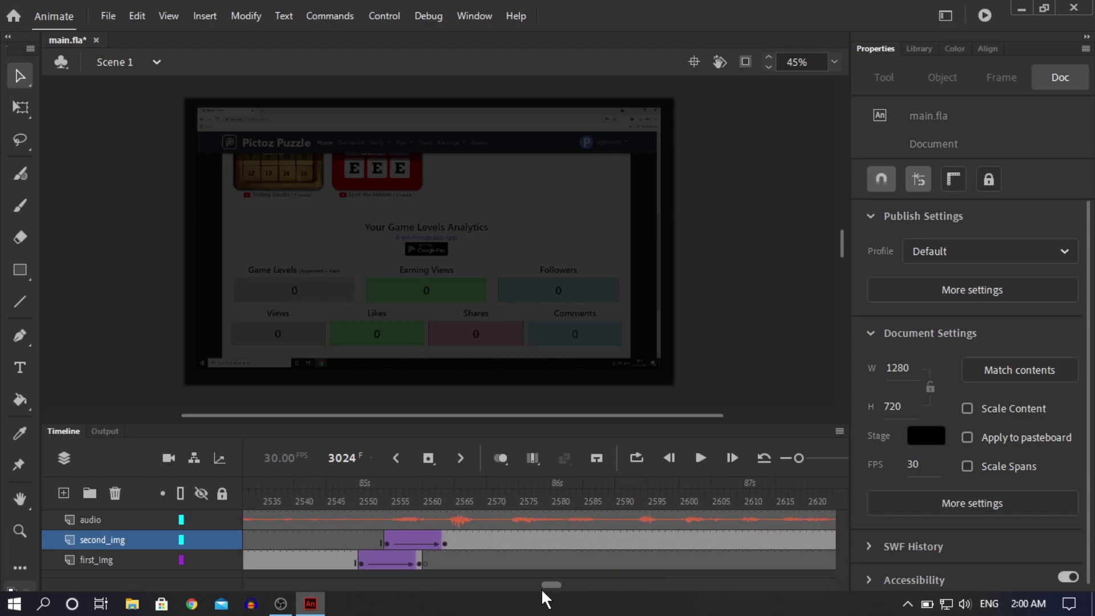
left_click_drag(381, 502, 445, 500)
left_click(420, 307)
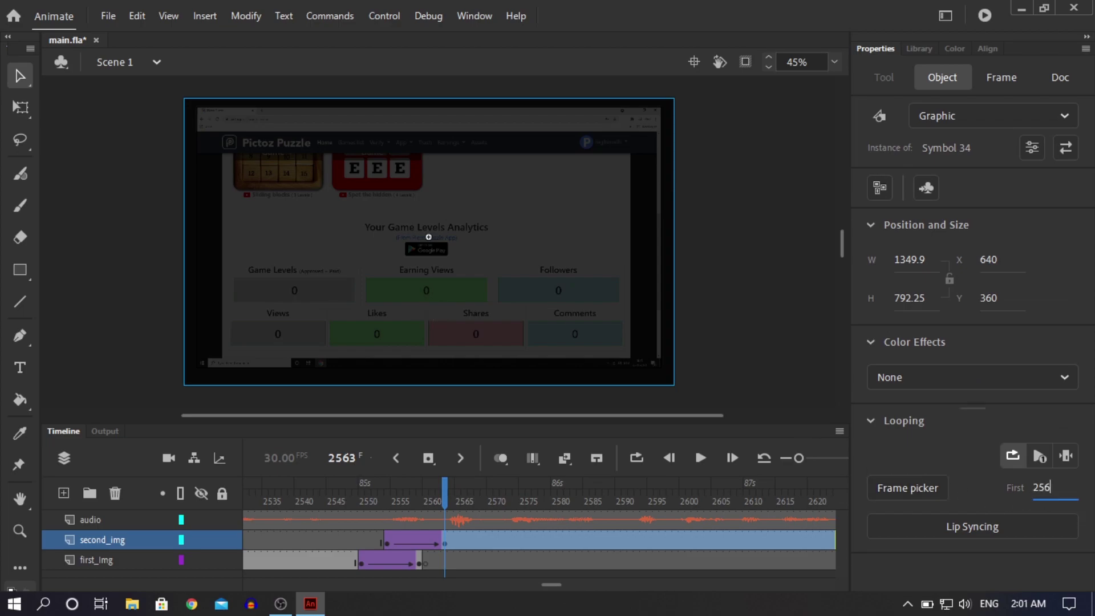
key("ctrl+shift+a")
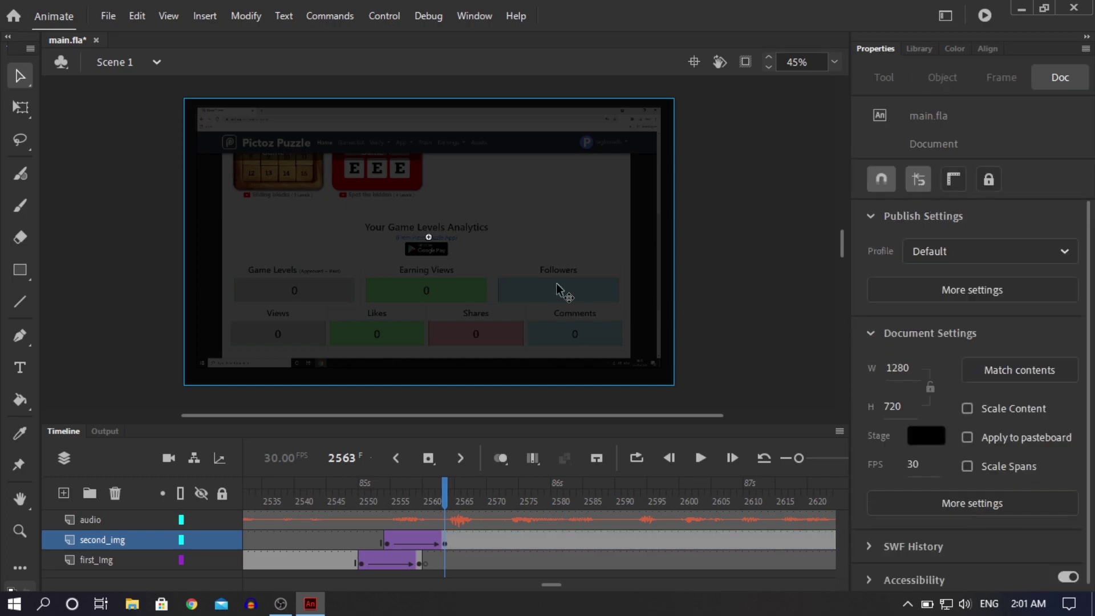
Step: Open the dashboard symbol, Symbol 34, for editing and go to frame 2571 on Layer_2
double_click(446, 266)
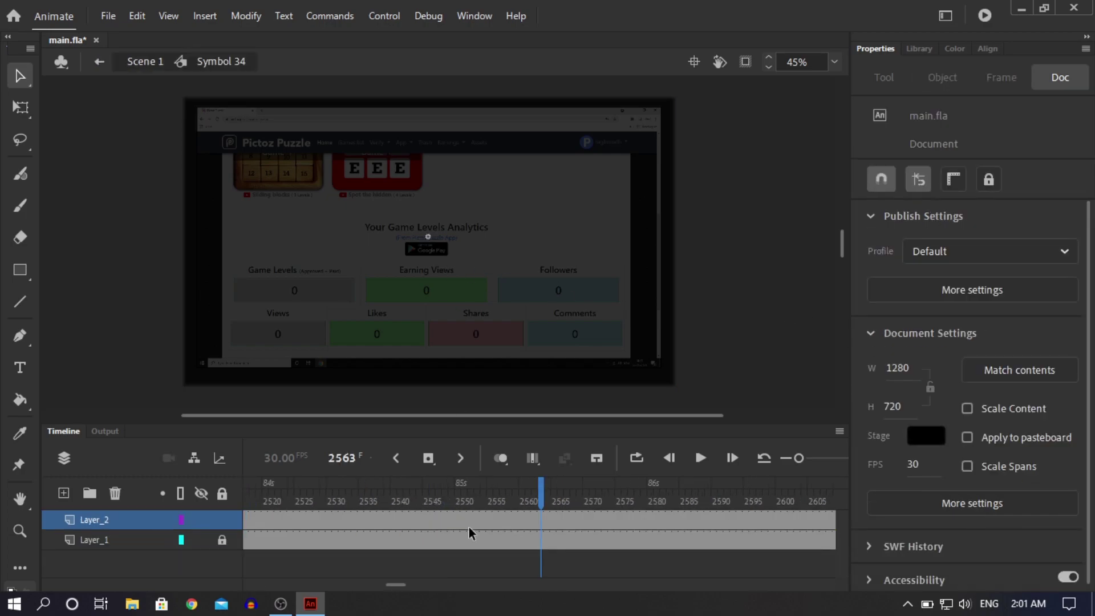
right_click(616, 516)
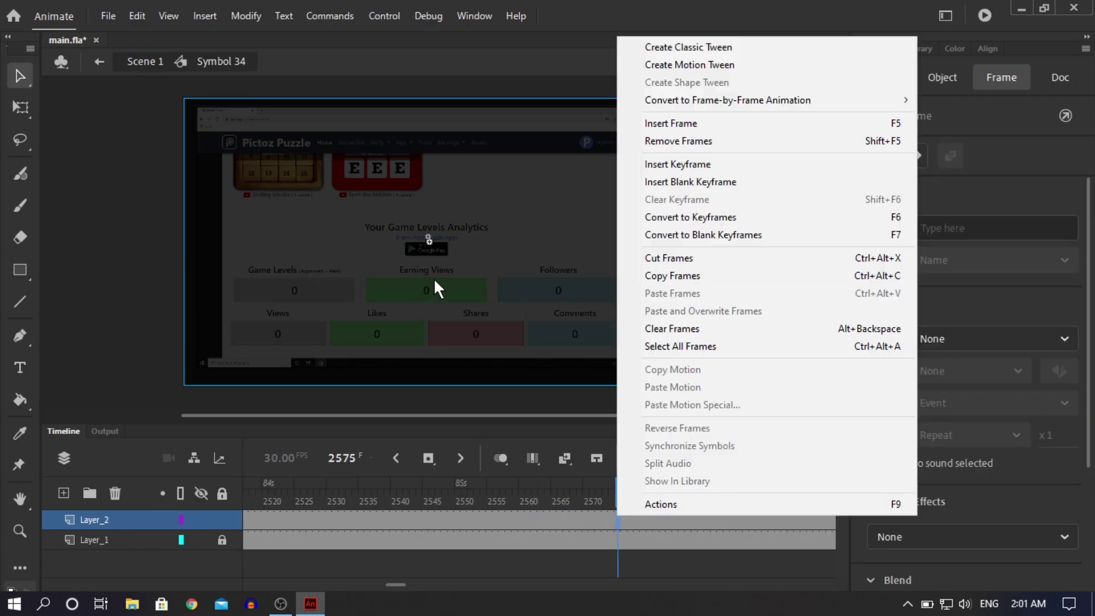
left_click(590, 518)
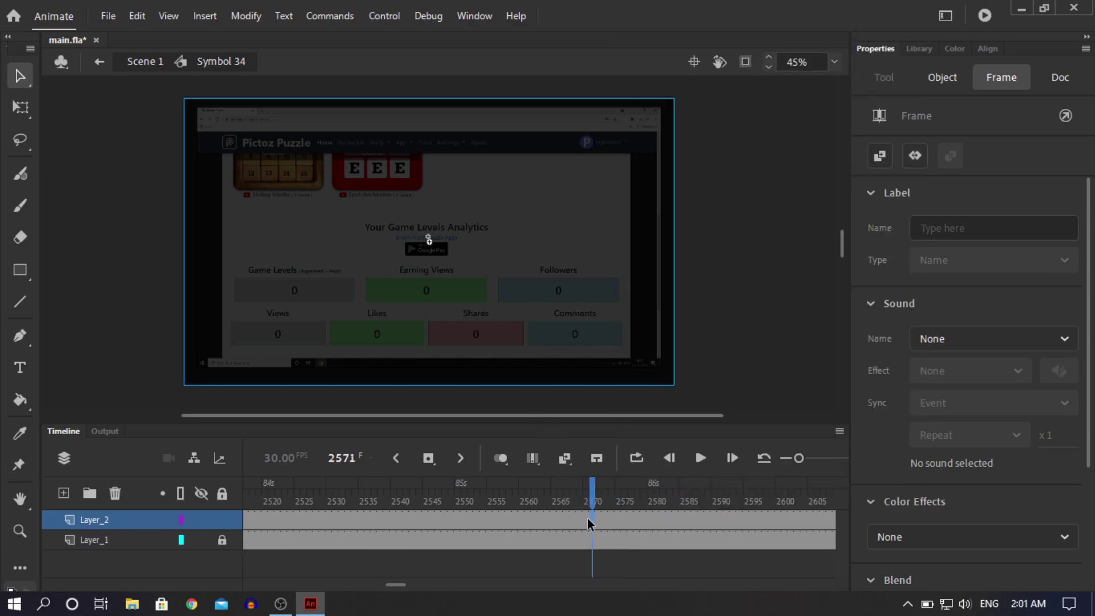
right_click(588, 518)
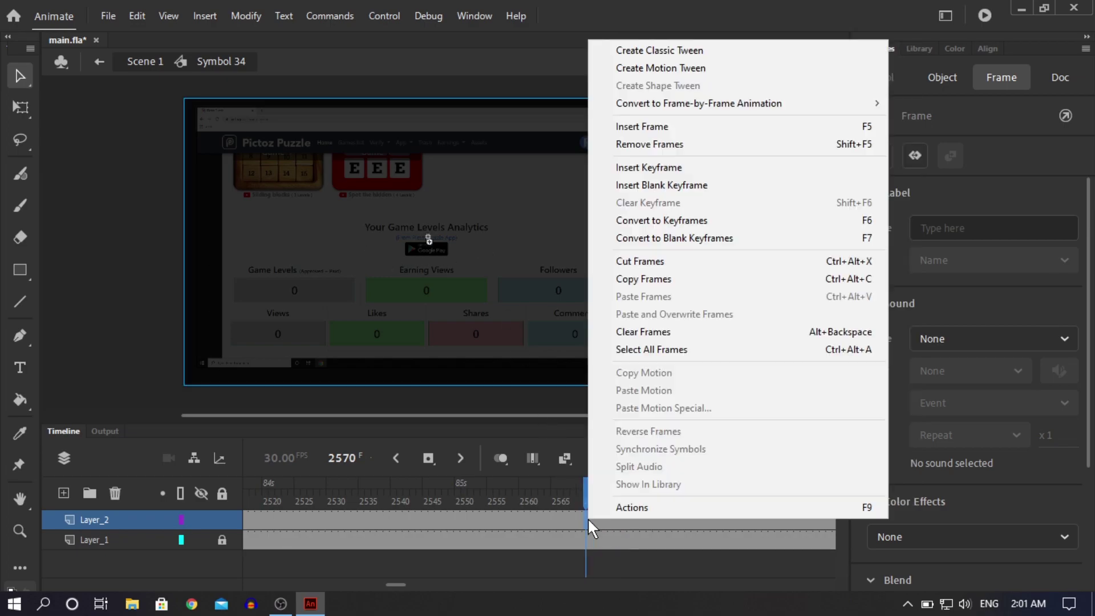
left_click(654, 185)
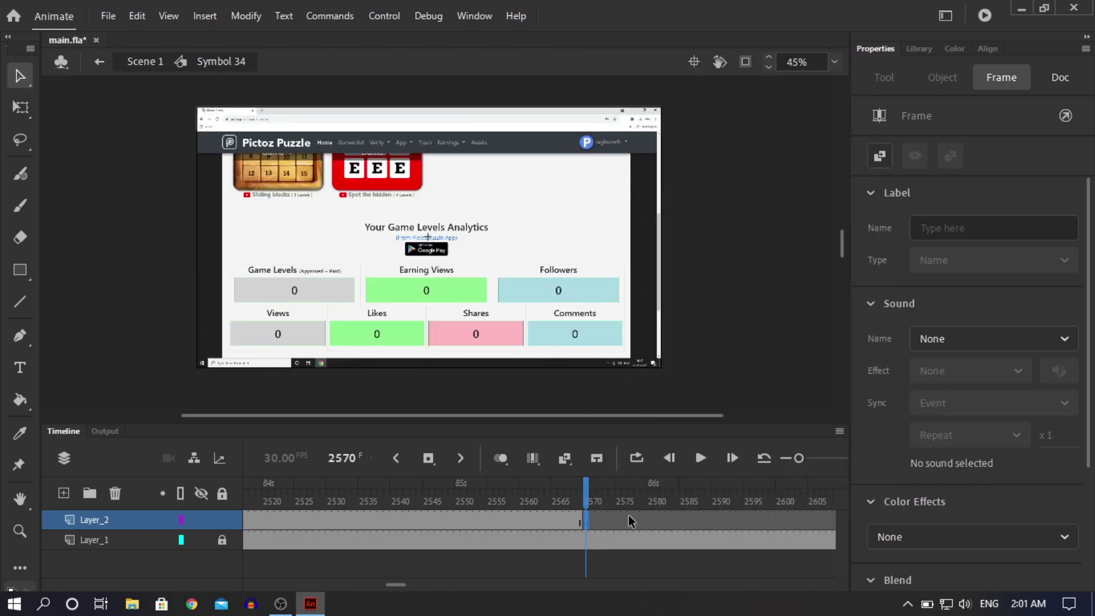
key("ctrl+z")
Step: Insert a keyframe at frame 2570 of Layer_2 and remove the dark overlay from the frames before it
right_click(586, 519)
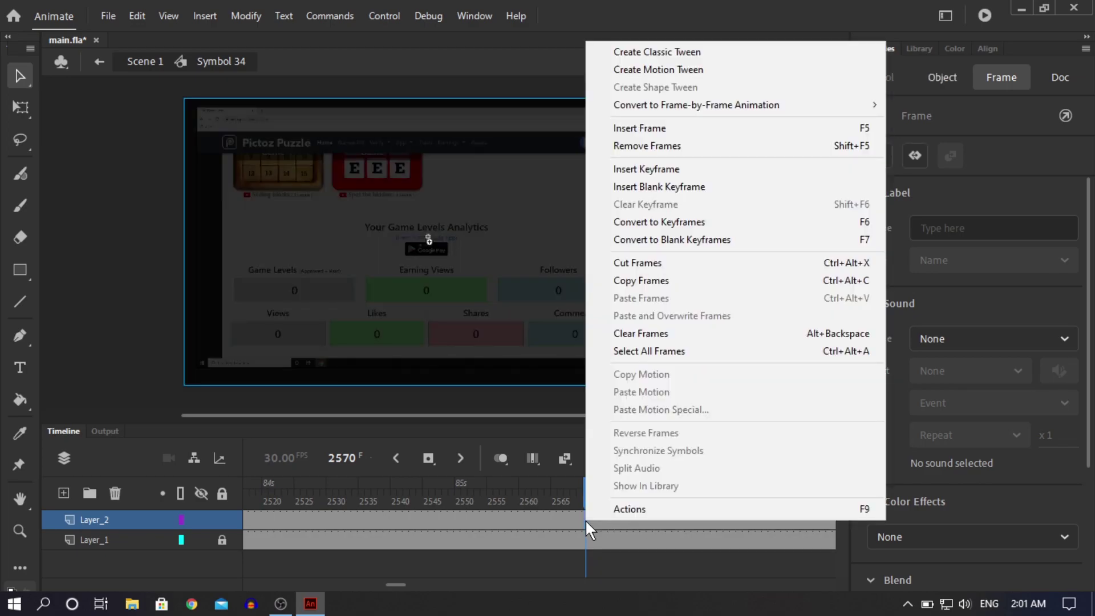
left_click(646, 172)
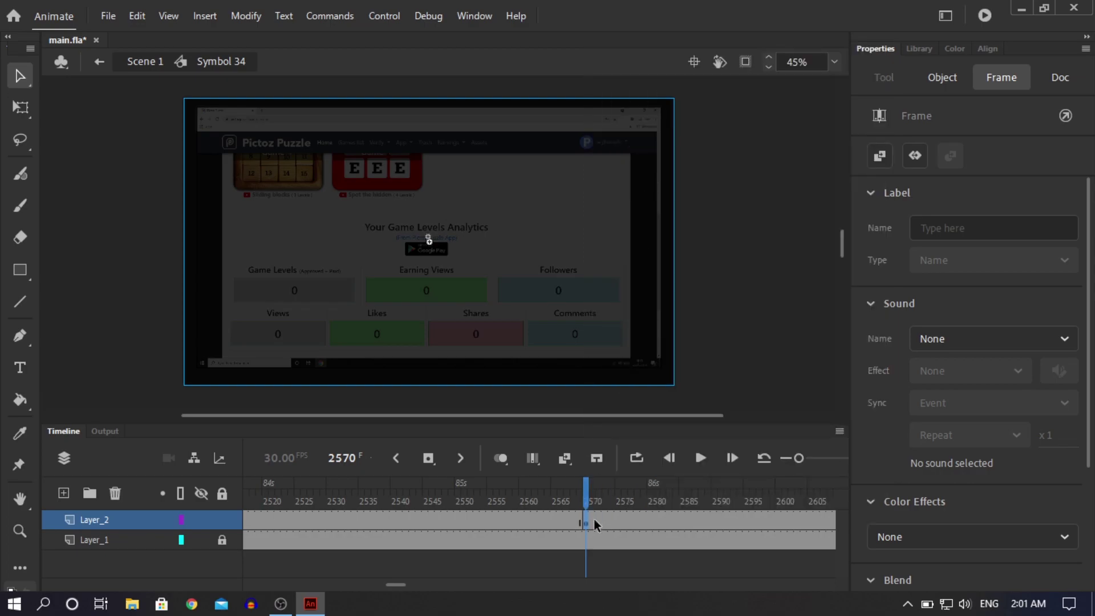
left_click(578, 520)
left_click(577, 517)
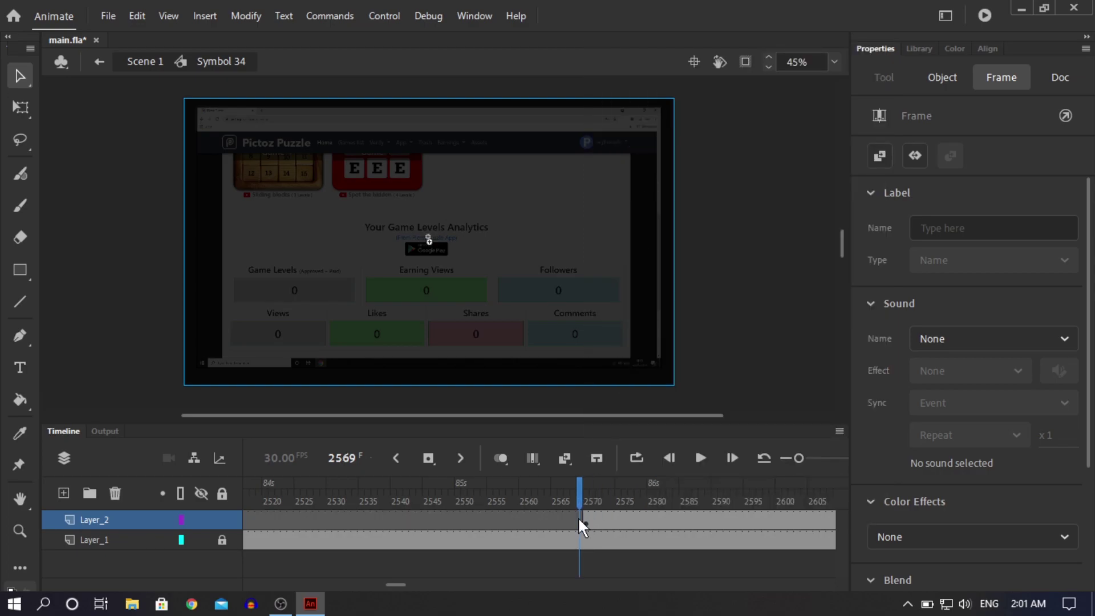
left_click(587, 516)
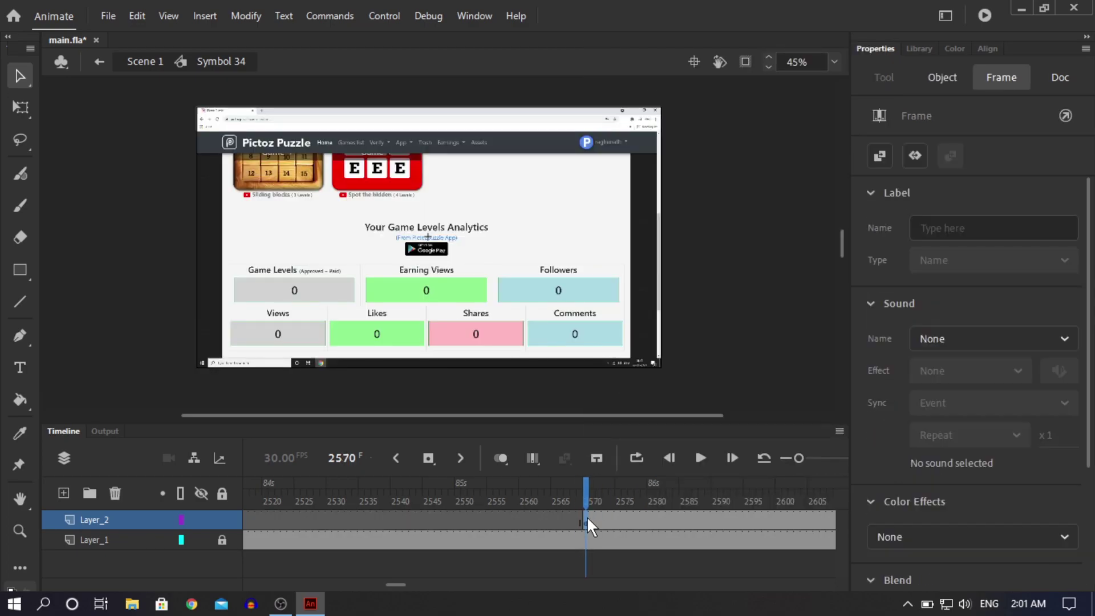
Step: Insert a keyframe at frame 2577 of Layer_2 and create a classic tween between frames 2570 and 2577
right_click(633, 522)
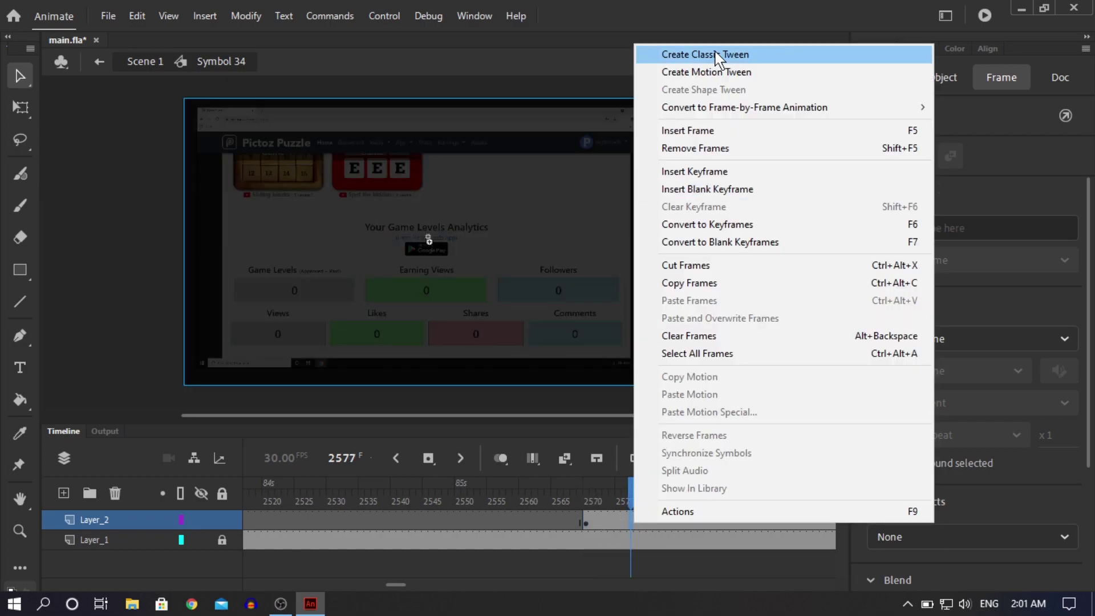
left_click(705, 171)
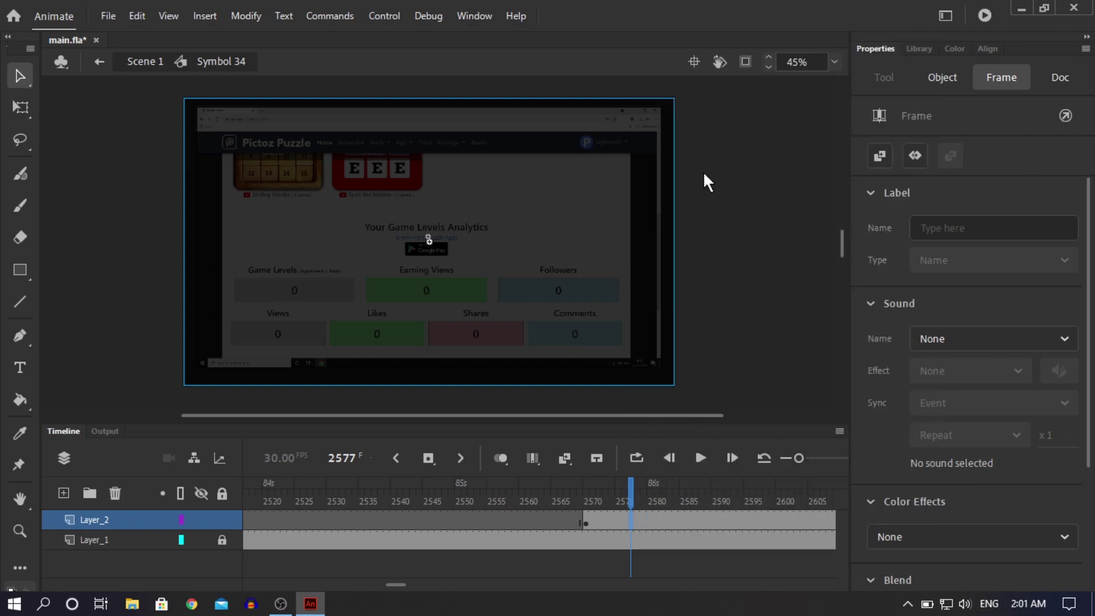
right_click(608, 519)
left_click(679, 47)
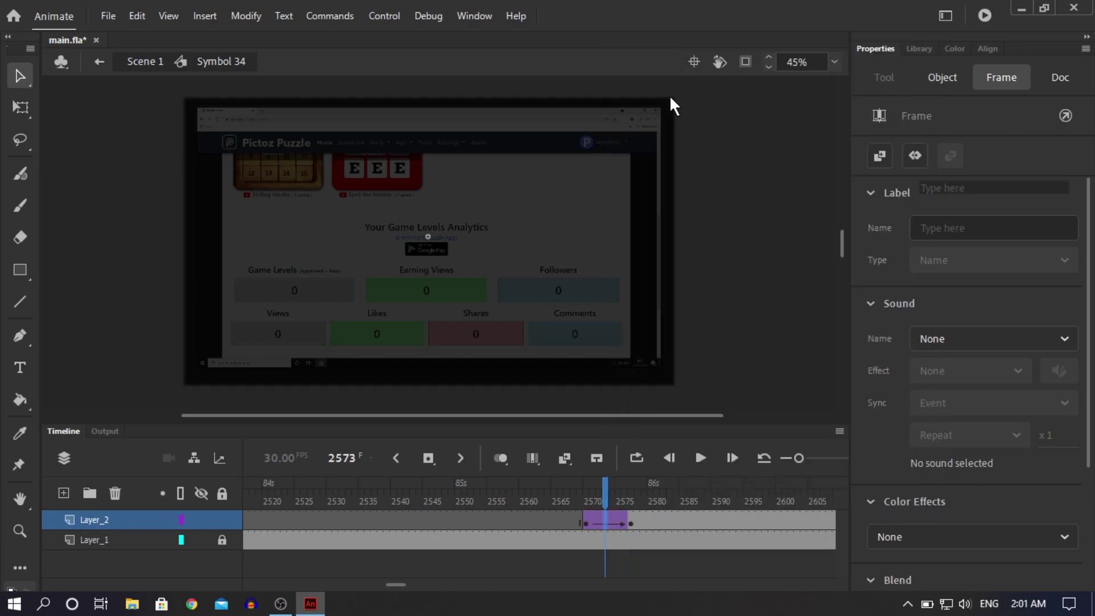
Step: Inside the overlay symbol, Symbol 35, add a new layer, and lock Layer_1 and show it as outlines
left_click(631, 522)
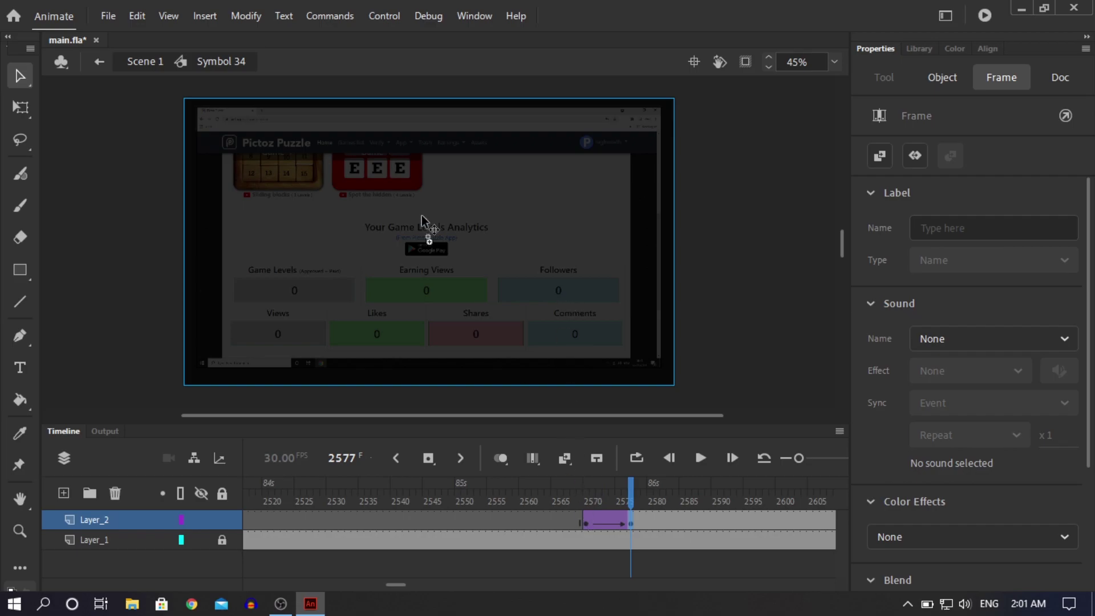
scroll(422, 215, "up", 5)
scroll(422, 214, "up", 2)
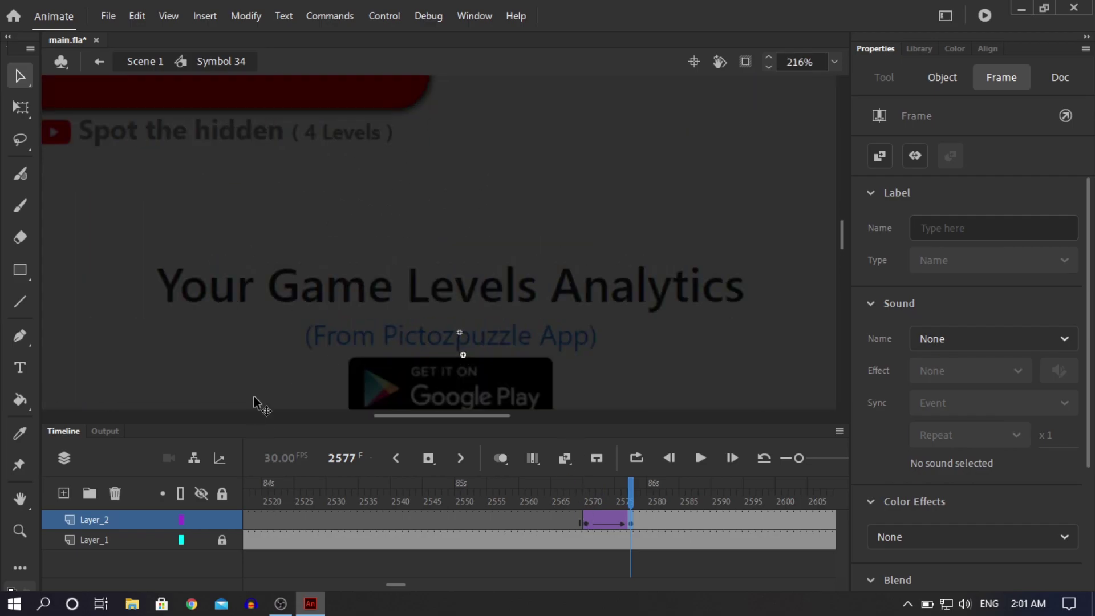
double_click(290, 276)
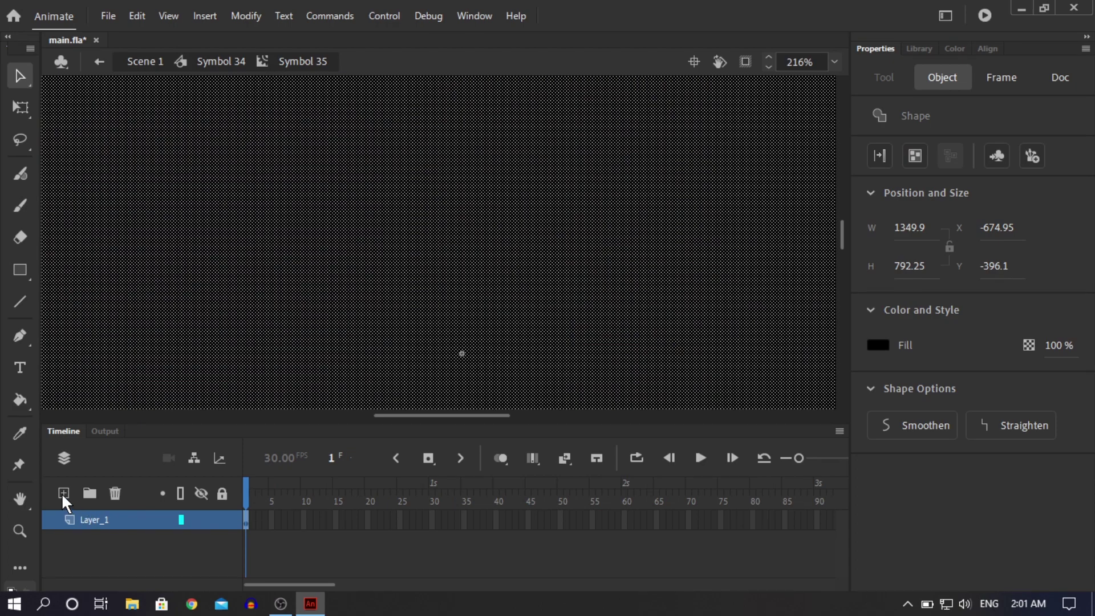
left_click(63, 493)
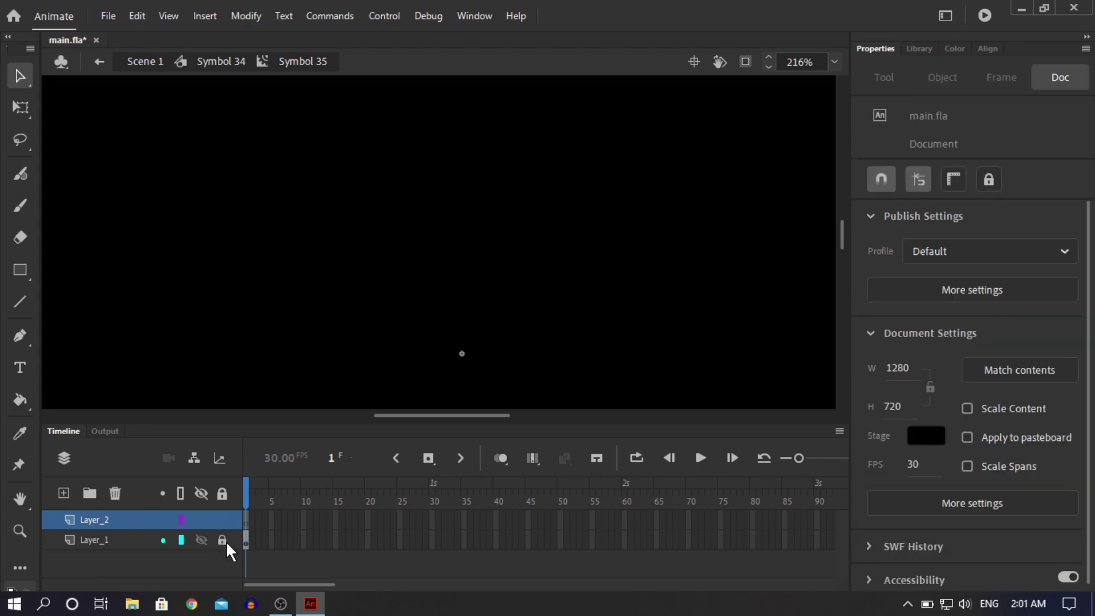
left_click(182, 540)
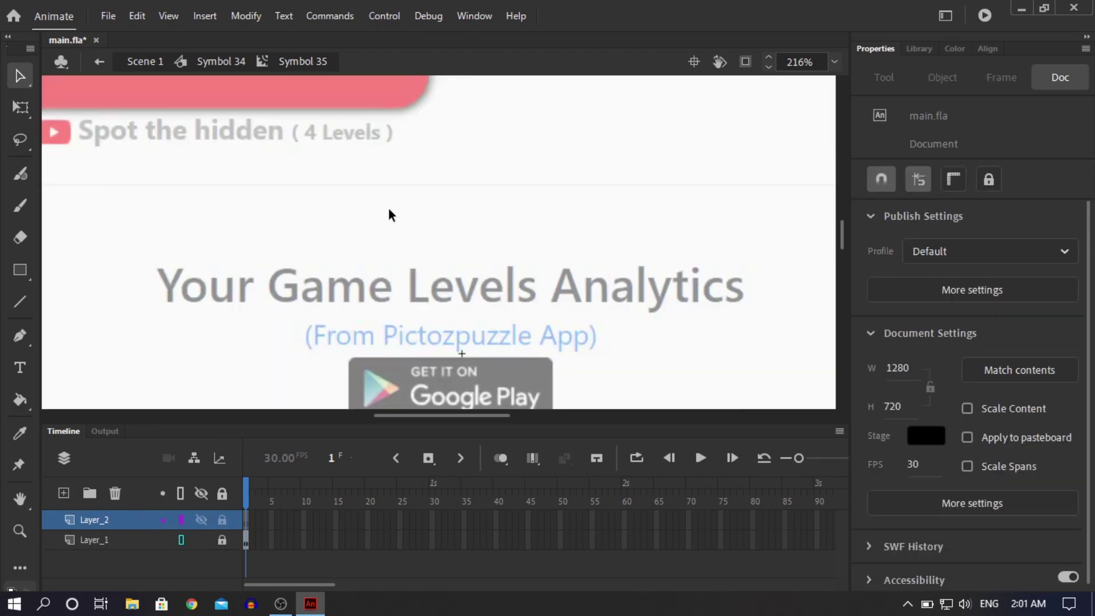
Step: Draw a white rectangle about 355 × 101.5 around the "Your Game Levels Analytics" heading and Google Play badge on Layer_2, and show that layer as outlines
scroll(390, 215, "down", 2)
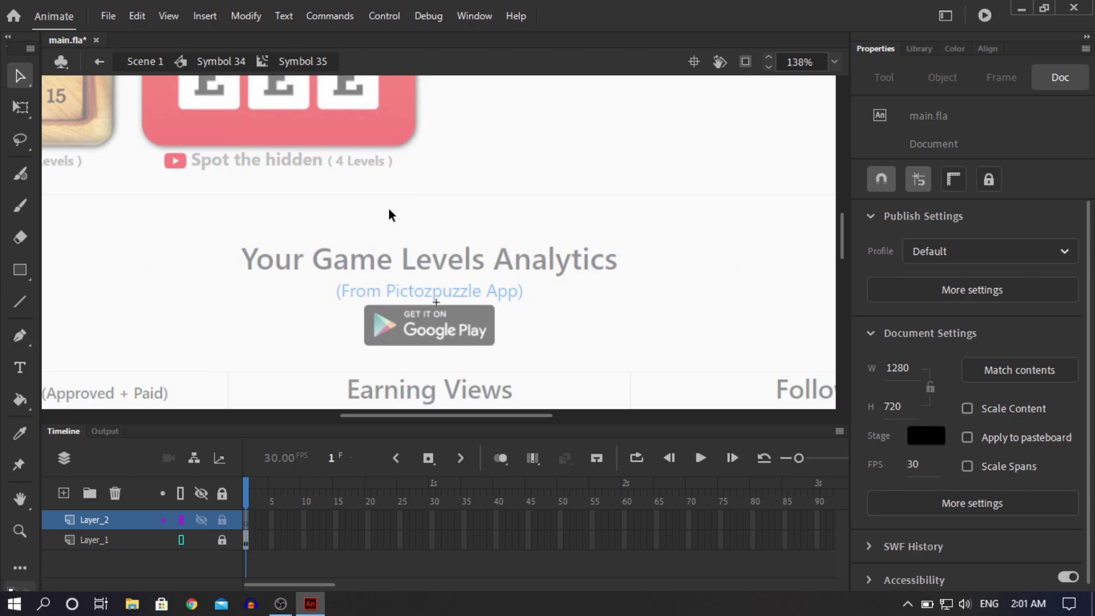
left_click(20, 269)
left_click(882, 230)
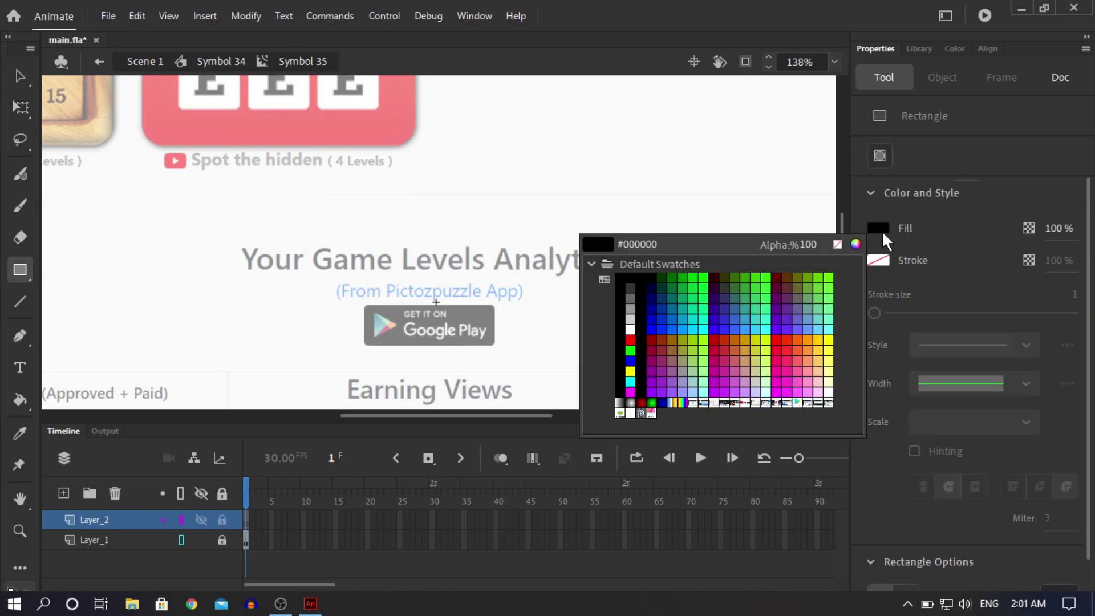
left_click(630, 326)
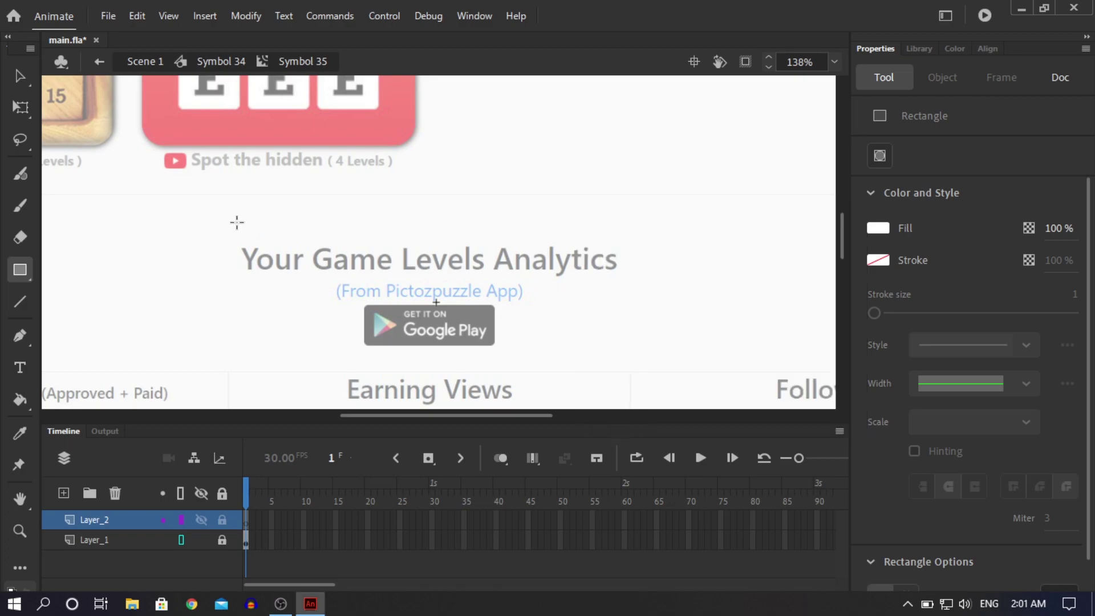
left_click_drag(378, 332, 621, 350)
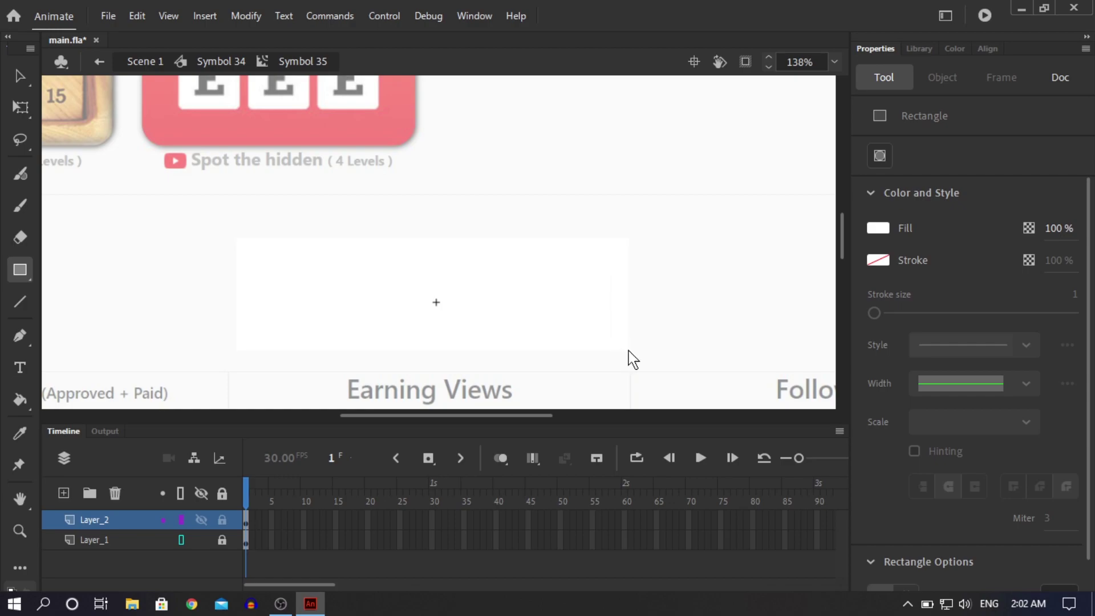
left_click(181, 519)
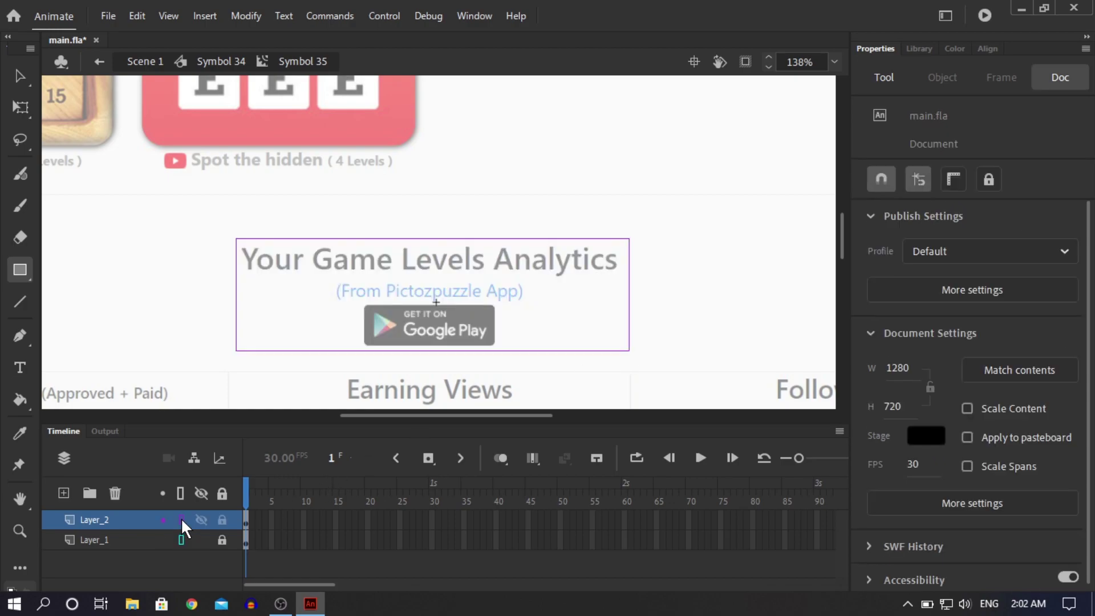
Step: Nudge the rectangle slightly left around the heading and cut it from Layer_2
left_click(20, 76)
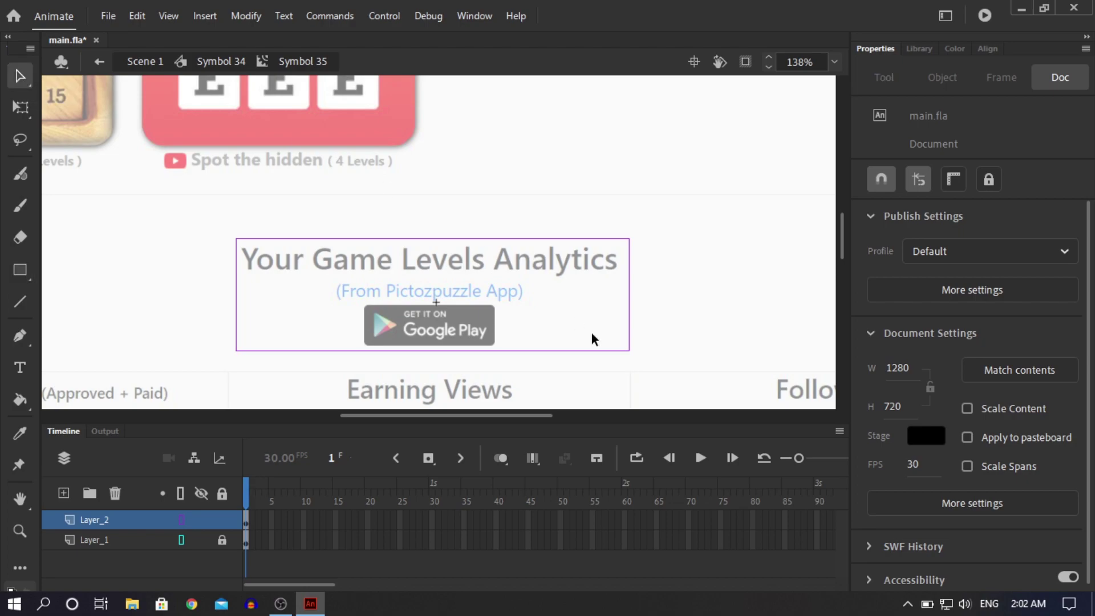
left_click(630, 285)
key("Left")
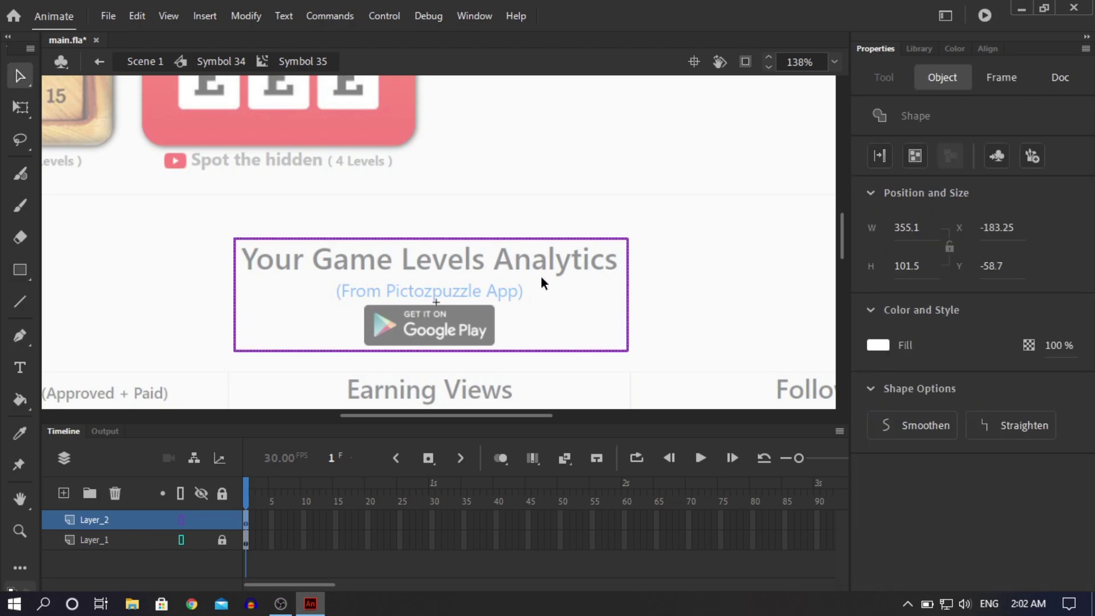
left_click(170, 211)
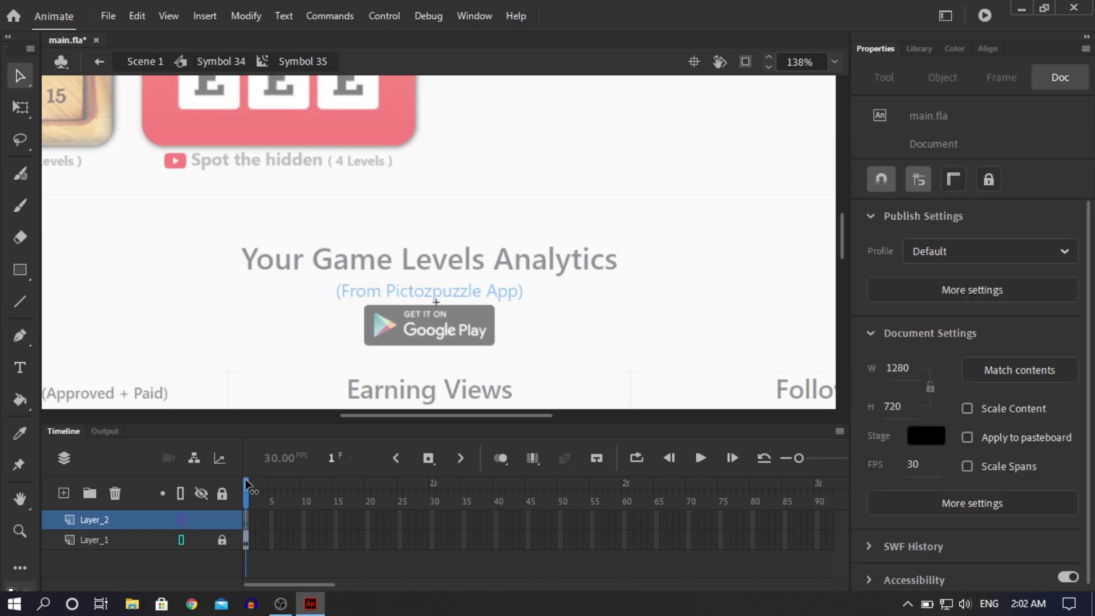
Step: Unlock Layer_1, restore its solid display, and paste the white rectangle in place on it
left_click(122, 540)
left_click(181, 539)
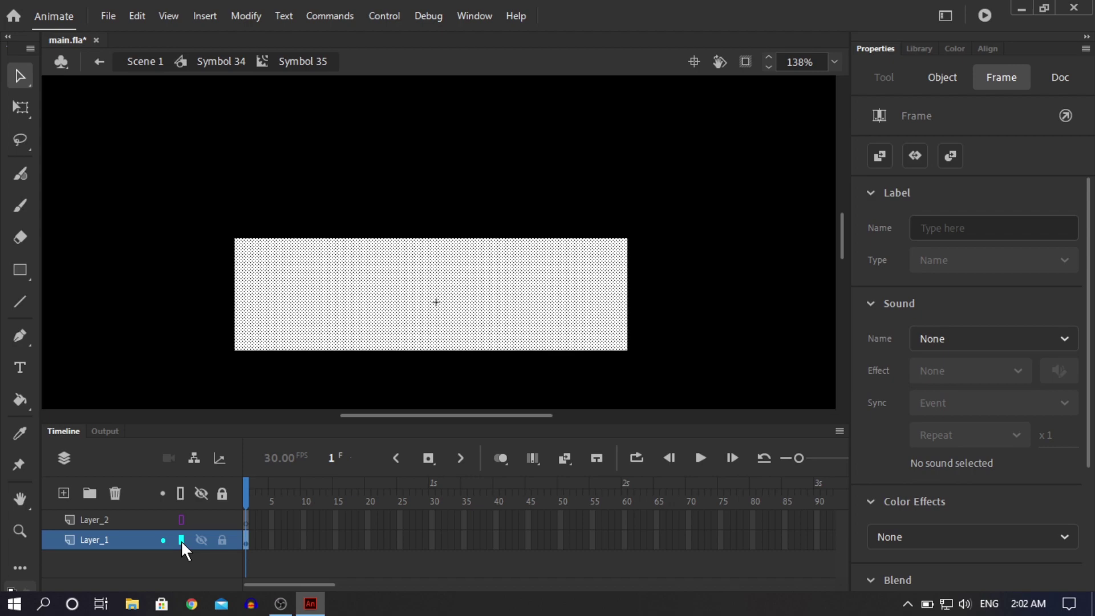
scroll(500, 359, "down", 5)
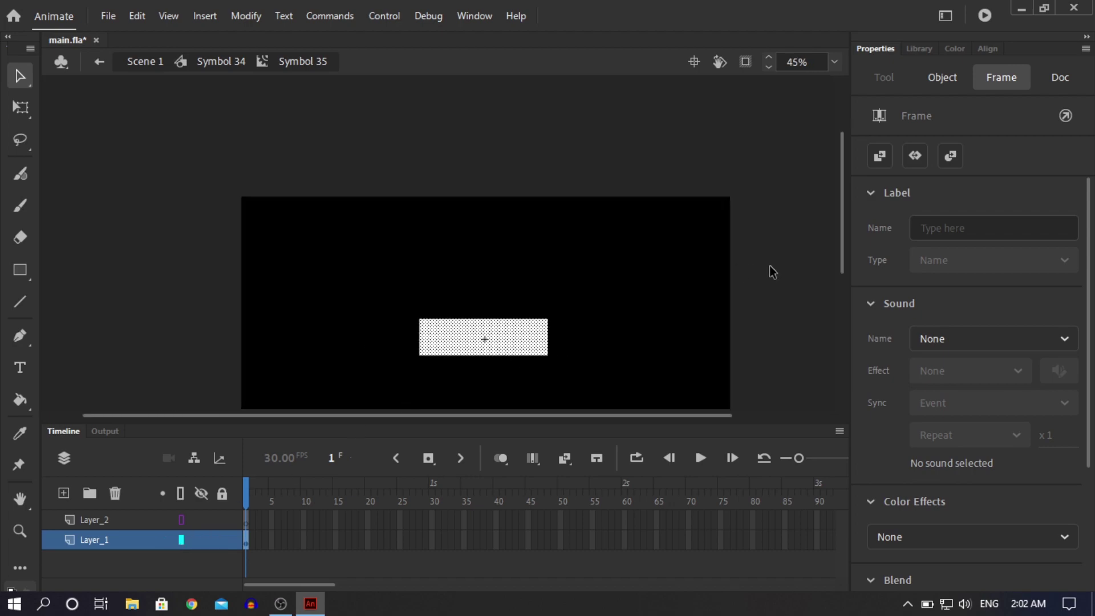
Step: Delete the pasted white rectangle to cut a window through the black shape, and return to Symbol 34
left_click(770, 266)
left_click(513, 340)
key("Delete")
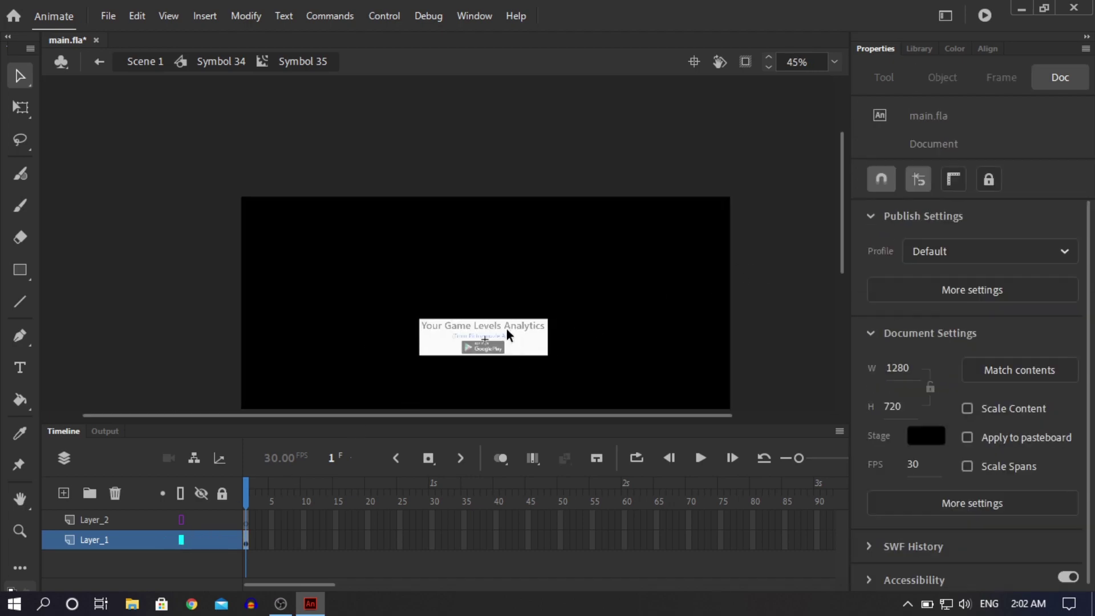
double_click(772, 298)
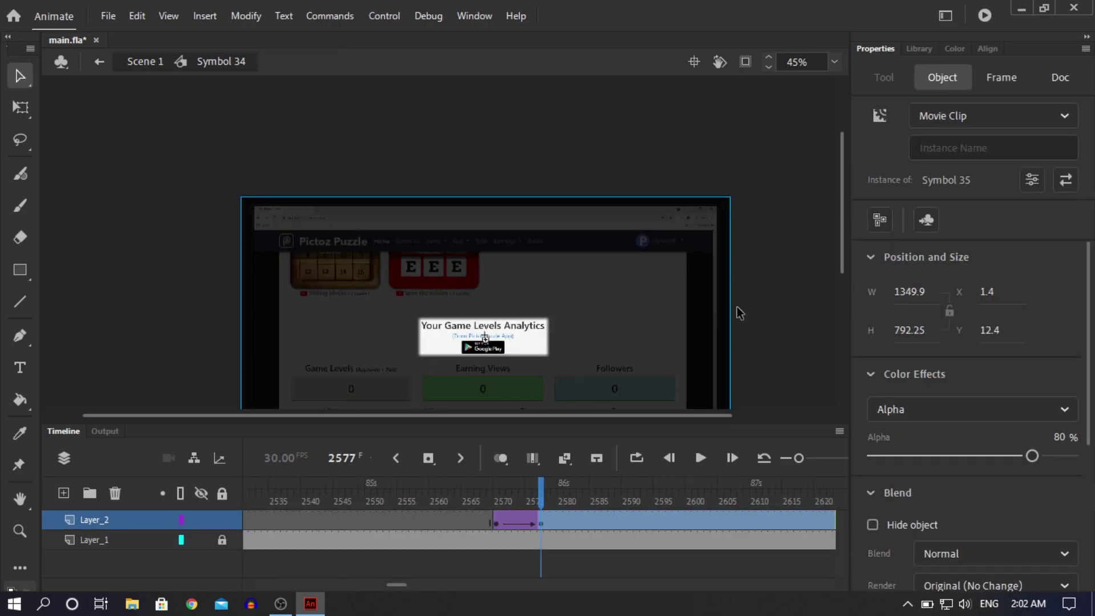
double_click(613, 333)
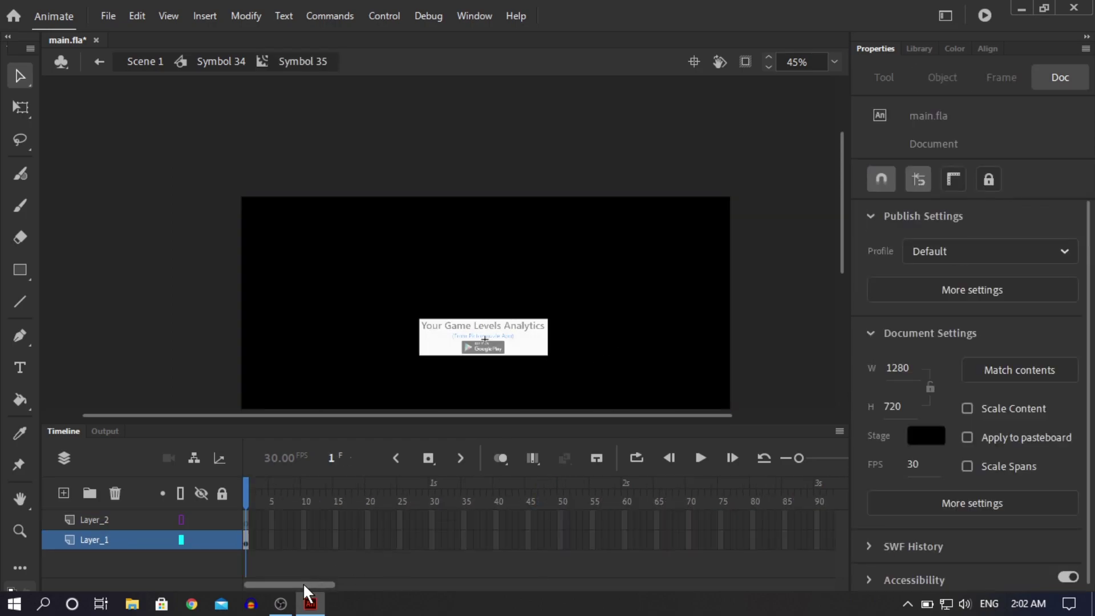
double_click(209, 149)
Step: At frame 2570 of Layer_2, lower the overlay instance's alpha to its minimum so the tween fades it in
left_click_drag(542, 493, 495, 502)
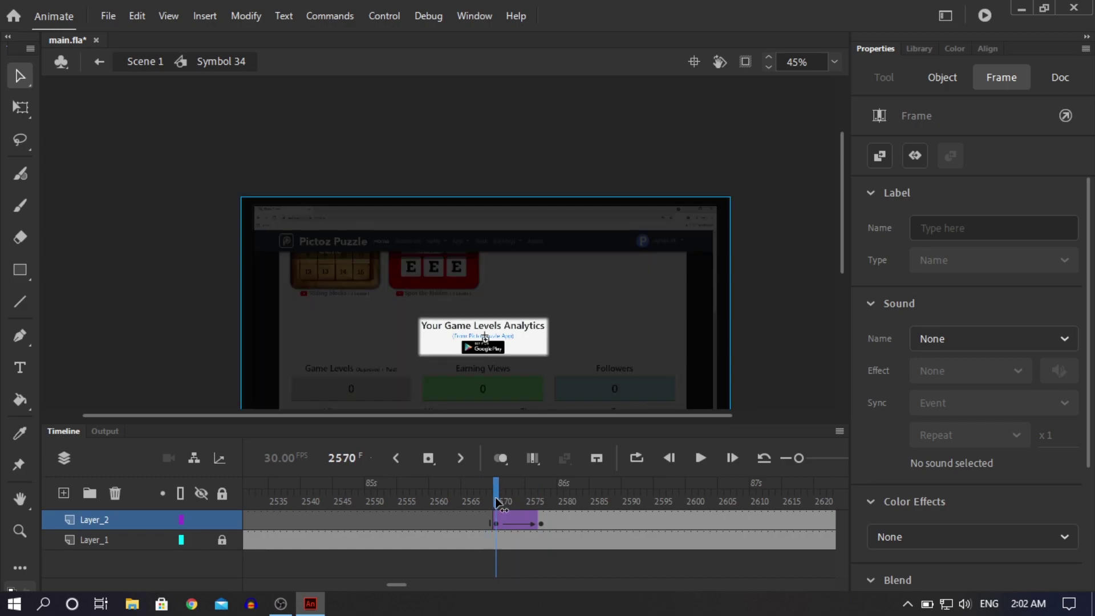
left_click(480, 397)
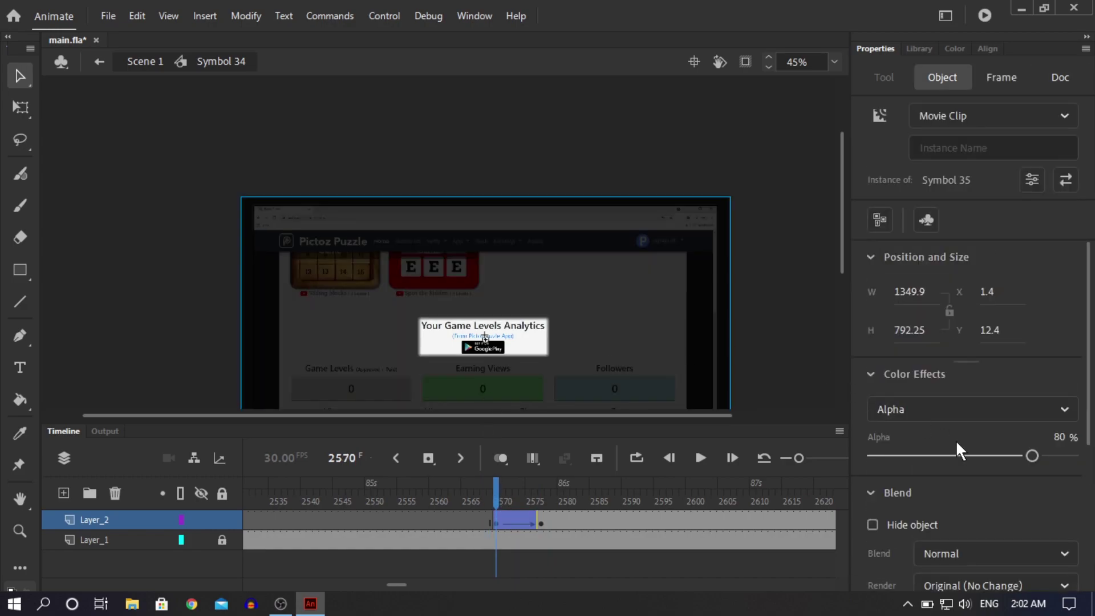
left_click_drag(955, 452, 374, 485)
left_click(235, 363)
Step: Play back the overlay fade-in with the audio from Scene 1 and save main.fla
double_click(178, 301)
left_click_drag(501, 503, 375, 501)
key("Return")
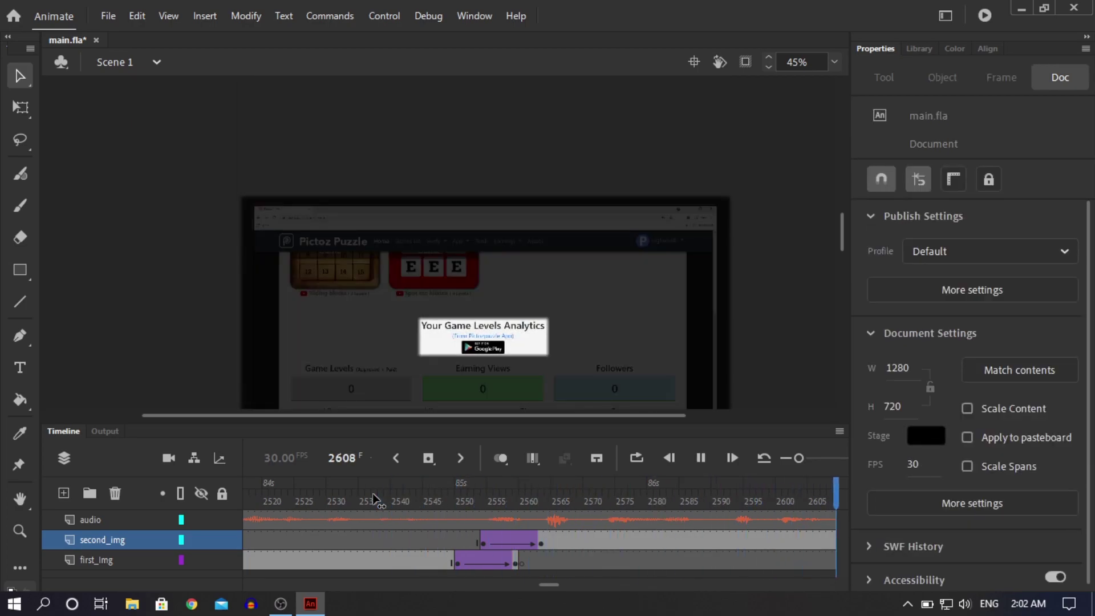
key("Return")
key("ctrl+s")
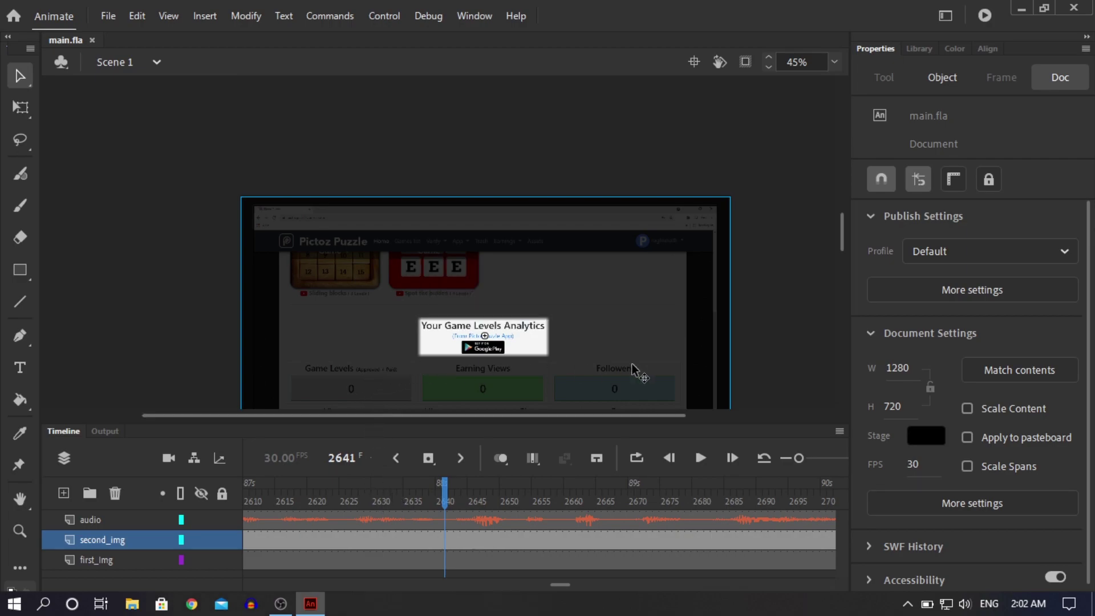
scroll(838, 236, "down", 3)
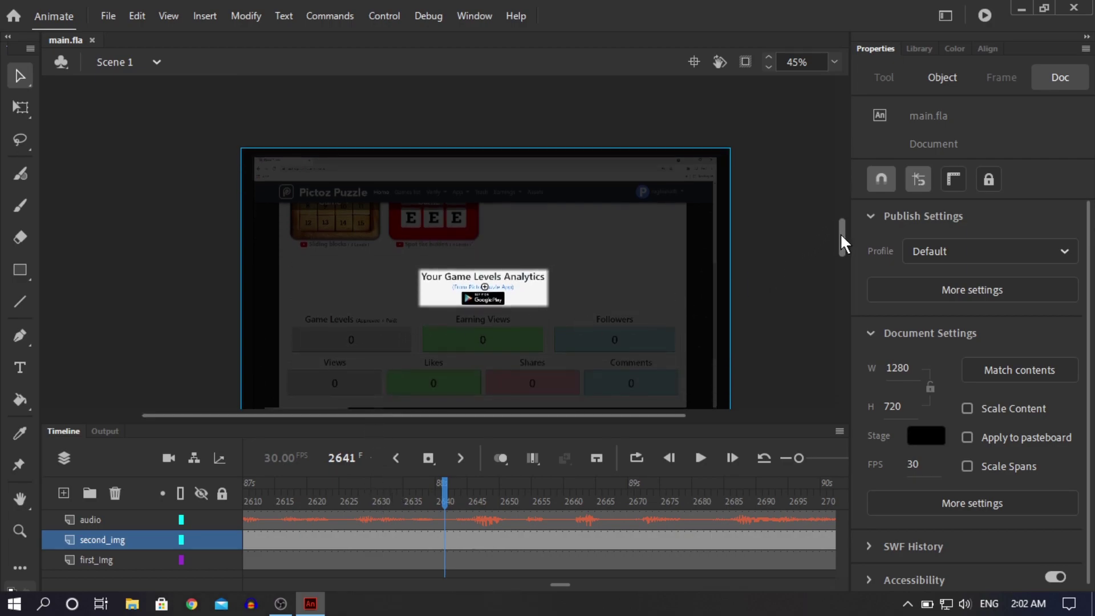
Step: Play the scene on from frame 2641, pausing along the audio to check the spotlight's timing against the narration
scroll(688, 265, "up", 2)
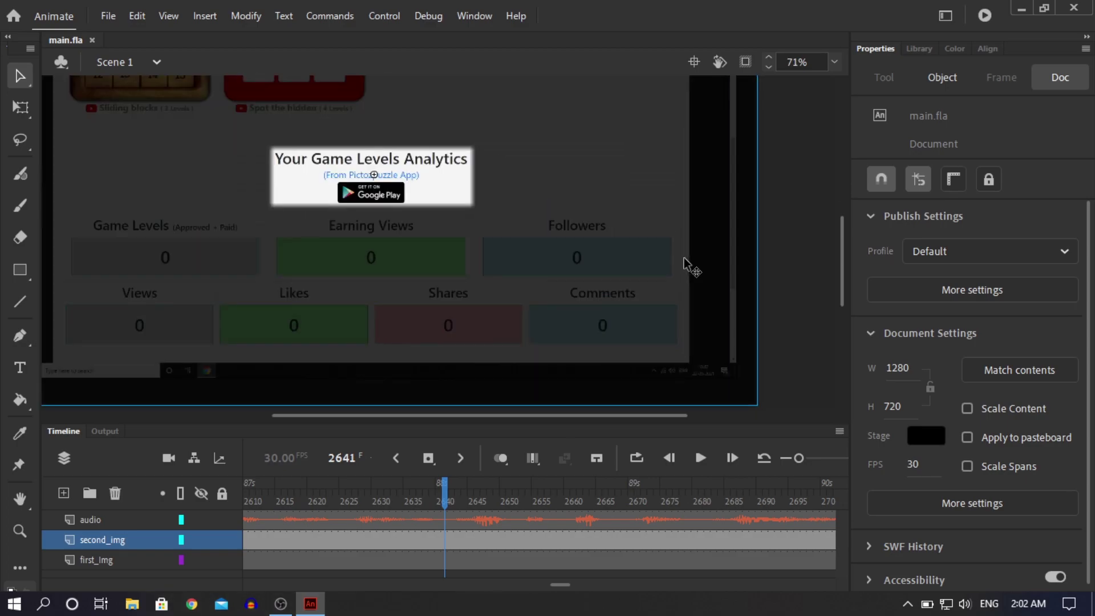
key("Return")
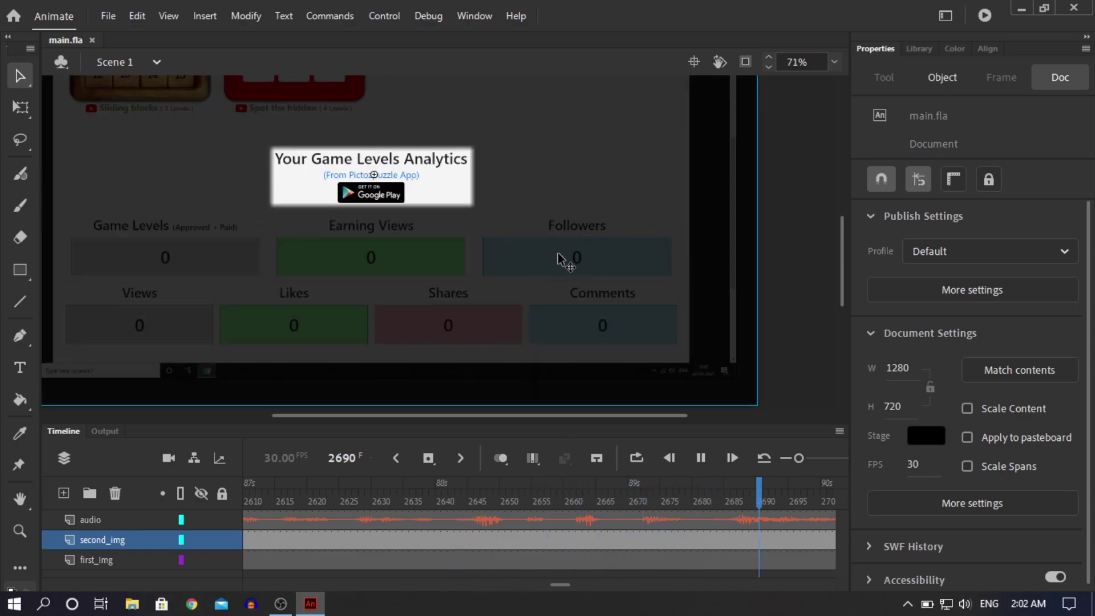
key("Return")
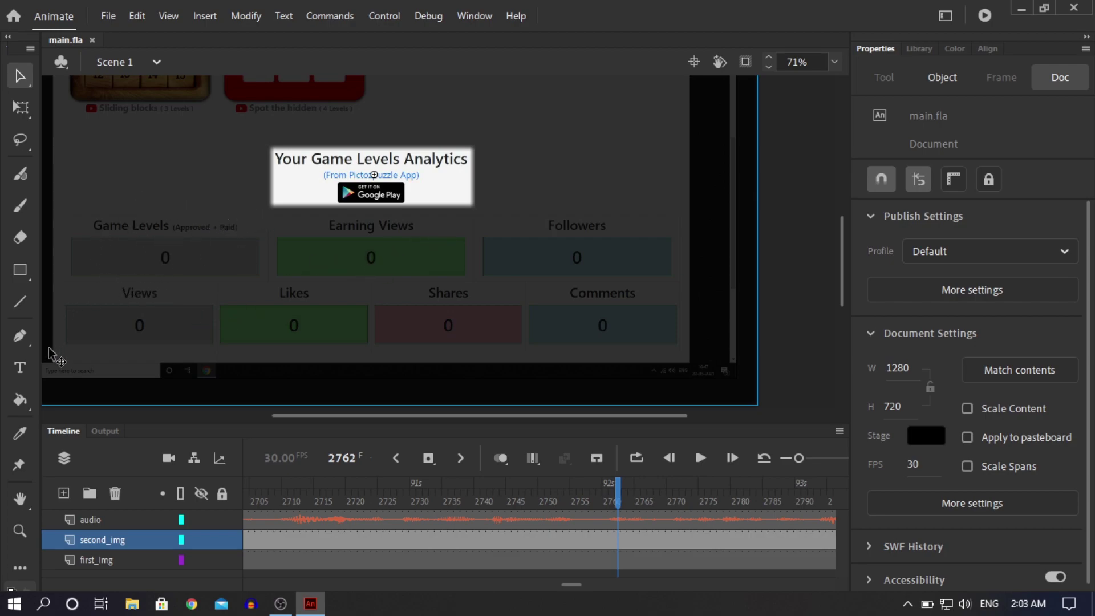
key("Return")
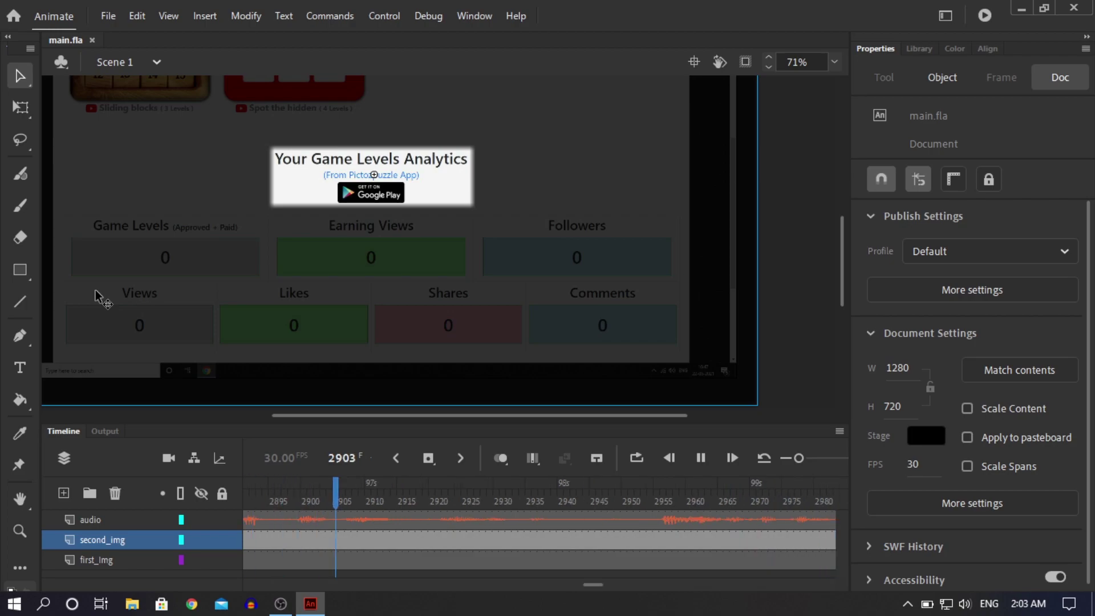
key("Return")
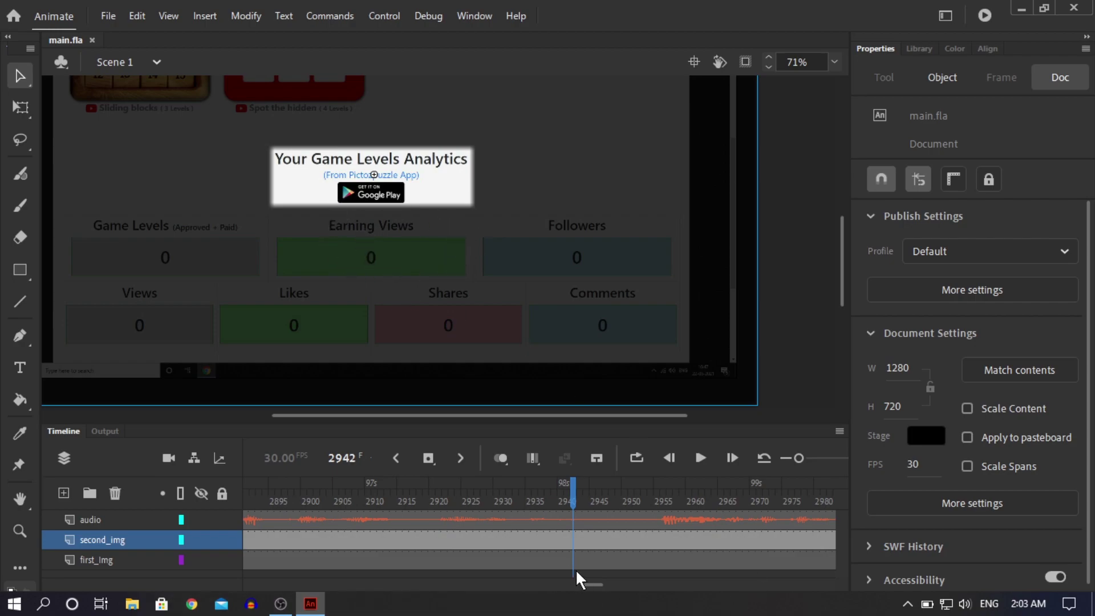
Step: Open Symbol 34 and insert keyframes on Layer_2 at frames 2605 and 2612 for the overlay's fade-out
double_click(558, 308)
left_click_drag(415, 502, 64, 510)
mouse_move(407, 585)
left_mouse_down()
mouse_move(365, 587)
mouse_move(396, 587)
left_mouse_up()
left_click_drag(529, 502, 612, 517)
right_click(613, 518)
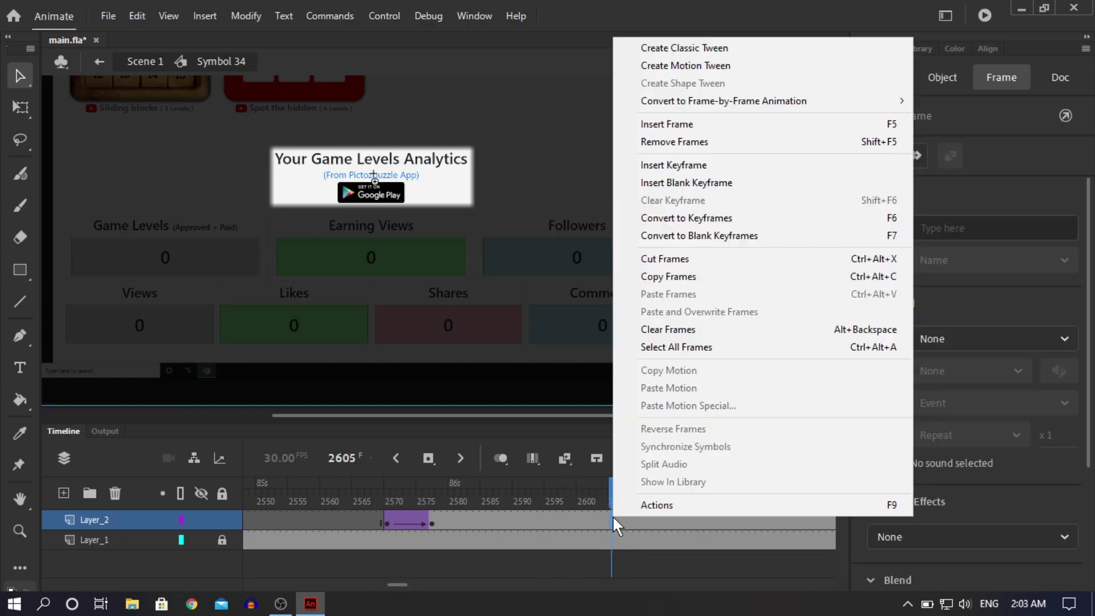
left_click(706, 165)
left_click(657, 520)
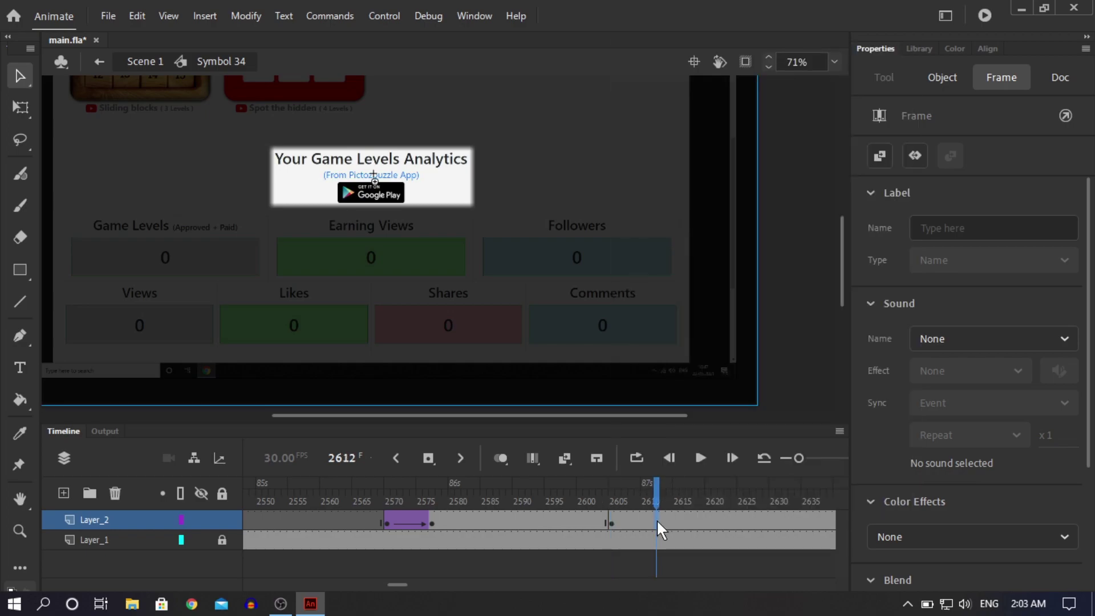
right_click(656, 520)
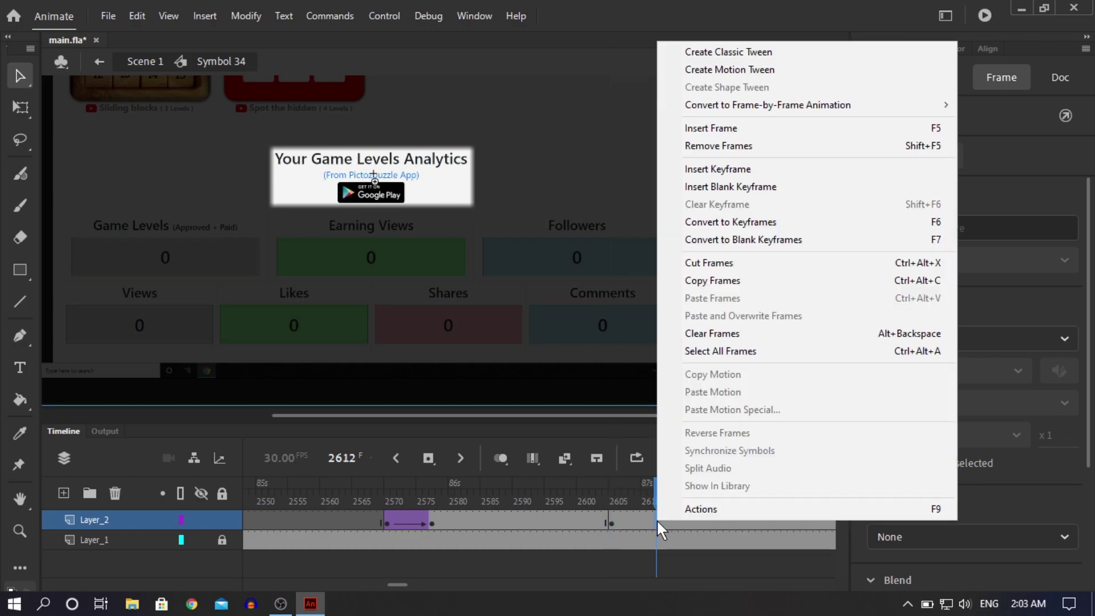
left_click(747, 169)
Step: Set the overlay instance's alpha to 0% at frame 2612 and create a classic tween from the keyframe at 2605
left_click(597, 281)
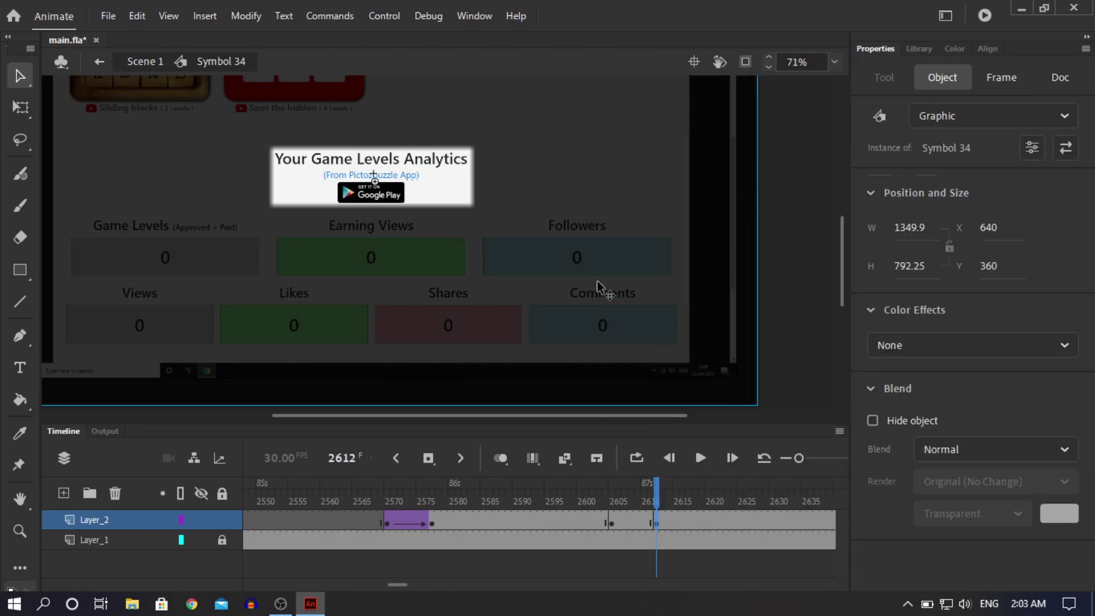
left_click_drag(909, 455, 823, 460)
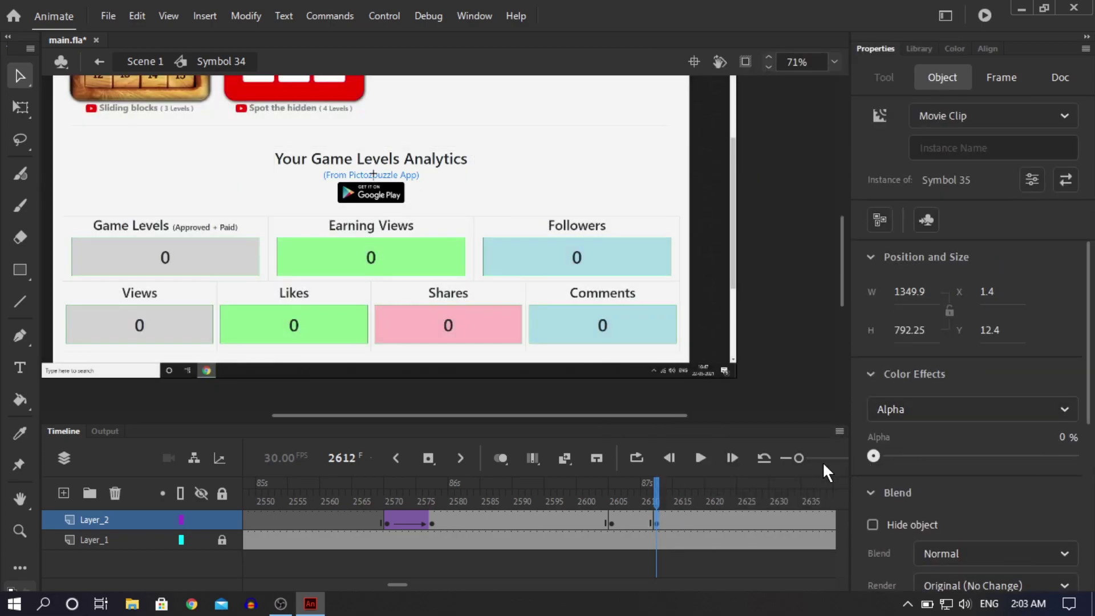
right_click(625, 518)
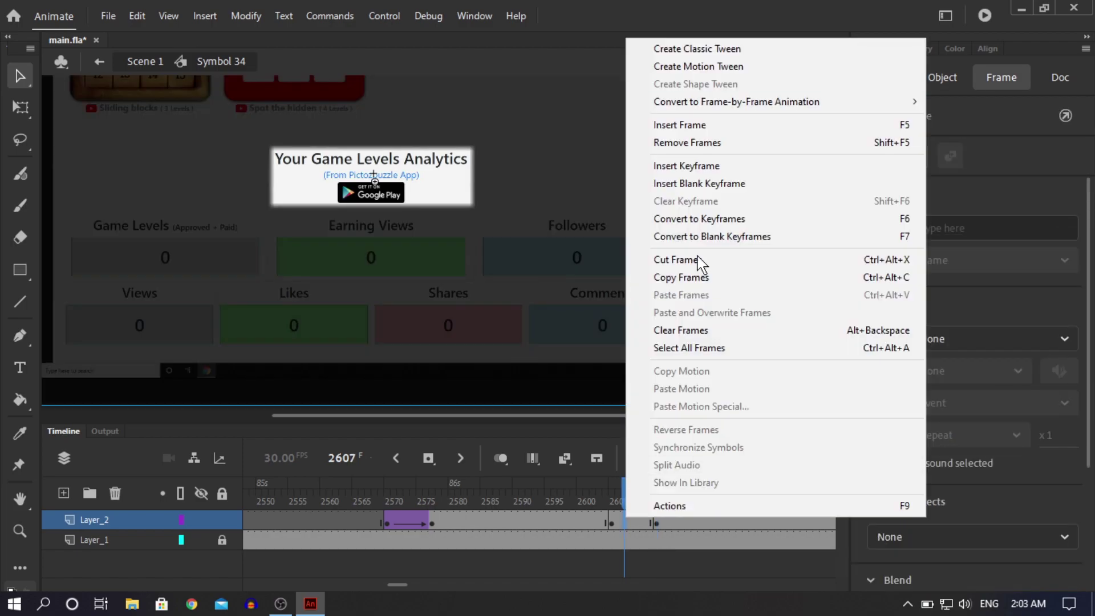
left_click(742, 55)
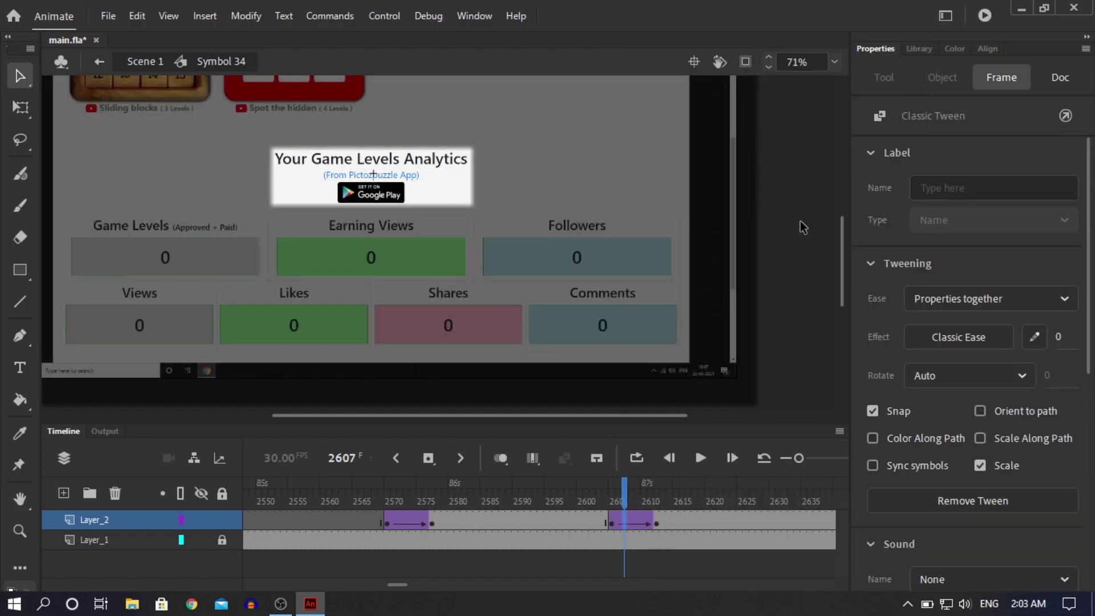
Step: Return to Scene 1 and play back the overlay's fade-out with the audio
double_click(800, 221)
left_click(276, 485)
key("Return")
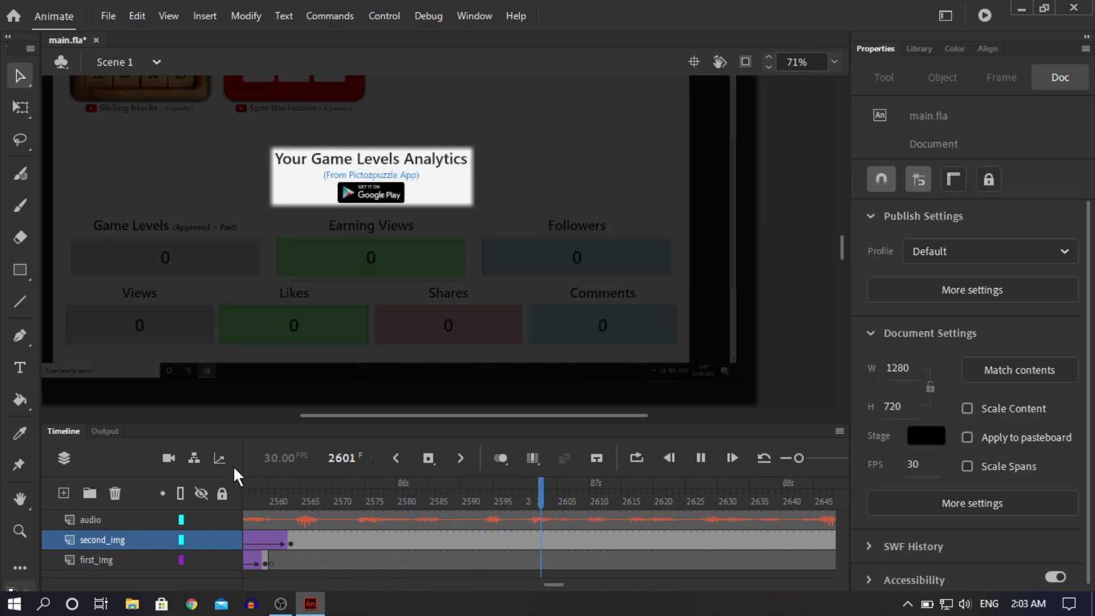
key("Return")
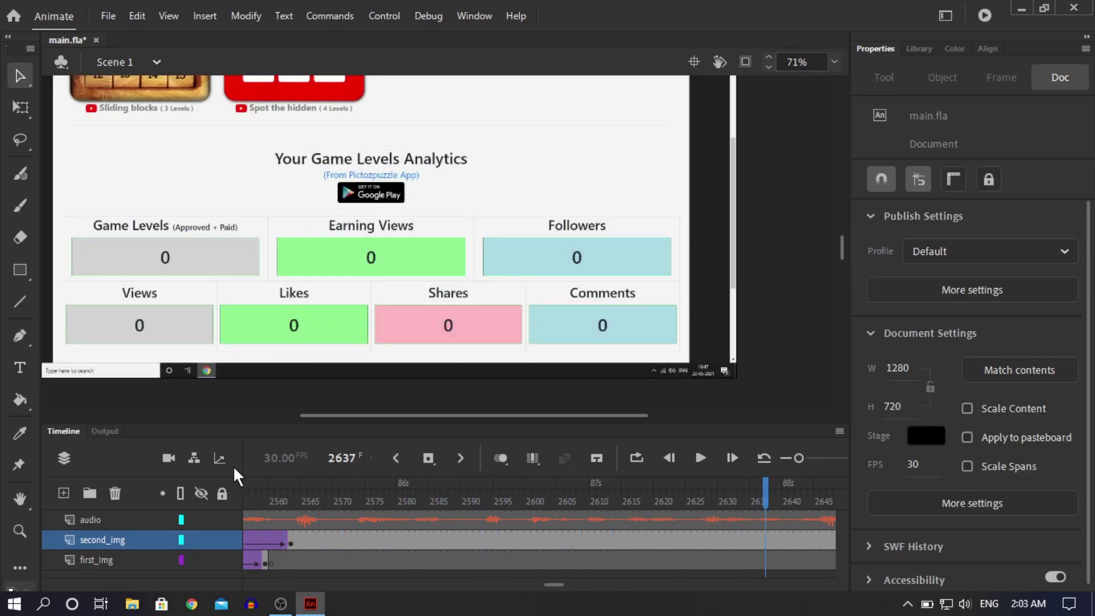
Step: Reopen Symbol 34 and insert a keyframe at frame 2620 on Layer_2
double_click(549, 241)
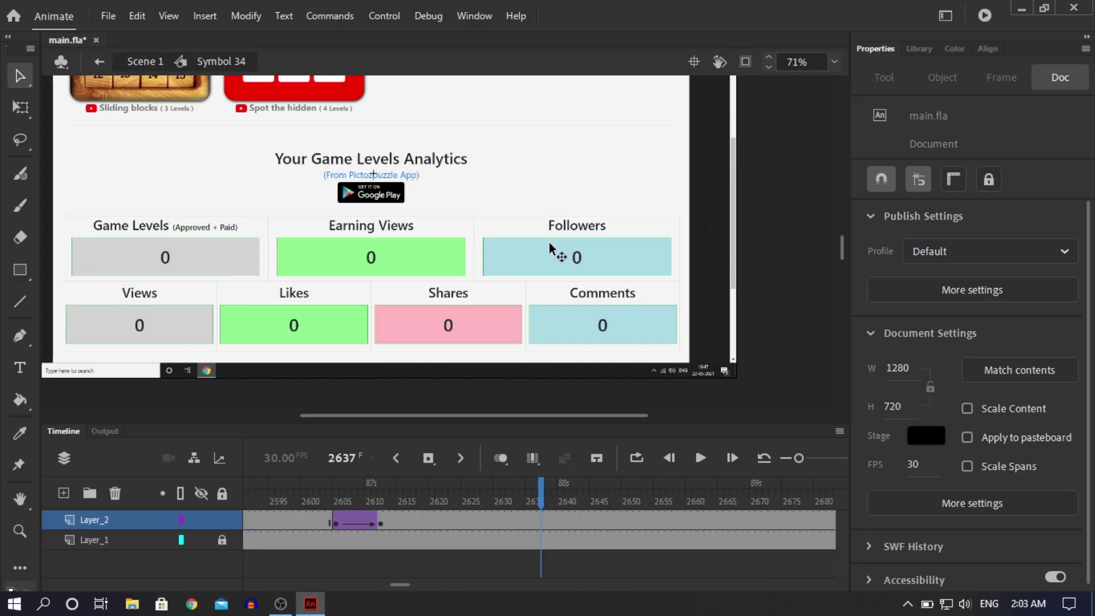
left_click(433, 515)
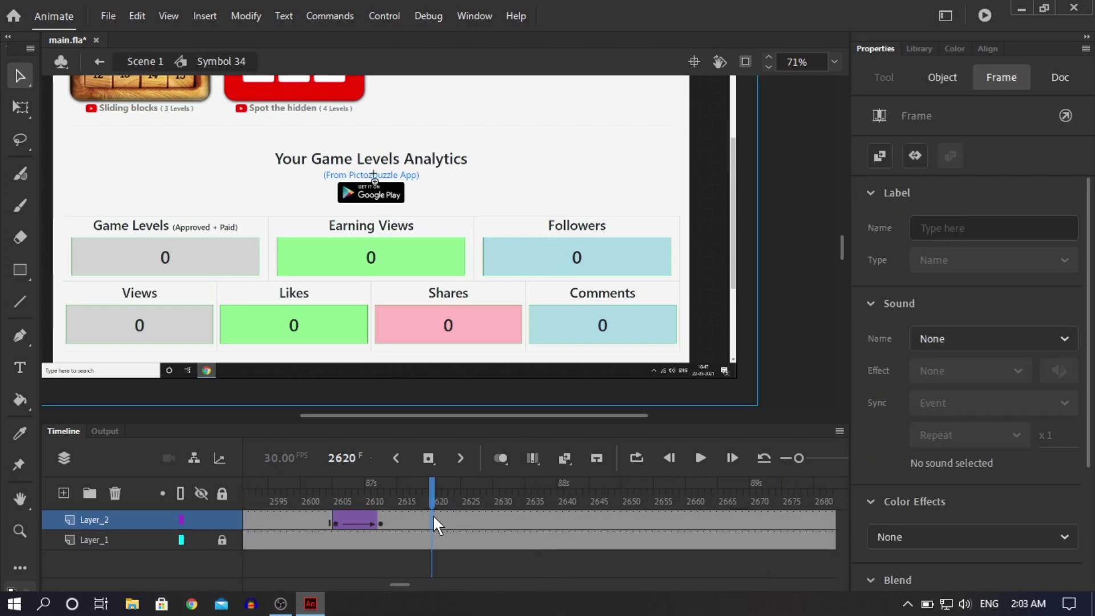
right_click(433, 513)
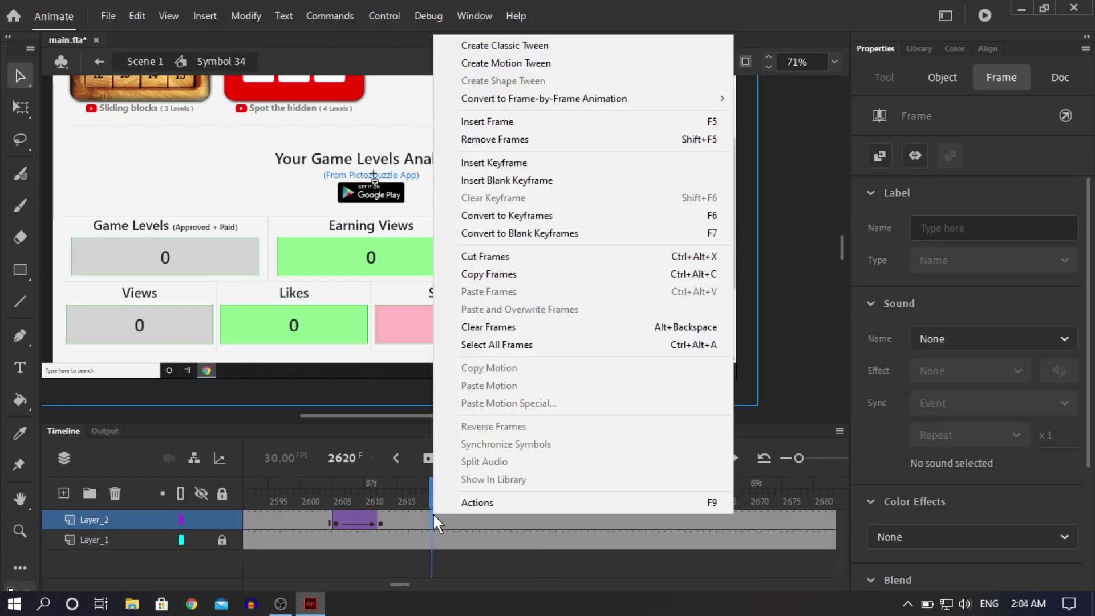
left_click(527, 165)
Step: Inside Symbol 35, pull both lower corners of the black shape straight down, making it about 1926 px tall
double_click(527, 282)
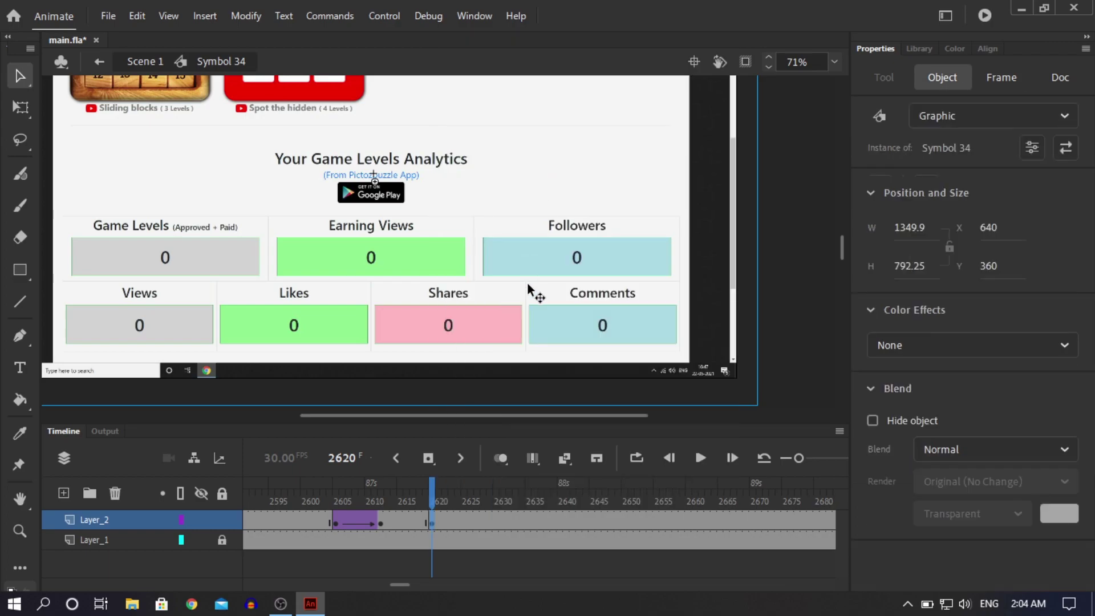
double_click(784, 264)
scroll(781, 262, "down", 2)
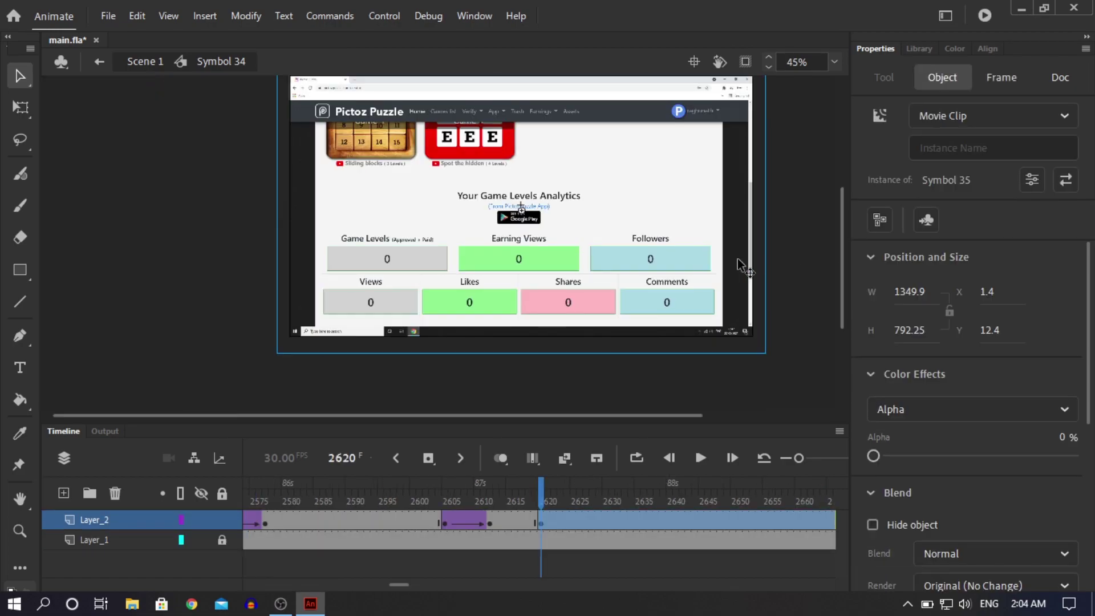
double_click(694, 258)
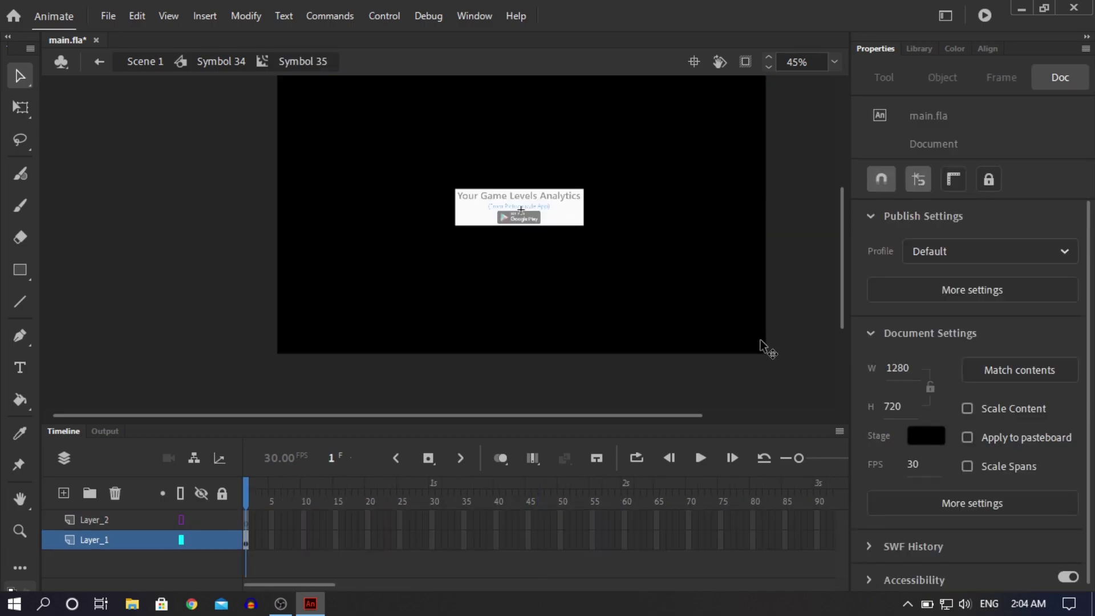
scroll(781, 351, "down", 3)
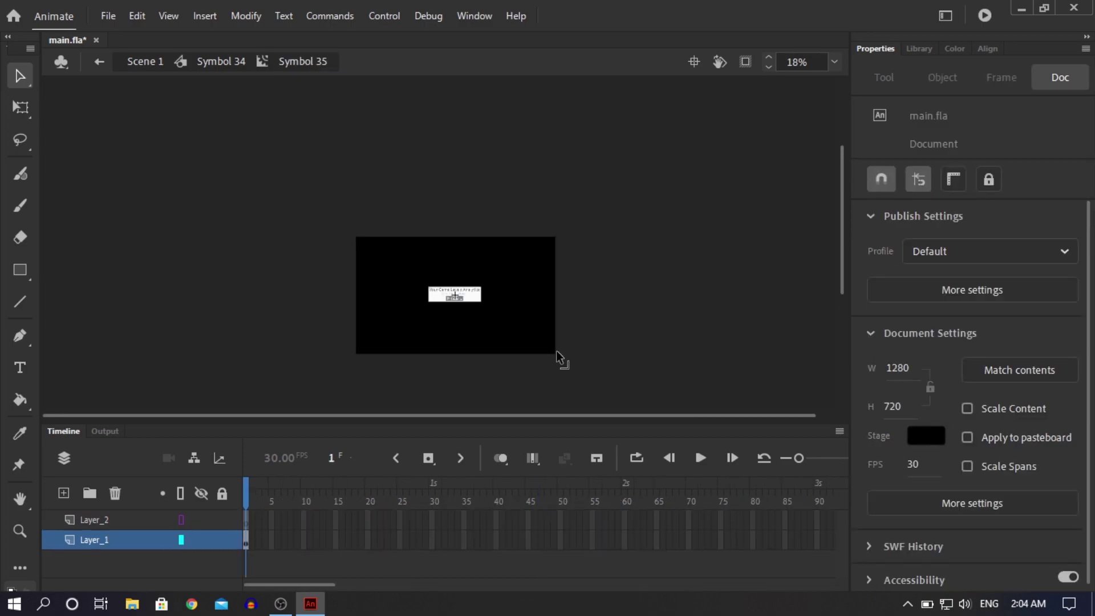
left_click_drag(556, 351, 554, 429)
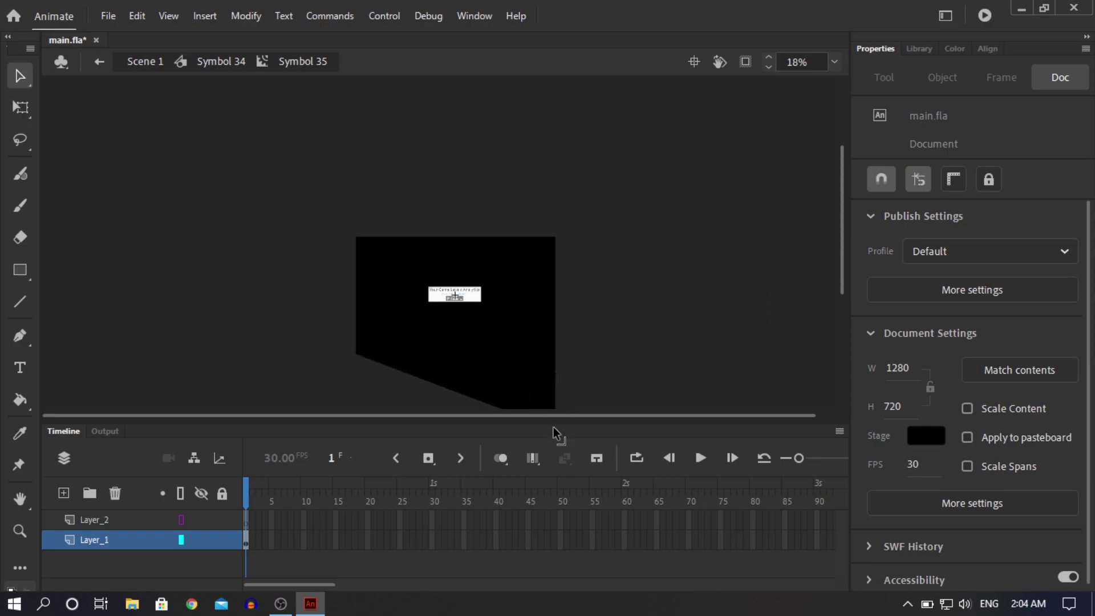
left_click_drag(844, 165, 844, 241)
left_click_drag(358, 184, 354, 351)
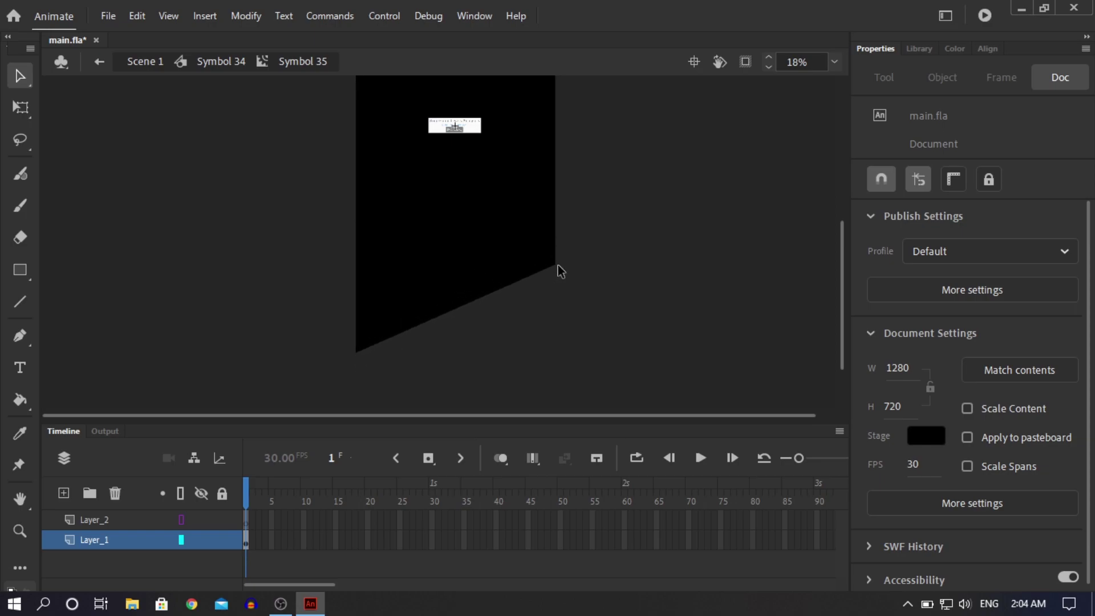
left_click_drag(556, 264, 556, 351)
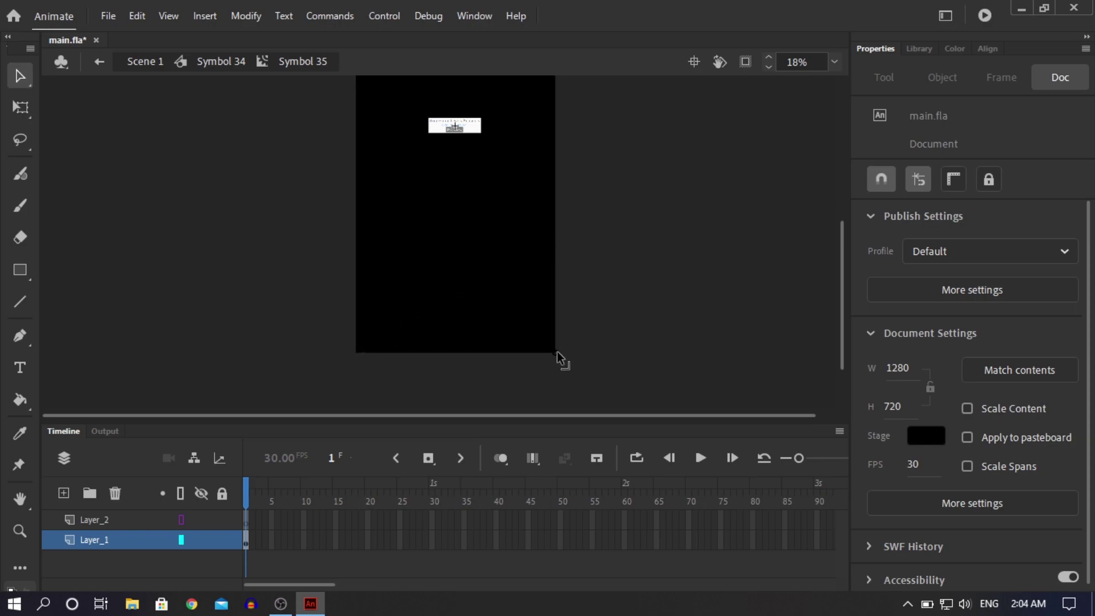
Step: Back in Symbol 34 at frame 2620, move the transparent overlay instance straight up to about Y -1089
double_click(657, 319)
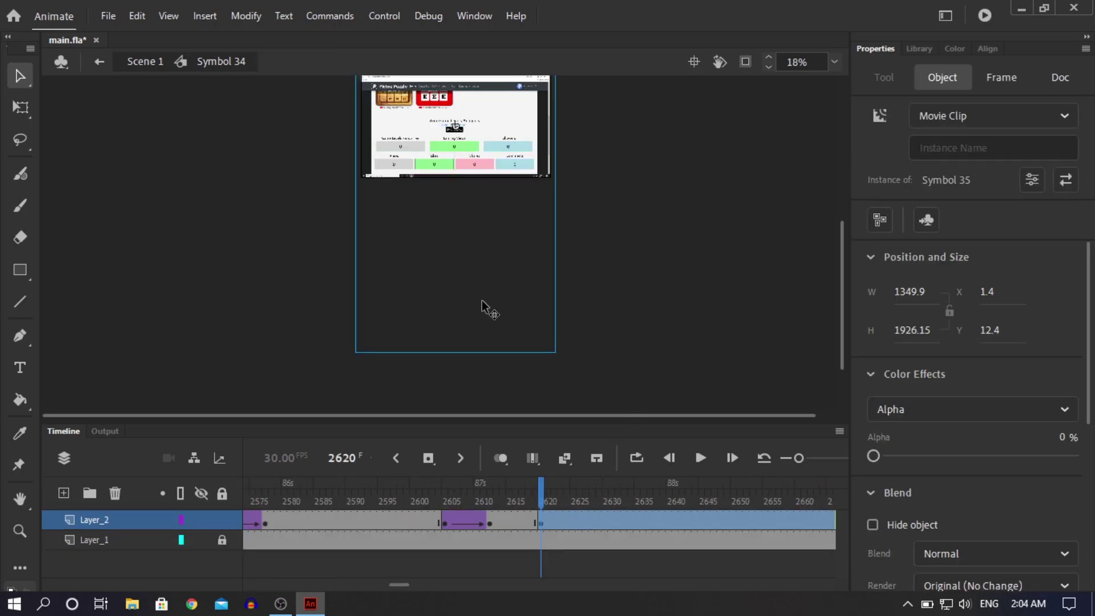
left_click_drag(481, 300, 482, 141)
left_click(558, 329)
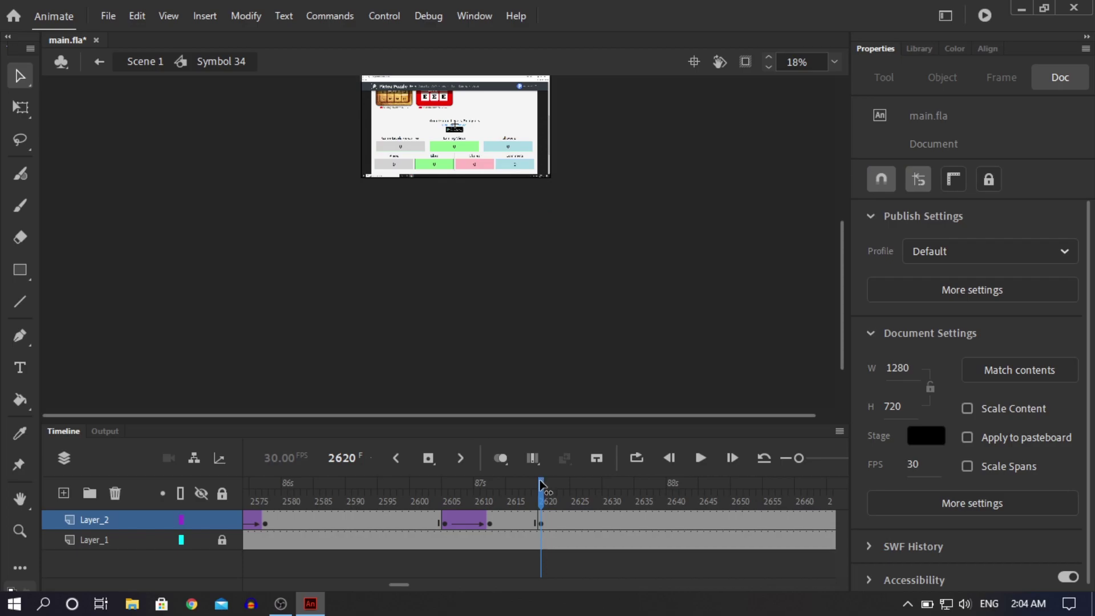
Step: Insert a keyframe at frame 2627 on Layer_2 and set the overlay instance's alpha there to 80%
left_click(588, 522)
right_click(588, 522)
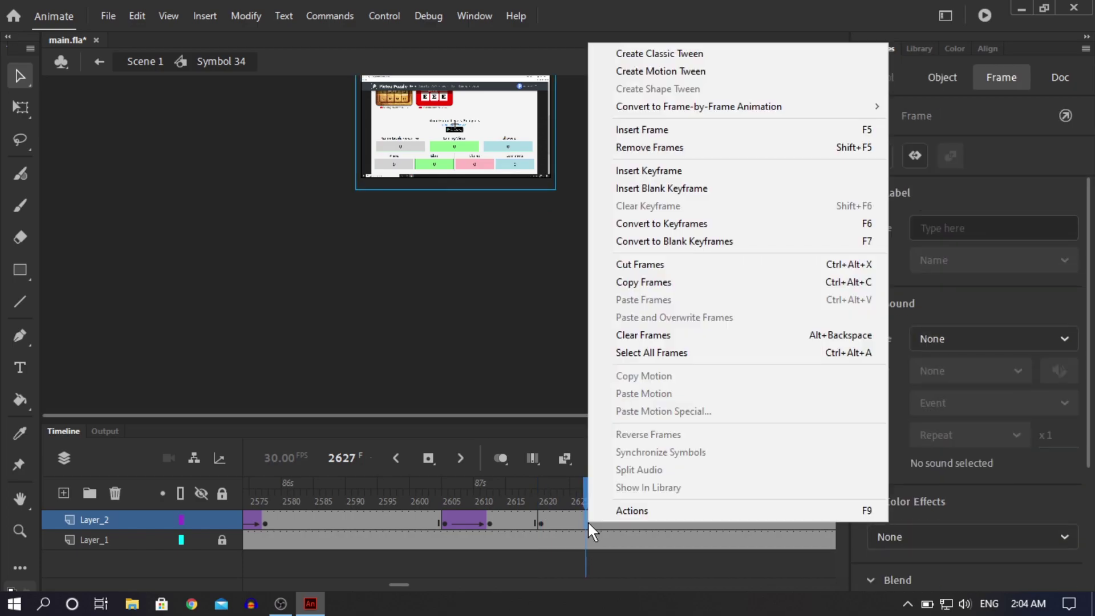
left_click(660, 170)
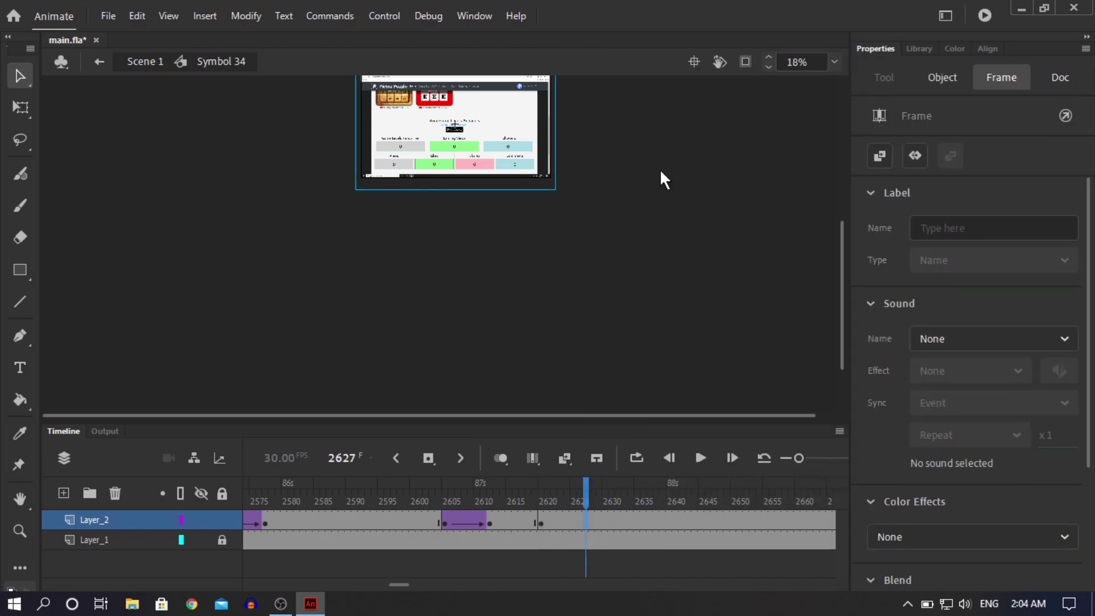
left_click(494, 155)
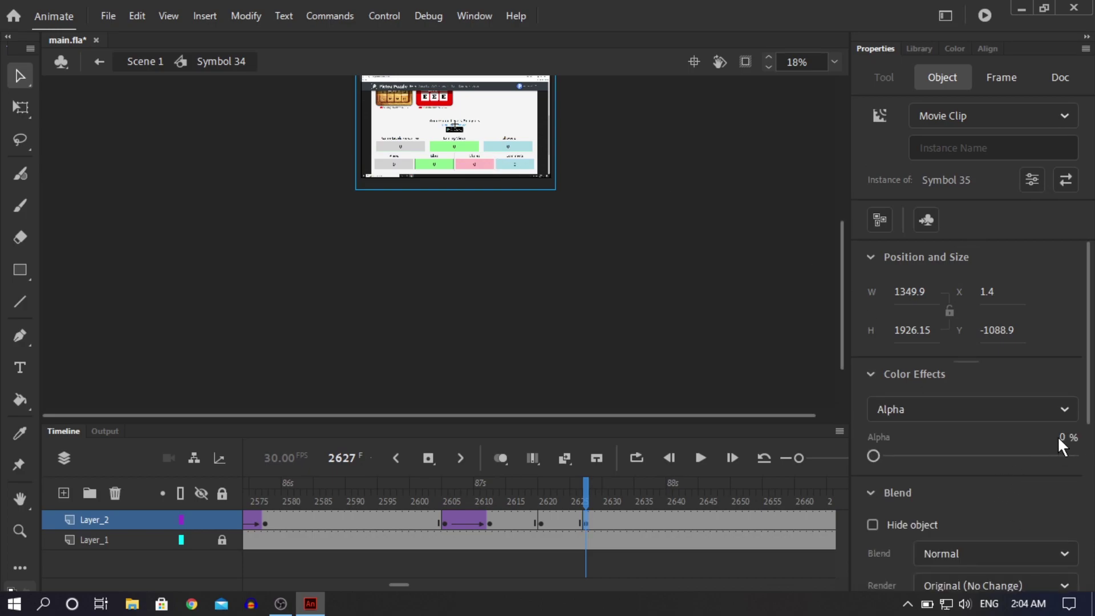
type("80")
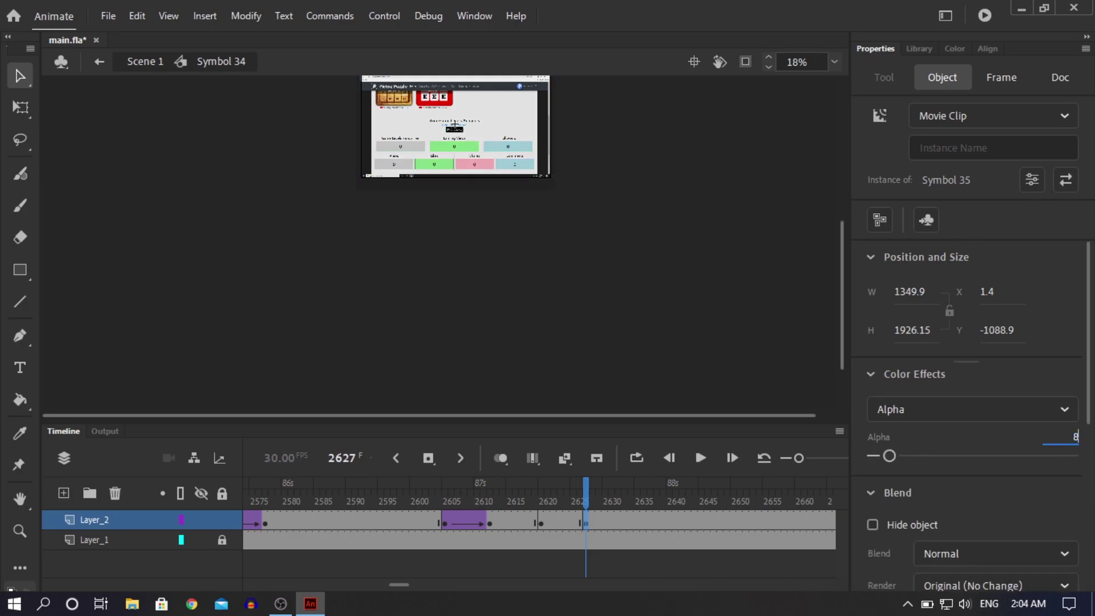
key("Return")
left_click(744, 338)
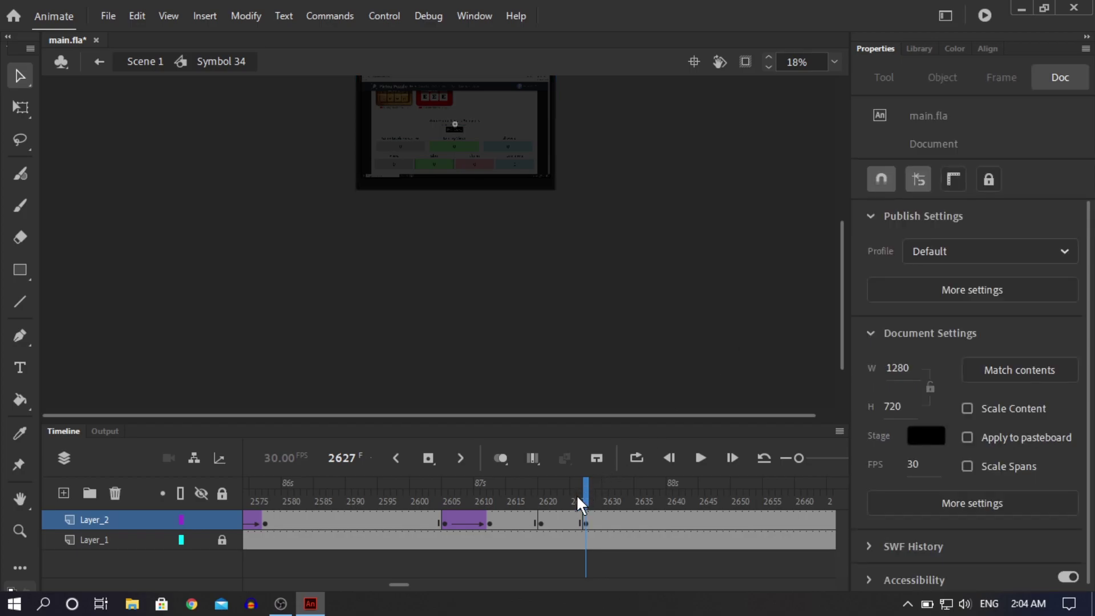
Step: Create a classic tween between frames 2620 and 2627 on Layer_2 and go to the keyframe at 2627
left_click(558, 520)
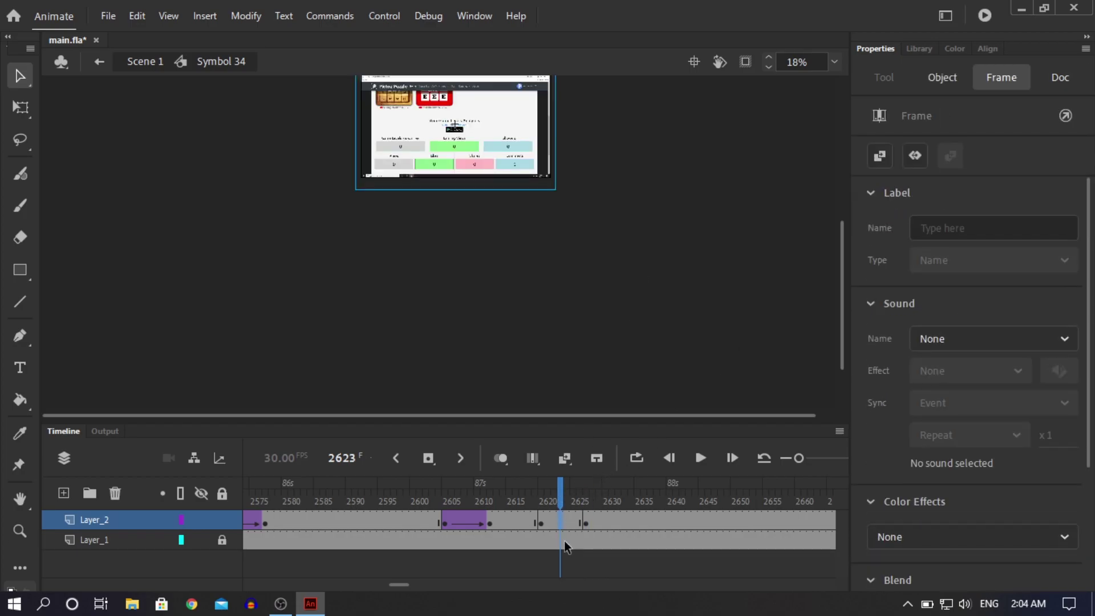
right_click(561, 514)
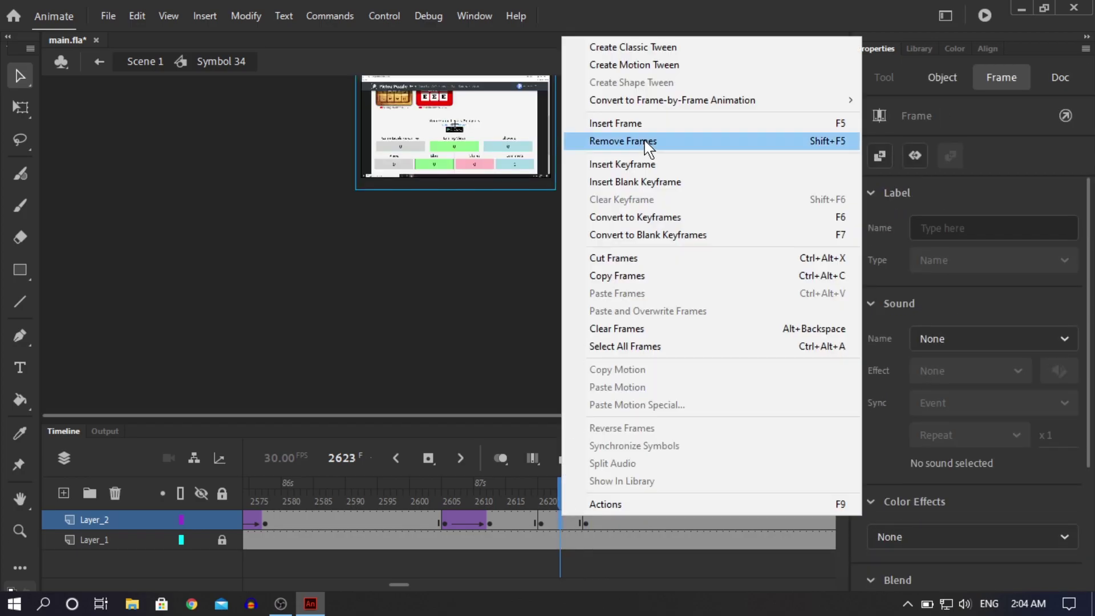
left_click(670, 48)
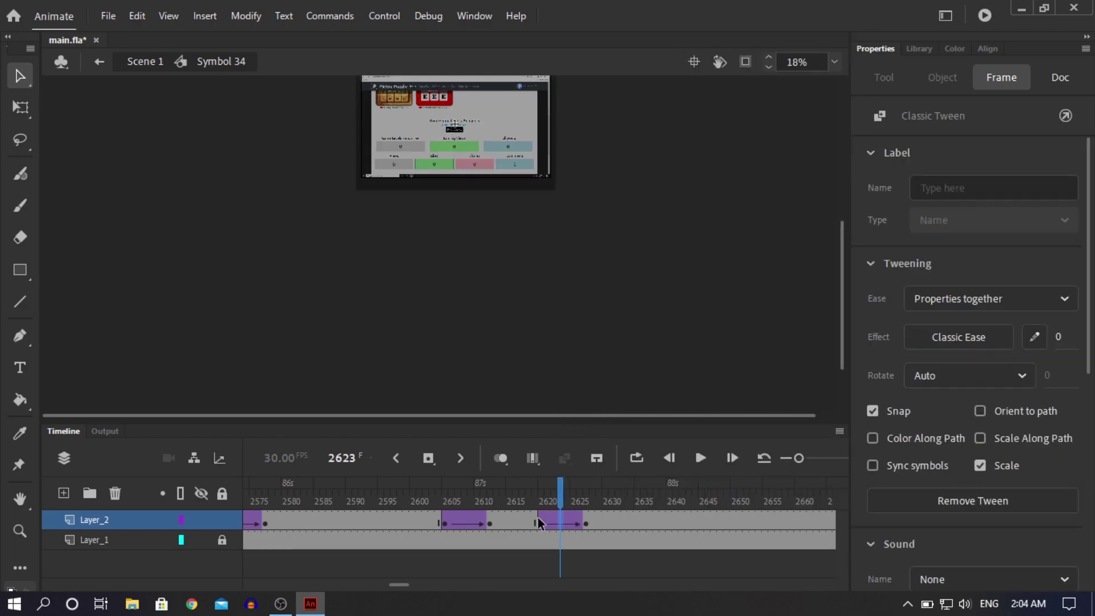
left_click(586, 522)
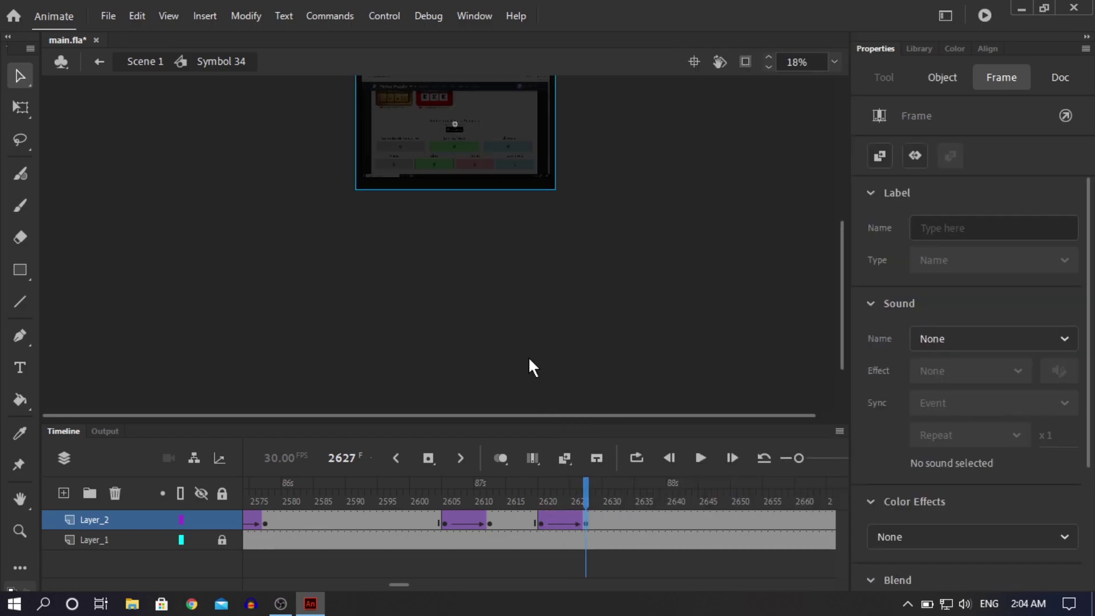
Step: Inside Symbol 35, display Layer_1 as an outline and draw a white rectangle on Layer_2 around the Followers box
double_click(489, 132)
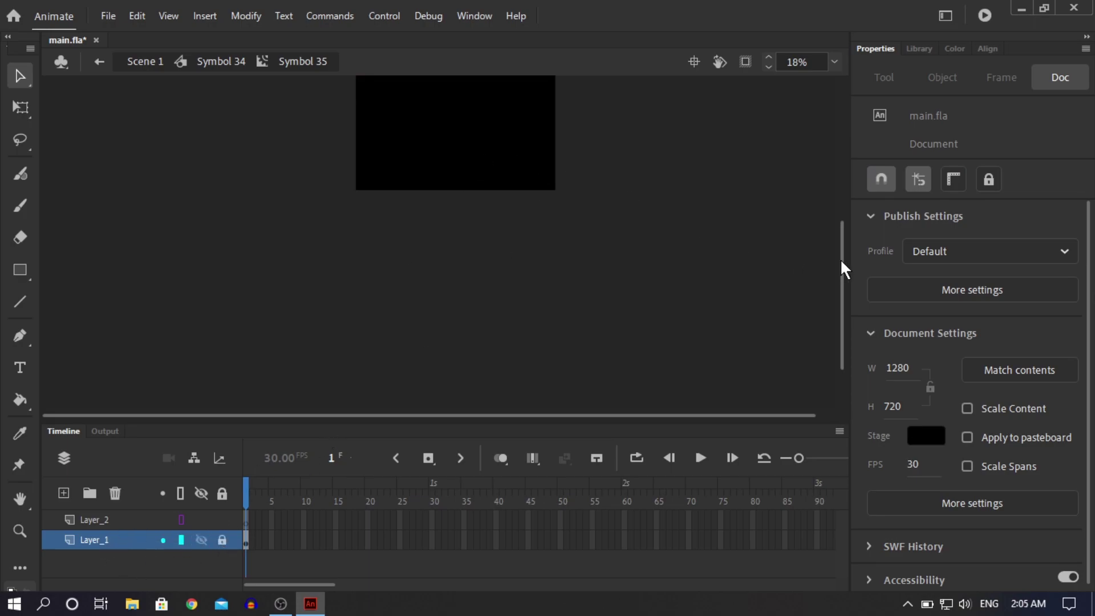
left_click_drag(844, 258, 847, 211)
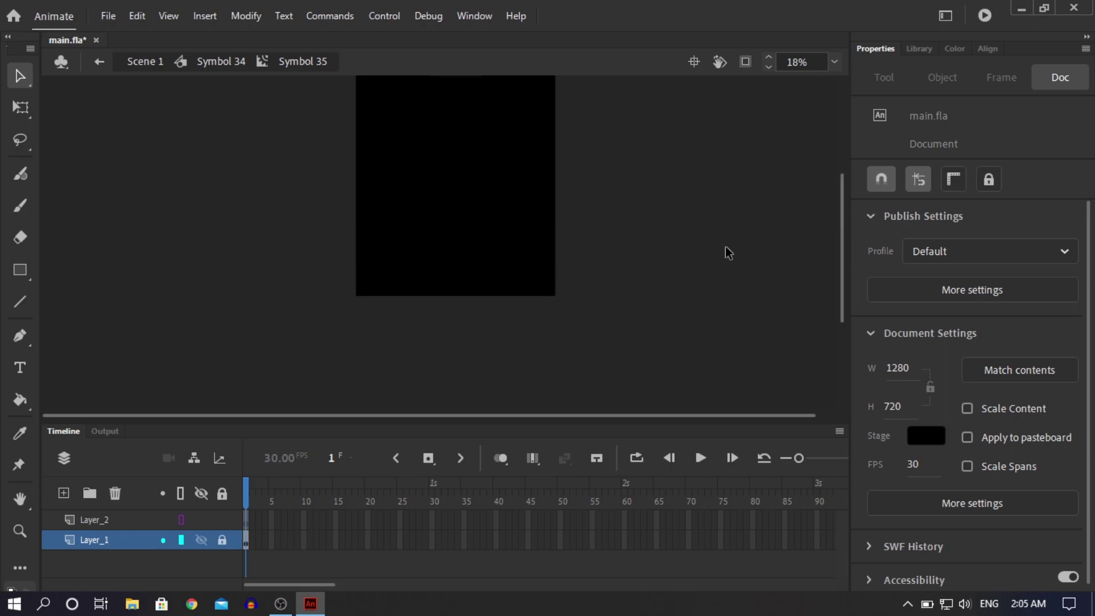
scroll(586, 230, "up", 3)
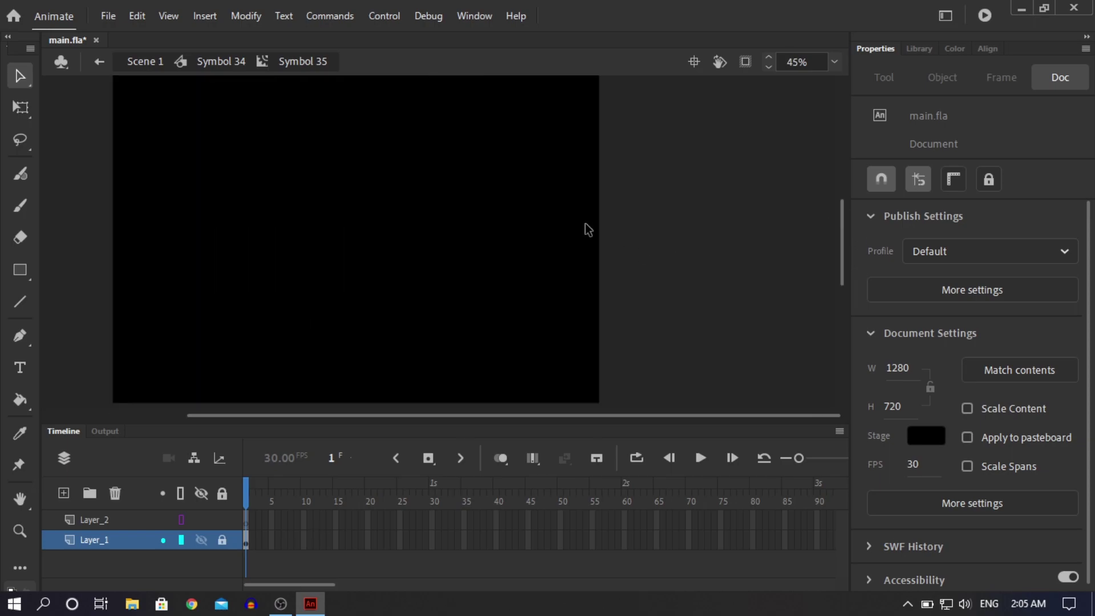
left_click(181, 538)
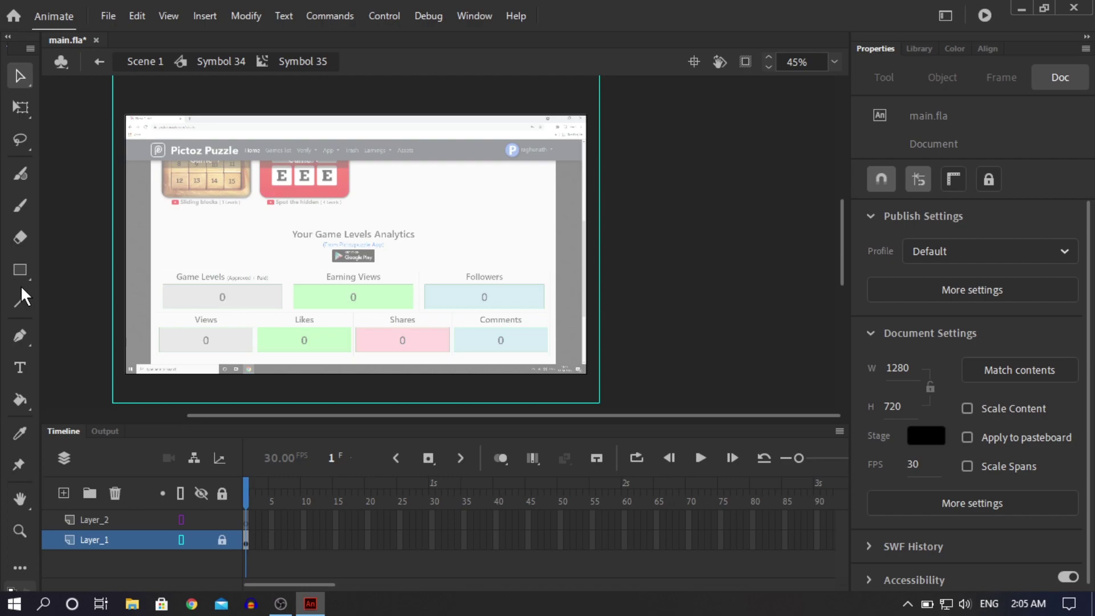
left_click(21, 269)
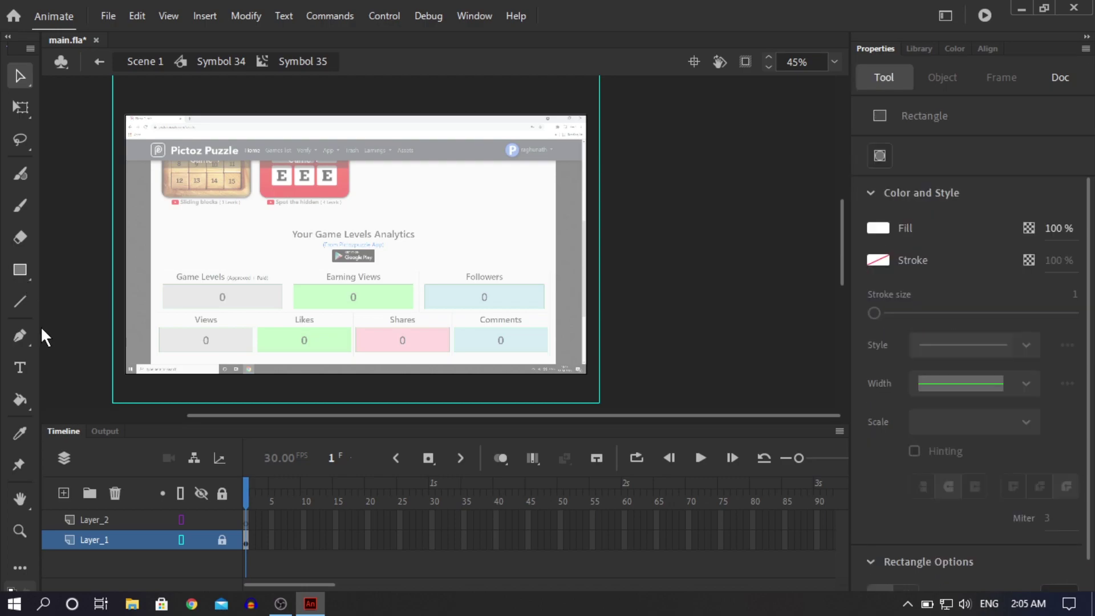
left_click(116, 519)
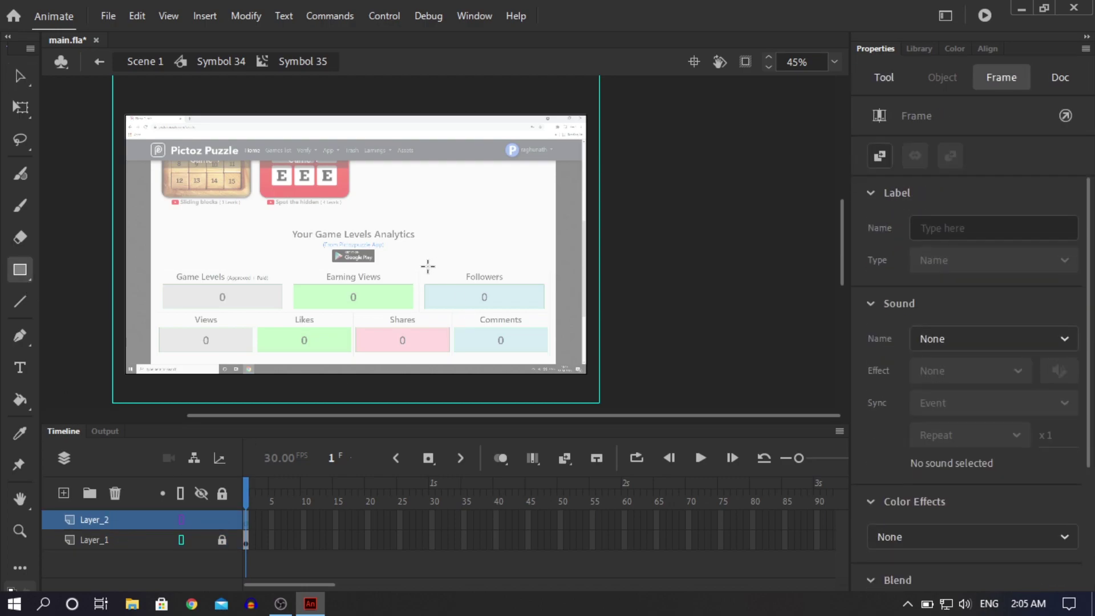
left_click_drag(422, 269, 548, 311)
Step: Transfer the Followers rectangle from Layer_2 to the same place on Layer_1, with that layer unlocked
left_click(16, 77)
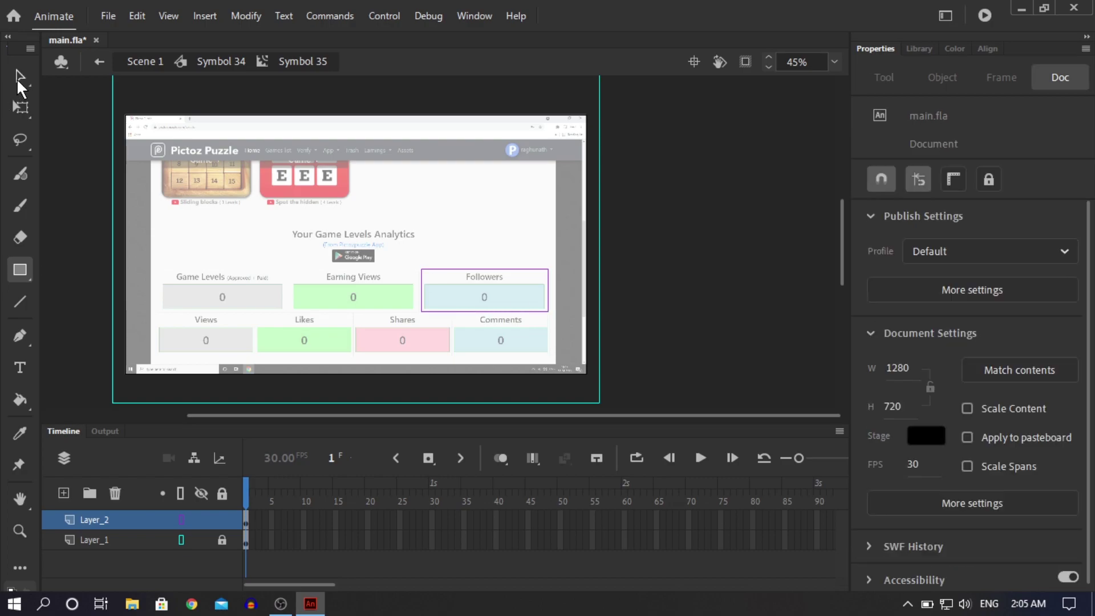
left_click(457, 307)
key("Delete")
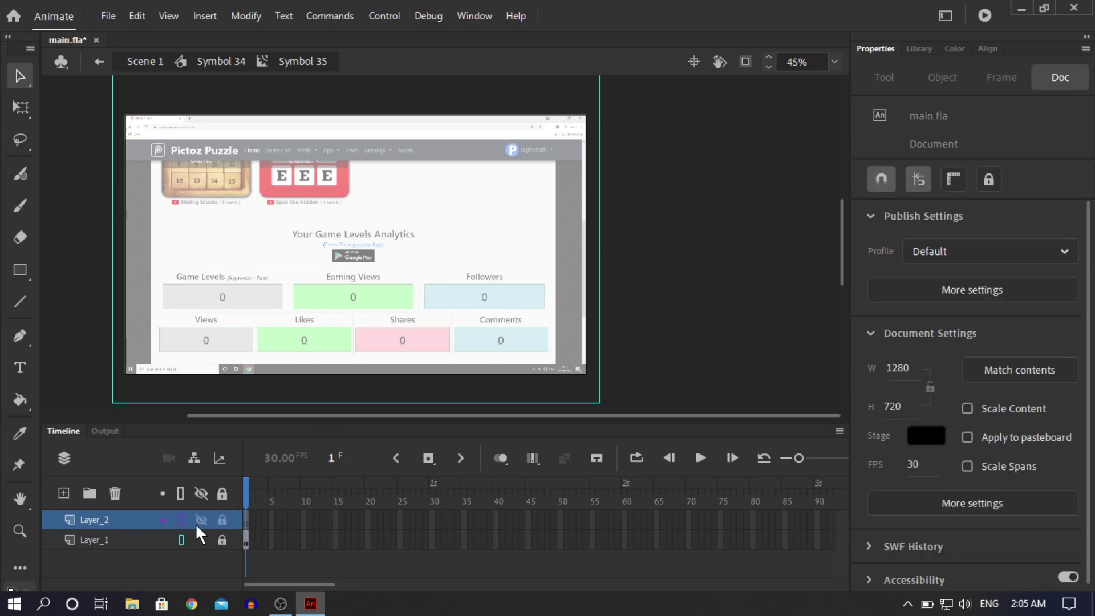
left_click(117, 540)
key("ctrl+z")
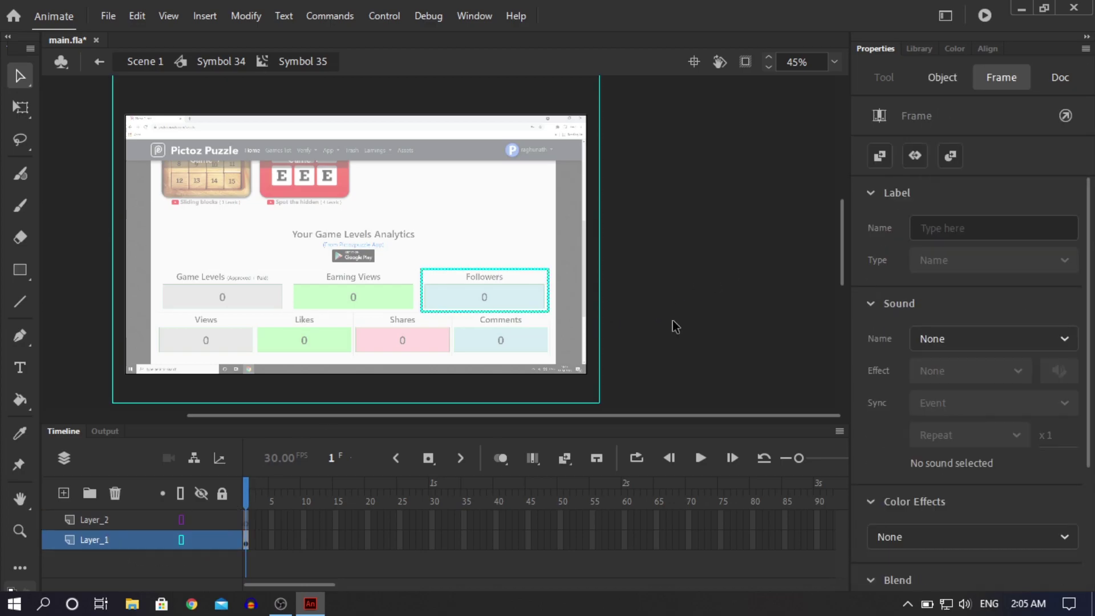
left_click(724, 284)
Step: Display both layers filled again and delete the white rectangle to cut a hole in the black shape over Followers
left_click(182, 539)
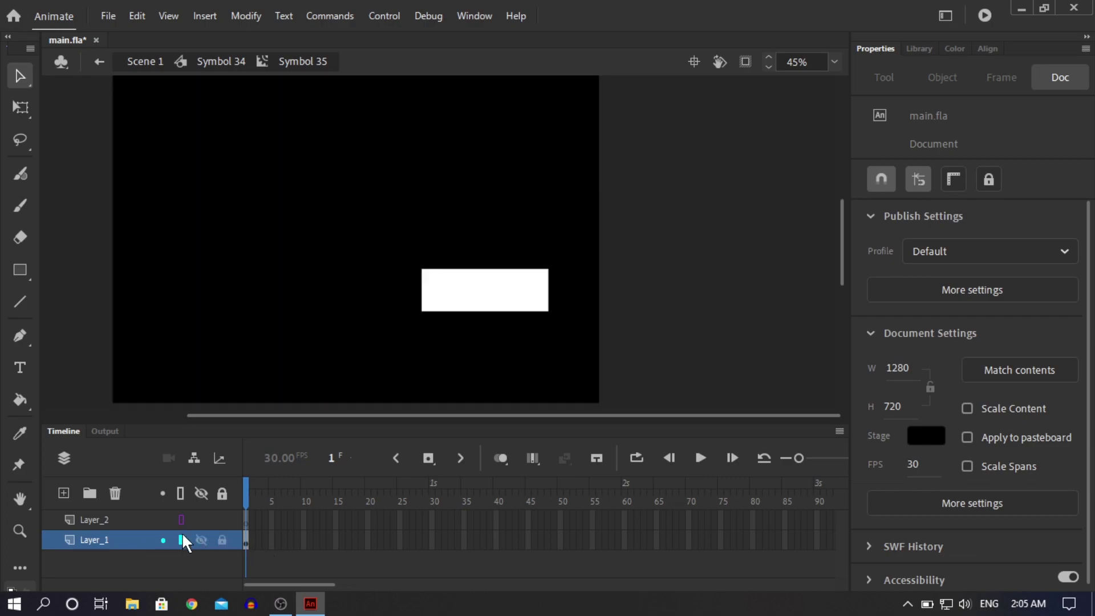
left_click(181, 519)
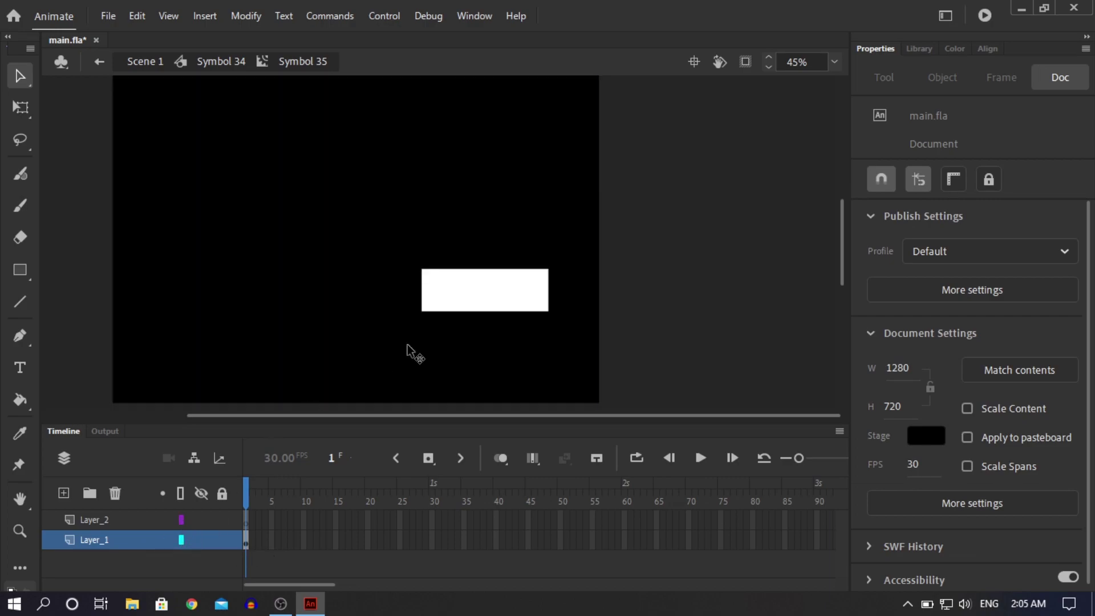
left_click(492, 296)
key("Delete")
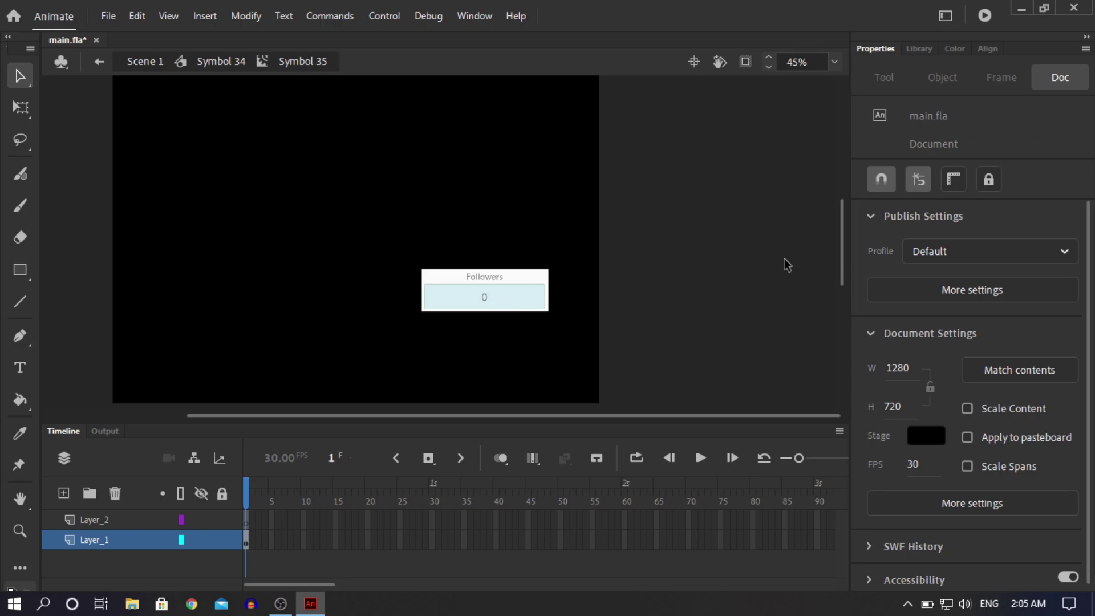
Step: Return to Symbol 34 and play its timeline from frame 2571 to review the overlay fades
double_click(785, 258)
left_click(536, 489)
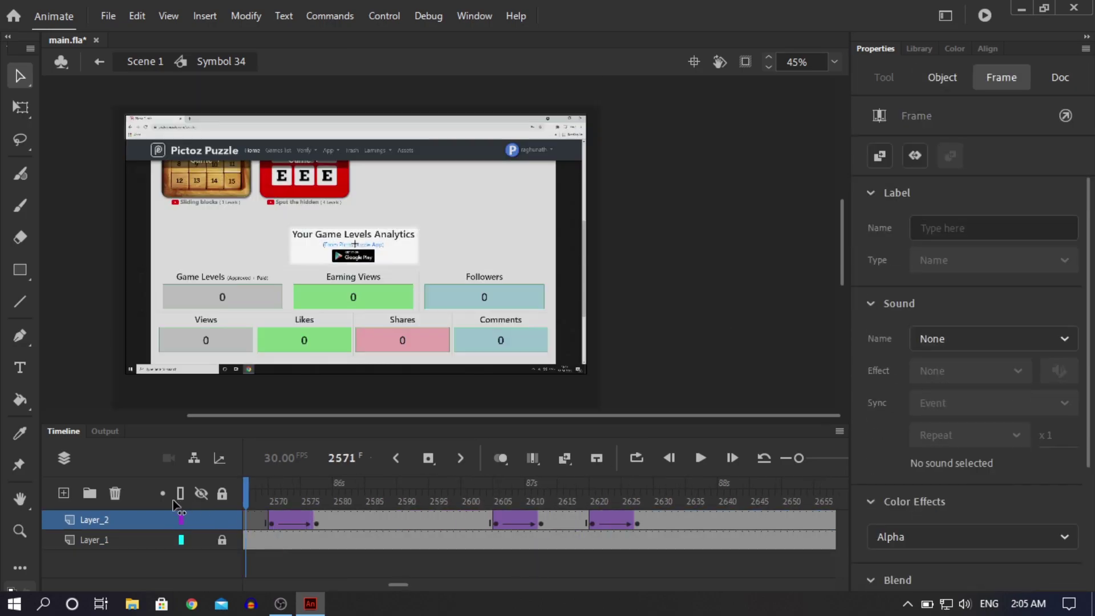
key("Return")
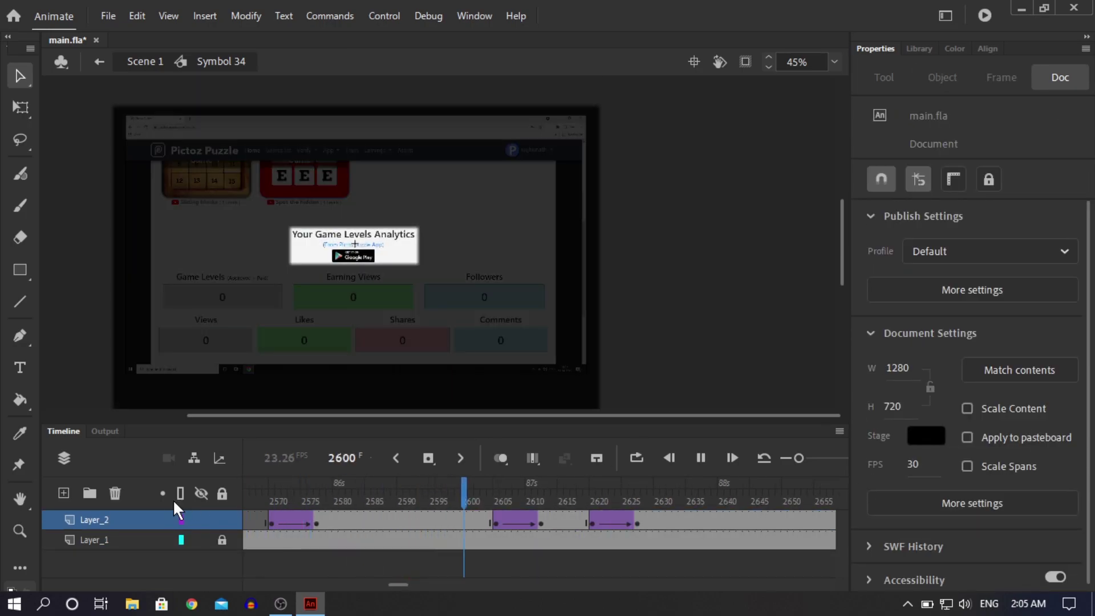
key("Return")
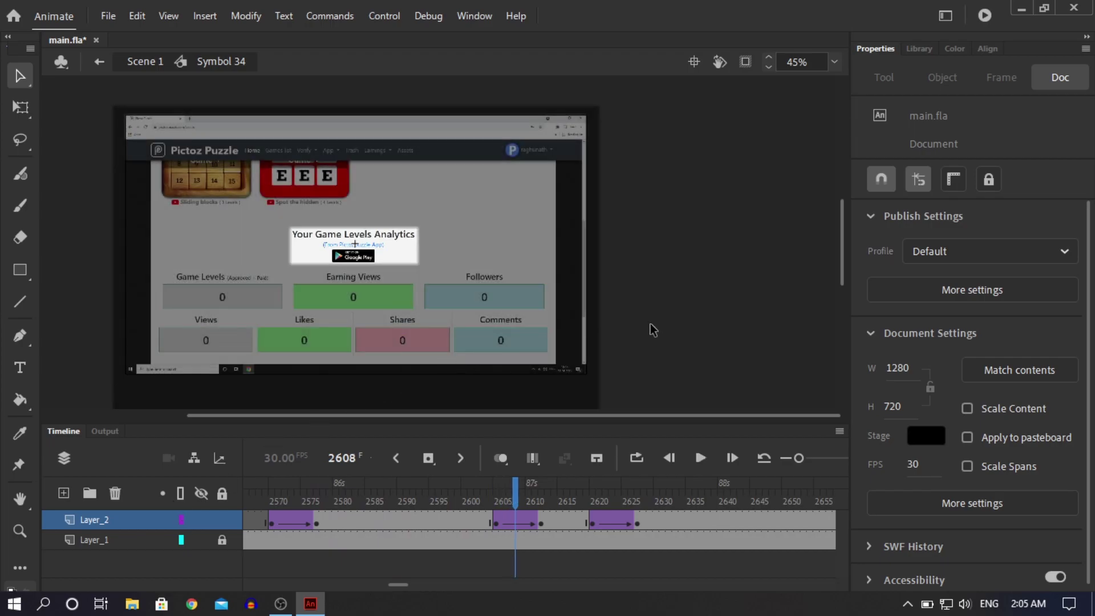
Step: Return to Scene 1, play from frame 2590 to check the Followers spotlight against the audio, and save the file
double_click(653, 330)
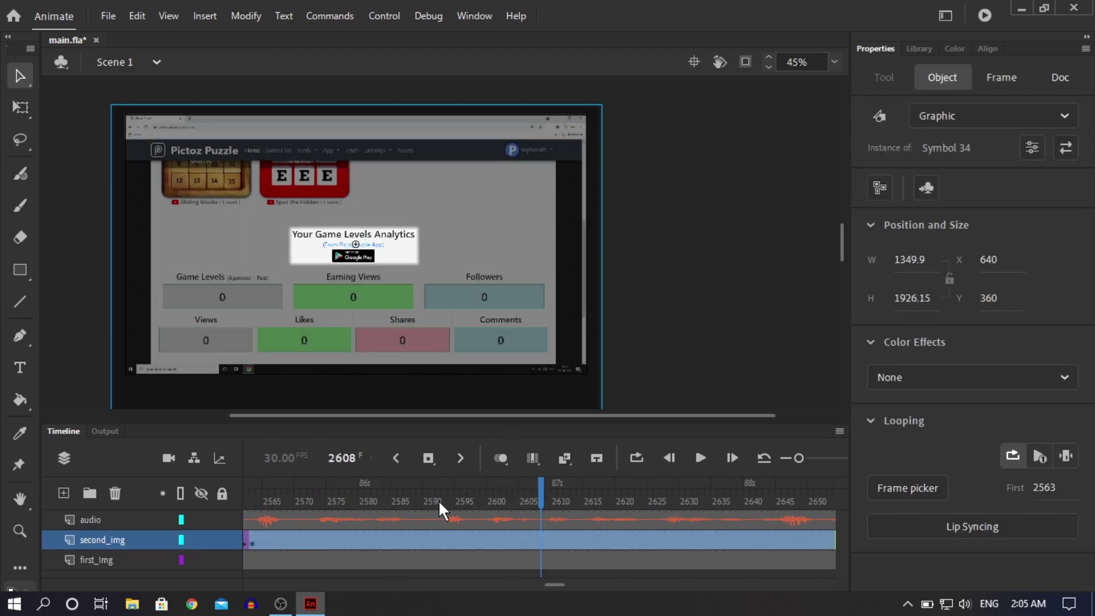
left_click(433, 500)
key("Return")
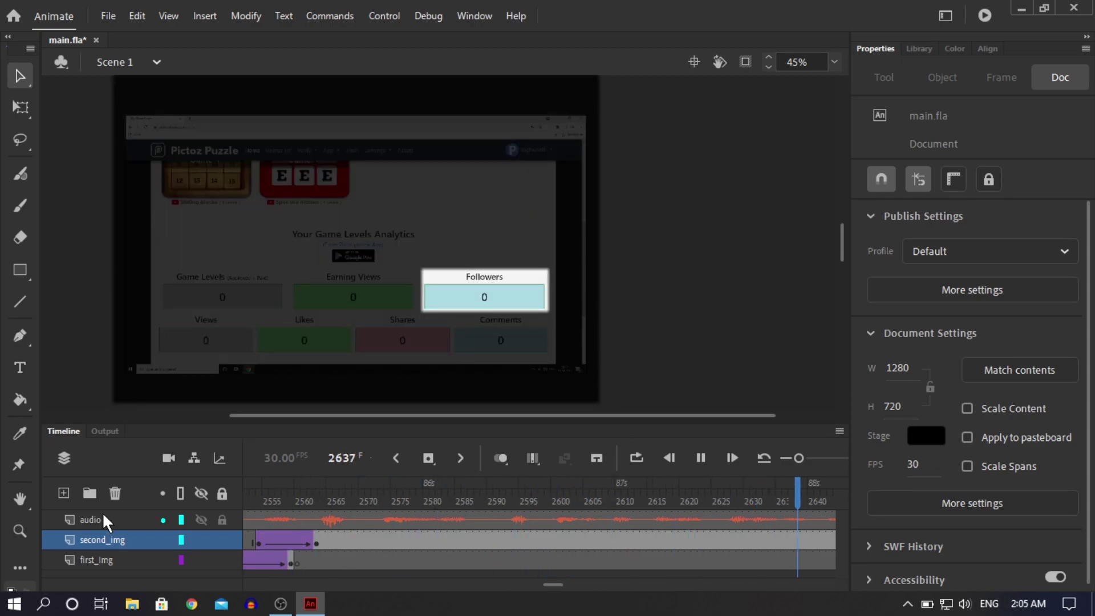
key("Return")
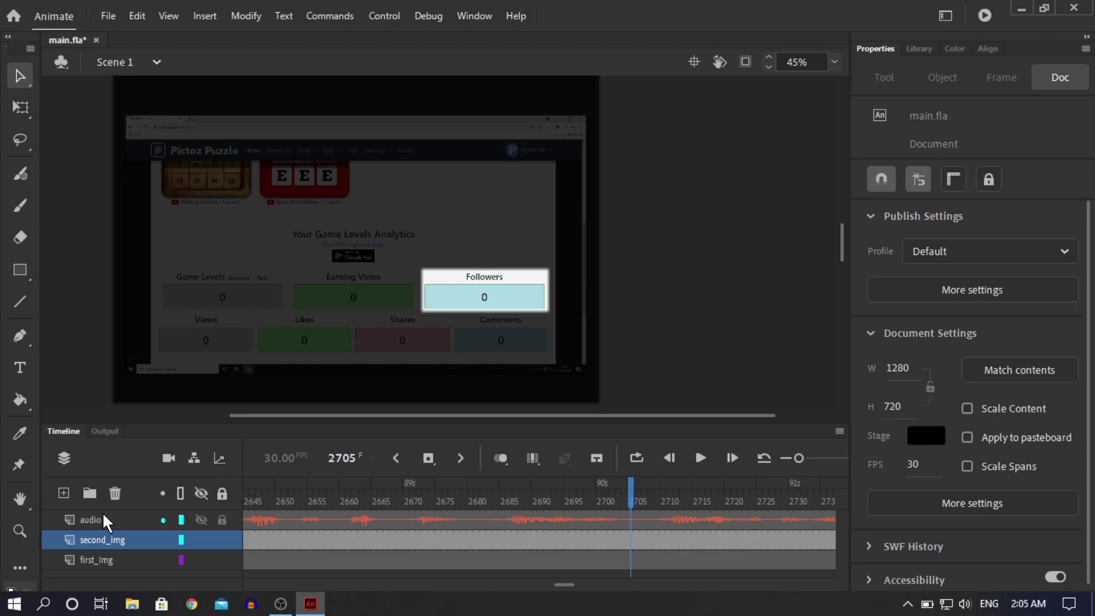
key("ctrl+s")
Step: In Symbol 34, copy Layer_2's fade tween from frames 2620–2627 to frames 2665–2672 and reverse the copied frames
double_click(217, 284)
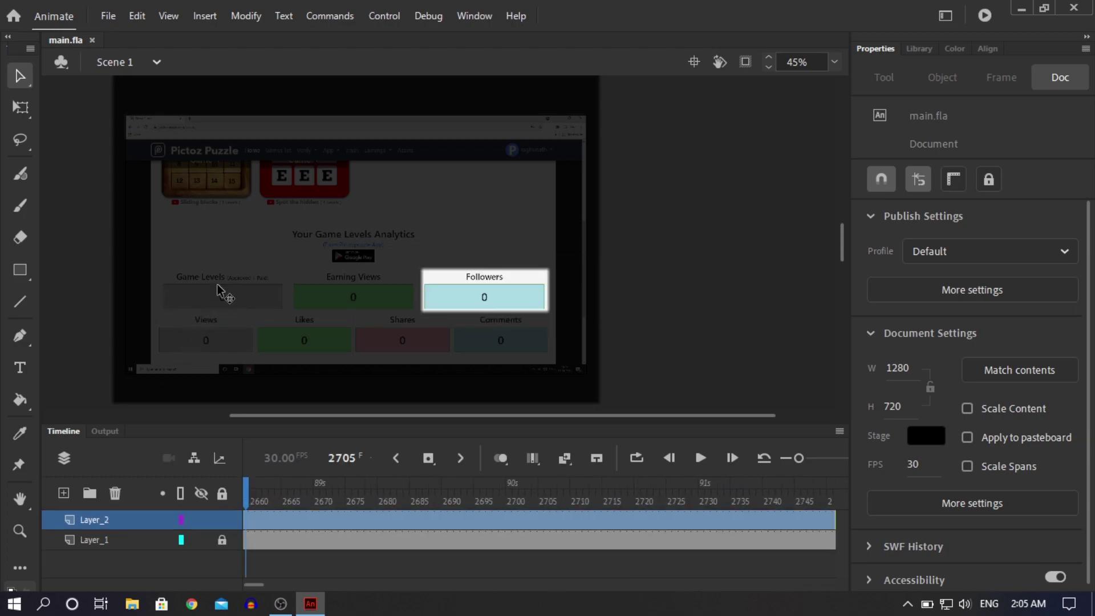
mouse_move(408, 583)
left_mouse_down()
mouse_move(387, 582)
mouse_move(403, 580)
left_mouse_up()
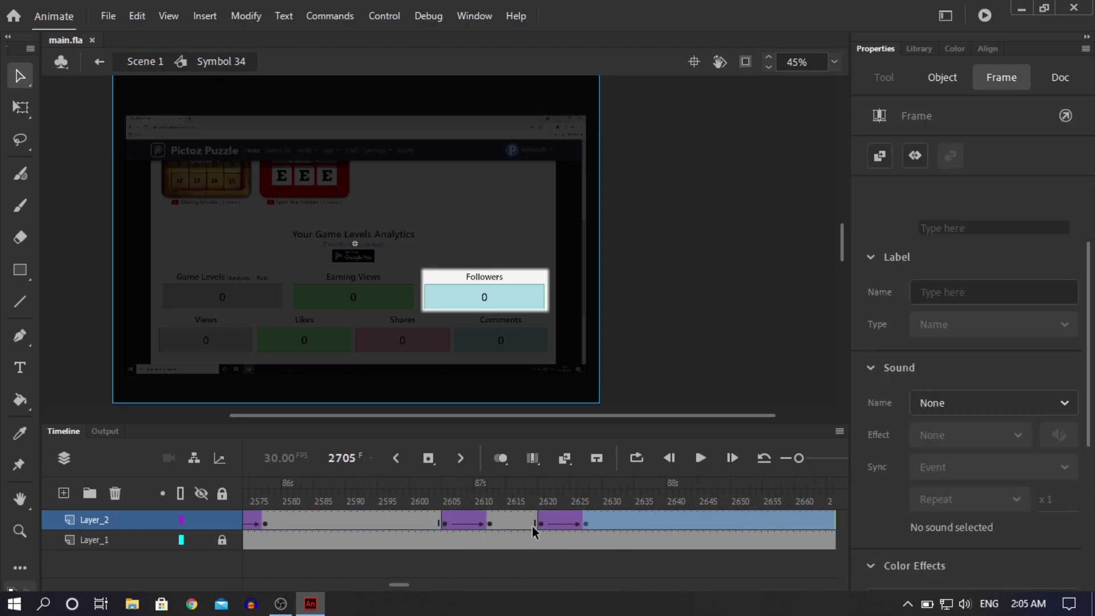
left_click(539, 525)
left_click_drag(542, 525, 587, 524)
left_click(564, 523)
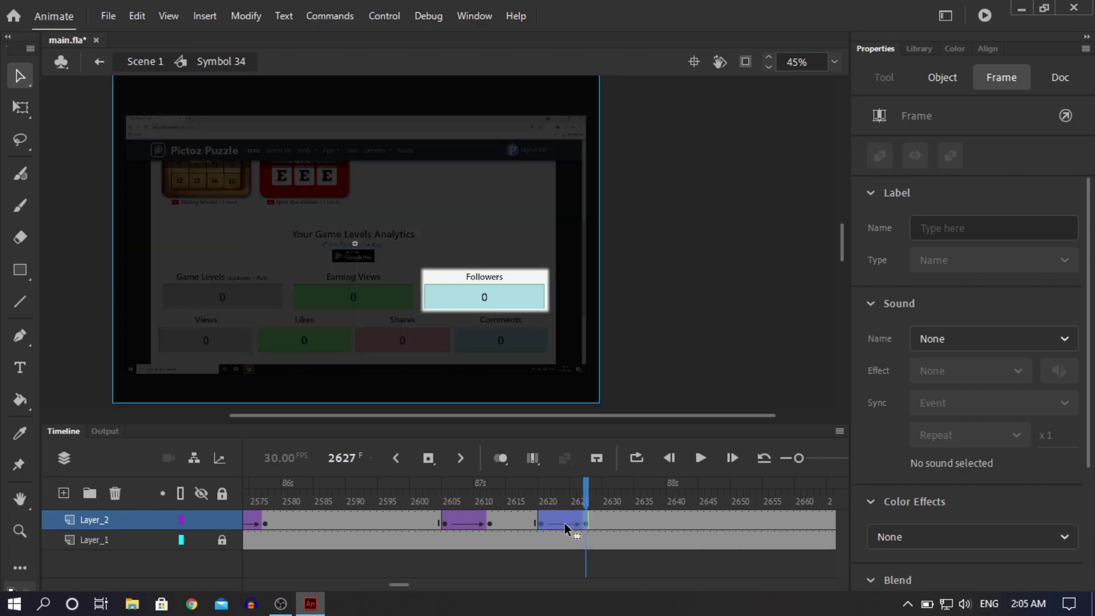
left_click_drag(694, 515, 663, 511)
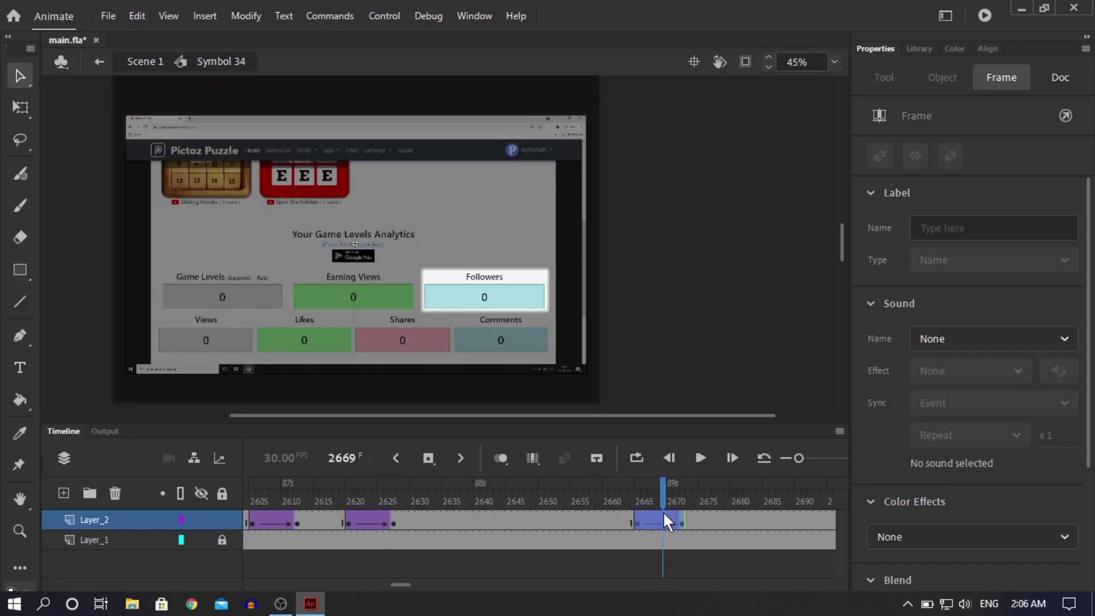
right_click(663, 511)
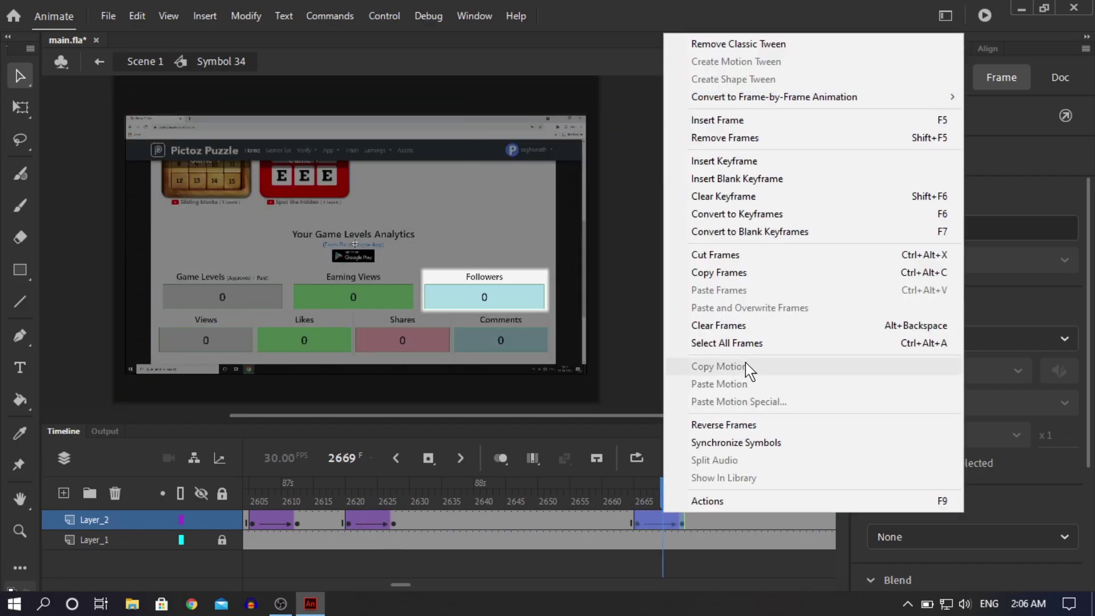
left_click(735, 426)
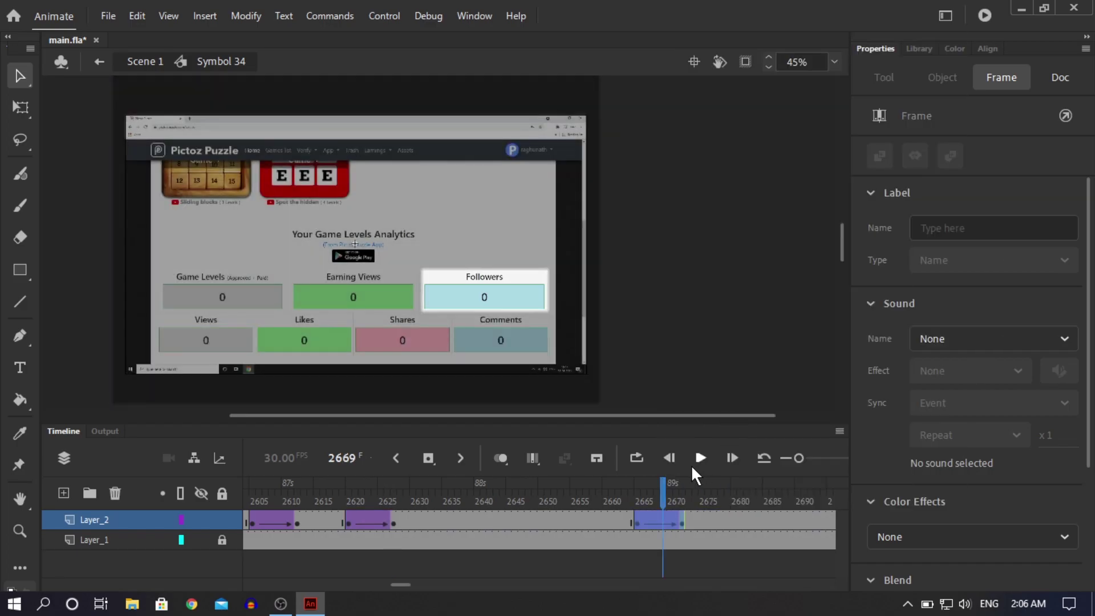
Step: Insert a keyframe at frame 2680 on Layer_2 of Symbol 34
left_click_drag(668, 491, 732, 505)
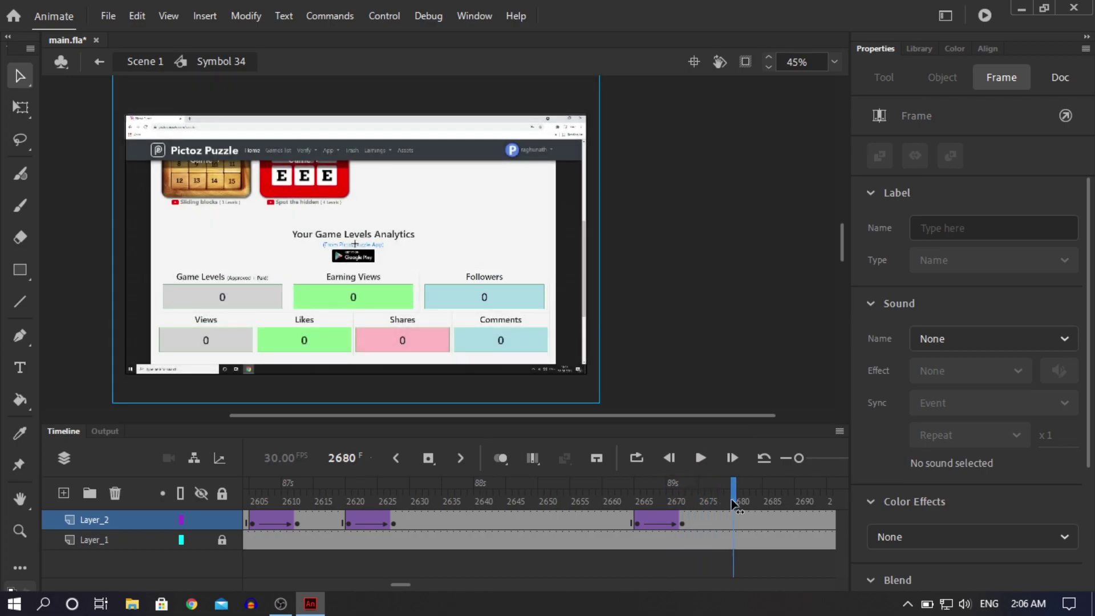
right_click(733, 517)
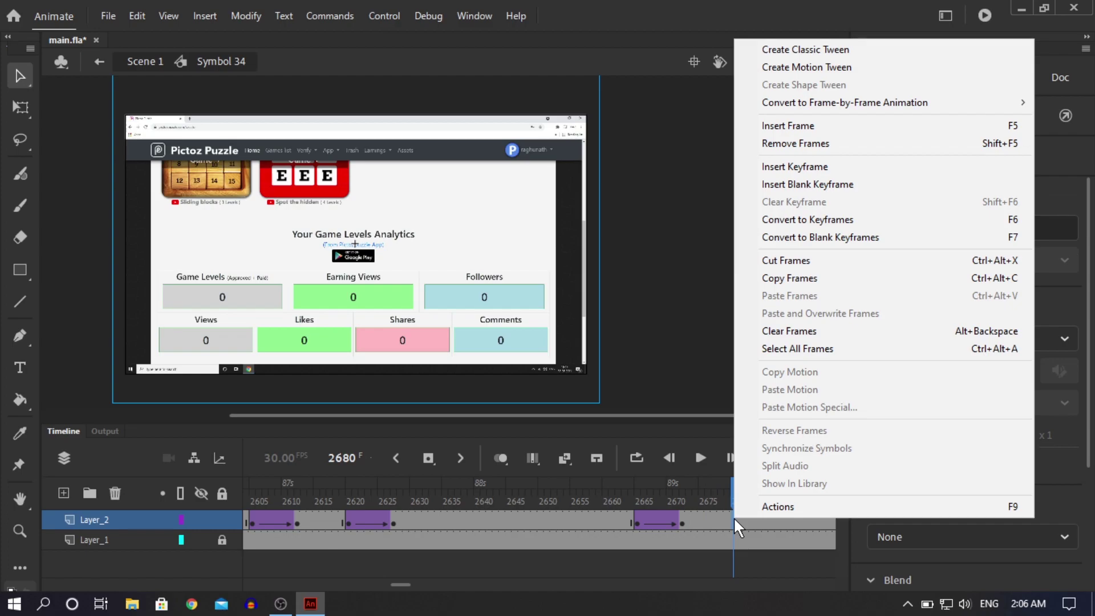
left_click(809, 168)
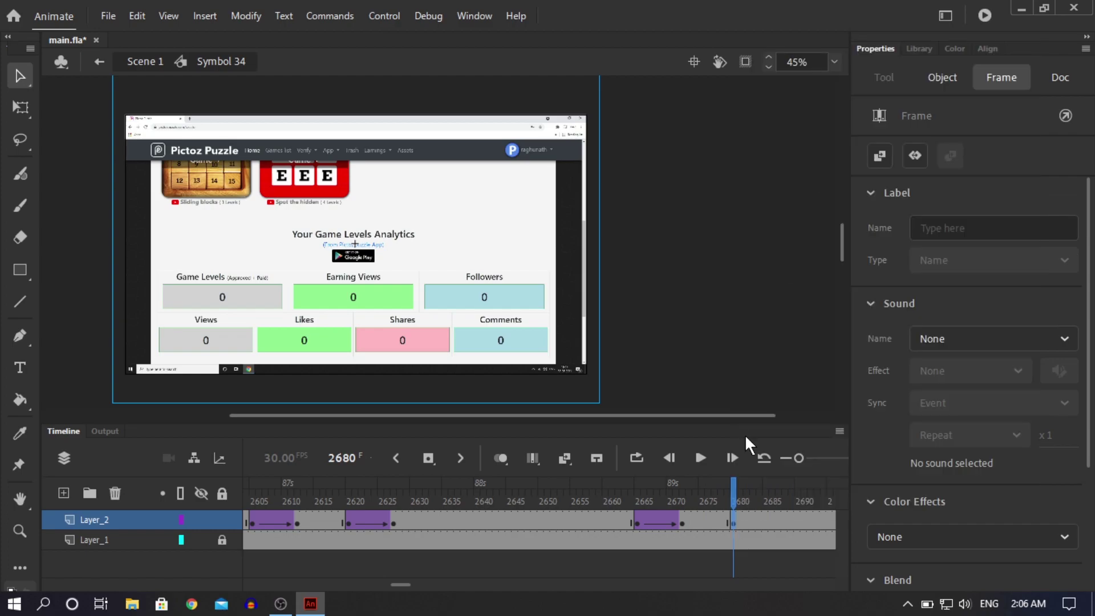
Step: Inside Symbol 35, outline Layer_1 and pull both lower corners of the black shape straight down, making it about 3066 px tall
double_click(472, 312)
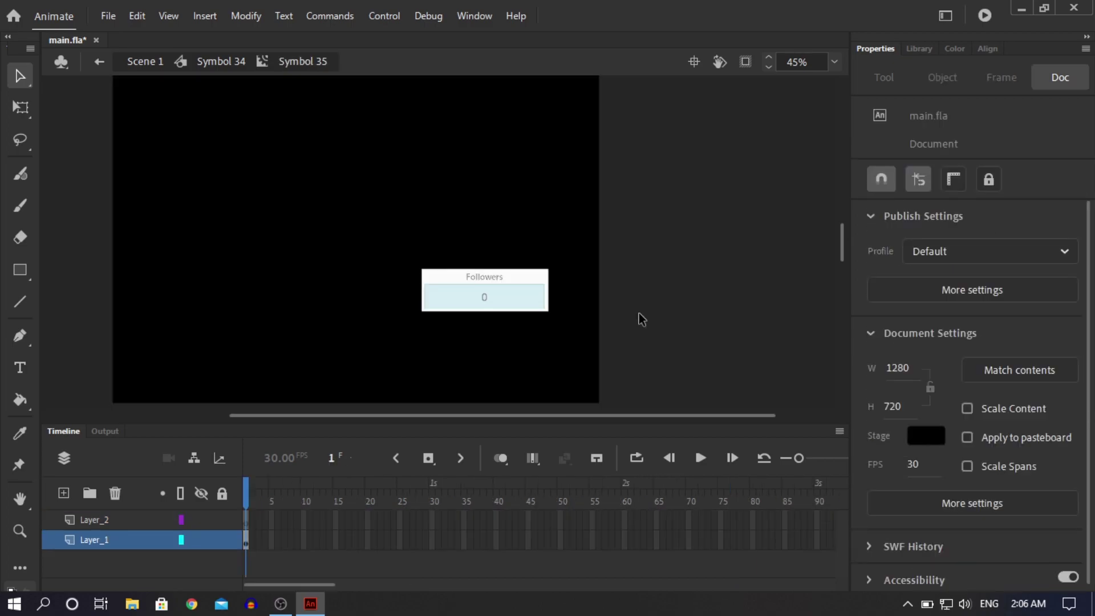
key("ctrl+minus")
key("ctrl+minus")
key("ctrl+minus")
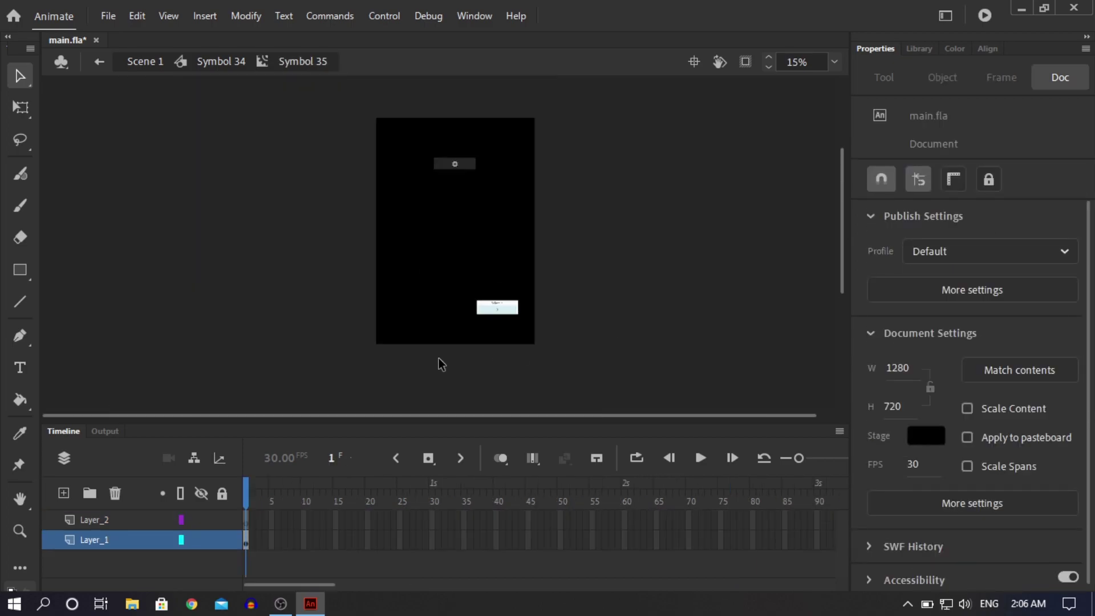
left_click_drag(843, 234, 853, 285)
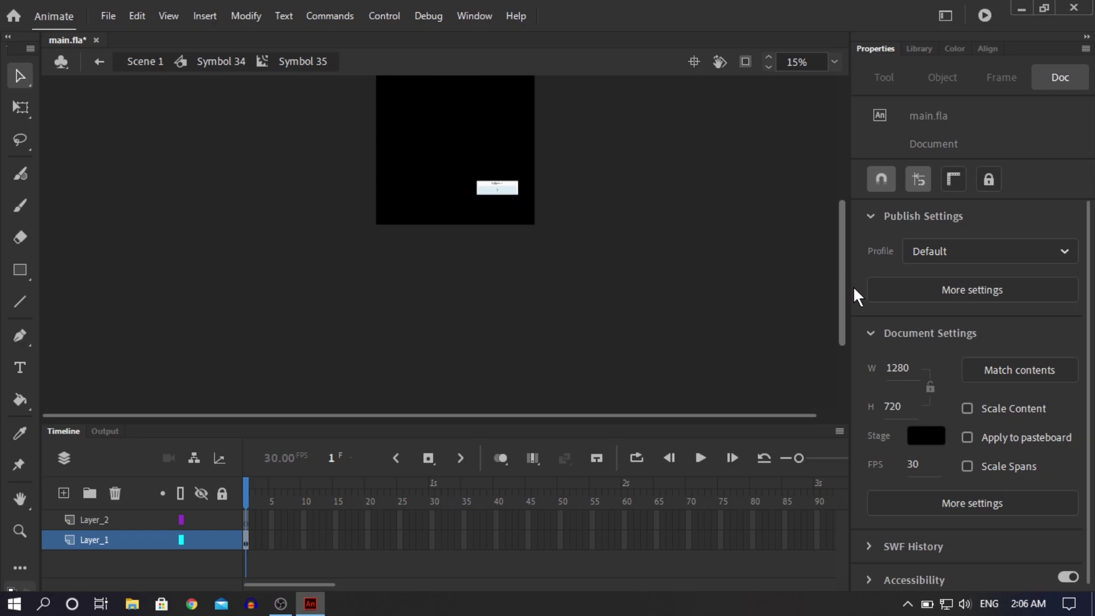
left_click(181, 540)
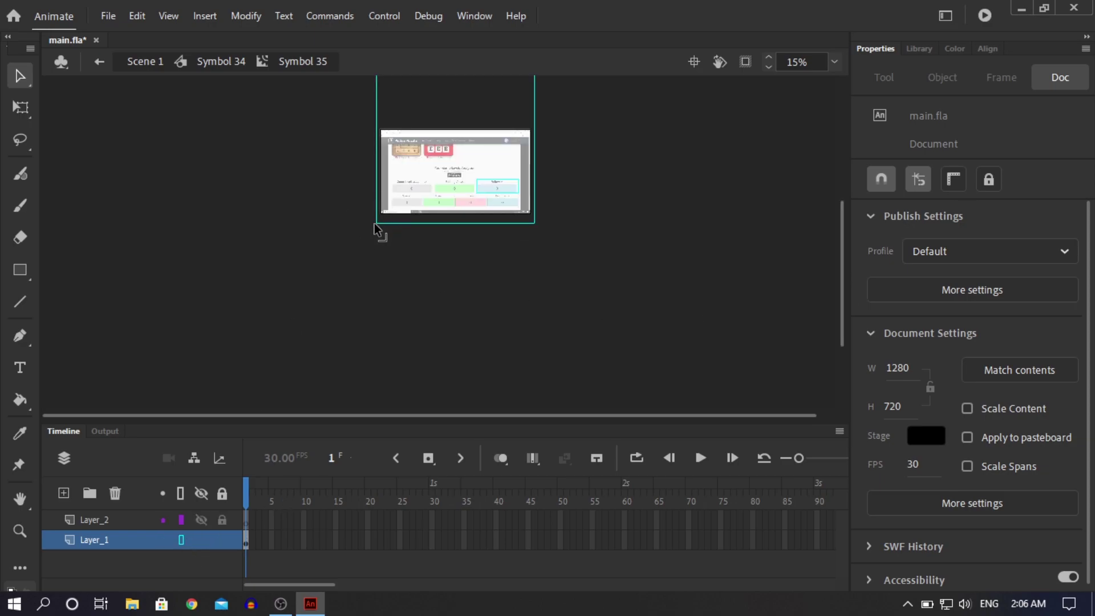
left_click_drag(375, 222, 373, 355)
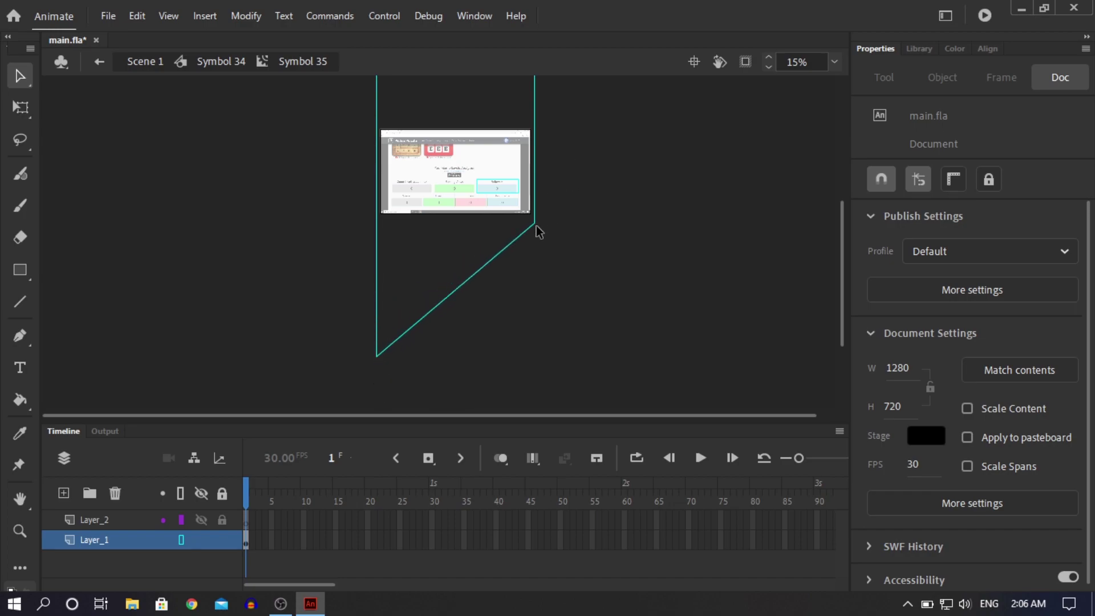
left_click_drag(535, 224, 528, 352)
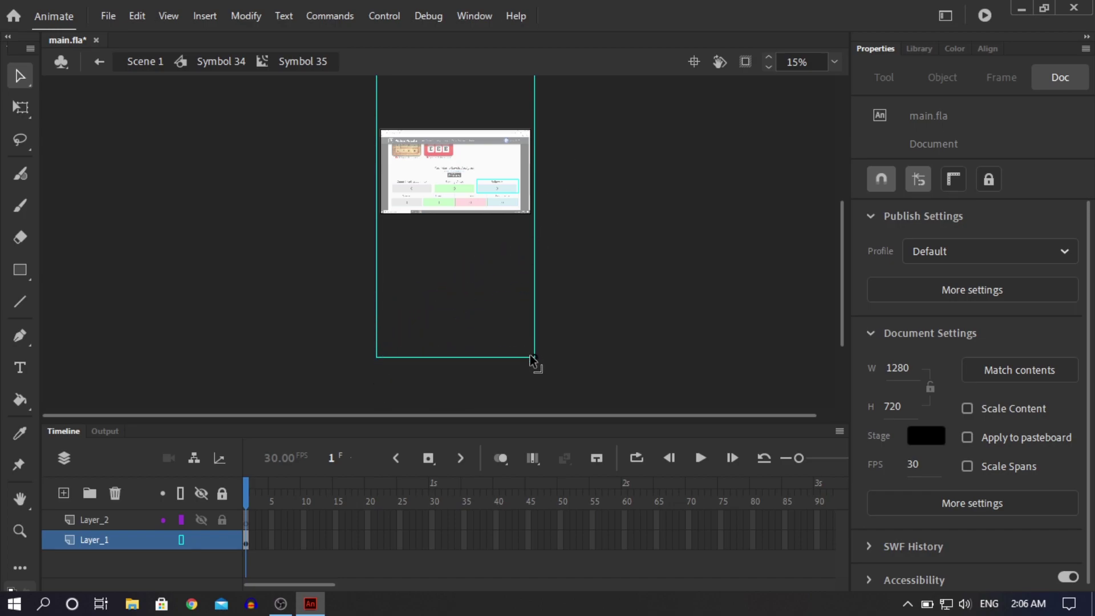
Step: Back in Symbol 34 at frame 2680, move the transparent overlay instance straight up to about Y -2086
double_click(611, 296)
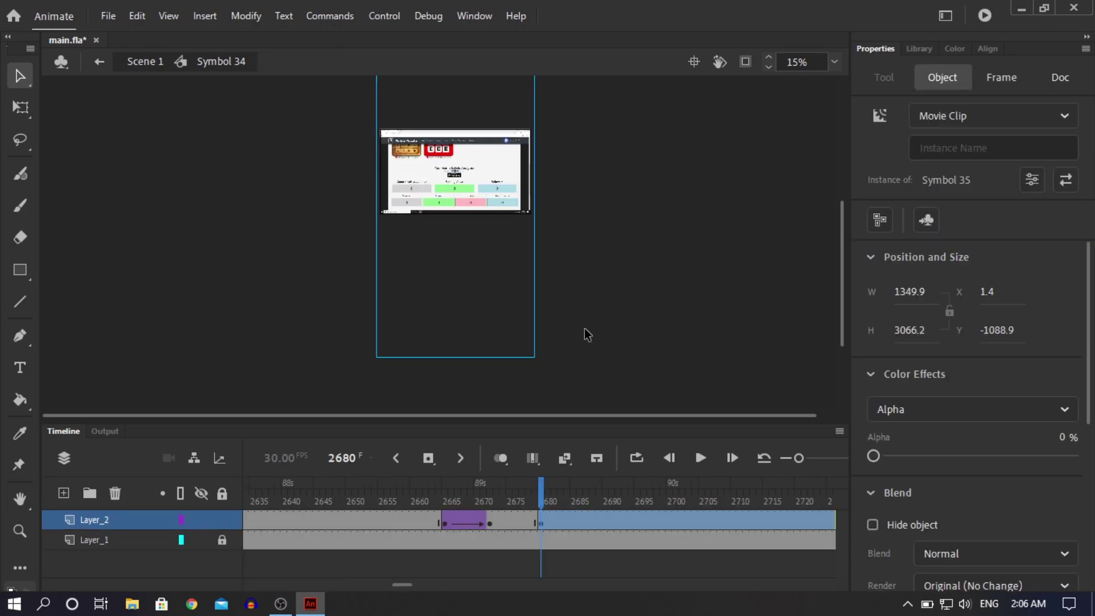
left_click_drag(445, 333, 443, 216)
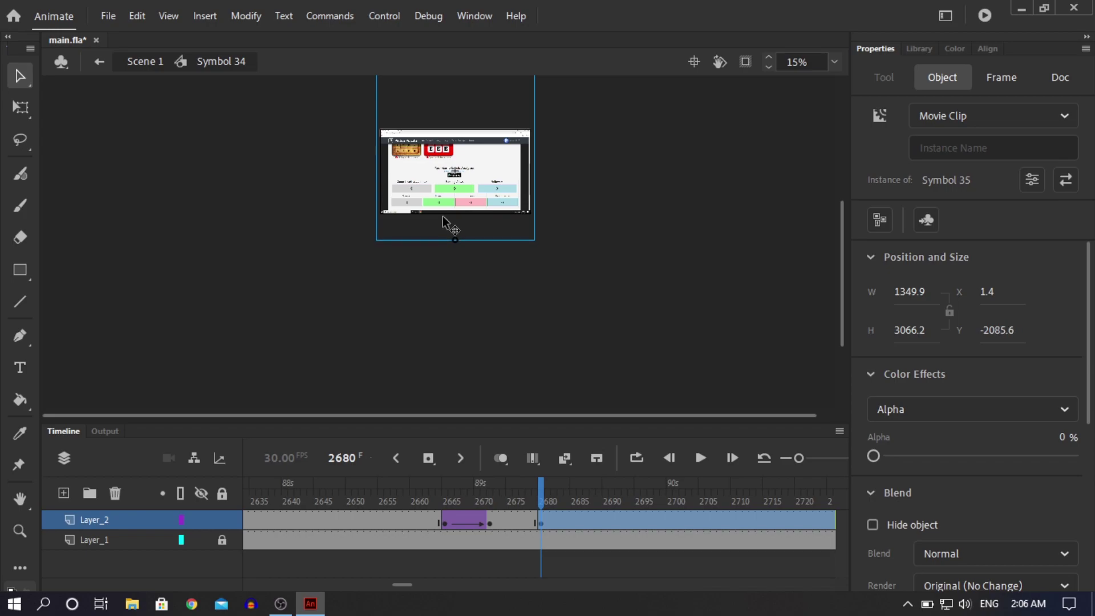
Step: Nudge the transparent overlay instance at frame 2680 straight up to about Y -2155
scroll(550, 248, "up", 5, "ctrl")
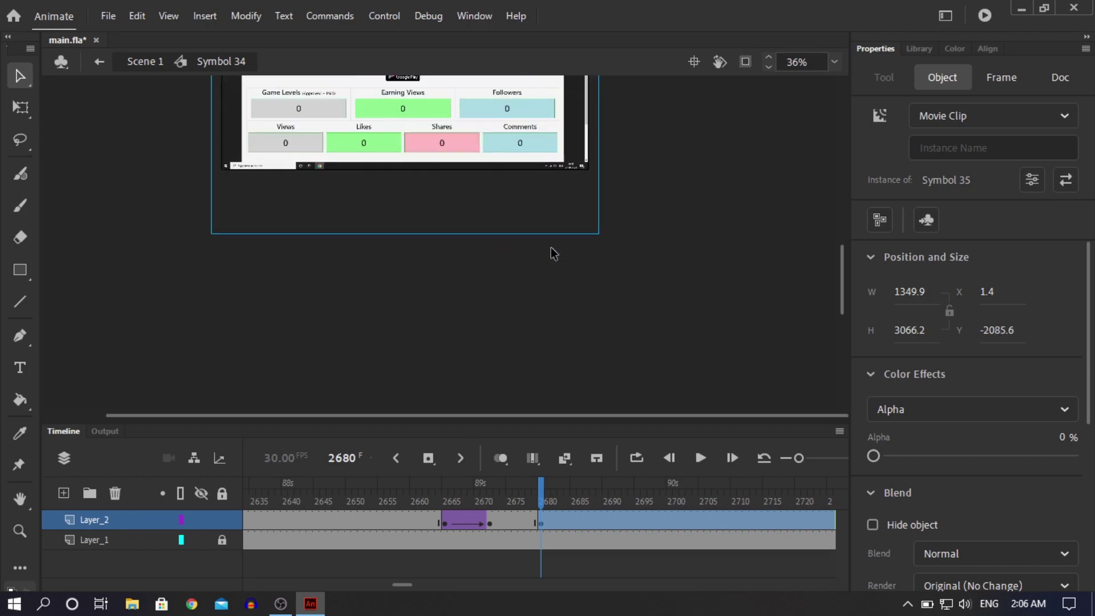
left_click_drag(838, 285, 848, 239)
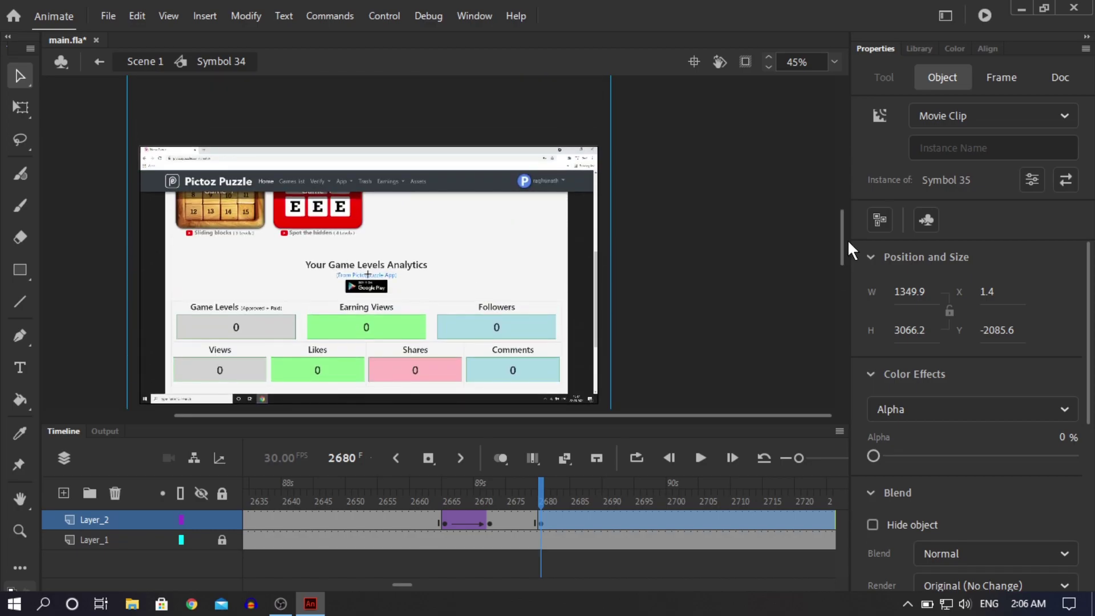
key("Up")
key("shift+Up")
key("Down")
left_click_drag(843, 240, 844, 268)
key("Down")
key("Down")
key("Up")
key("Up")
key("Up")
key("Up")
left_click_drag(843, 268, 846, 250)
scroll(265, 290, "up", 3, "ctrl")
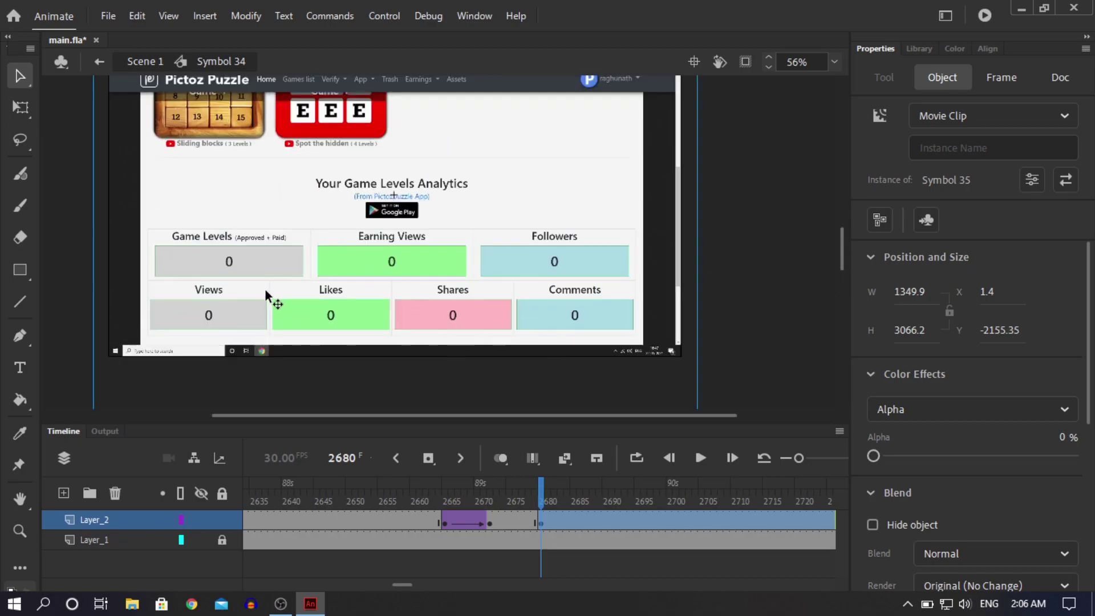
Step: Open Symbol 35 for editing and make Layer_2 active with the Rectangle tool
double_click(200, 210)
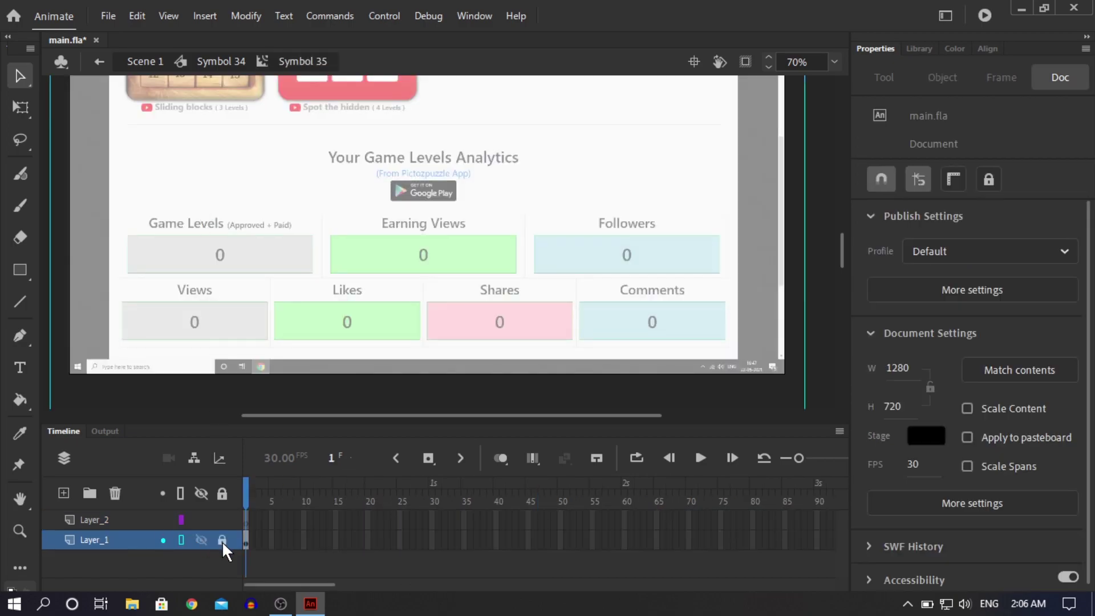
left_click(20, 269)
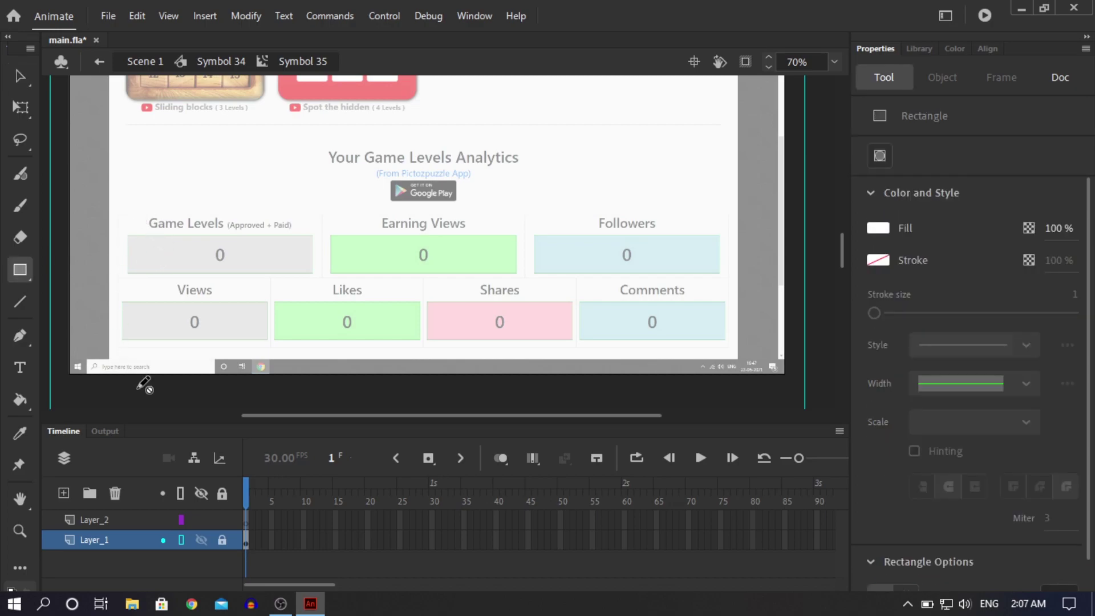
left_click(128, 518)
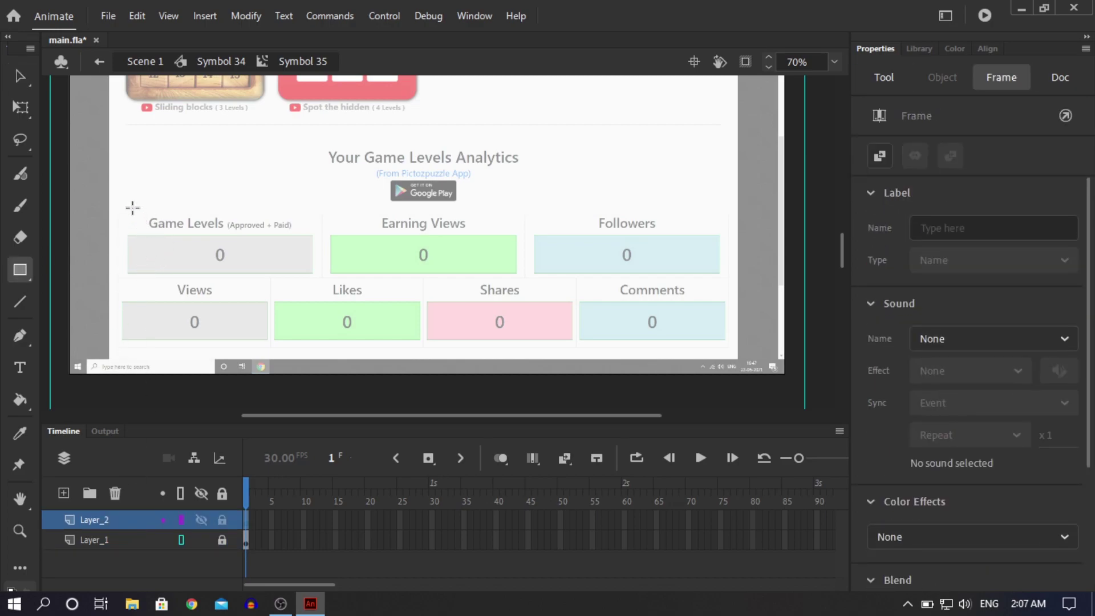
left_click_drag(121, 208, 322, 284)
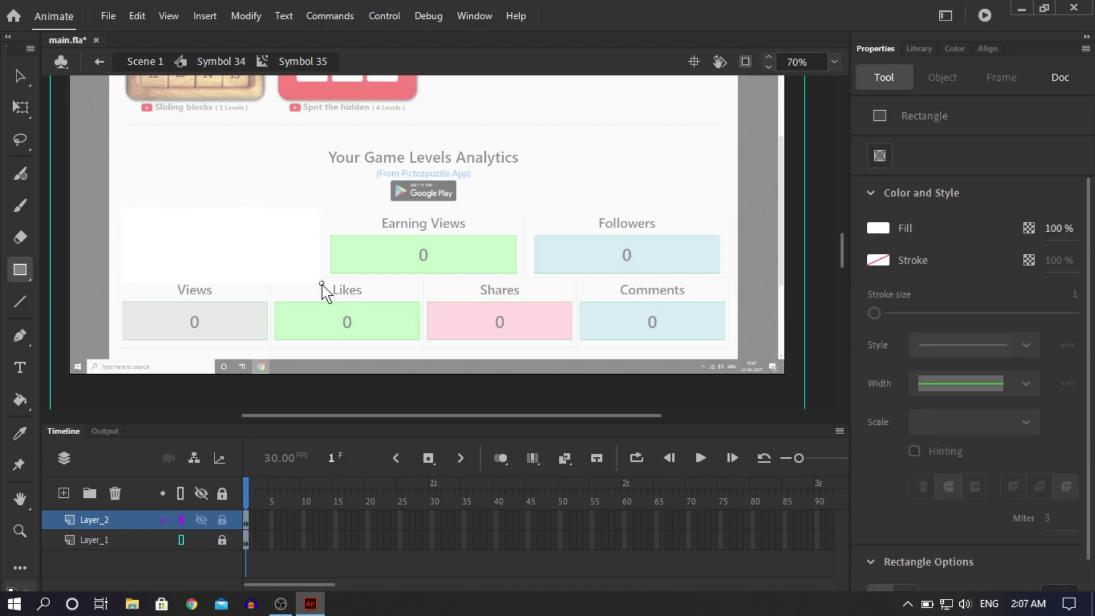
key("z")
key("ctrl+z")
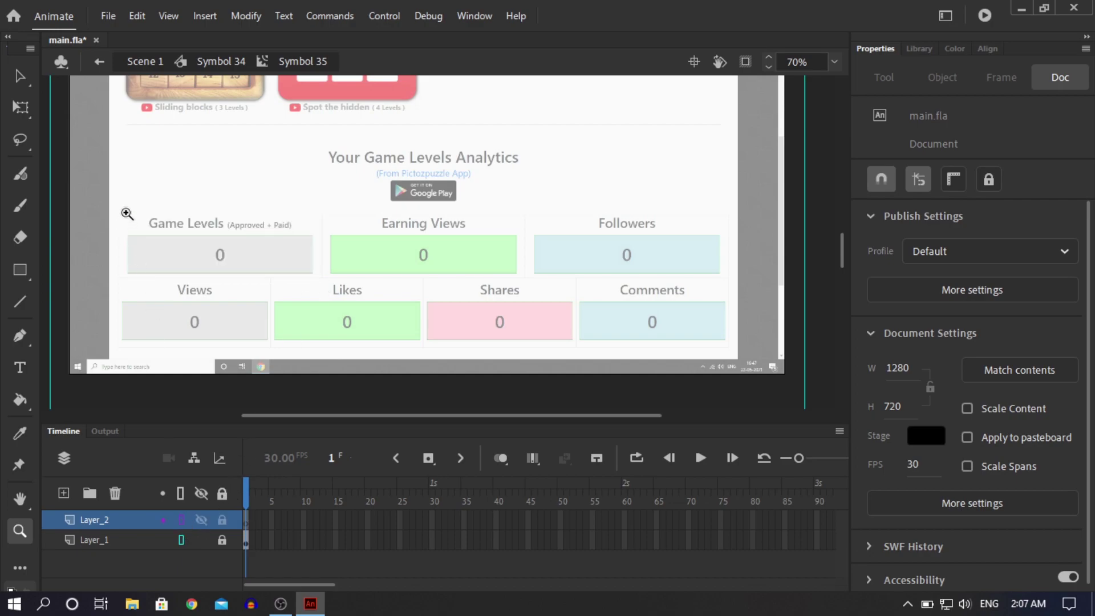
Step: Draw a rectangle about 344 by 112 px around the Game Levels box on Layer_2 and transfer it in place to Layer_1
key("r")
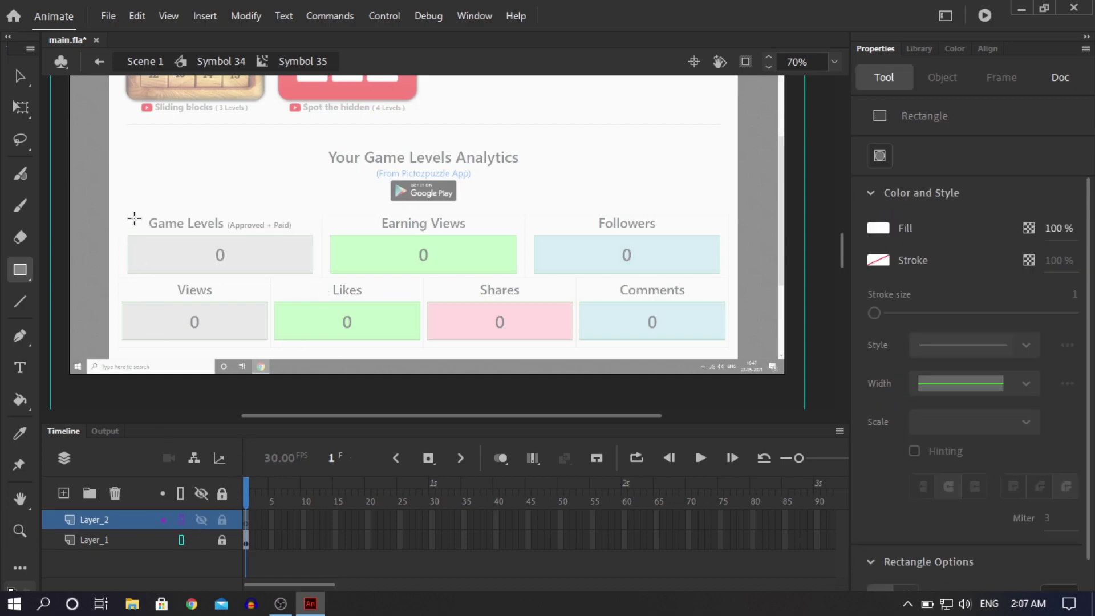
left_click_drag(126, 215, 317, 278)
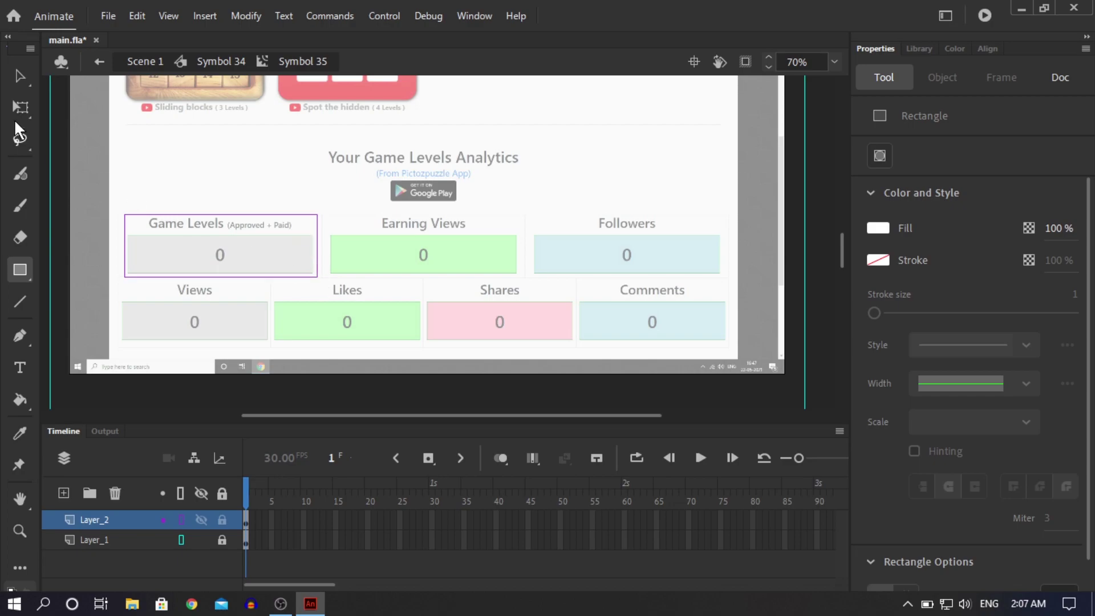
left_click(20, 76)
left_click(247, 516)
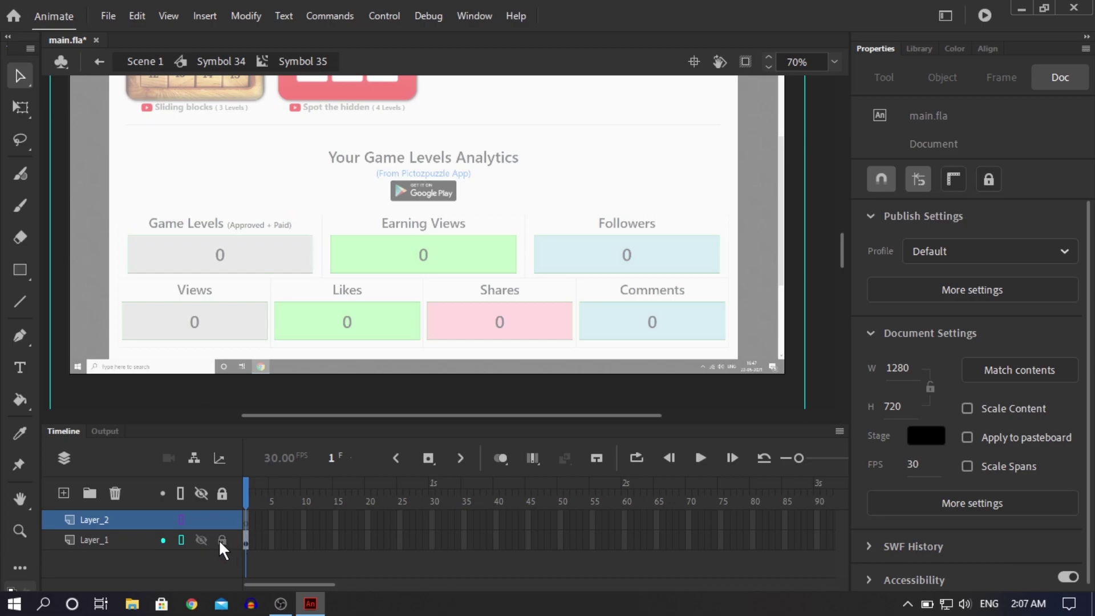
left_click(105, 539)
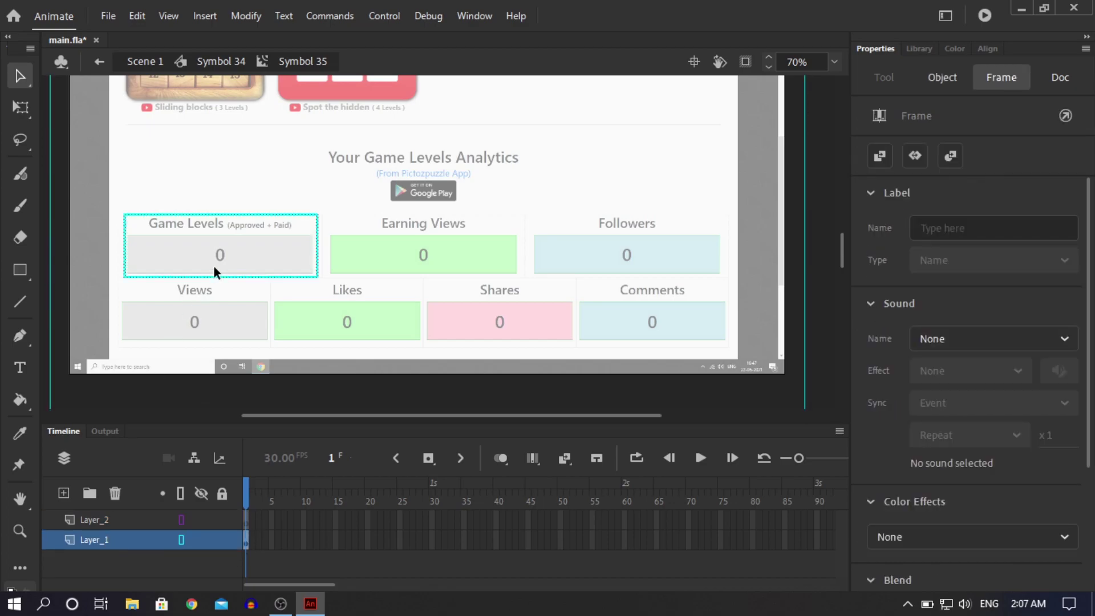
scroll(214, 265, "down", 2)
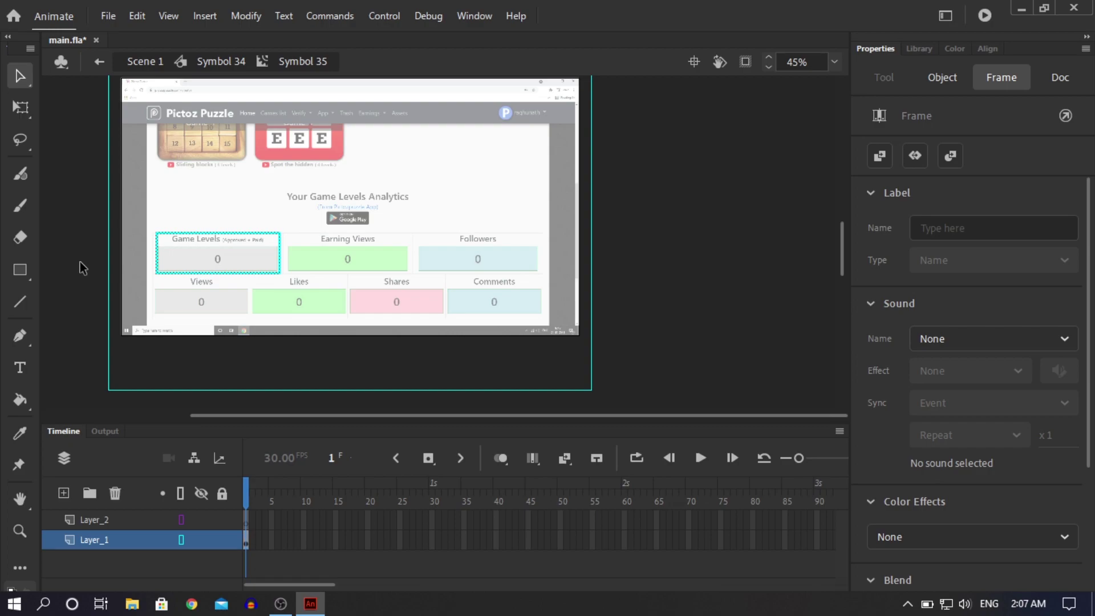
Step: Turn off Layer_1's outline view, delete the Game Levels rectangle to cut a hole in the black shape, and return to Symbol 34
left_click(80, 261)
left_click(242, 272)
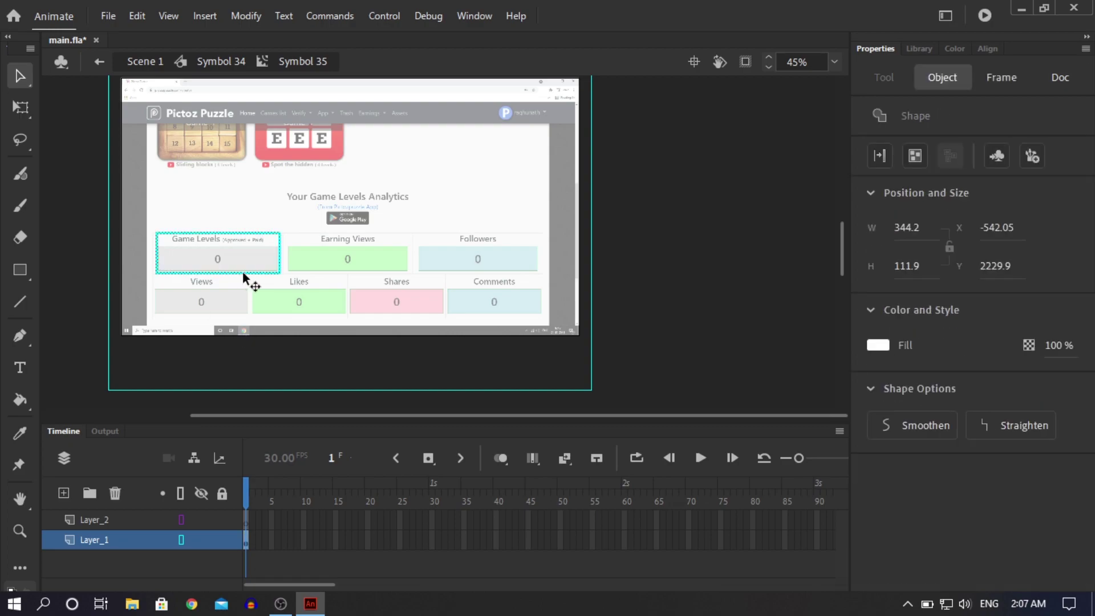
left_click(181, 541)
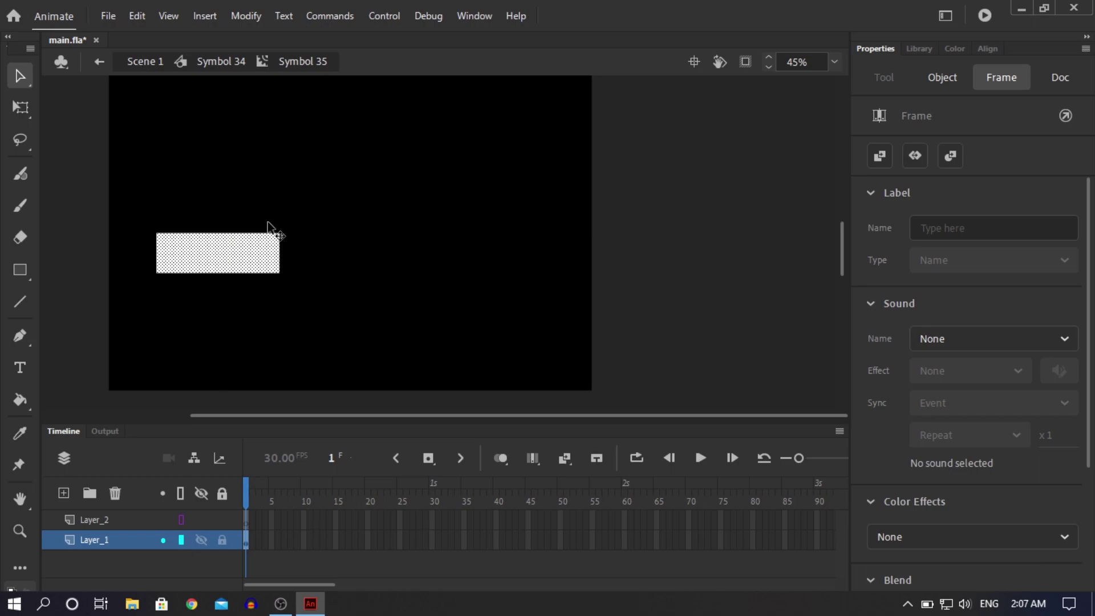
left_click(768, 307)
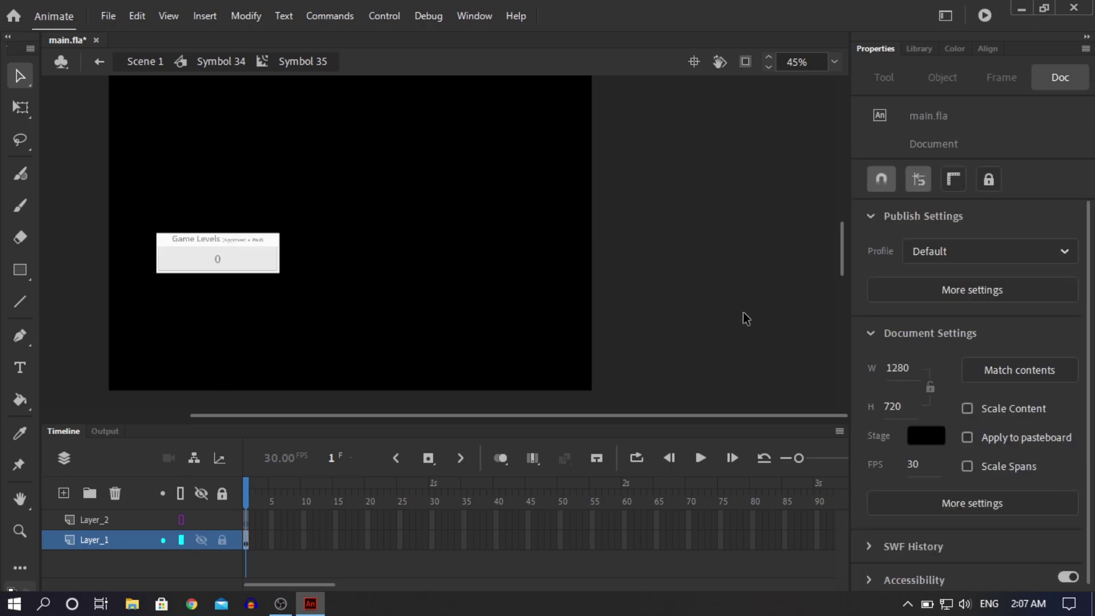
double_click(707, 316)
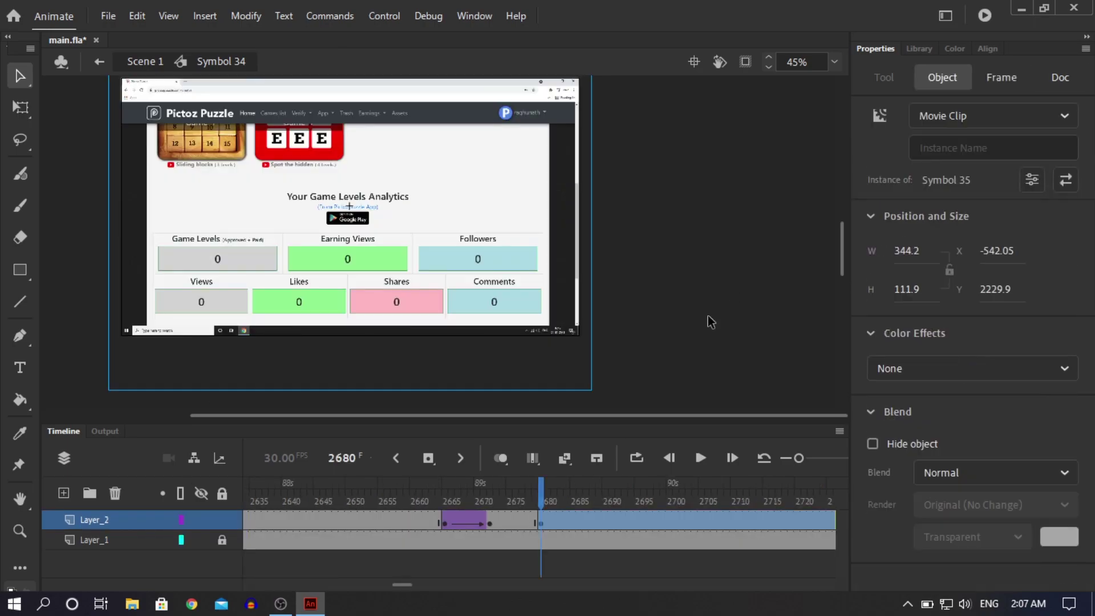
Step: Insert a keyframe at frame 2687 on Layer_2 and create a classic tween between frames 2680 and 2687
left_click(580, 517)
right_click(587, 518)
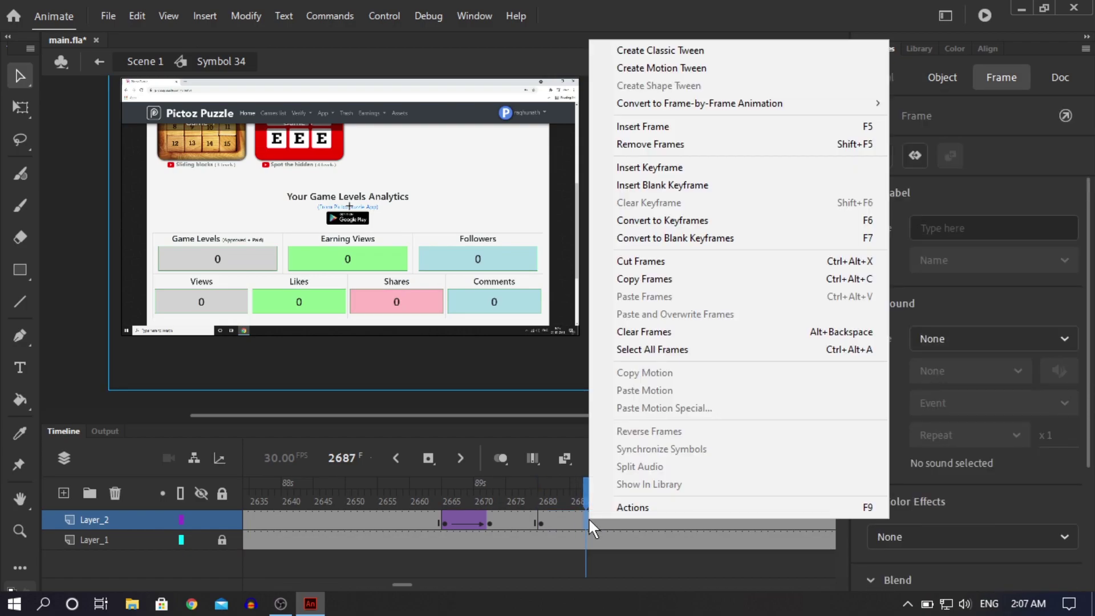
left_click(638, 168)
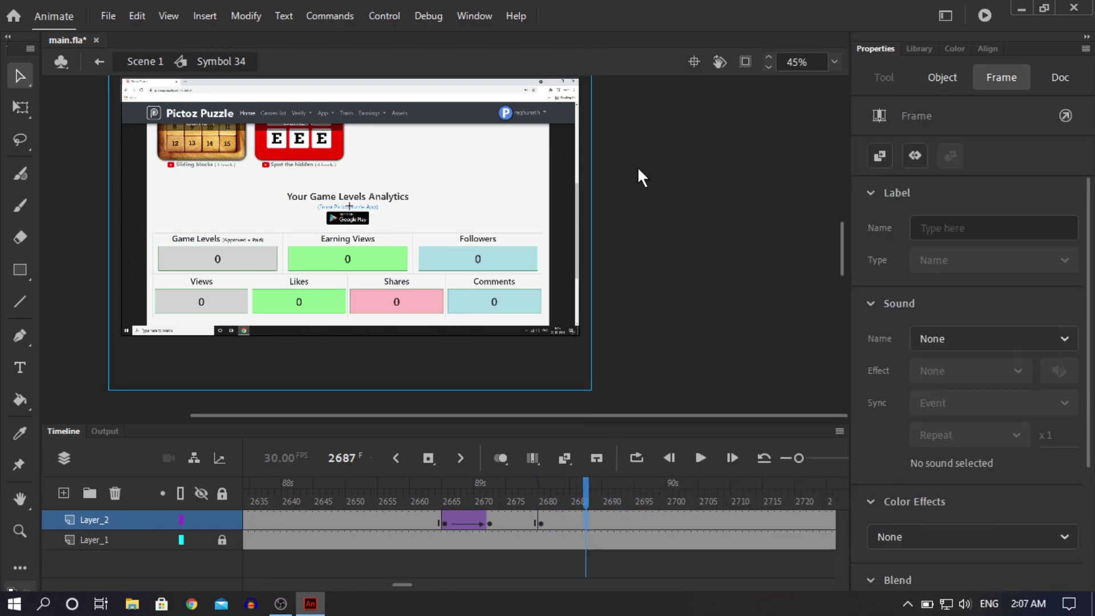
right_click(567, 519)
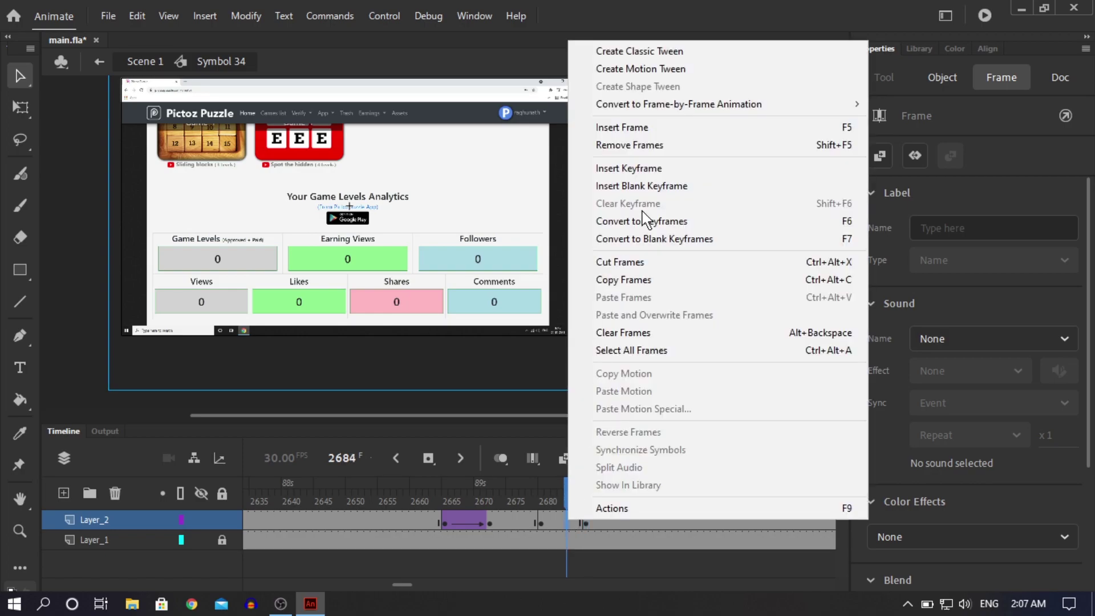
left_click(693, 56)
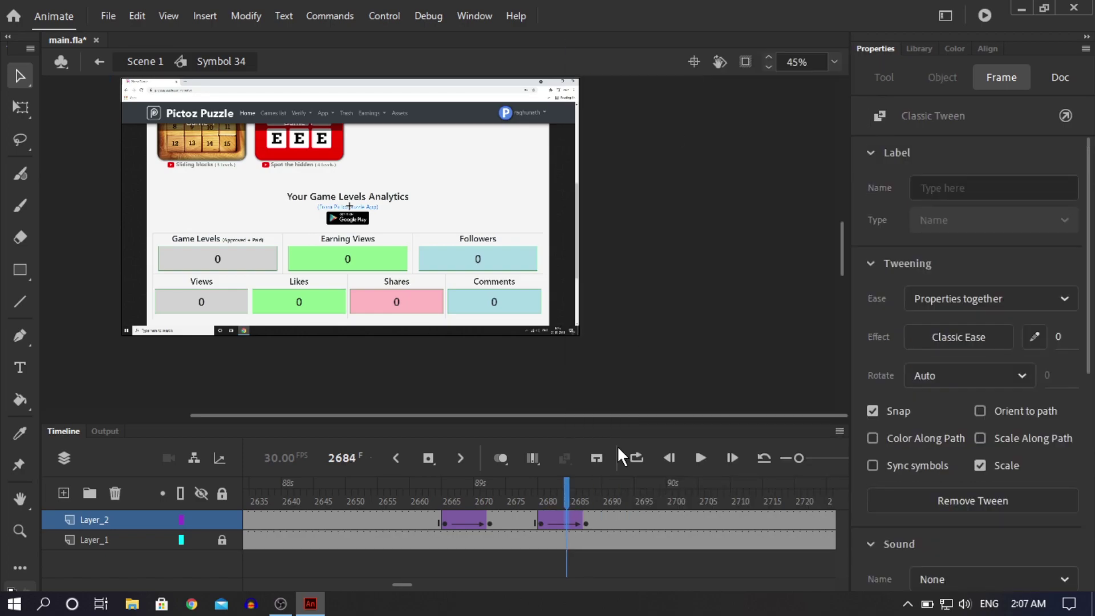
Step: Set the overlay instance's alpha to 80% at frame 2687
left_click(586, 521)
left_click(453, 277)
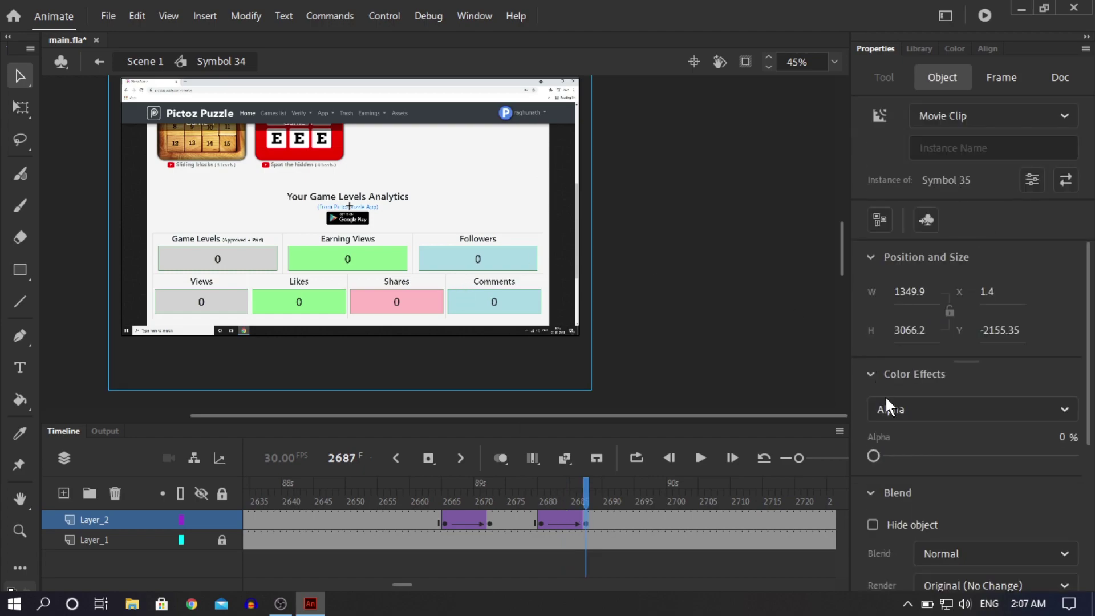
left_click(1063, 434)
type("80")
key("Return")
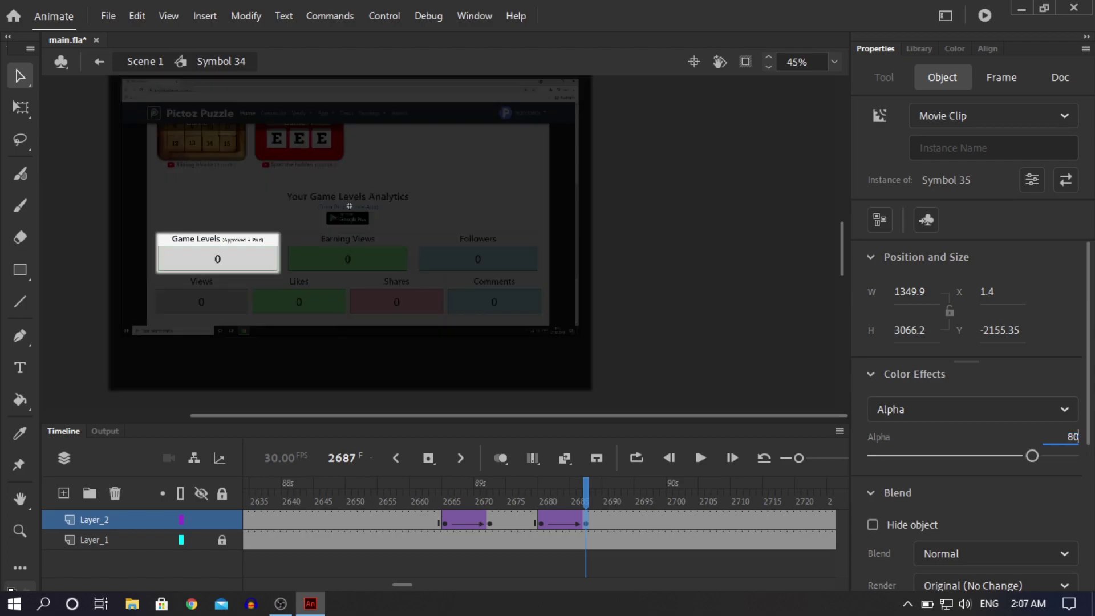
left_click(729, 365)
Step: Copy Layer_2's fade tween from frames 2680–2687 to frames 2711–2718 and reverse the copied frames
left_click_drag(586, 496, 612, 496)
left_click(585, 514)
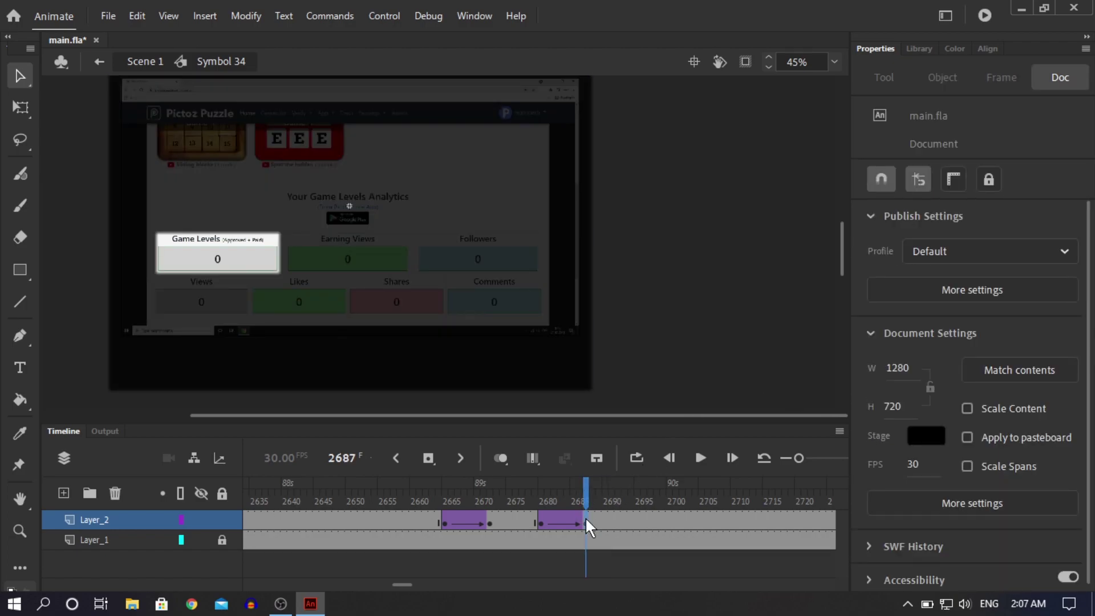
left_click(537, 523)
left_click(540, 522)
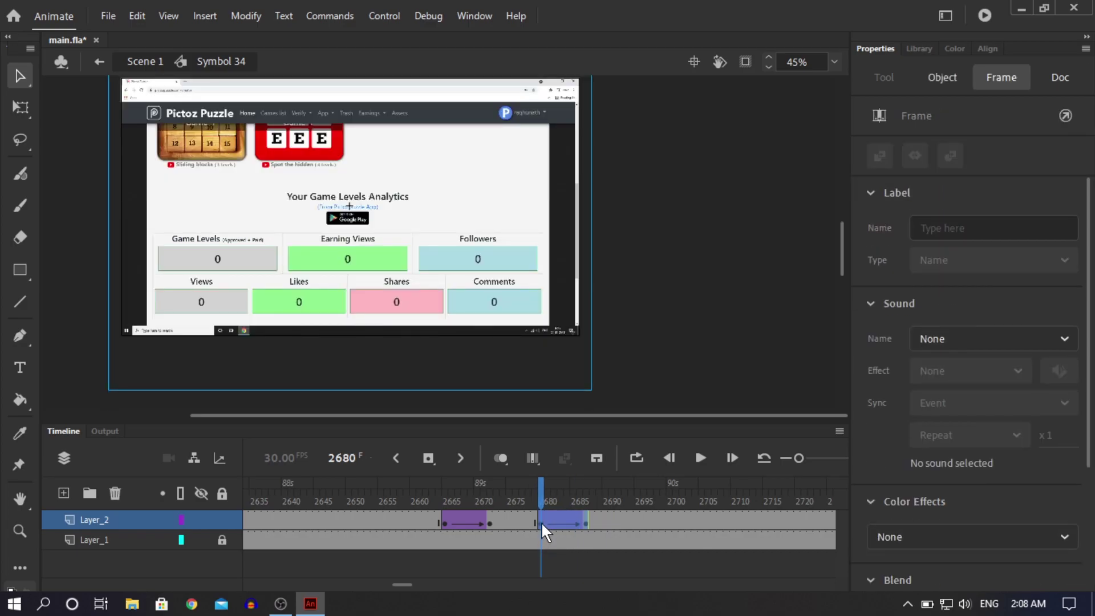
left_click_drag(662, 520, 739, 515)
right_click(739, 515)
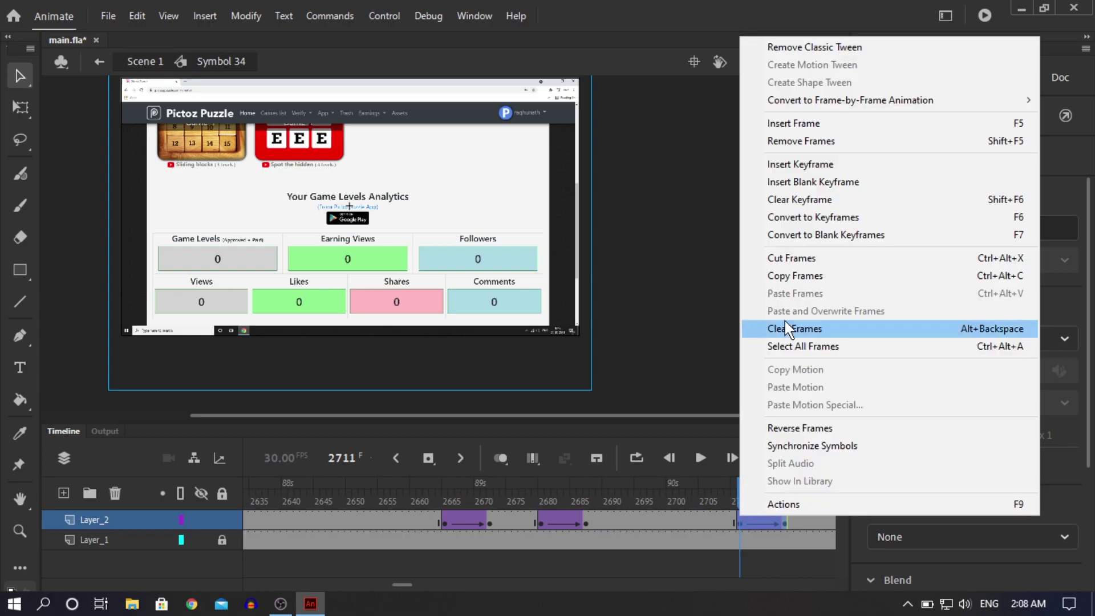
left_click(800, 423)
Step: Return to Scene 1 and play the narration through the analytics section to check the spotlight timing
double_click(704, 293)
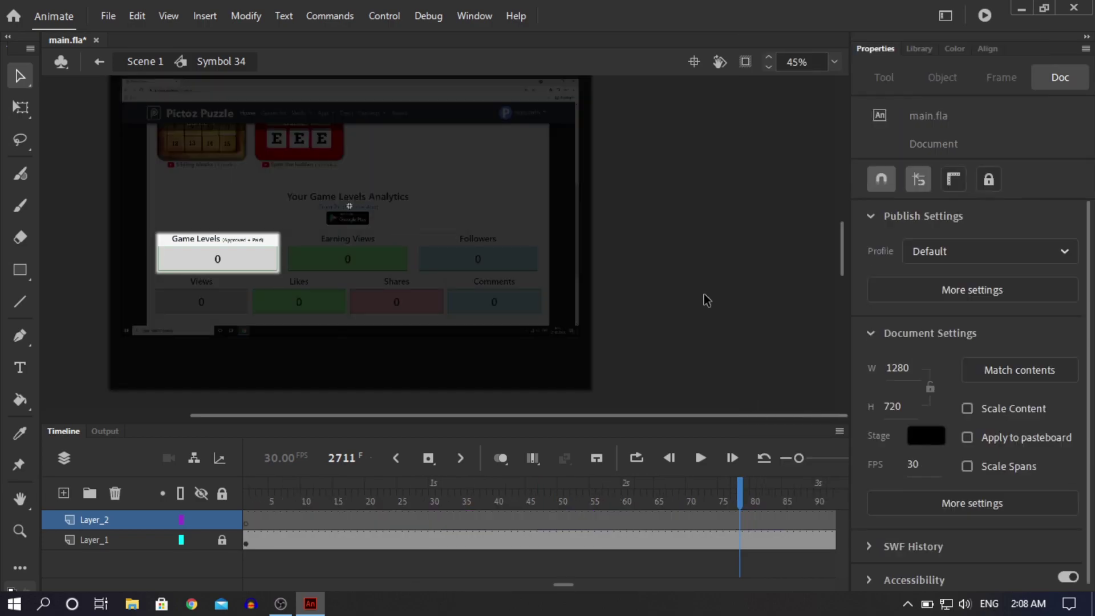
left_click(446, 494)
key("Return")
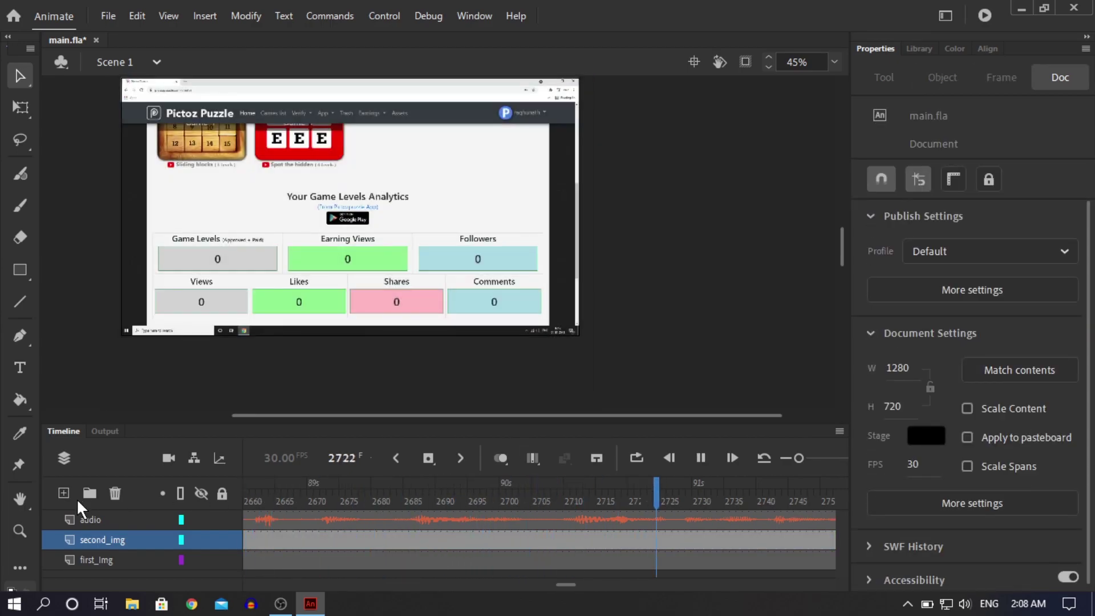
key("Return")
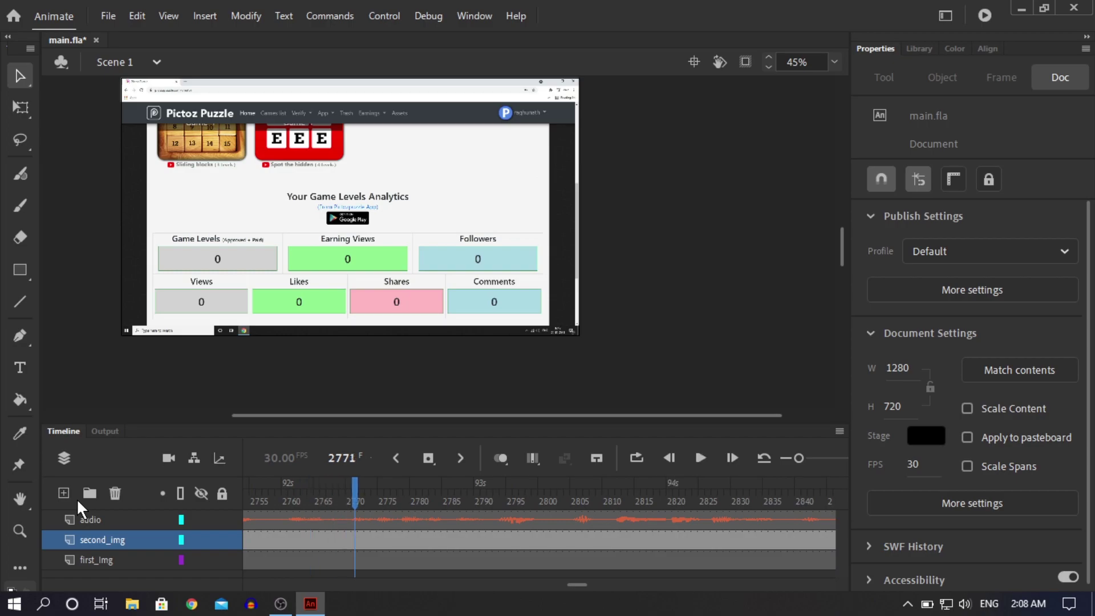
left_click_drag(581, 584, 550, 587)
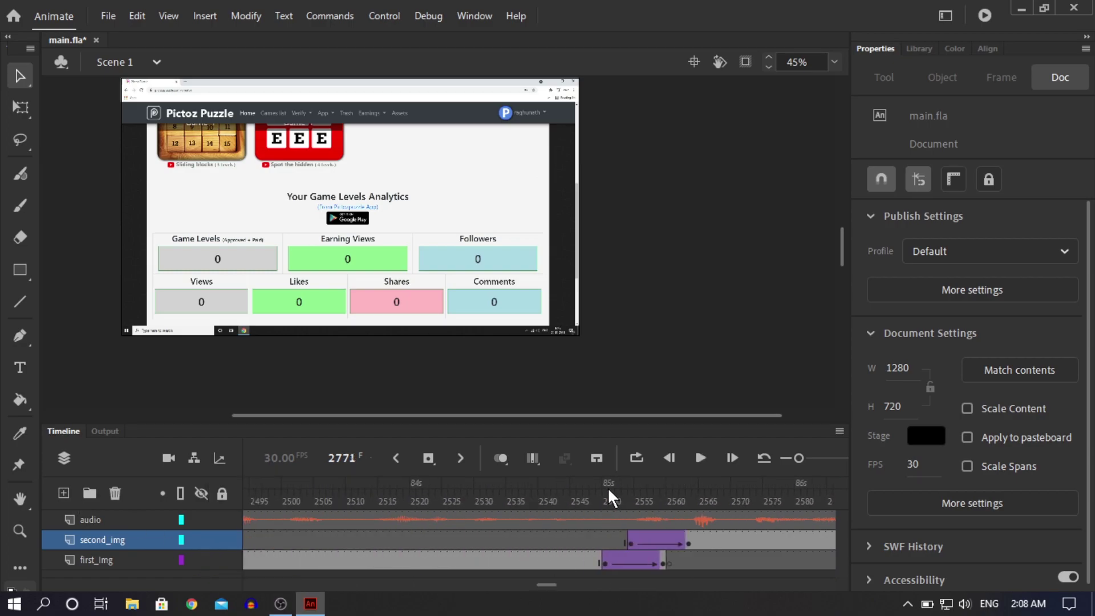
left_click(604, 503)
key("Return")
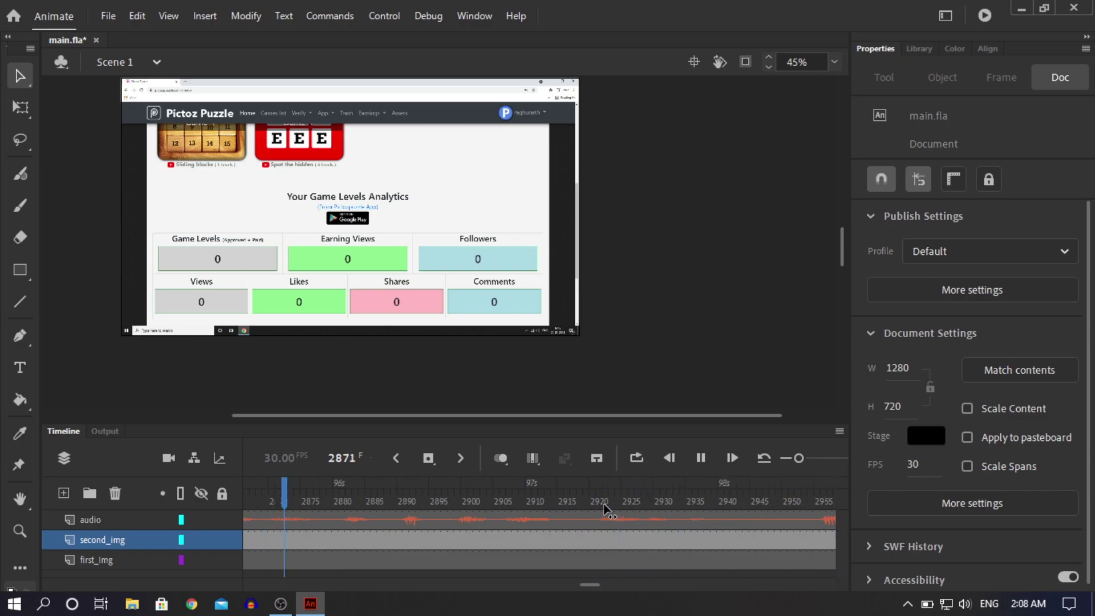
key("Return")
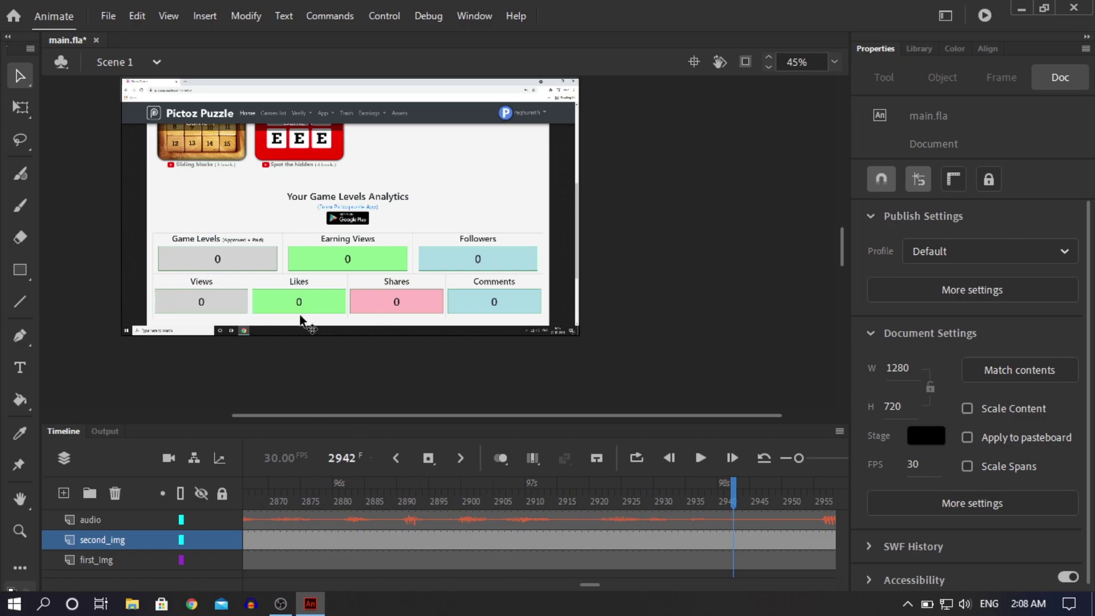
Step: Replay the narration from about frame 2708, stop at frame 2745, and open Symbol 34 for editing there
left_click_drag(593, 583, 561, 584)
left_click(384, 501)
key("Return")
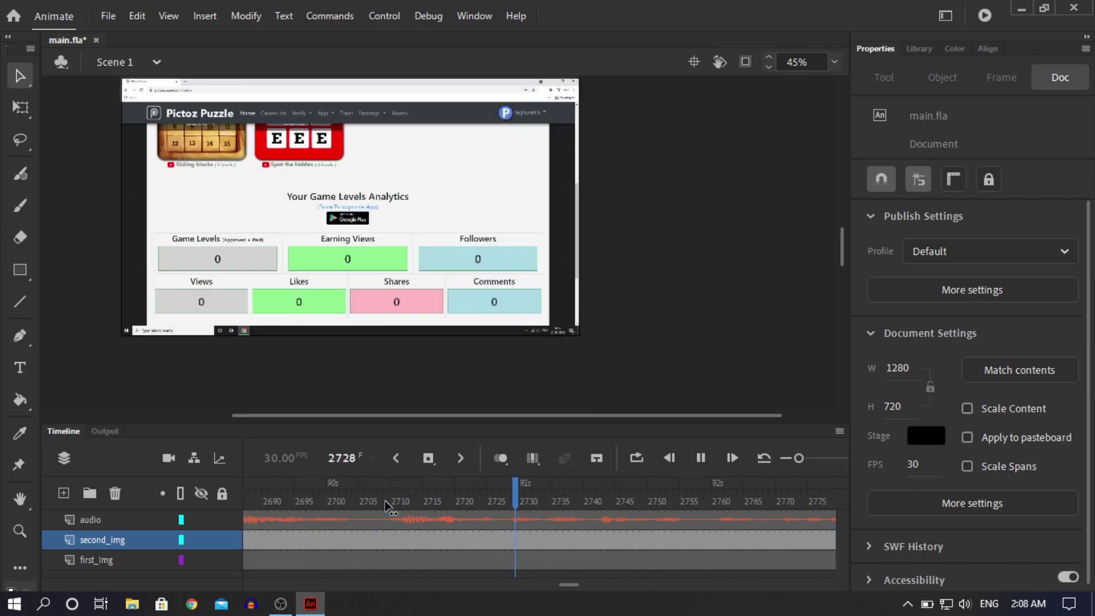
key("Return")
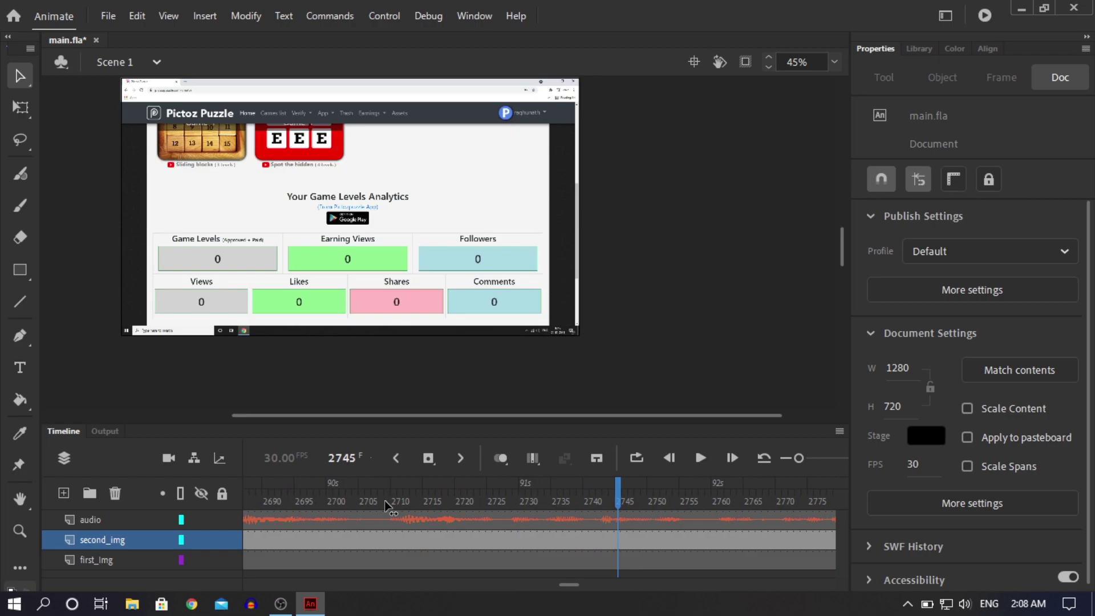
double_click(280, 309)
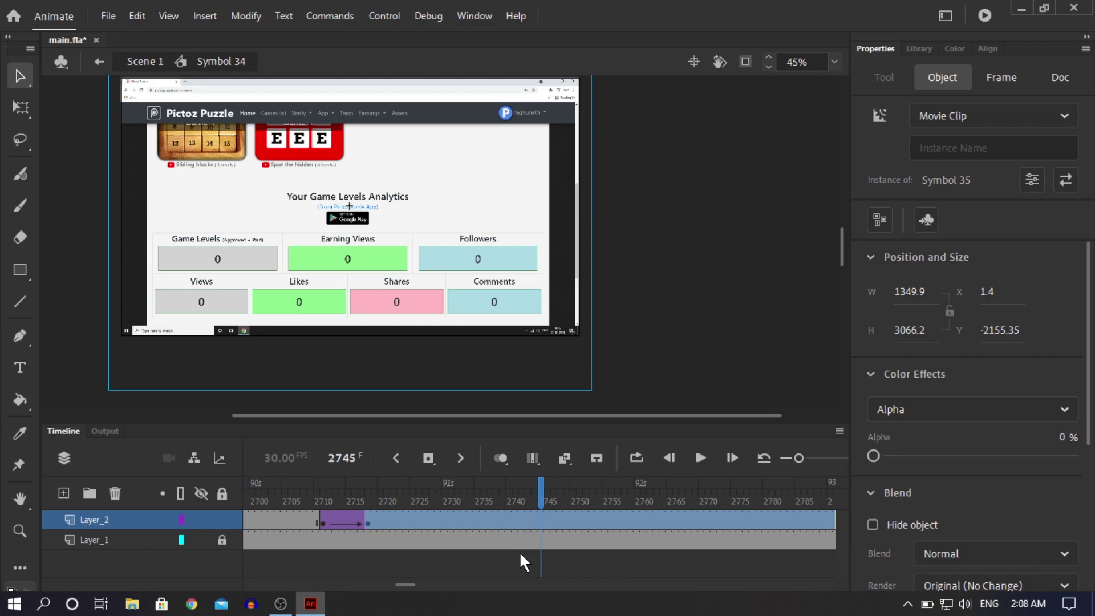
Step: Insert a keyframe on Layer_2 at frame 2725 and select the overlay instance there
left_click(509, 521)
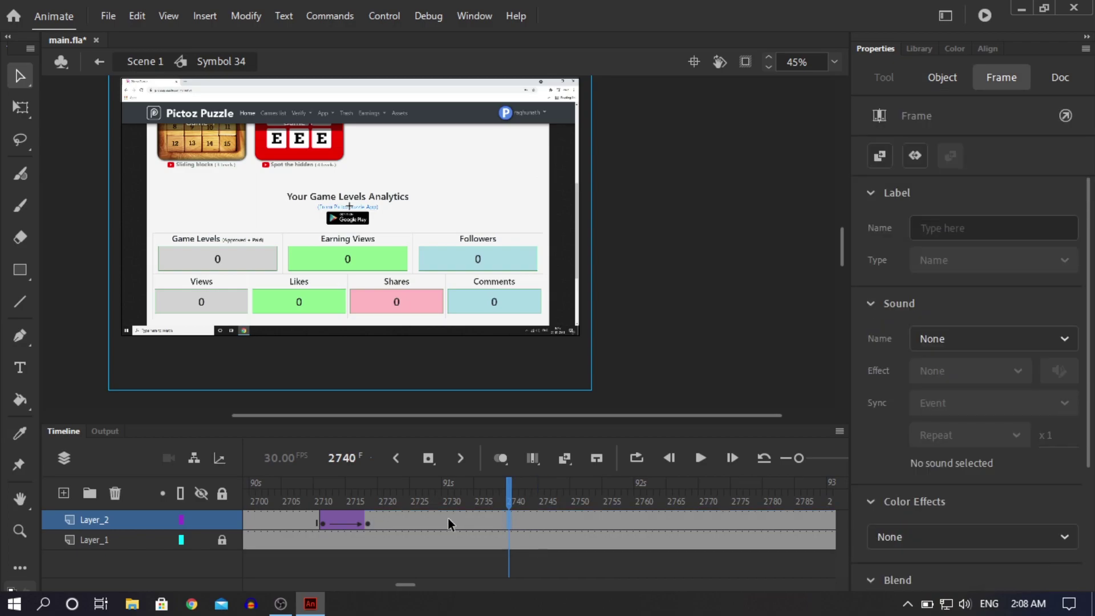
left_click_drag(410, 501, 427, 515)
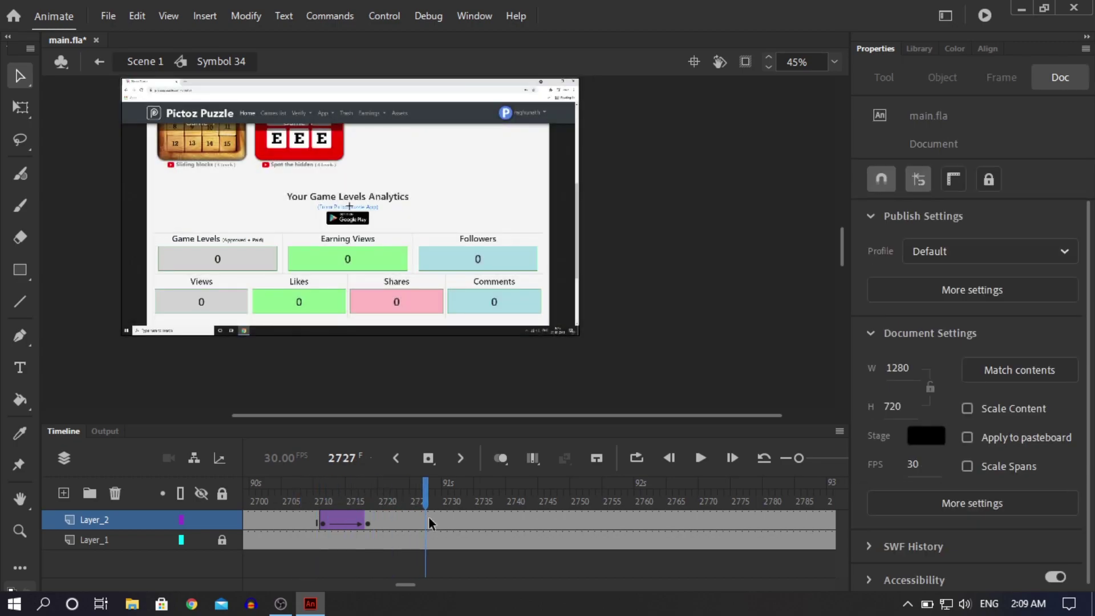
right_click(412, 515)
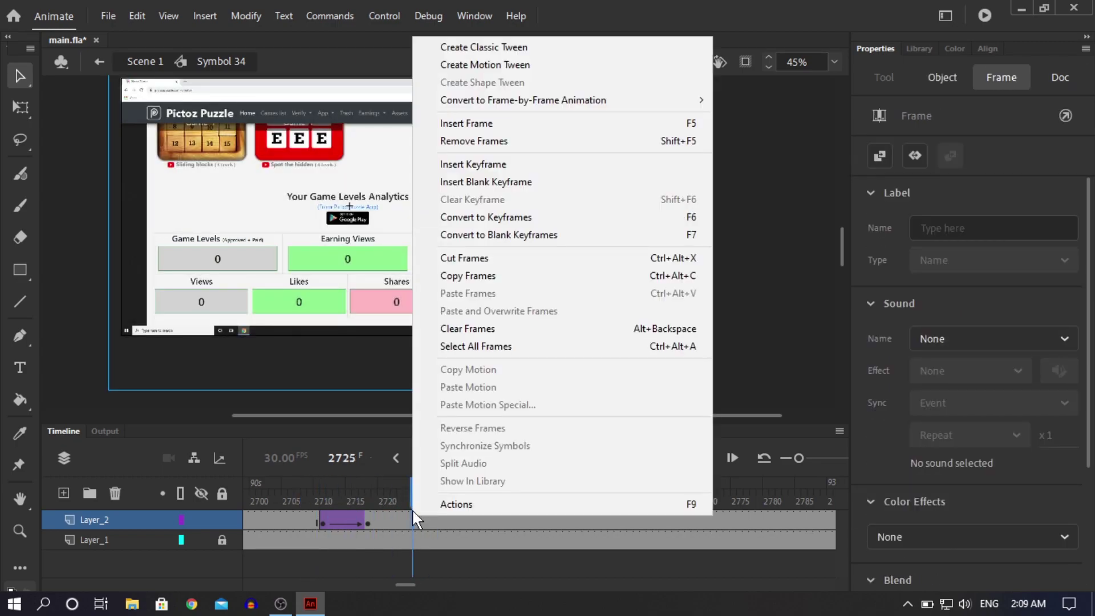
left_click(491, 166)
left_click(378, 291)
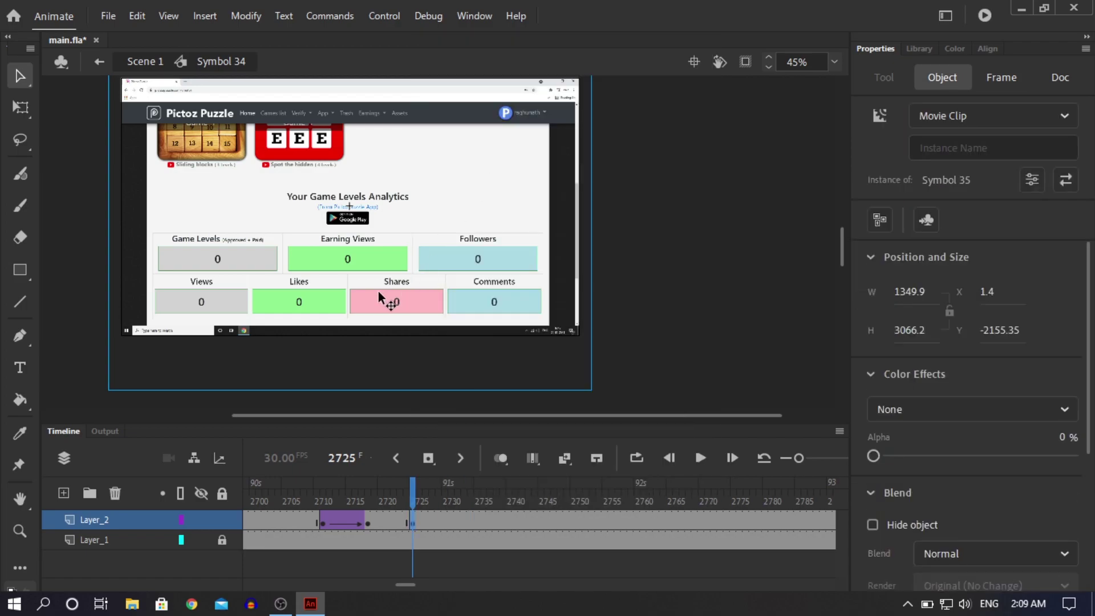
Step: Open Symbol 35, extend both lower corners of the black overlay shape evenly downward, and display Layer_1 as outlines
double_click(378, 291)
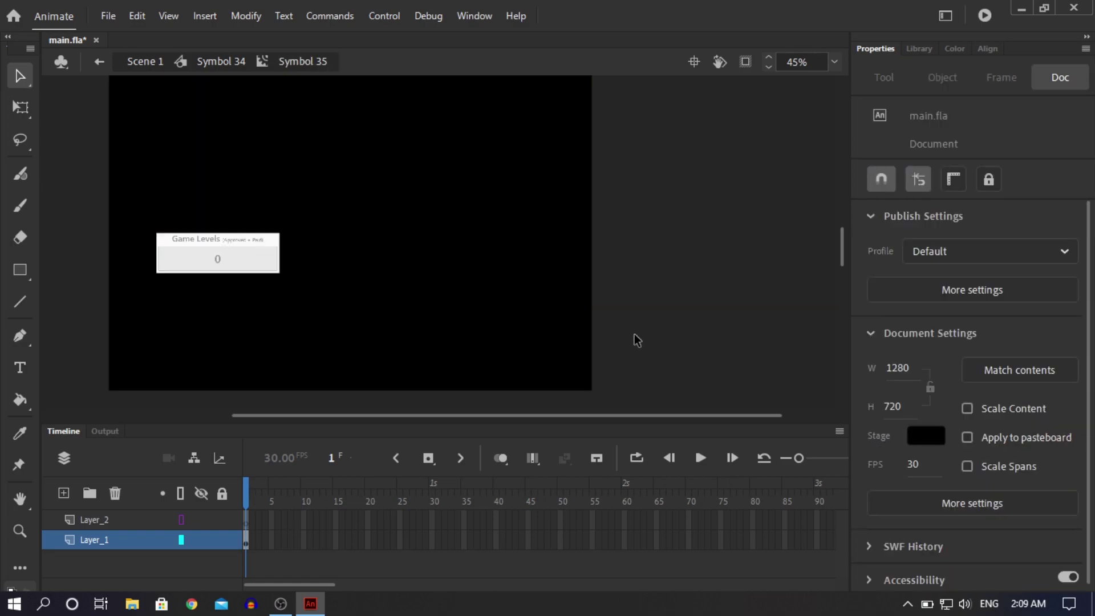
scroll(635, 333, "down", 2)
scroll(635, 334, "down", 3)
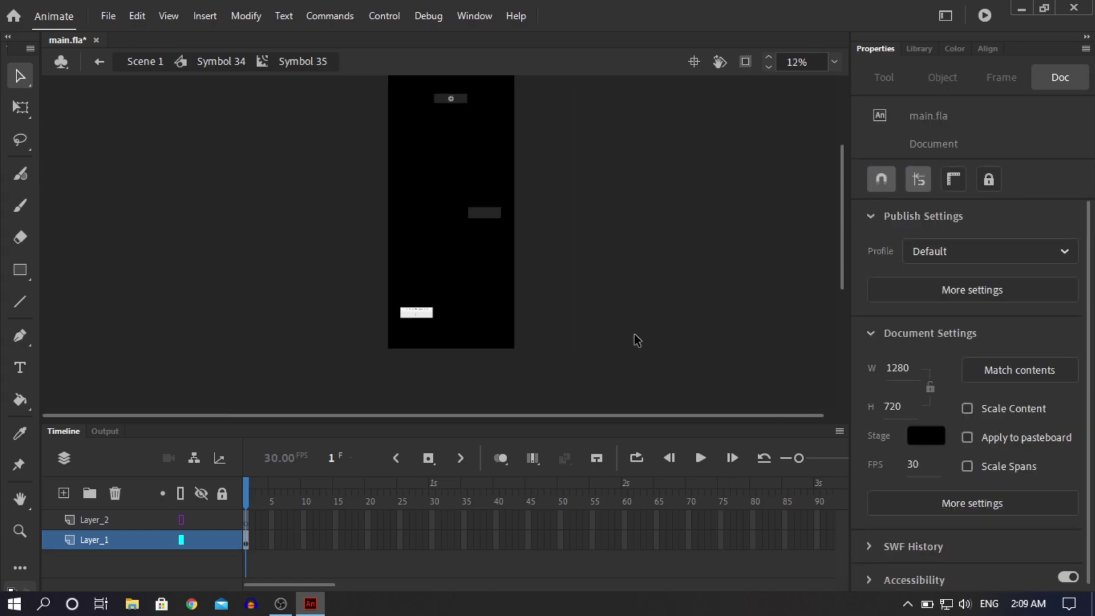
left_click_drag(840, 224, 846, 329)
left_click_drag(389, 118, 387, 251)
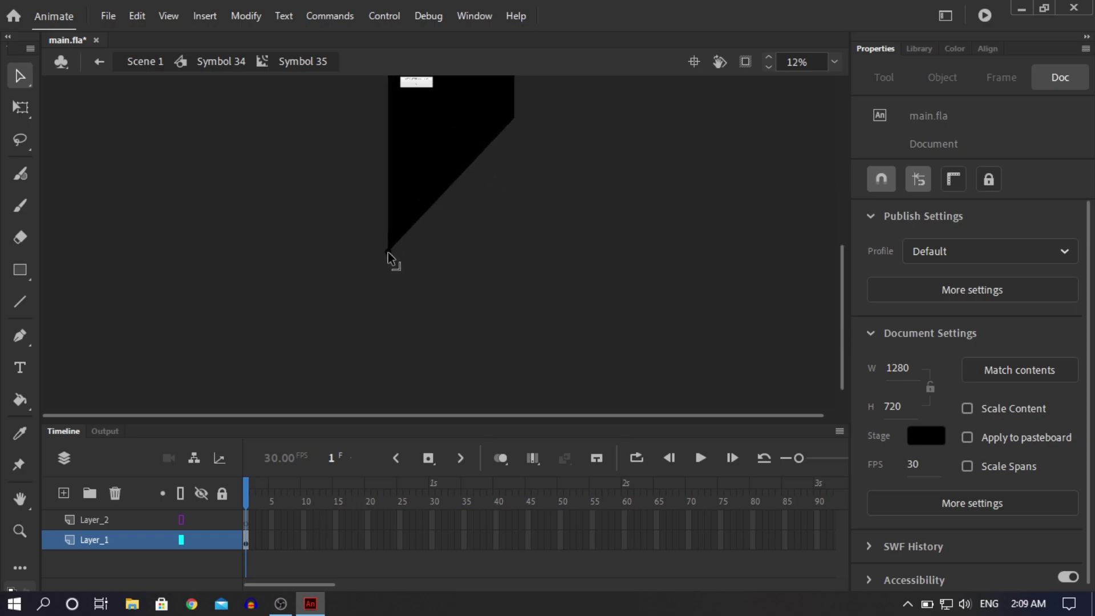
left_click_drag(514, 121, 511, 251)
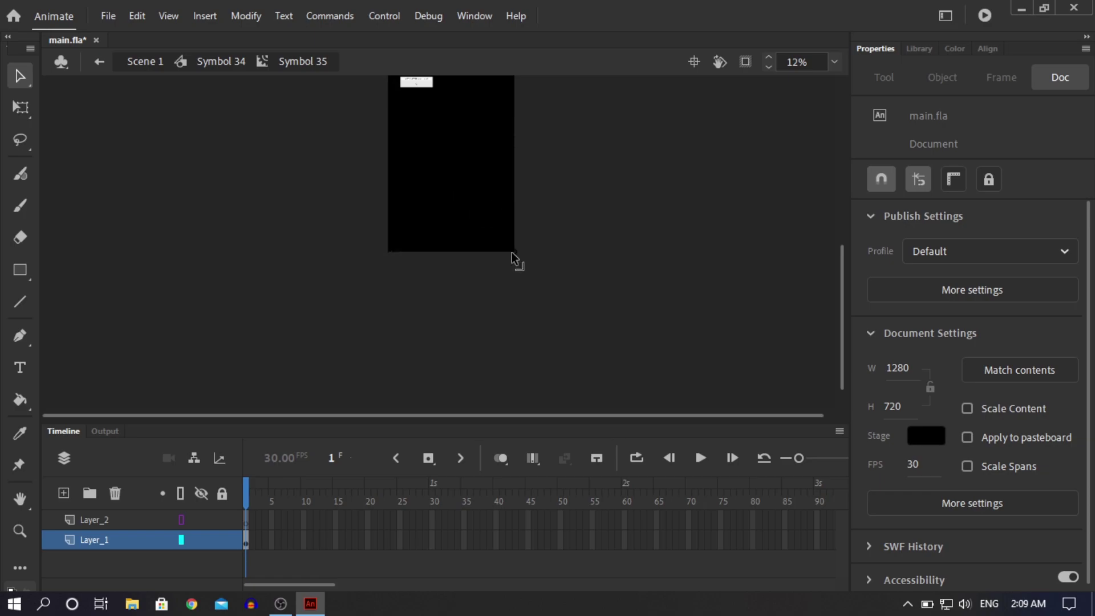
left_click_drag(840, 313, 850, 275)
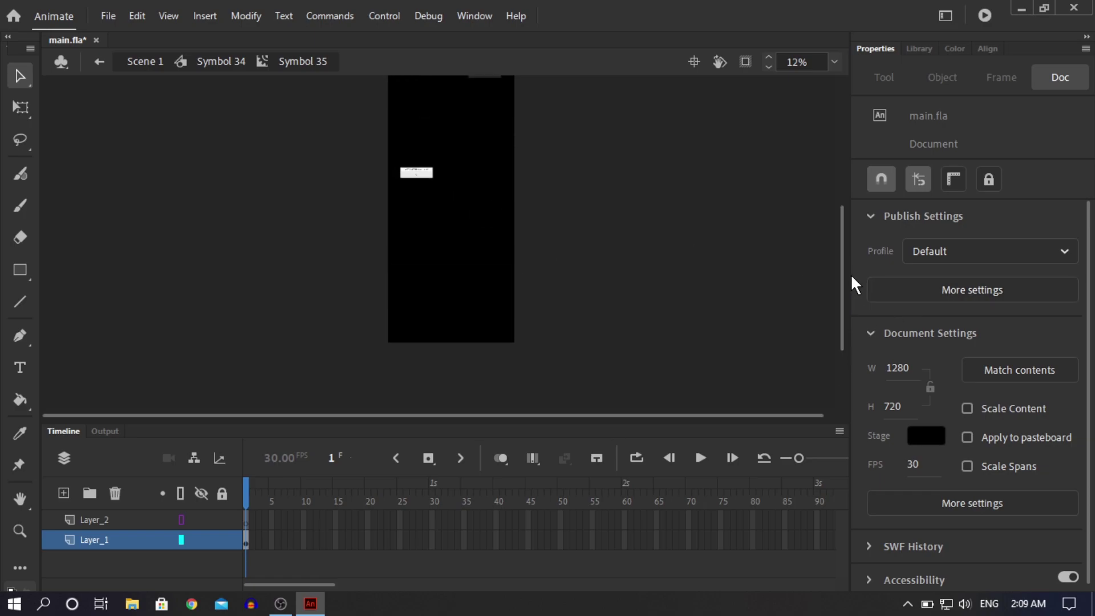
left_click(182, 539)
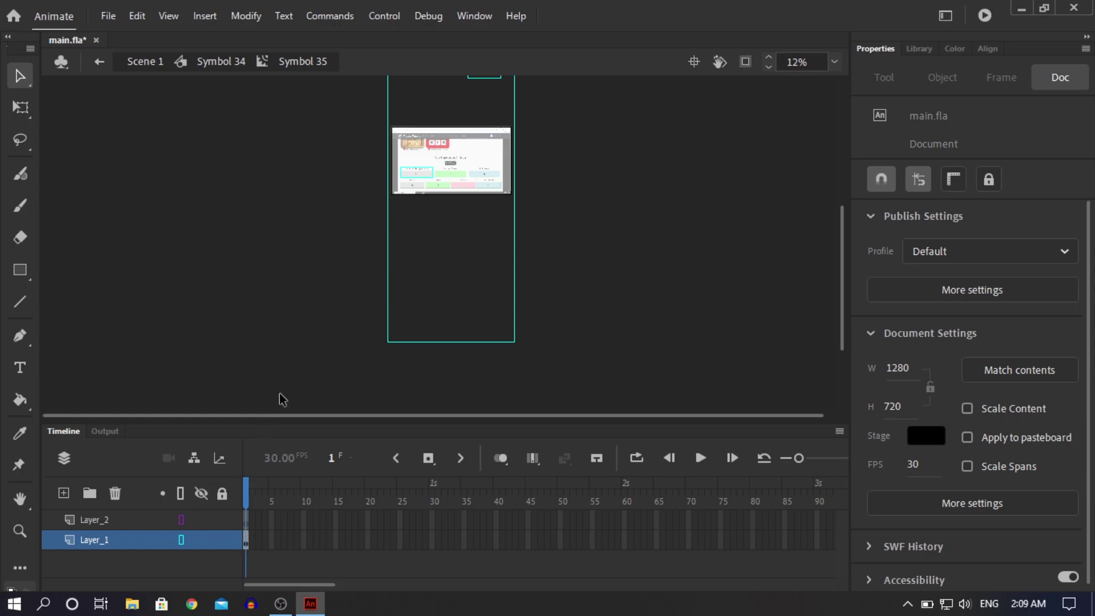
Step: Return to Symbol 34 and move the overlay instance straight up at frame 2725 to Y -3436.75
double_click(300, 329)
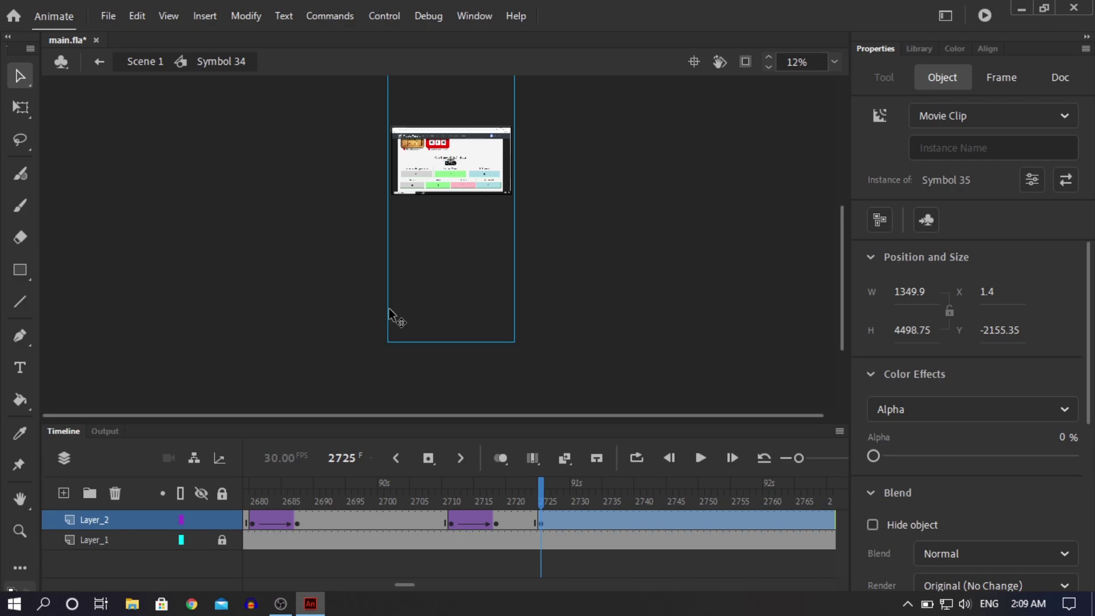
left_click_drag(389, 312, 389, 279)
key("shift+Up")
key("shift+Up")
key("shift+Up")
key("shift+Up")
key("shift+Up")
key("shift+Up")
key("shift+Up")
key("shift+Up")
key("shift+Up")
key("shift+Up")
key("shift+Up")
key("shift+Up")
key("shift+Up")
key("shift+Up")
key("shift+Up")
key("shift+Up")
key("shift+Up")
key("shift+Up")
key("shift+Up")
key("shift+Up")
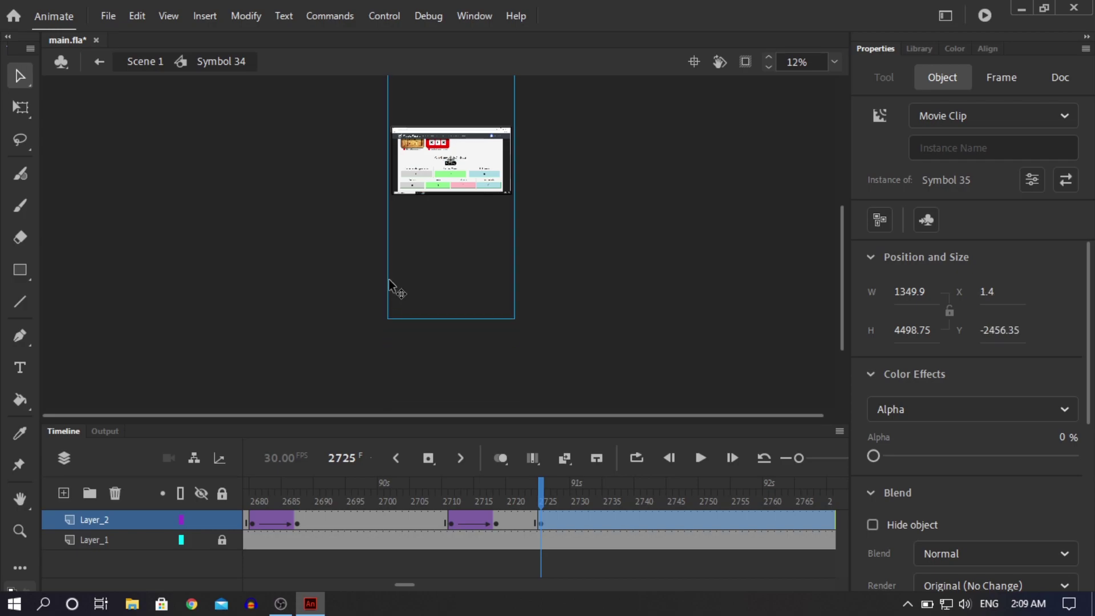
key("shift+Up")
key("shift+Up")
key("shift+Up")
key("shift+Up")
key("shift+Up")
key("shift+Up")
key("shift+Up")
key("shift+Up")
key("shift+Up")
key("shift+Up")
key("shift+Up")
key("shift+Up")
key("shift+Up")
key("shift+Up")
key("shift+Up")
key("shift+Up")
key("shift+Up")
key("shift+Up")
key("shift+Up")
key("shift+Up")
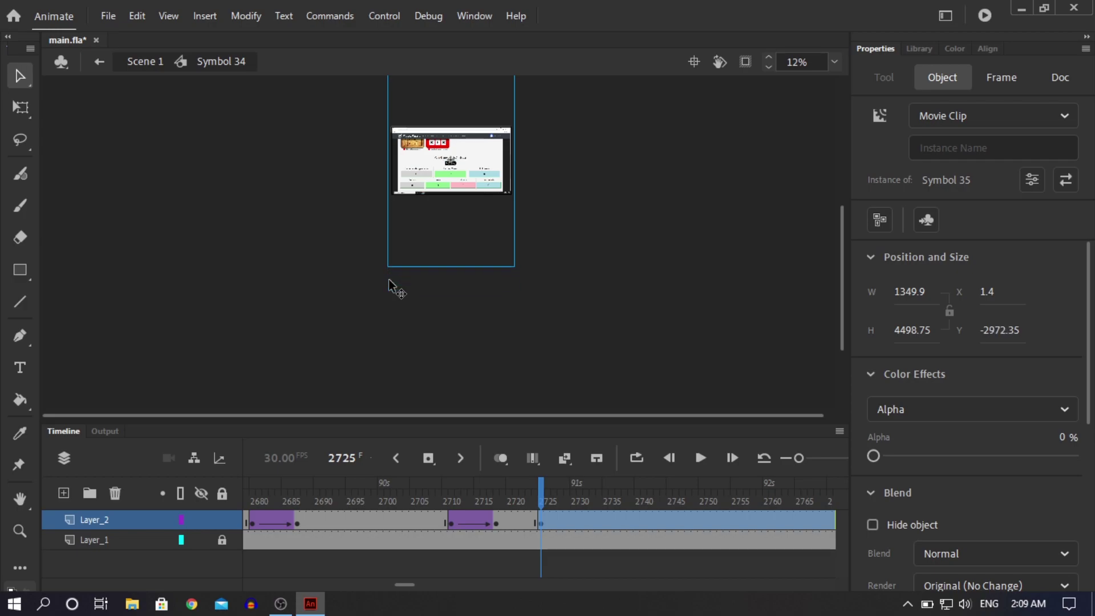
key("shift+Up")
key("shift+Up")
key("shift+Up")
key("shift+Up")
key("shift+Up")
key("shift+Up")
key("shift+Up")
key("shift+Up")
key("shift+Up")
key("shift+Up")
key("shift+Up")
key("shift+Up")
key("shift+Up")
key("shift+Up")
key("shift+Up")
key("shift+Up")
key("shift+Up")
key("shift+Up")
key("shift+Up")
key("shift+Up")
key("shift+Up")
key("shift+Up")
key("shift+Up")
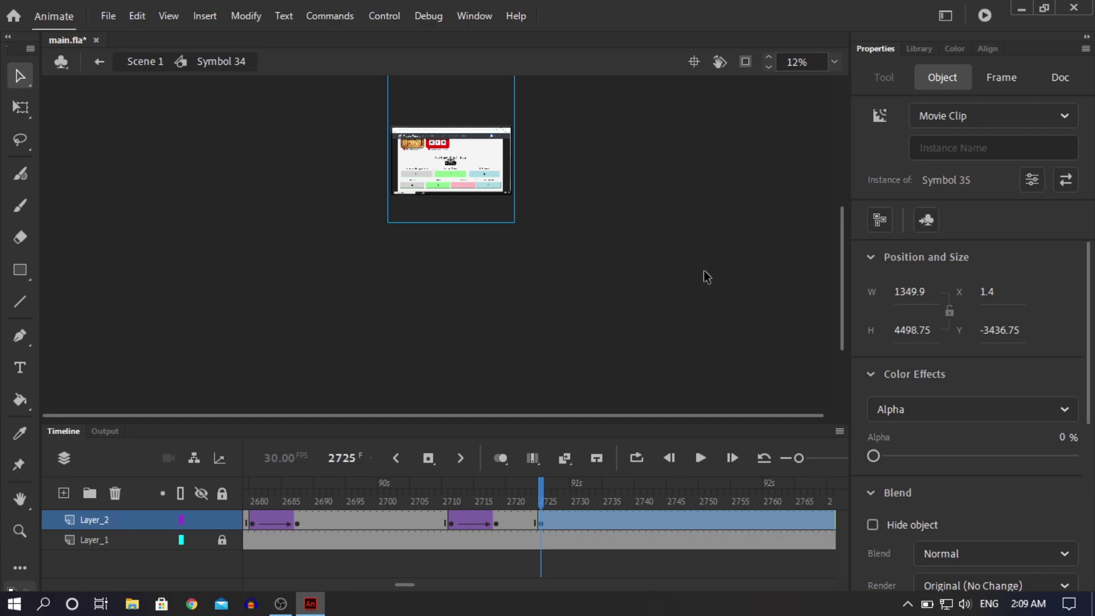
Step: Reopen Symbol 35, lock Layer_1, and draw a white rectangle about 274 by 115 around the Views box on Layer_2
scroll(455, 171, "up", 1)
scroll(456, 171, "up", 3)
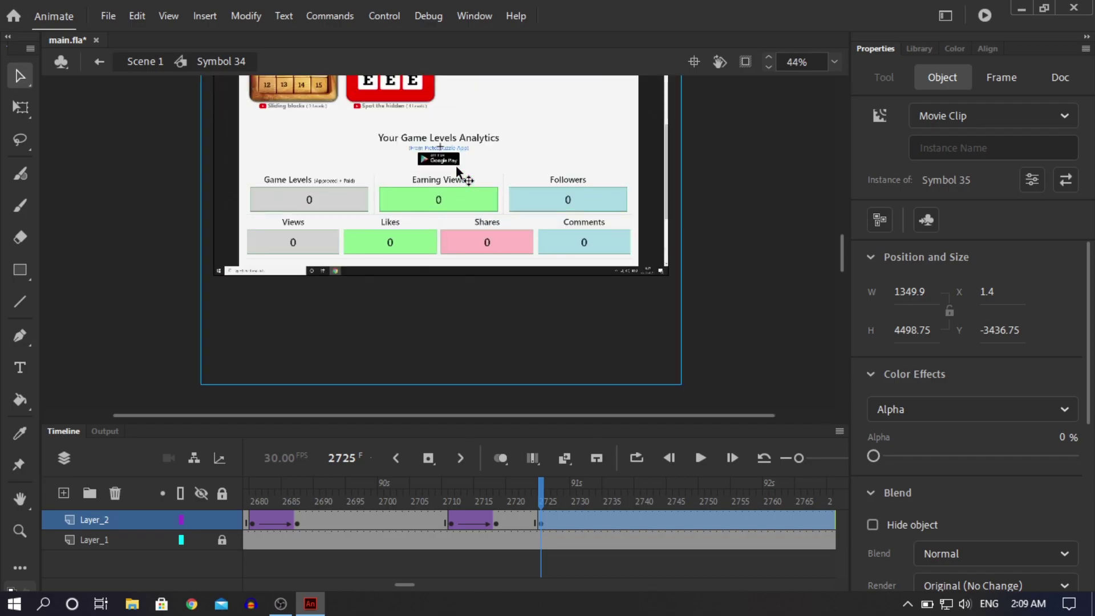
double_click(494, 185)
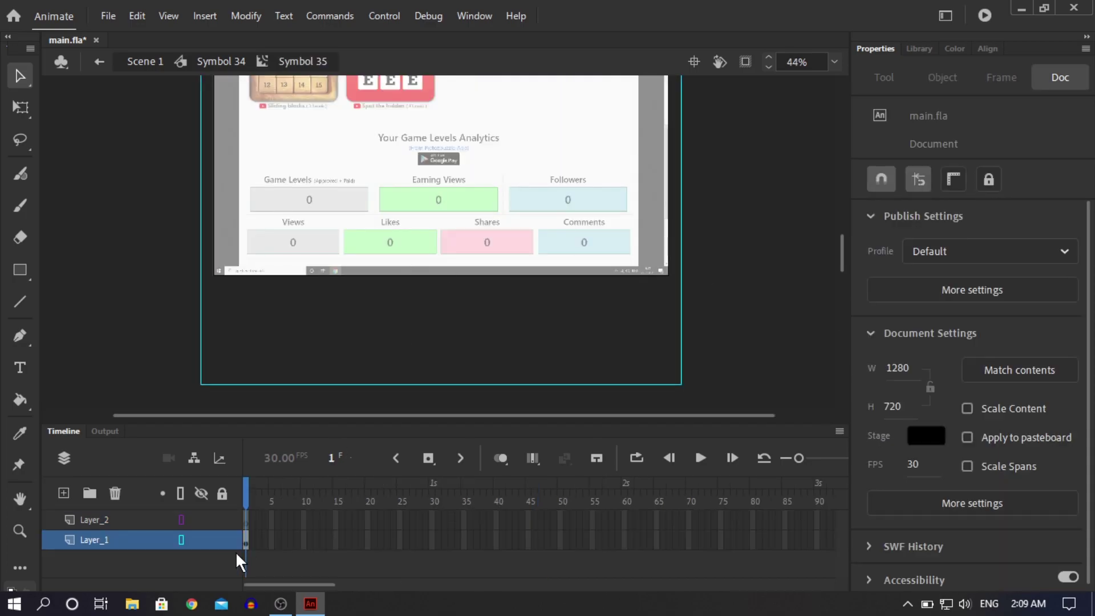
left_click(225, 538)
left_click(119, 523)
left_click(21, 268)
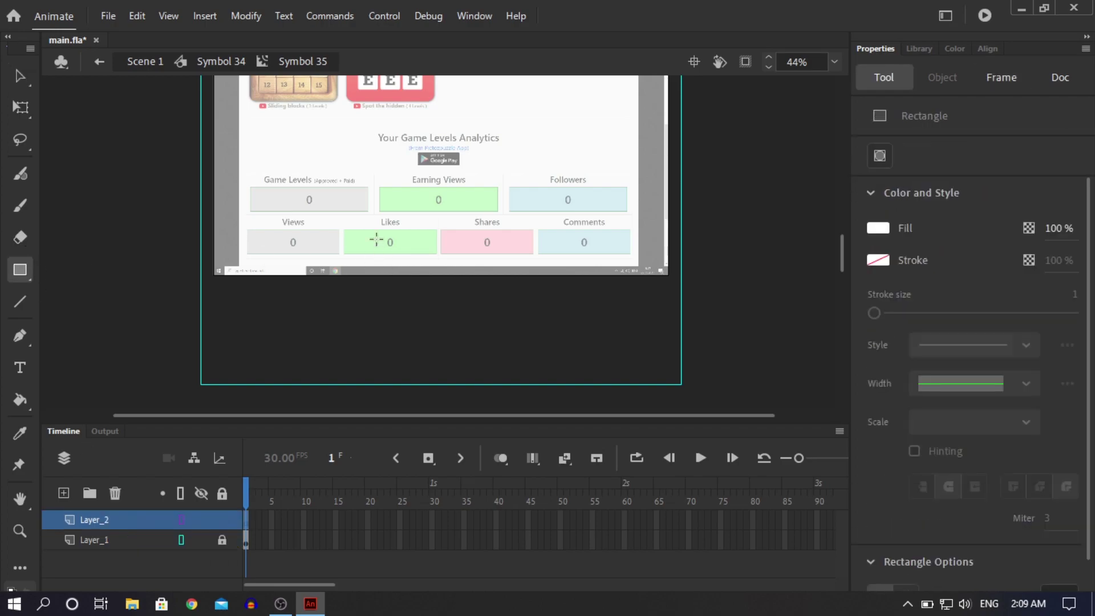
scroll(294, 175, "up", 1)
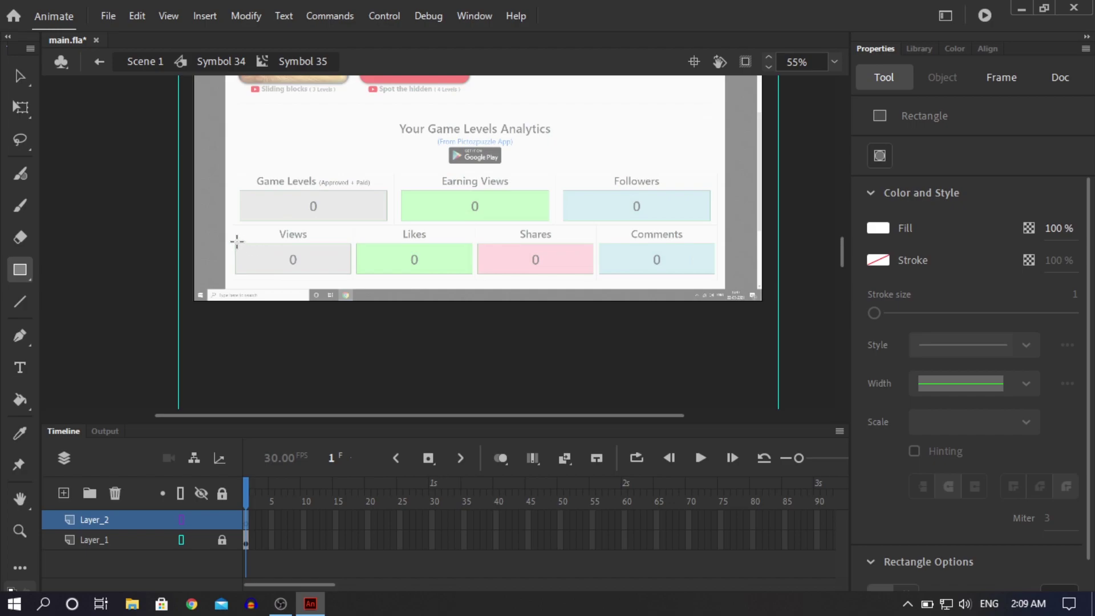
left_click_drag(233, 228, 355, 279)
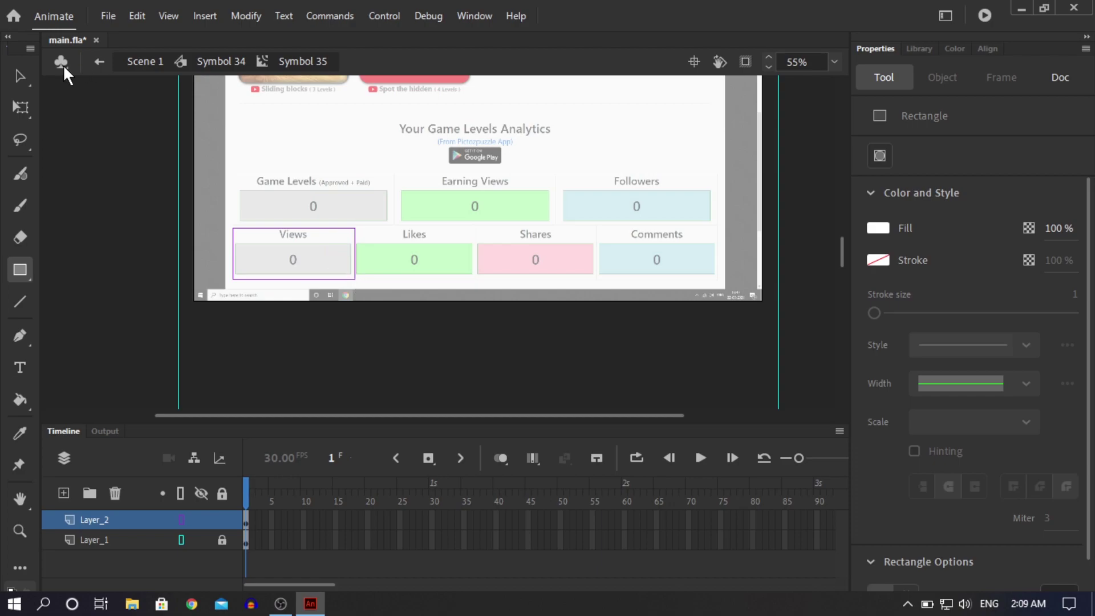
Step: Cut the Views rectangle from Layer_2 and paste it in place on the unlocked Layer_1
left_click(26, 76)
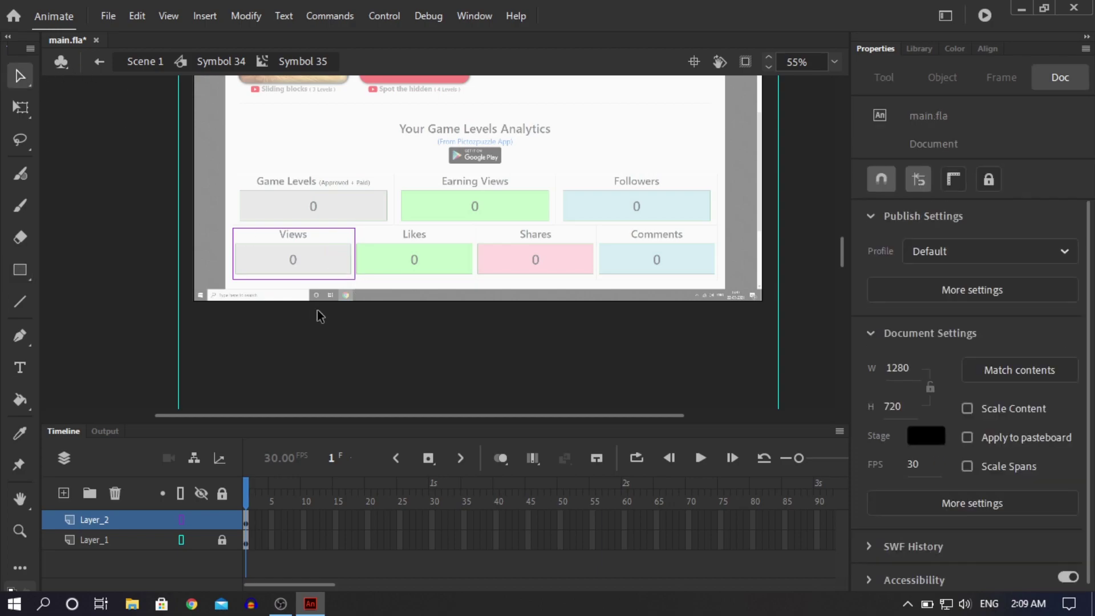
double_click(313, 279)
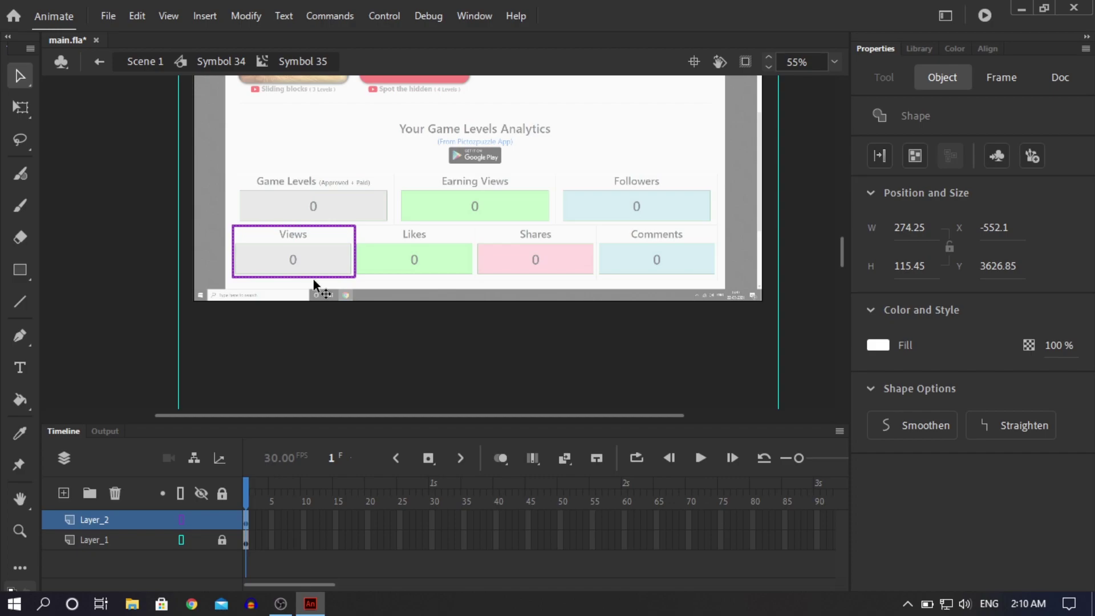
key("Delete")
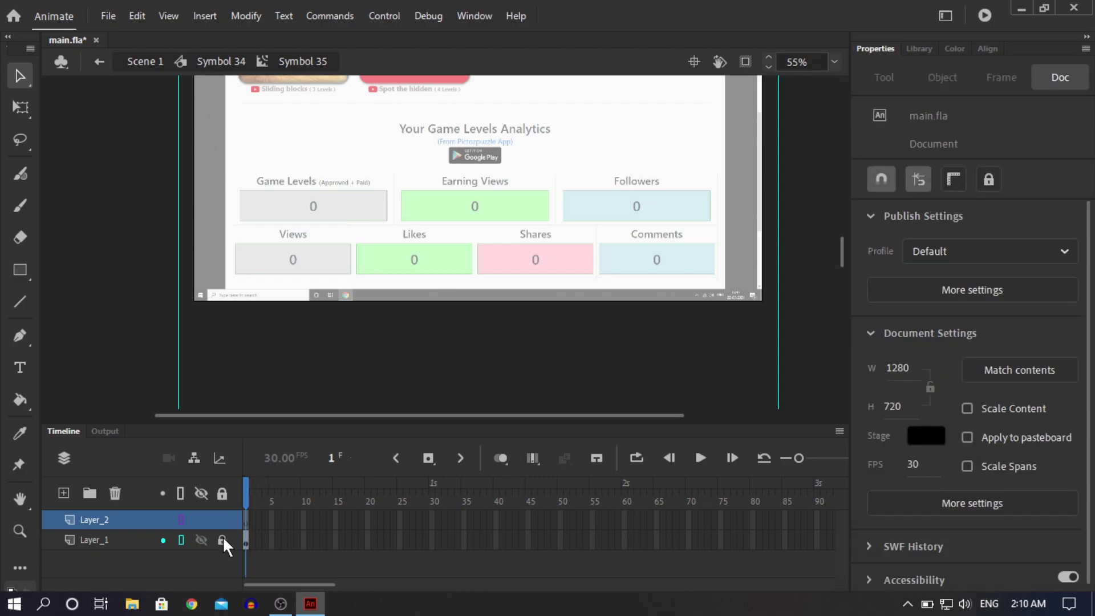
left_click(130, 539)
key("ctrl+shift+v")
left_click(95, 265)
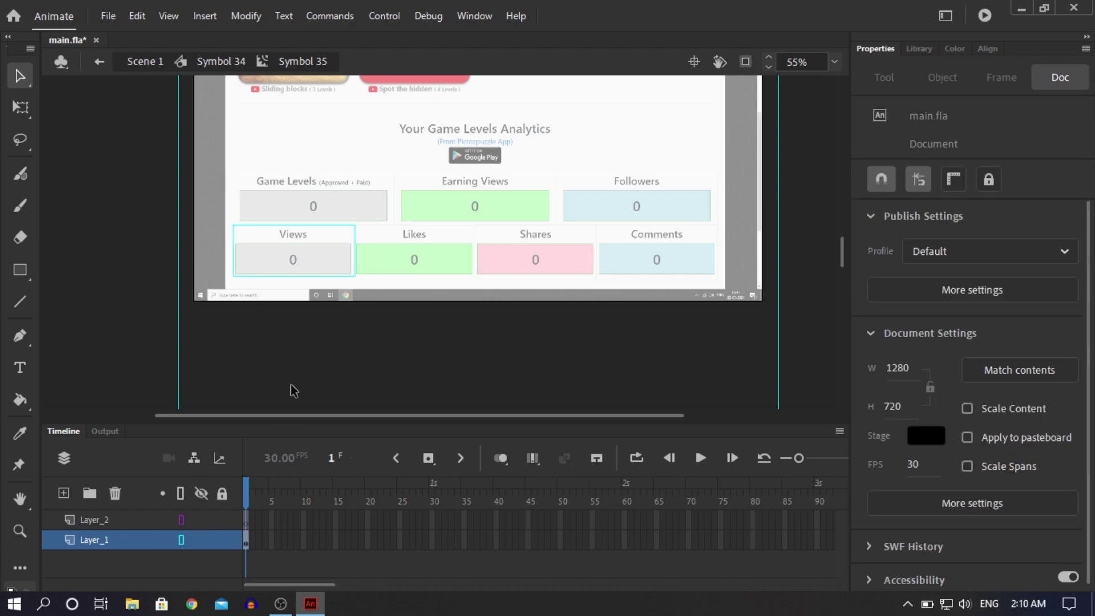
Step: Show Layer_1 filled, delete the white rectangle to cut a Views opening in the black shape, and return to Symbol 34
double_click(316, 276)
key("ctrl+shift+a")
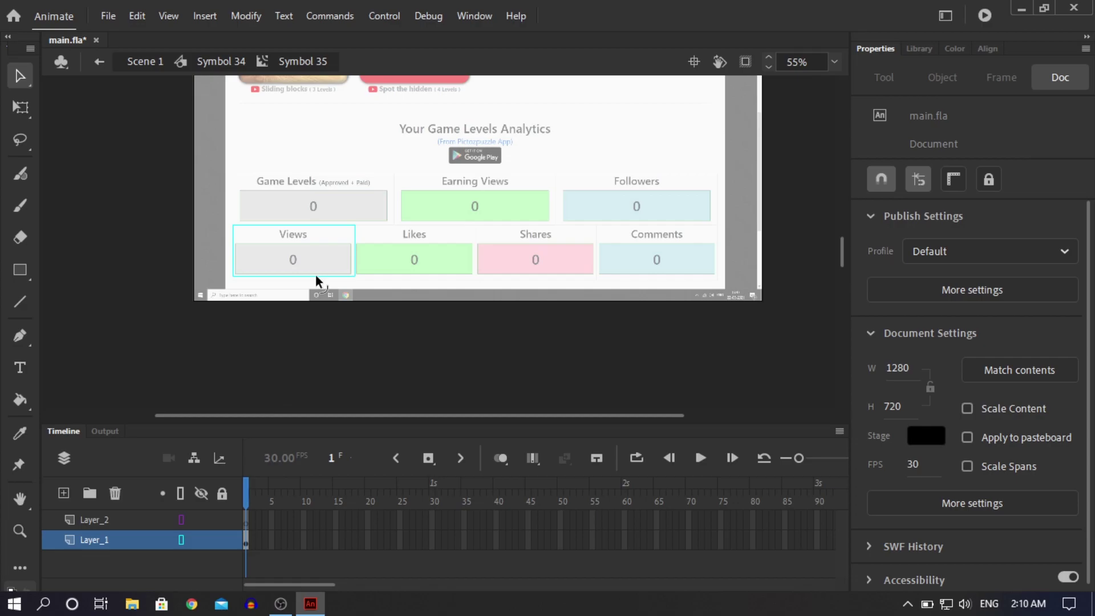
left_click(183, 536)
left_click(93, 258)
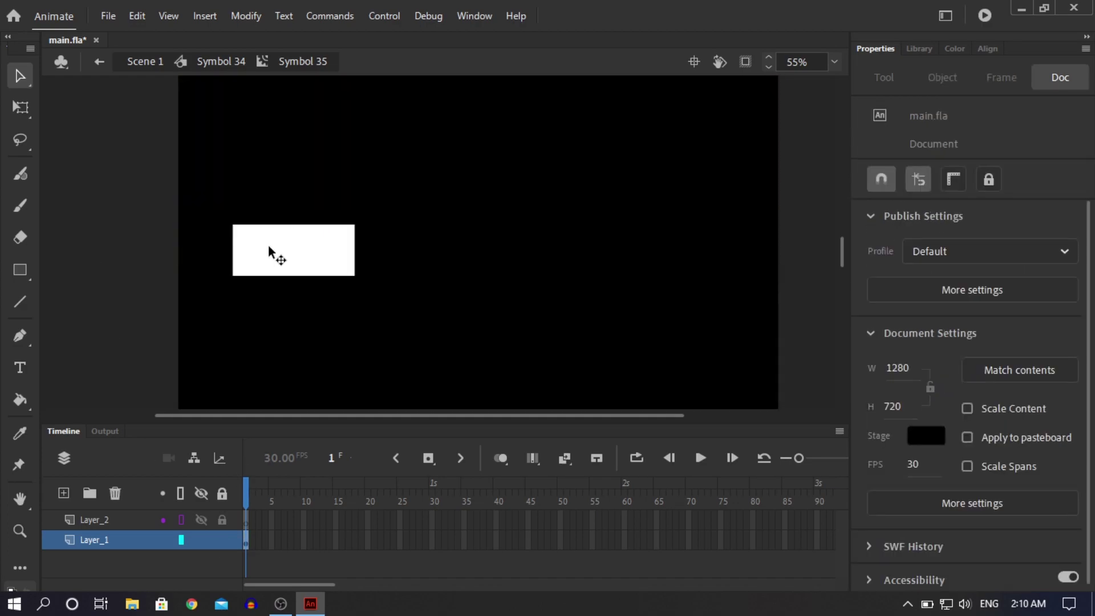
left_click(268, 245)
key("Delete")
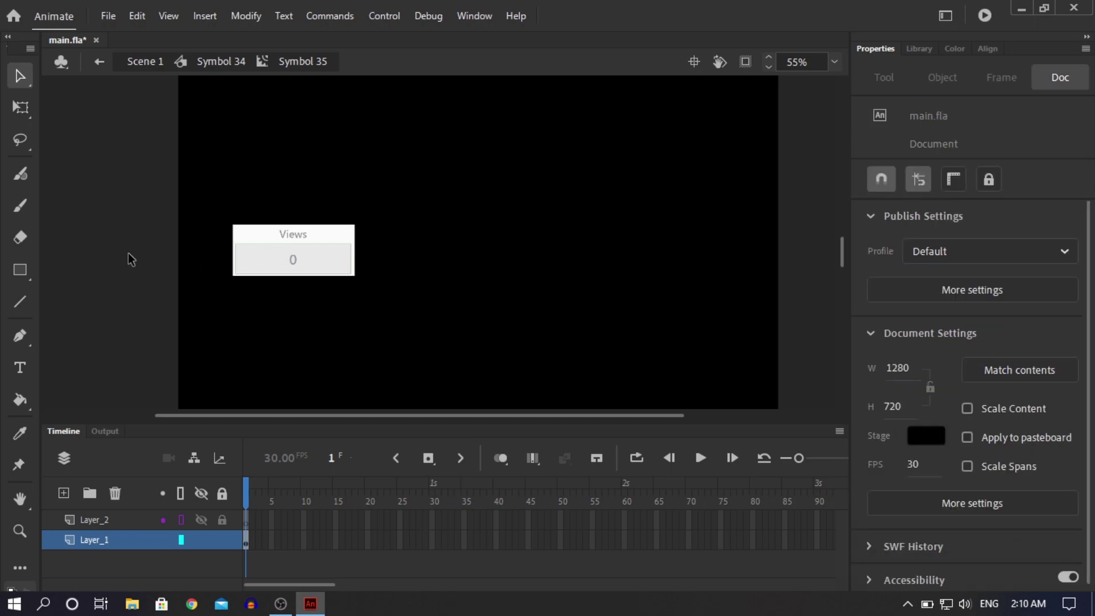
double_click(128, 252)
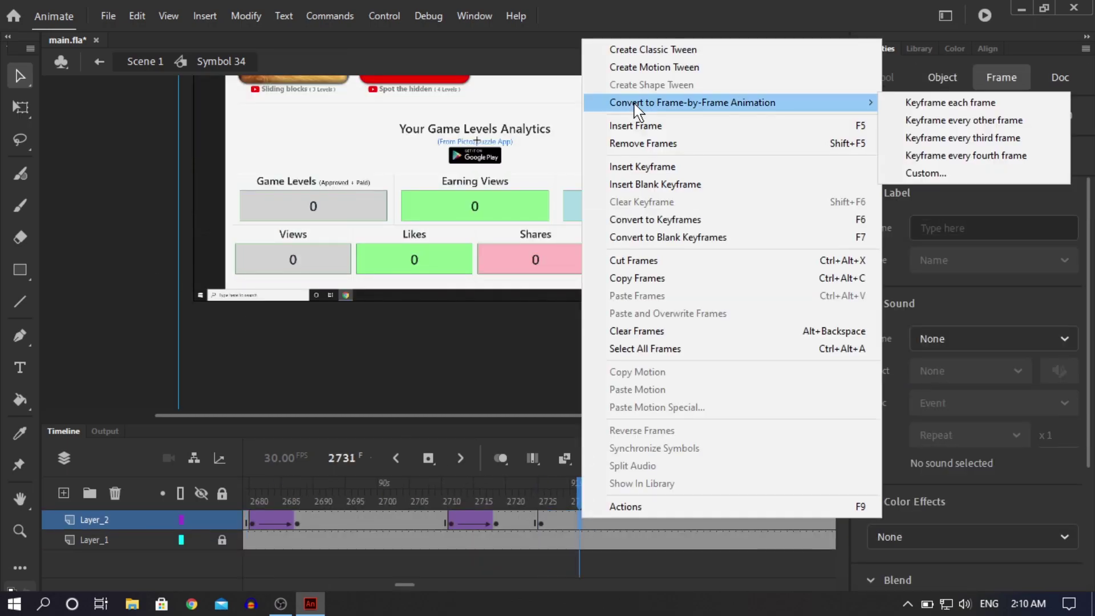
Step: Add a Layer_2 keyframe at frame 2732 and create a classic tween between frames 2725 and 2732
left_click(643, 166)
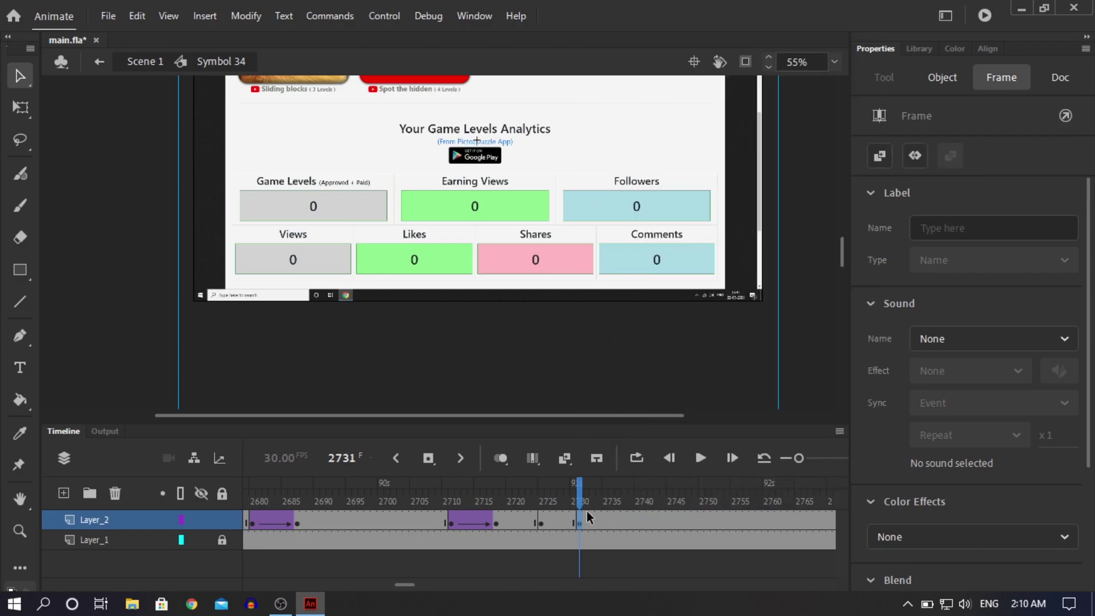
left_click(567, 519)
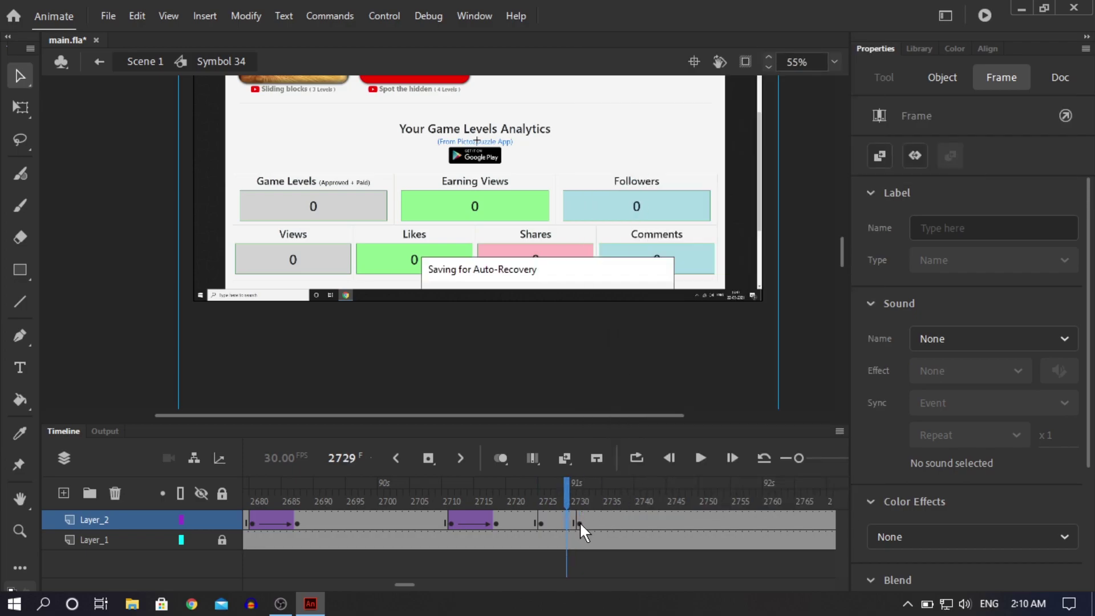
left_click(580, 522)
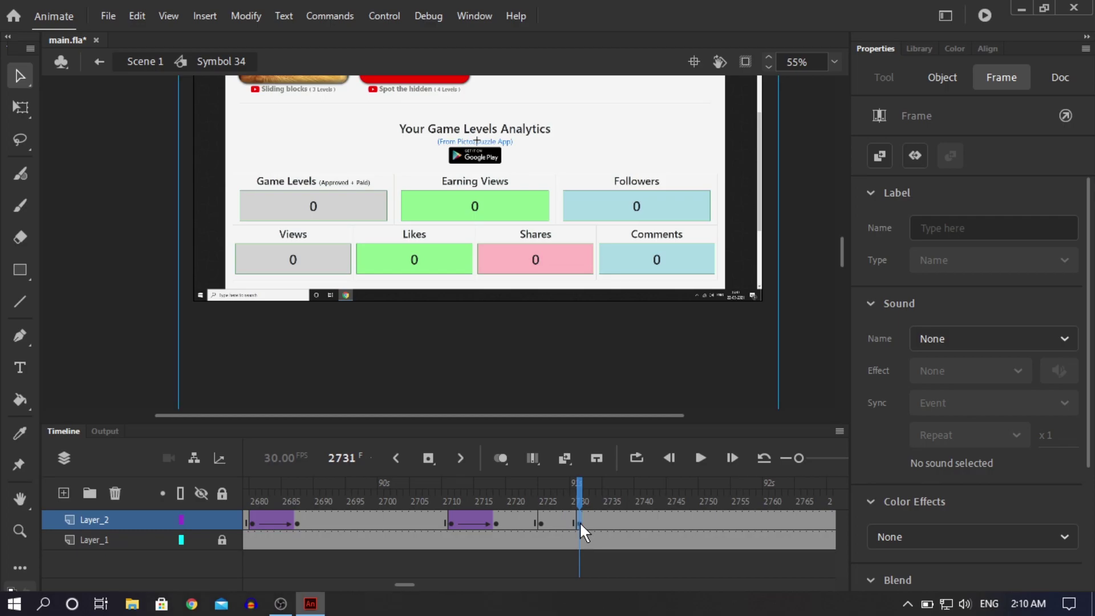
left_click(586, 522)
right_click(550, 523)
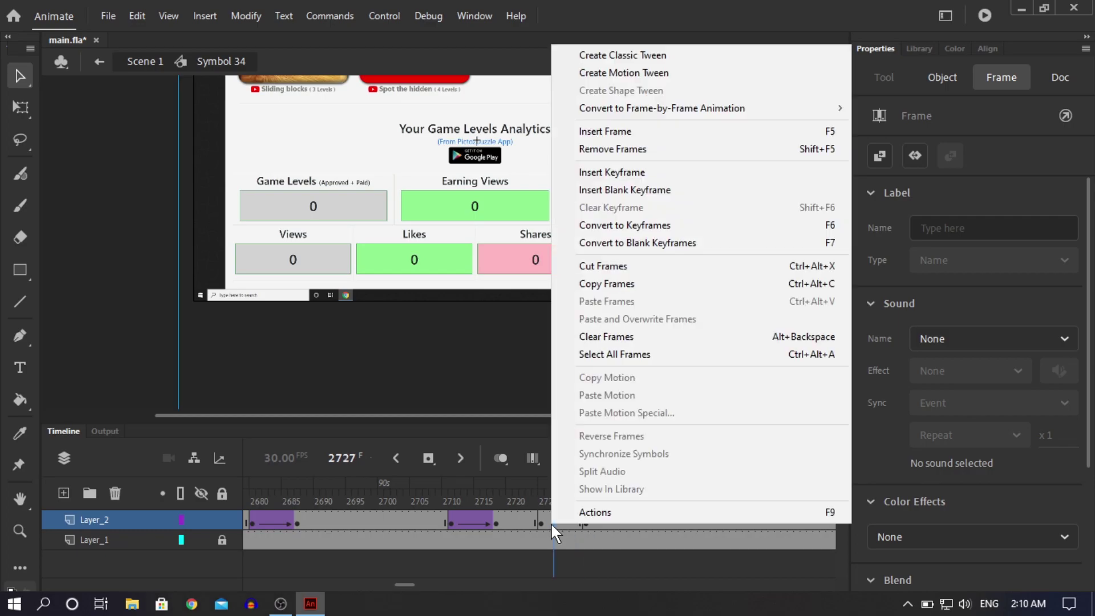
left_click(621, 57)
Step: Set the overlay instance's alpha to 80% at frame 2732
left_click(585, 521)
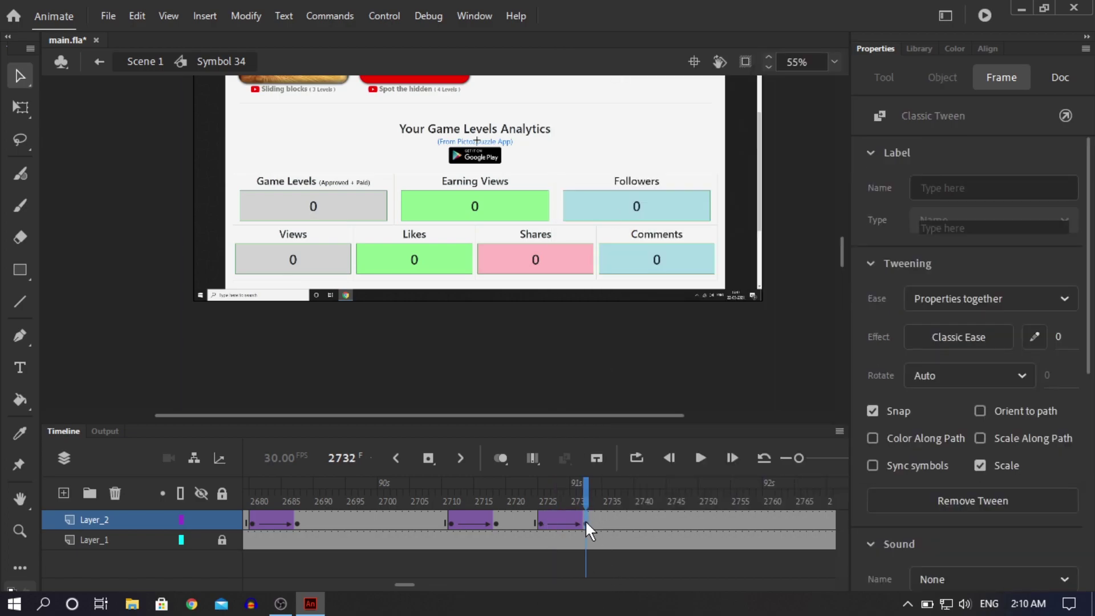
left_click(497, 204)
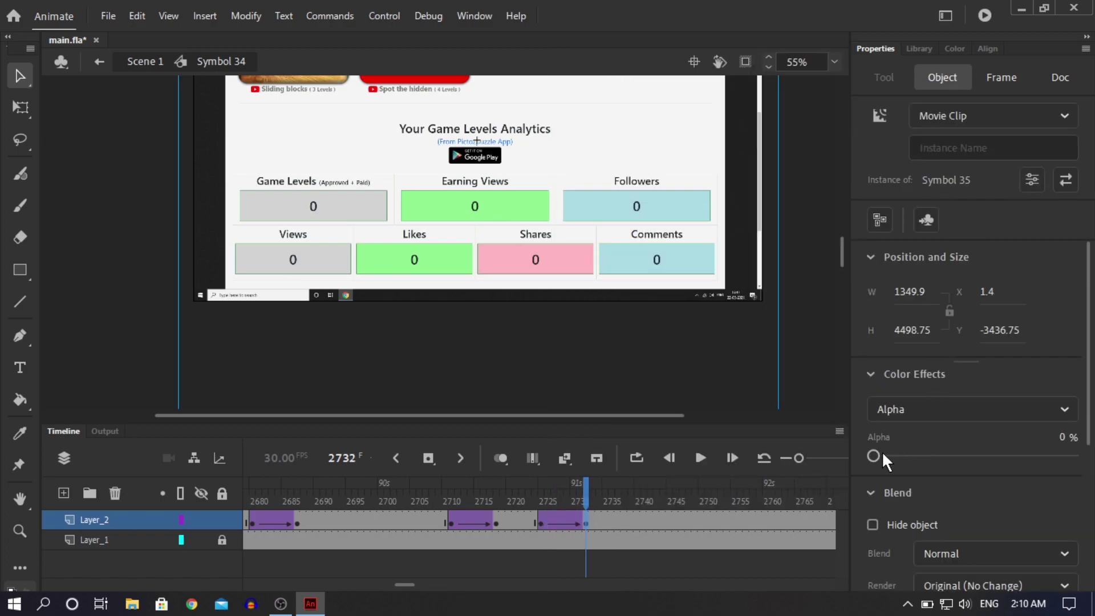
left_click(1062, 438)
type("80")
left_click(74, 282)
scroll(73, 282, "down", 2)
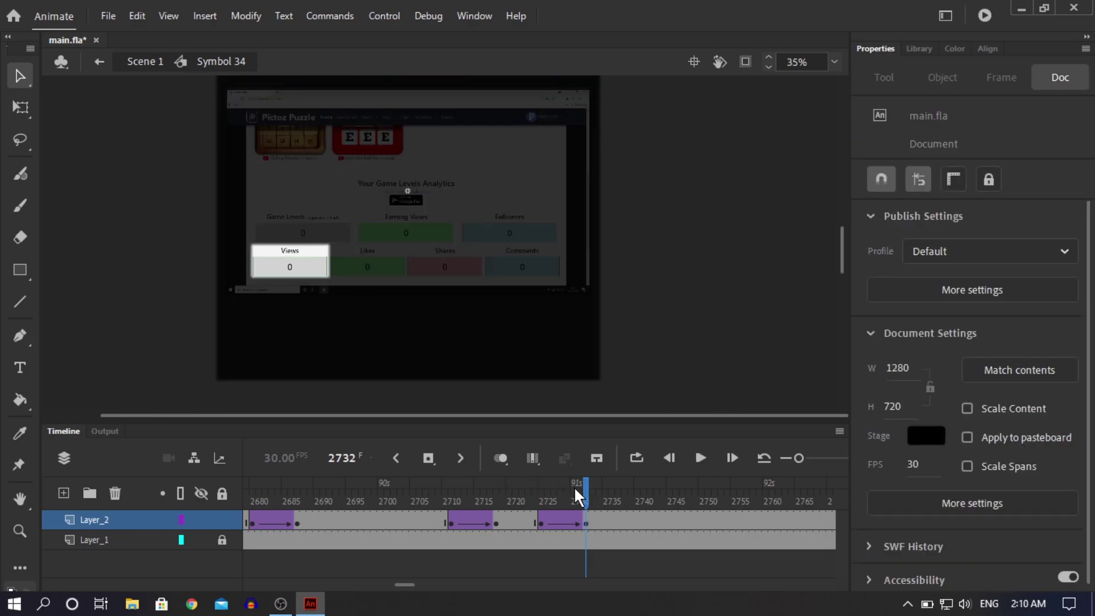
Step: Duplicate the Views fade-in tween on Layer_2 at frames 2781 to 2788 and reverse the copied frames into a fade-out
left_click_drag(590, 489, 639, 529)
left_click_drag(540, 521, 736, 518)
right_click(736, 518)
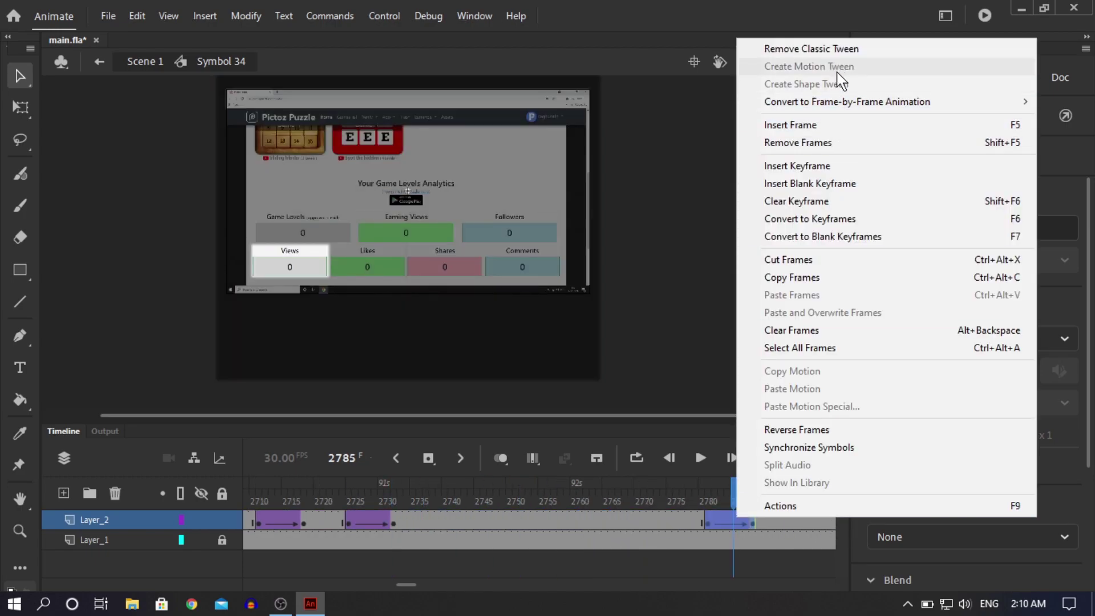
left_click(794, 431)
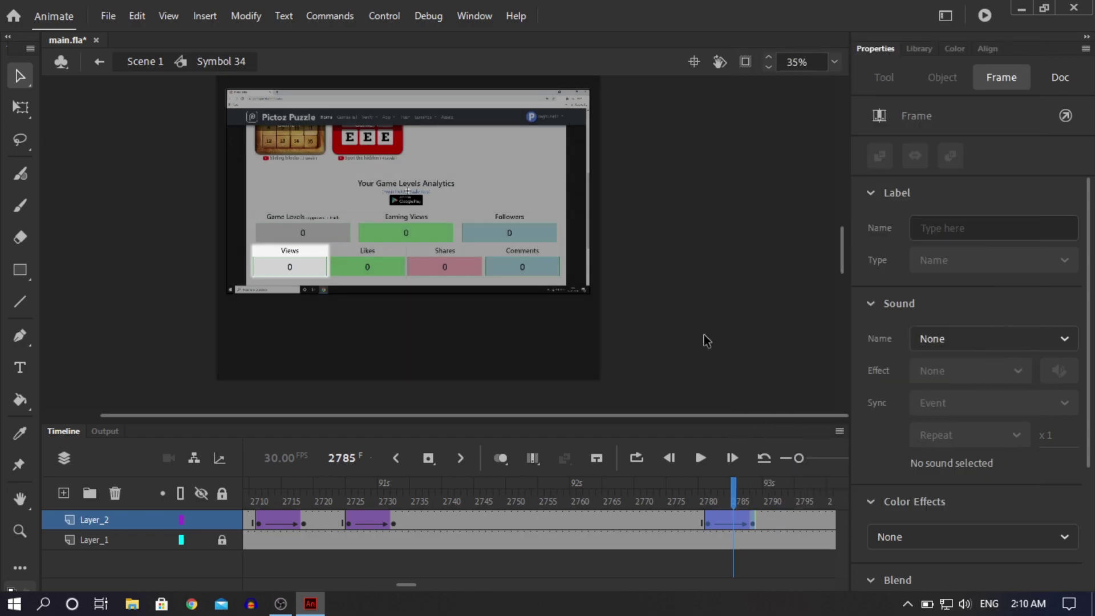
Step: Preview the Views spotlight in Scene 1 and shift the Views fade-in and the preceding tween in Symbol 34 eight frames later
double_click(691, 284)
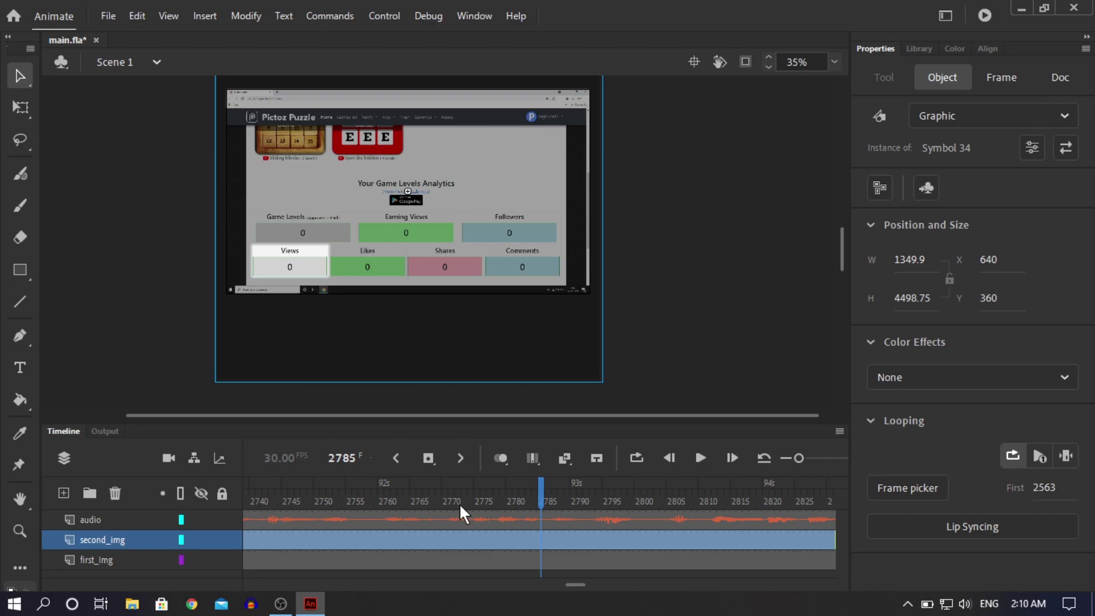
left_click_drag(471, 494, 121, 508)
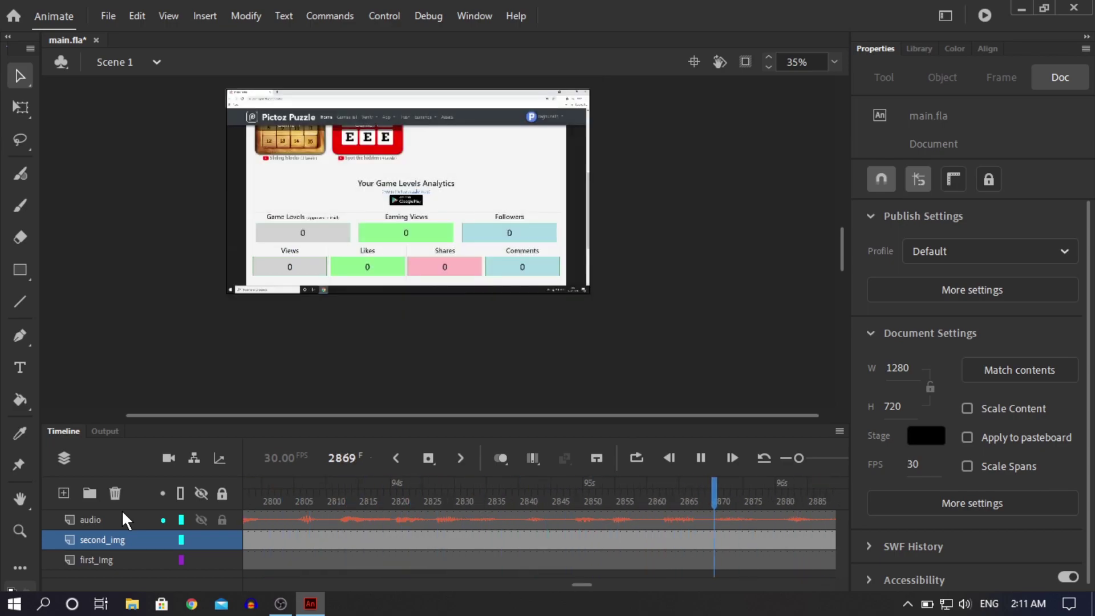
double_click(359, 207)
left_click_drag(411, 583, 402, 587)
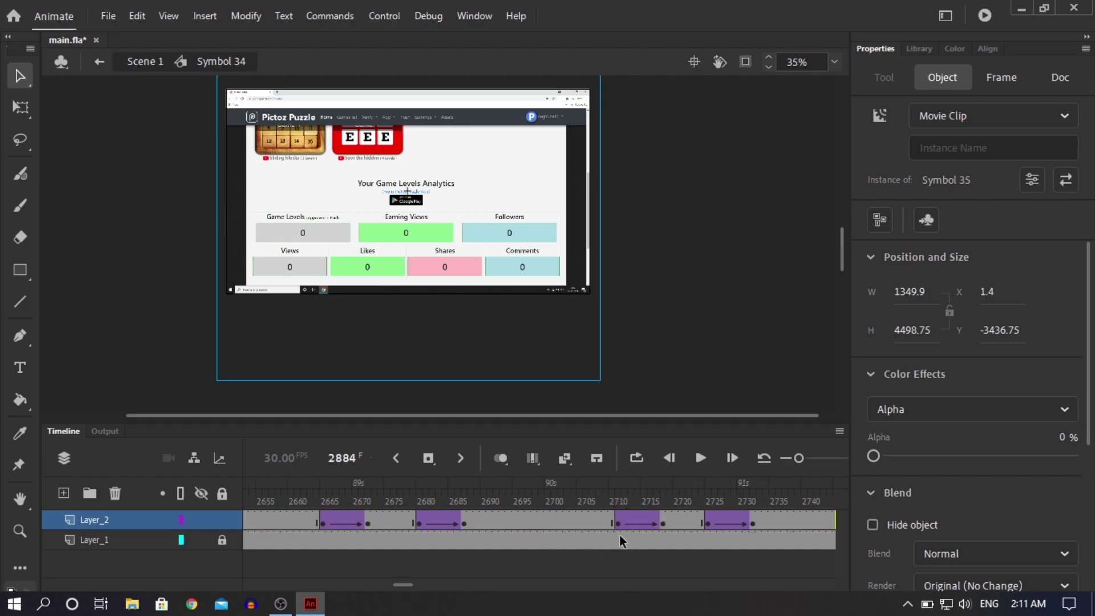
left_click_drag(617, 522, 752, 520)
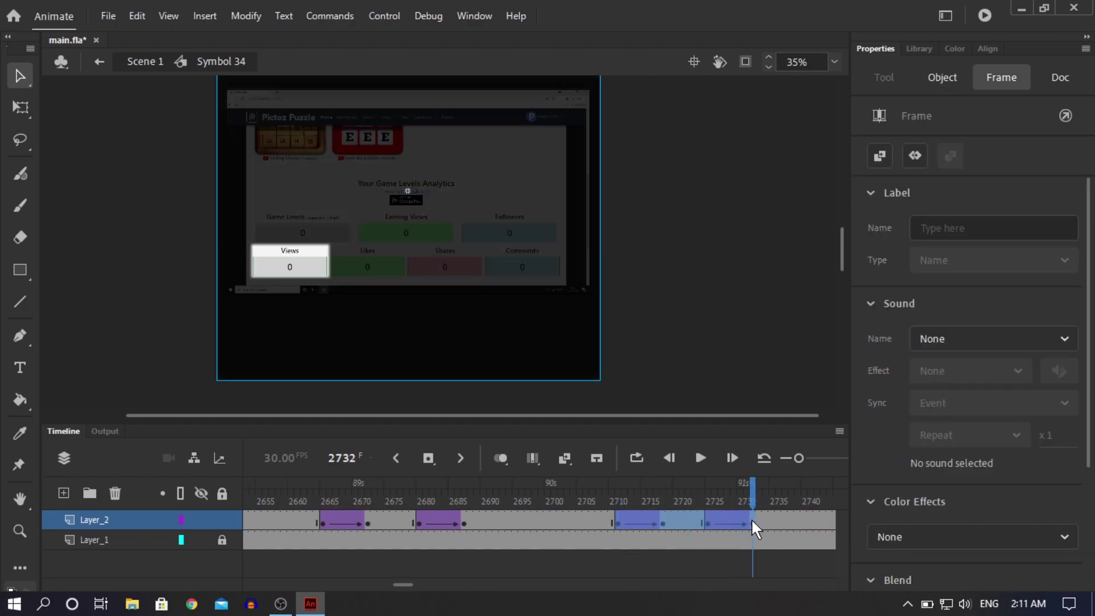
left_click_drag(682, 520, 735, 520)
Step: Move the Views fade-out tween on Layer_2 to frames 2799 to 2806 and save the file
mouse_move(408, 583)
left_mouse_down()
mouse_move(421, 585)
mouse_move(412, 586)
left_mouse_up()
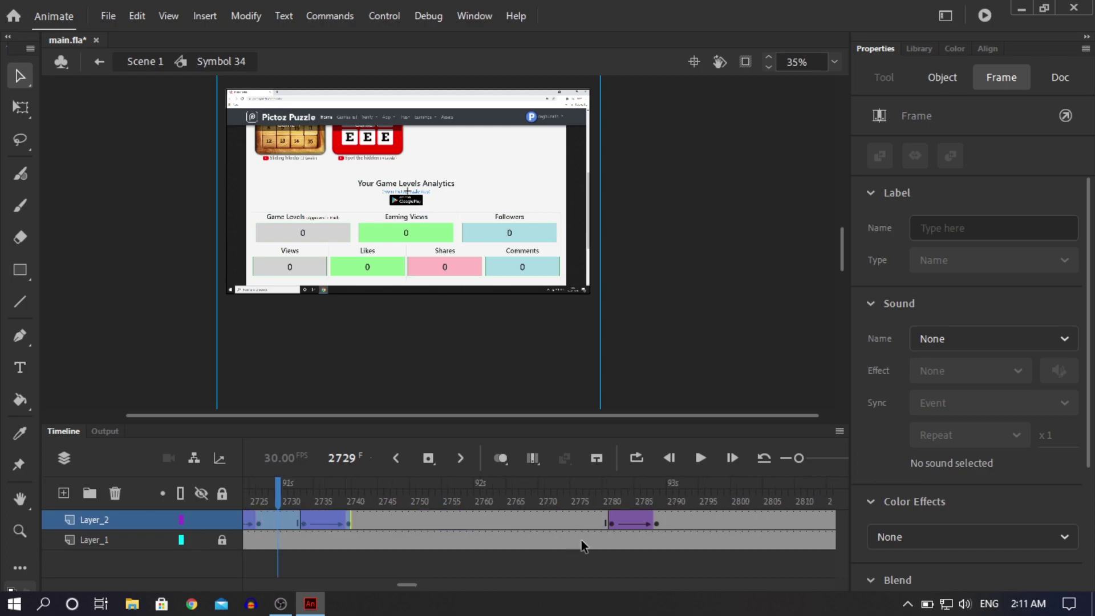
left_click_drag(608, 524, 655, 523)
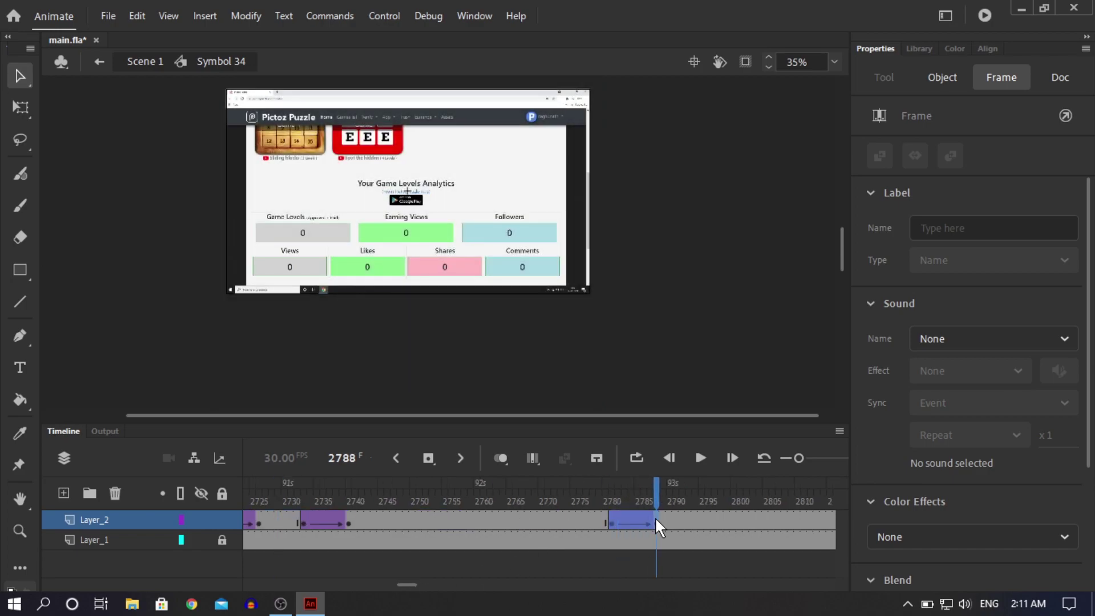
left_click(626, 522)
left_click_drag(740, 515, 744, 520)
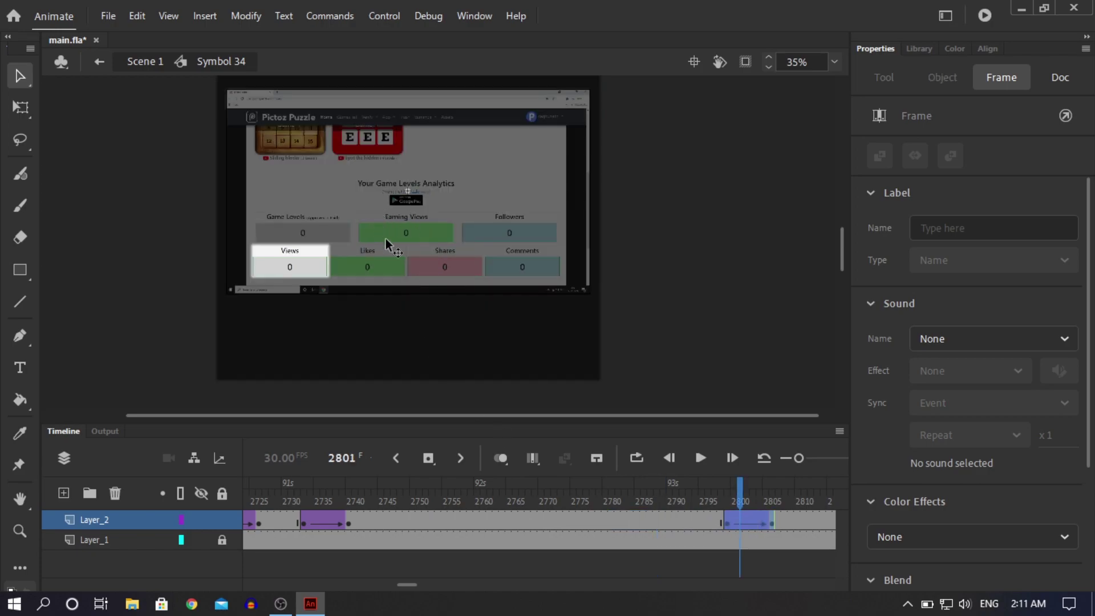
left_click(745, 486)
left_click_drag(764, 489, 761, 515)
key("ctrl+s")
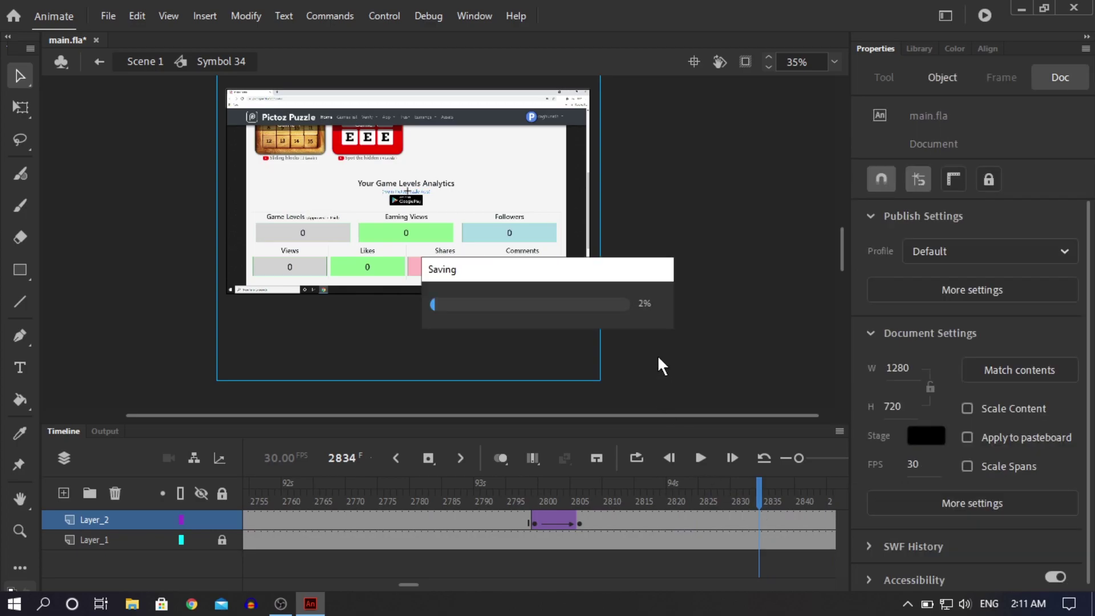
Step: Return to Scene 1 and play the spotlight sequence against the audio to locate the cue for the next spotlight
double_click(727, 263)
left_click_drag(536, 484, 180, 480)
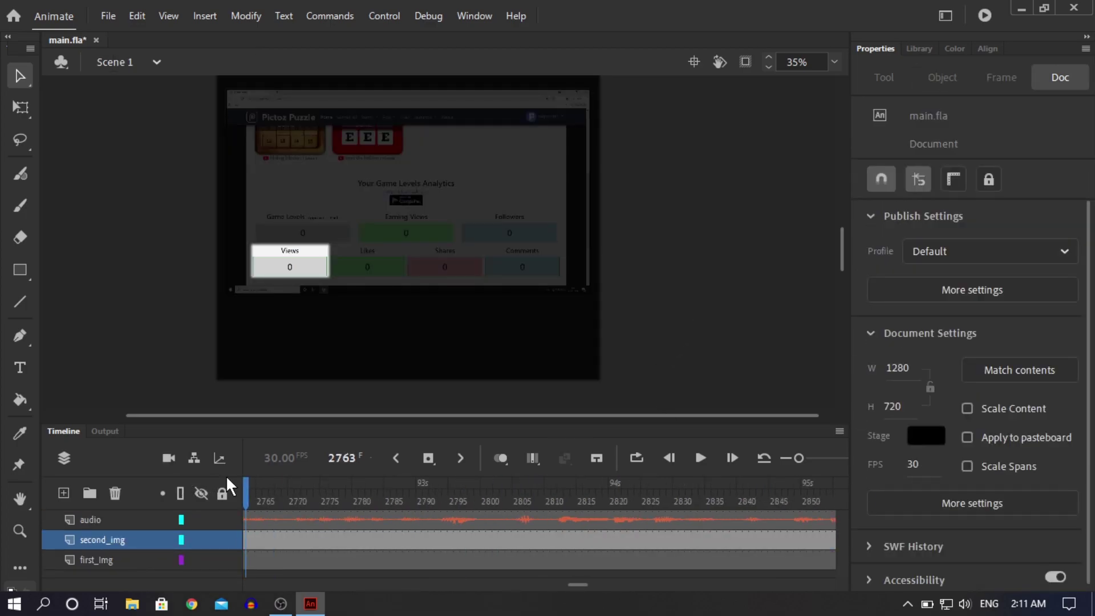
left_click_drag(254, 490, 2, 498)
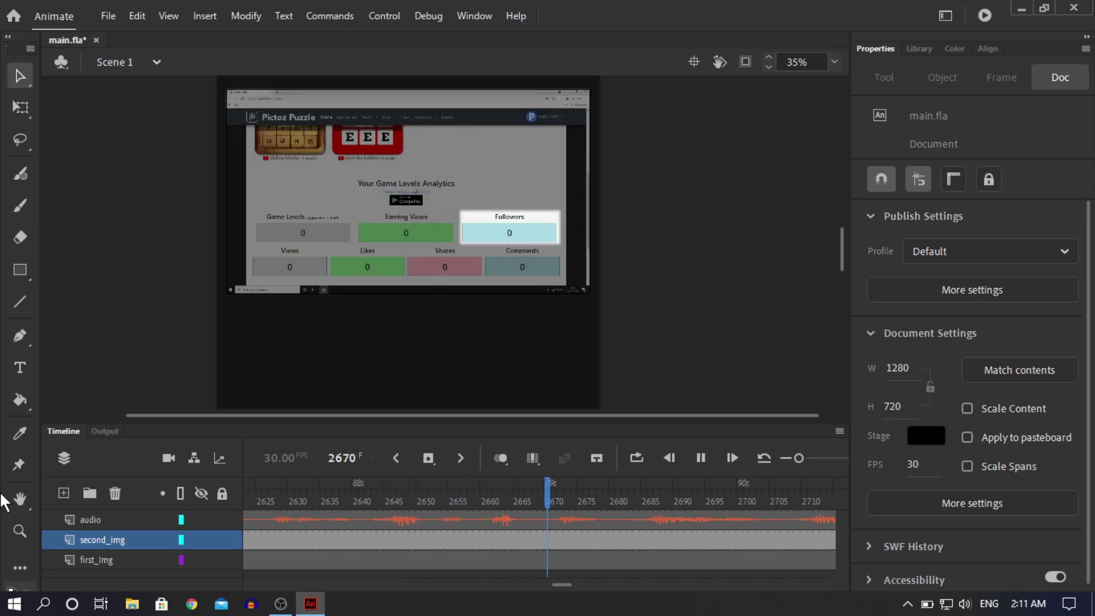
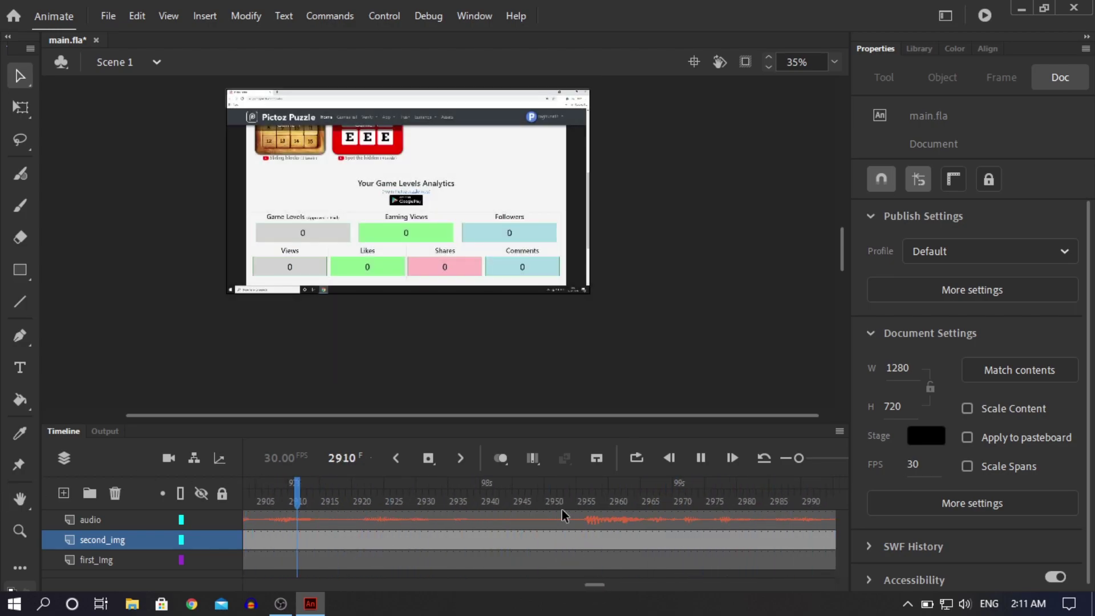
left_click_drag(348, 501, 296, 501)
key("Return")
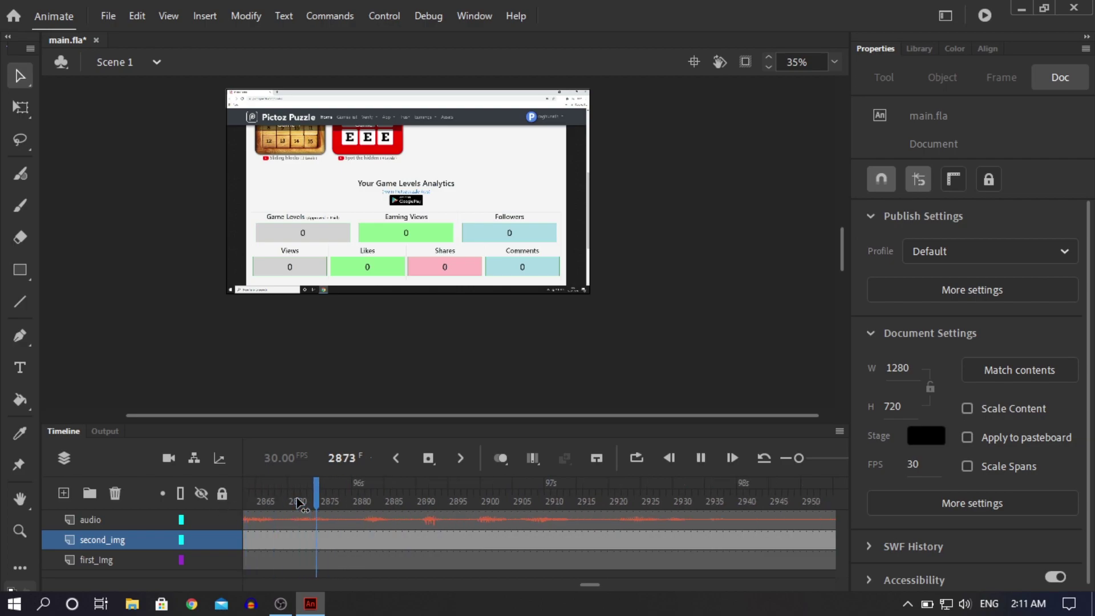
left_click_drag(301, 501, 178, 499)
key("Return")
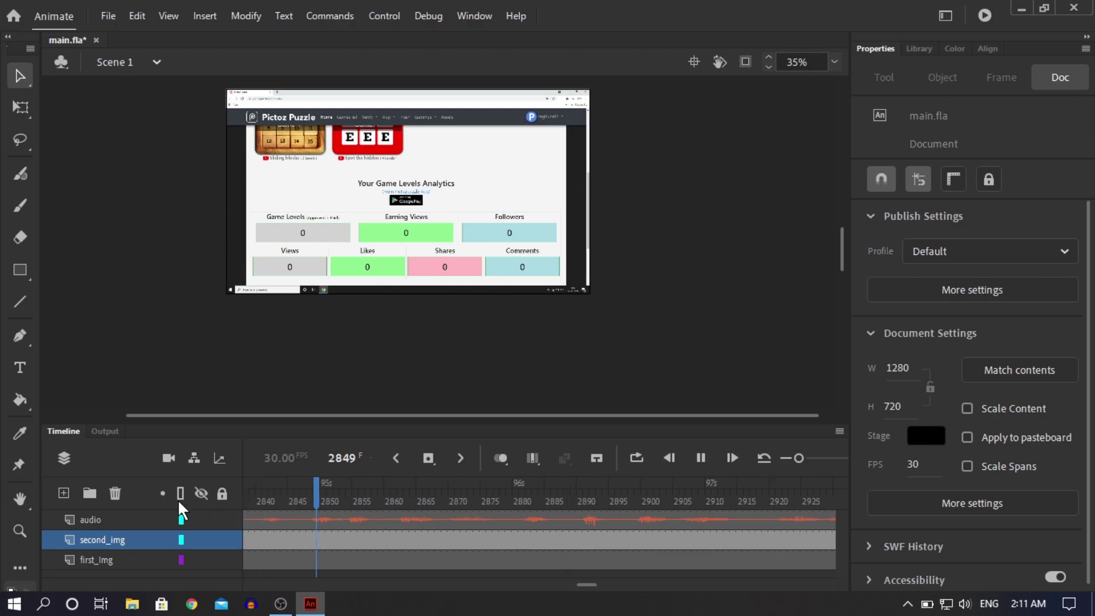
key("Return")
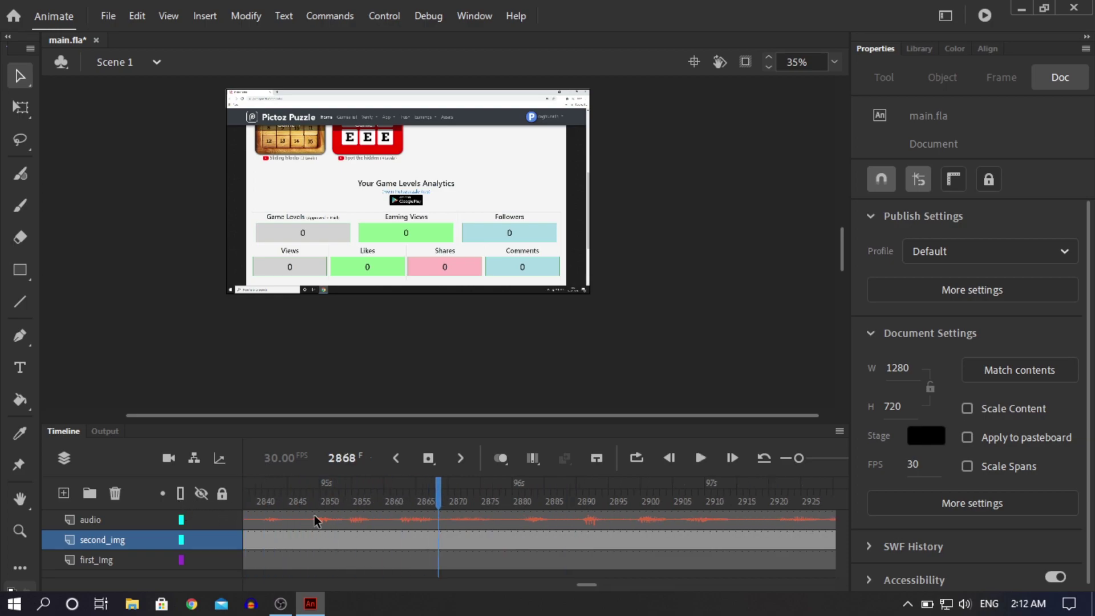
left_click(325, 501)
Step: Open Symbol 34 and insert a keyframe on Layer_2 at frame 2855
double_click(402, 220)
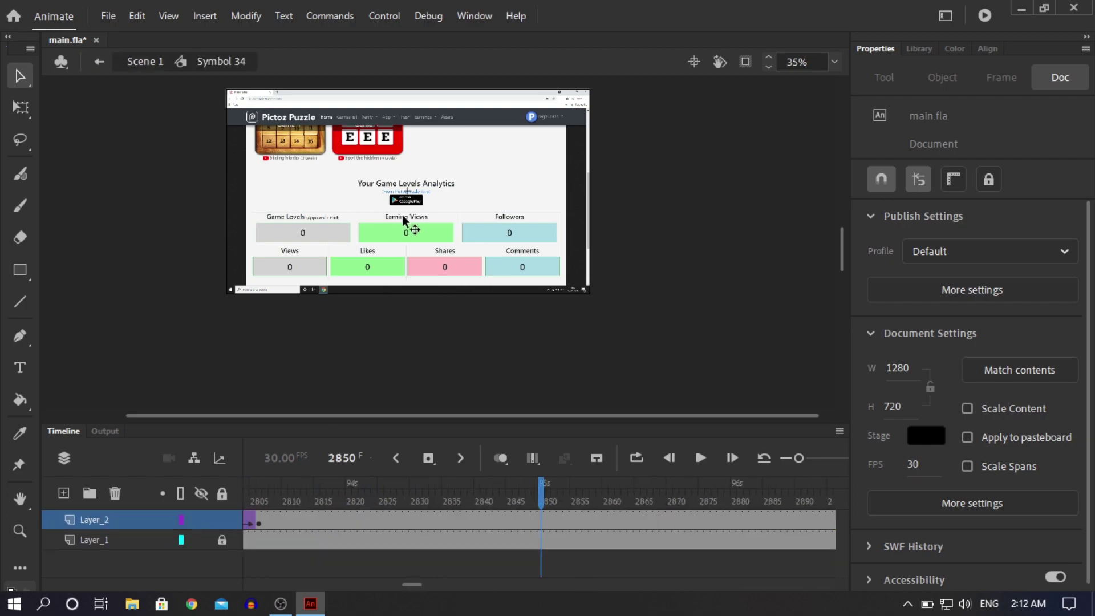
right_click(574, 519)
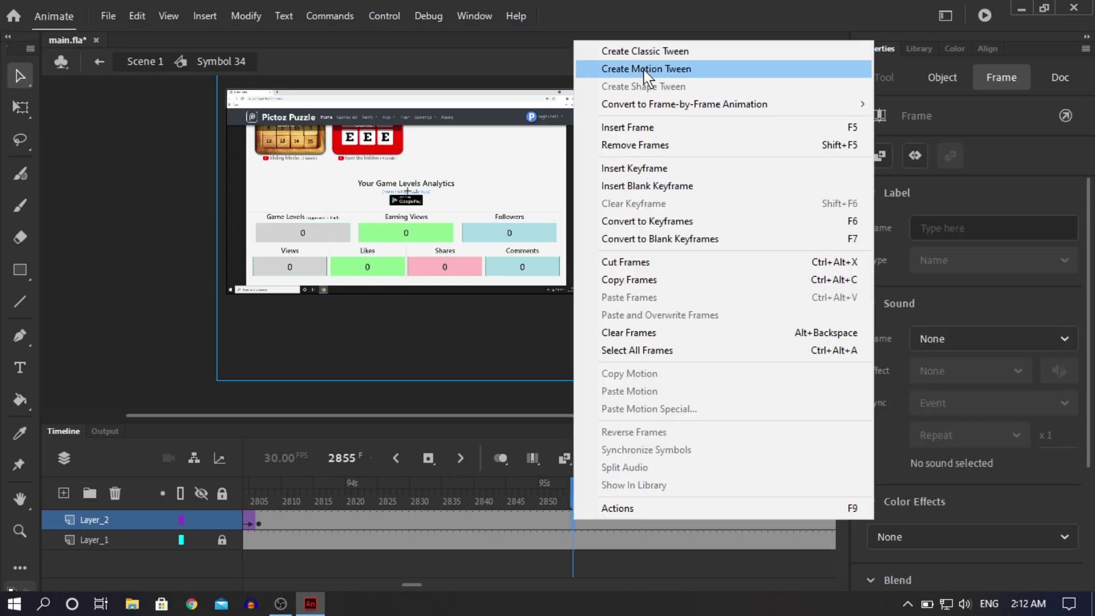
left_click(638, 169)
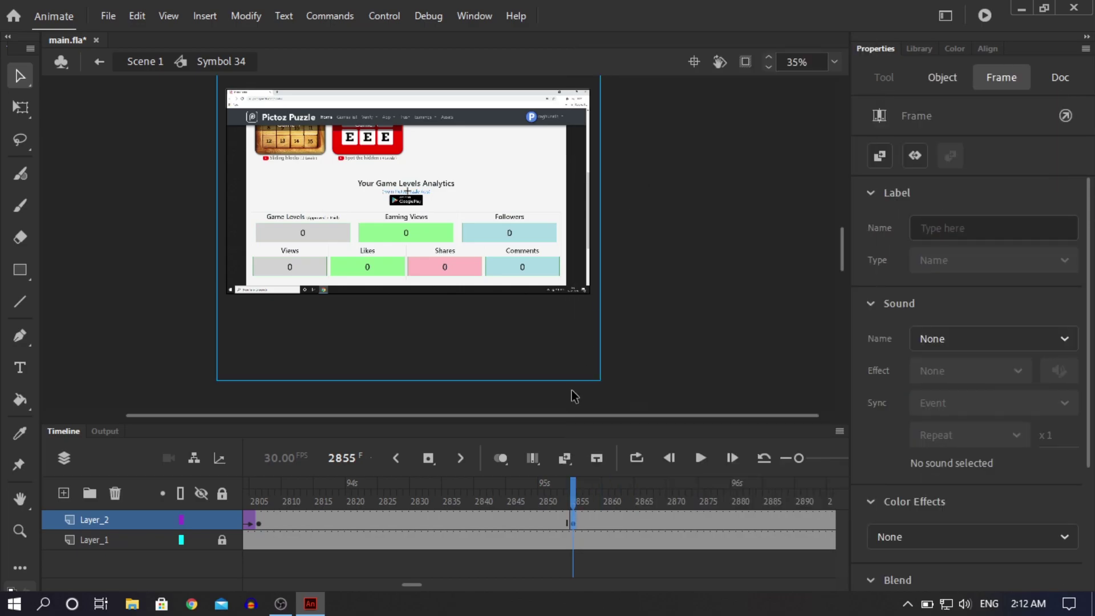
Step: Extend the bottom corners of the black shape in Symbol 35 downward to about 5964 px total height and return to Symbol 34
double_click(447, 303)
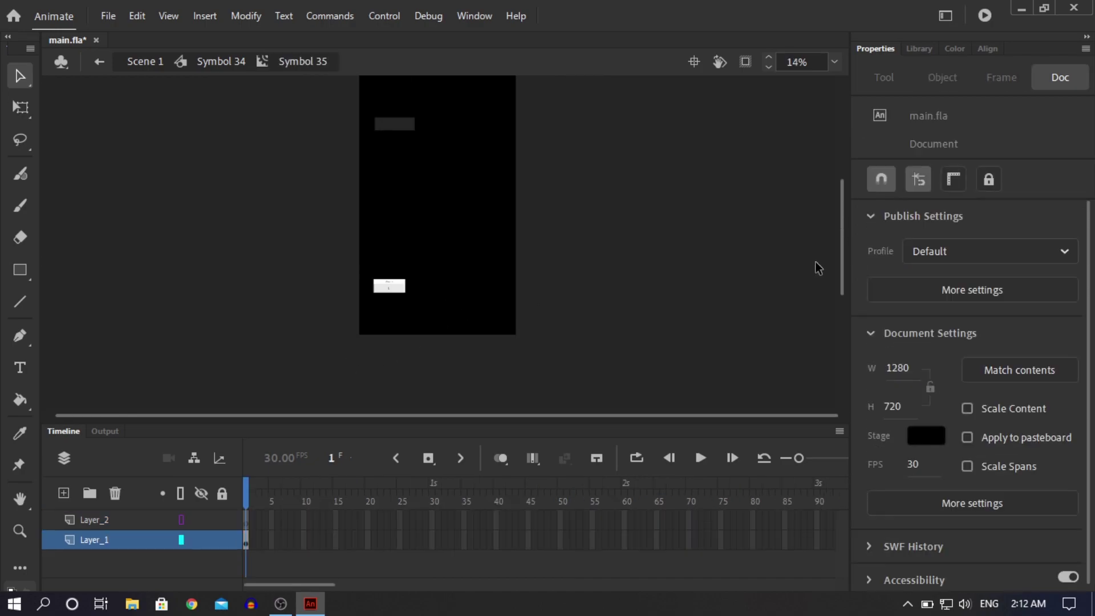
left_click_drag(840, 247, 841, 300)
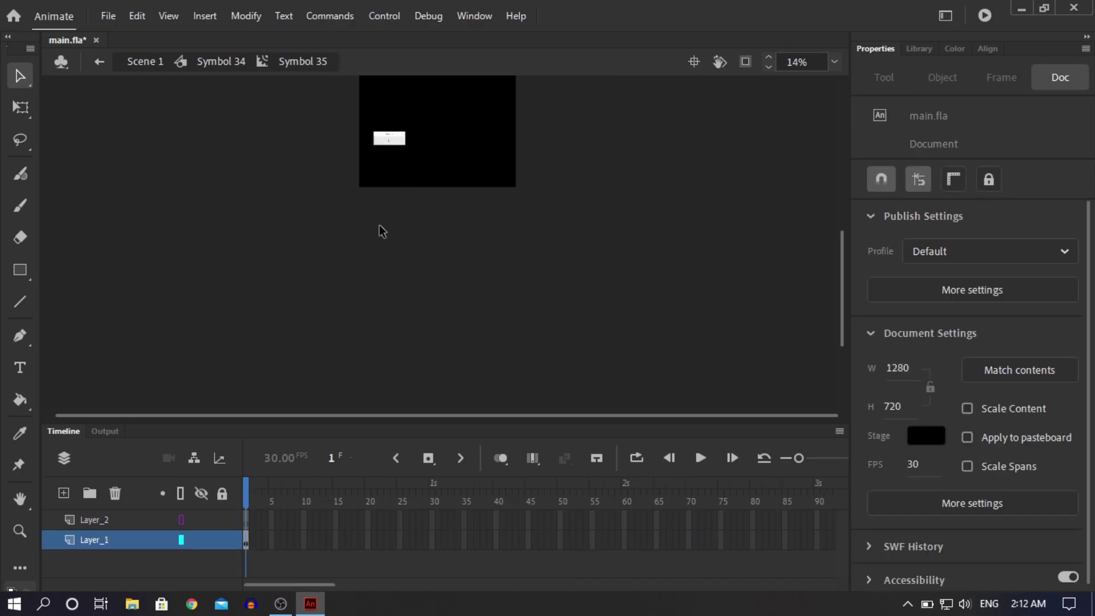
left_click_drag(360, 184, 356, 356)
left_click(369, 354)
key("Escape")
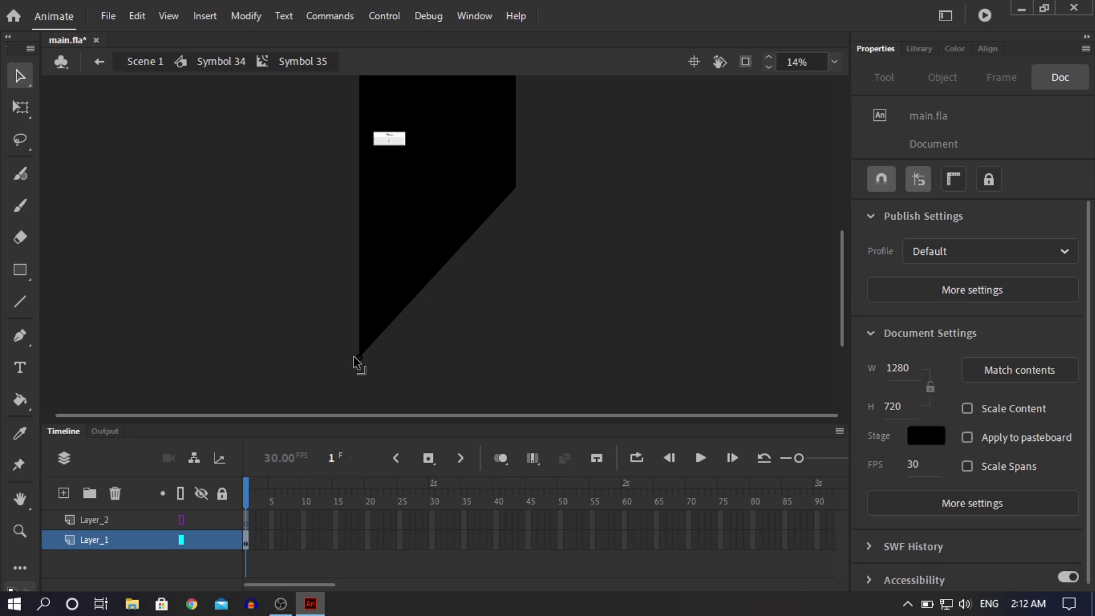
left_click_drag(514, 189, 521, 366)
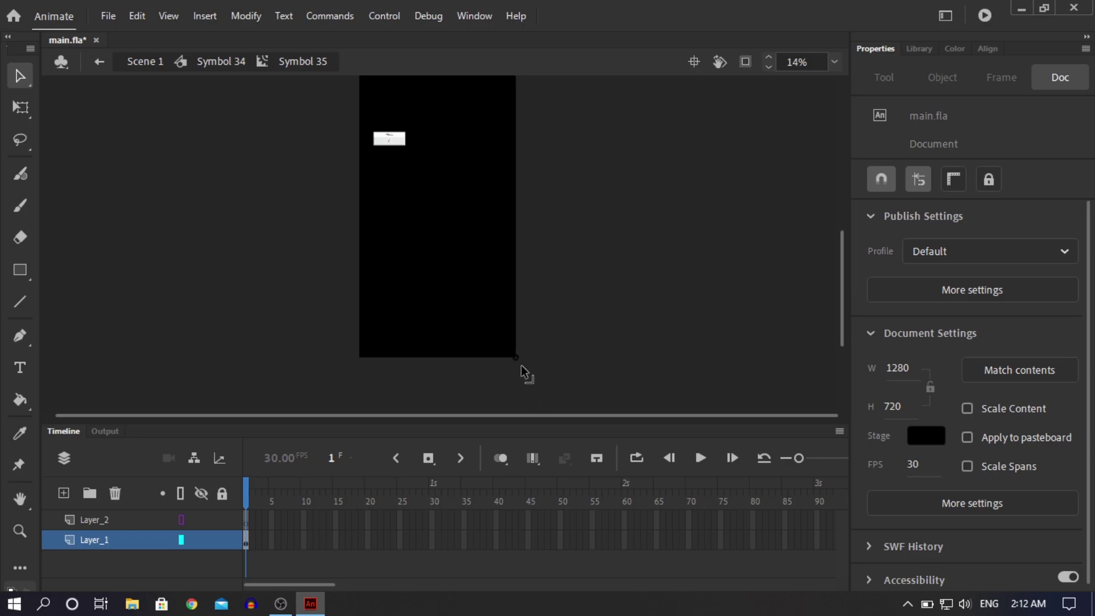
double_click(601, 321)
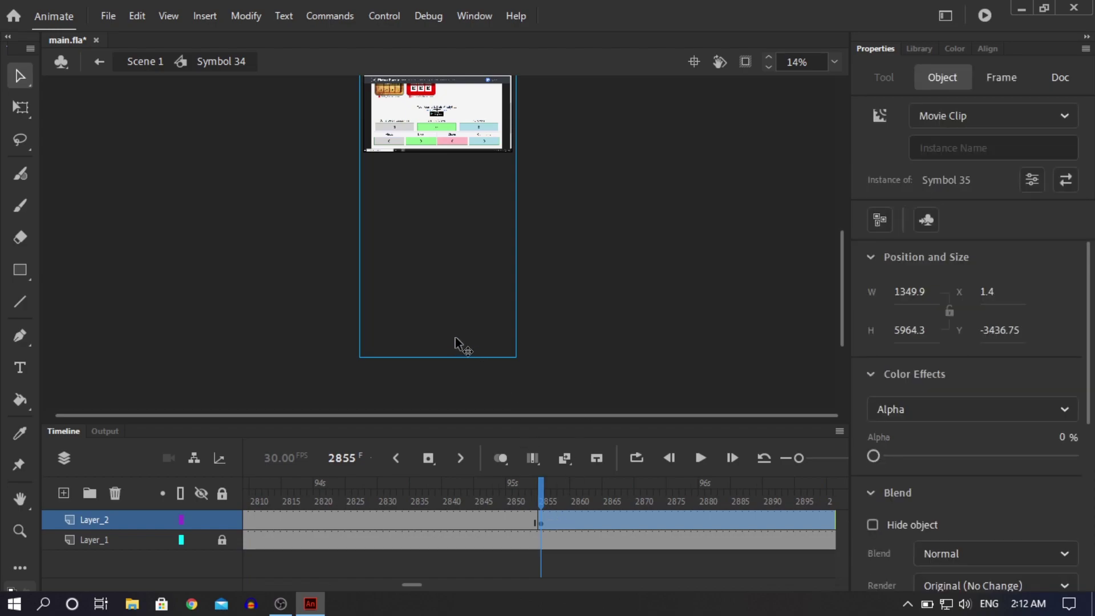
Step: Move the overlay instance up to Y -4715.65 at frame 2855 and insert a Layer_2 keyframe at frame 2862
left_click_drag(455, 337, 442, 188)
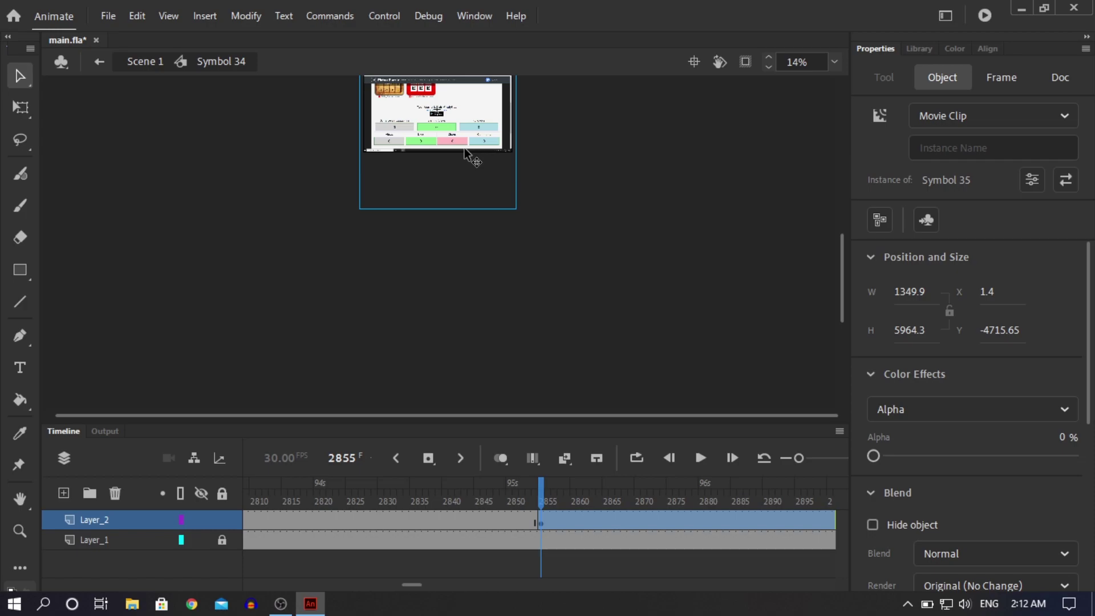
scroll(465, 151, "up", 5)
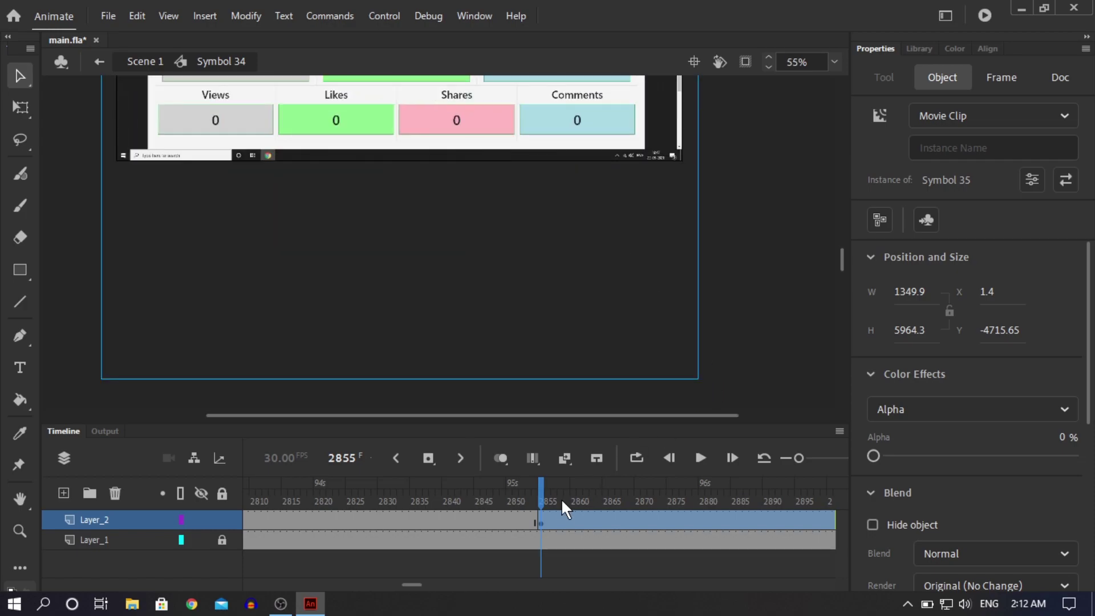
right_click(587, 515)
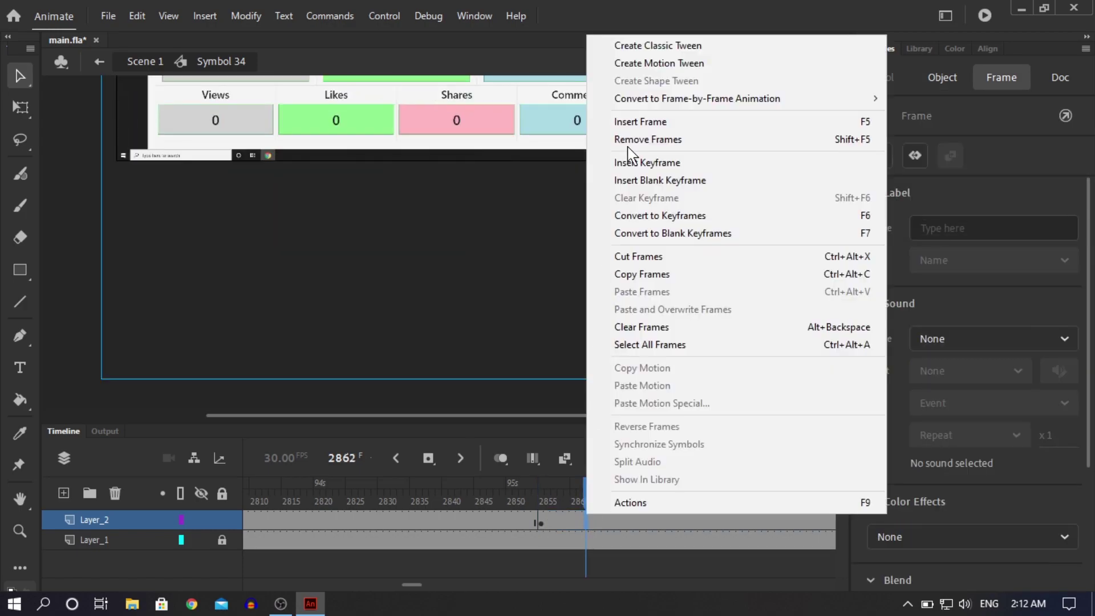
left_click(633, 166)
Step: Open Symbol 35, display Layer_1 as outlines and lock it
mouse_move(843, 257)
left_mouse_down()
mouse_move(847, 235)
mouse_move(836, 254)
left_mouse_up()
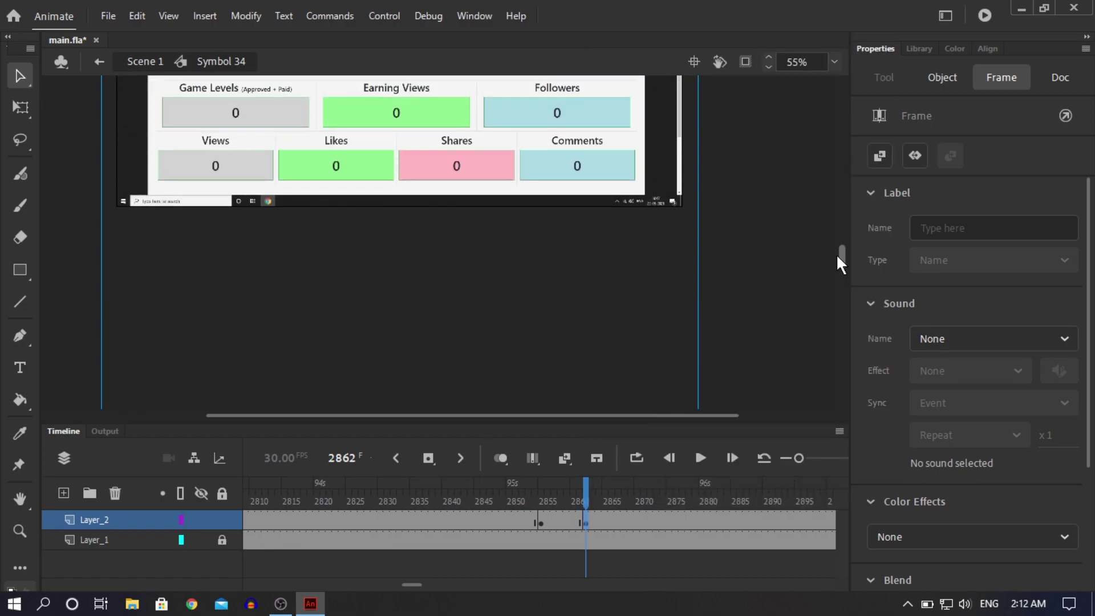
double_click(453, 151)
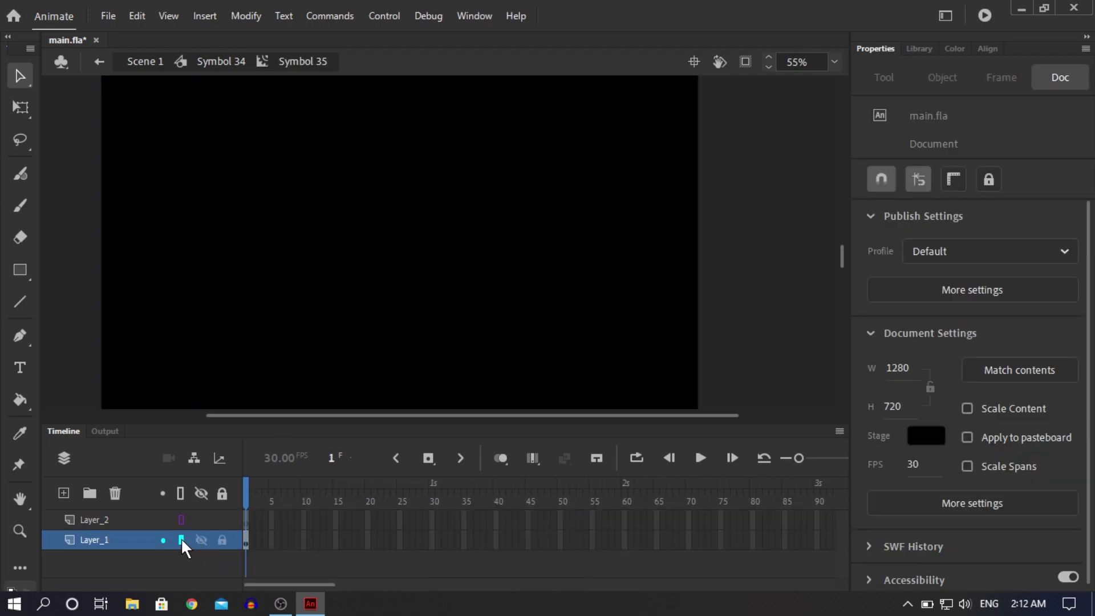
left_click(181, 538)
left_click(20, 270)
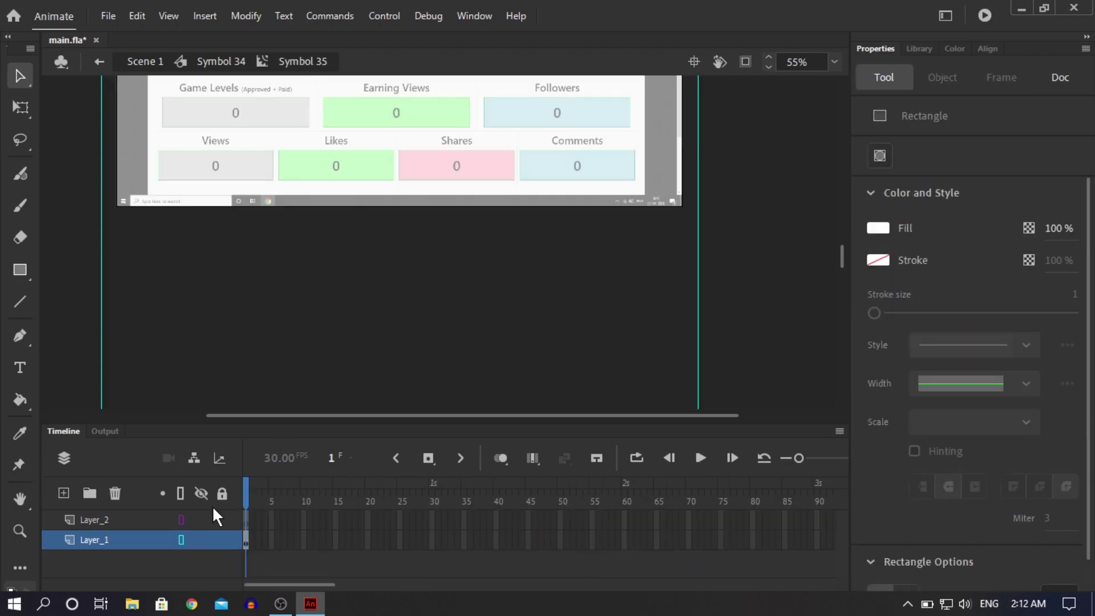
left_click(223, 540)
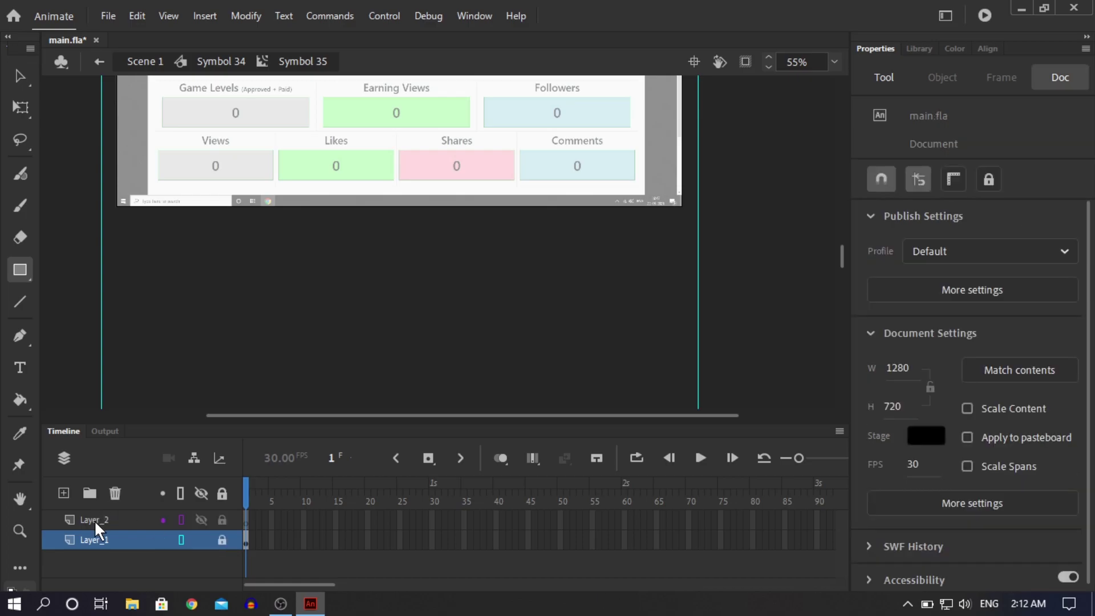
Step: Draw a white rectangle without stroke around the Earning Views label and box on Layer_2
left_click(94, 520)
scroll(443, 214, "up", 2)
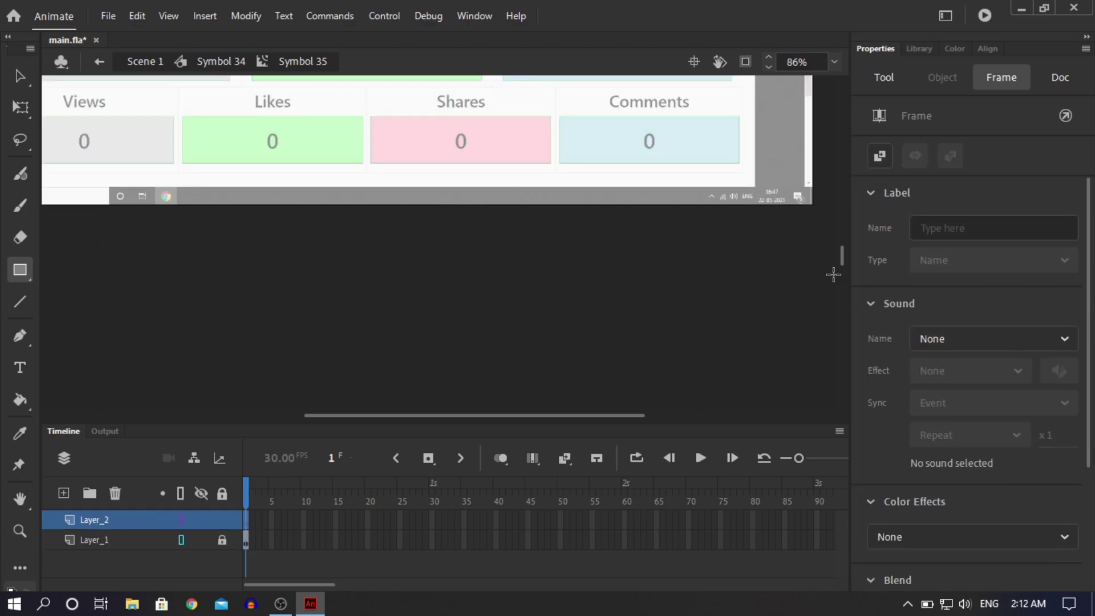
left_click_drag(838, 255, 841, 240)
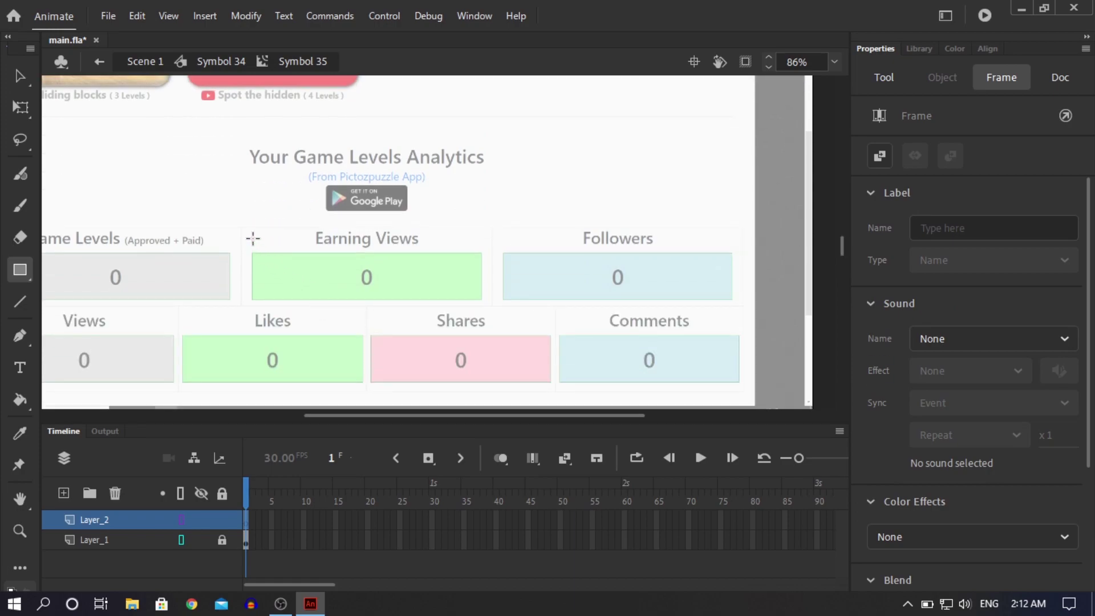
left_click_drag(249, 223, 487, 306)
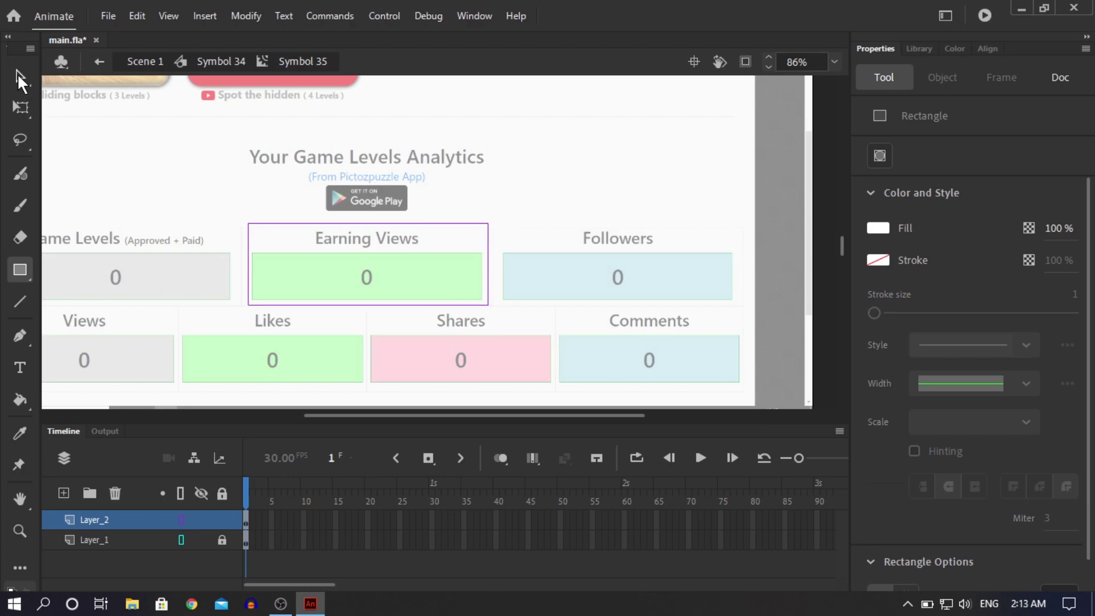
Step: Unlock Layer_1 and move the white Earning Views rectangle from Layer_2 onto it, pasted in the same place
left_click(20, 76)
left_click(246, 517)
key("Delete")
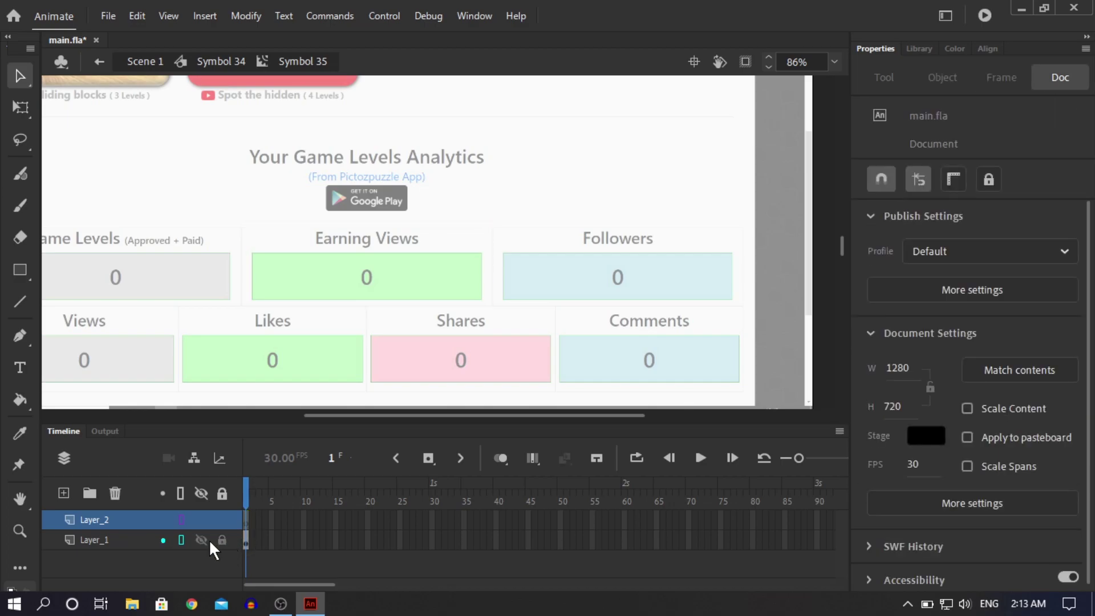
left_click(105, 539)
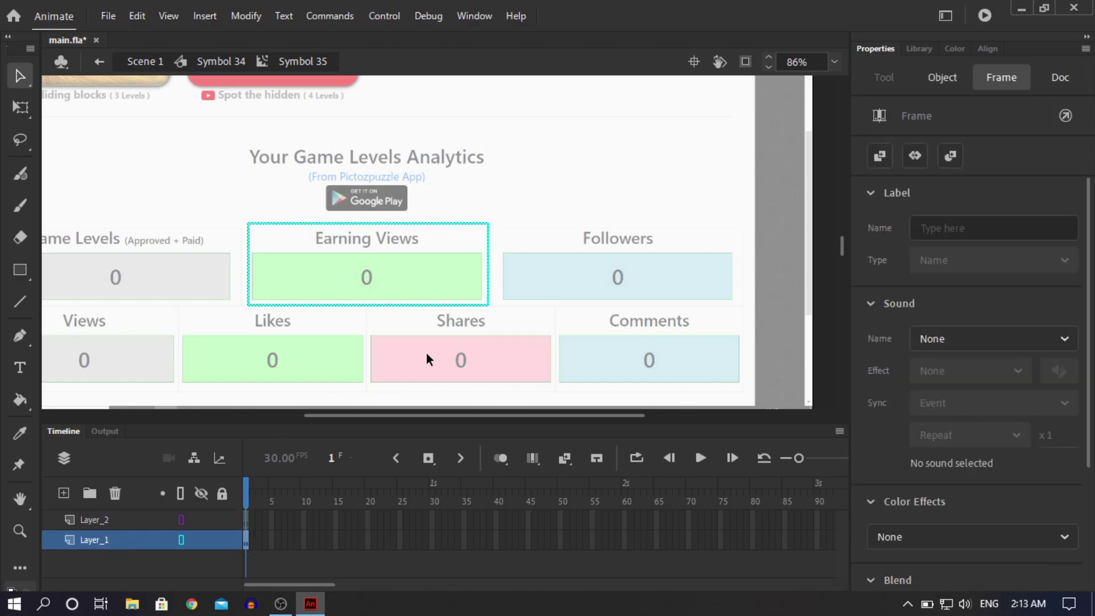
scroll(426, 352, "down", 4)
left_click(448, 391)
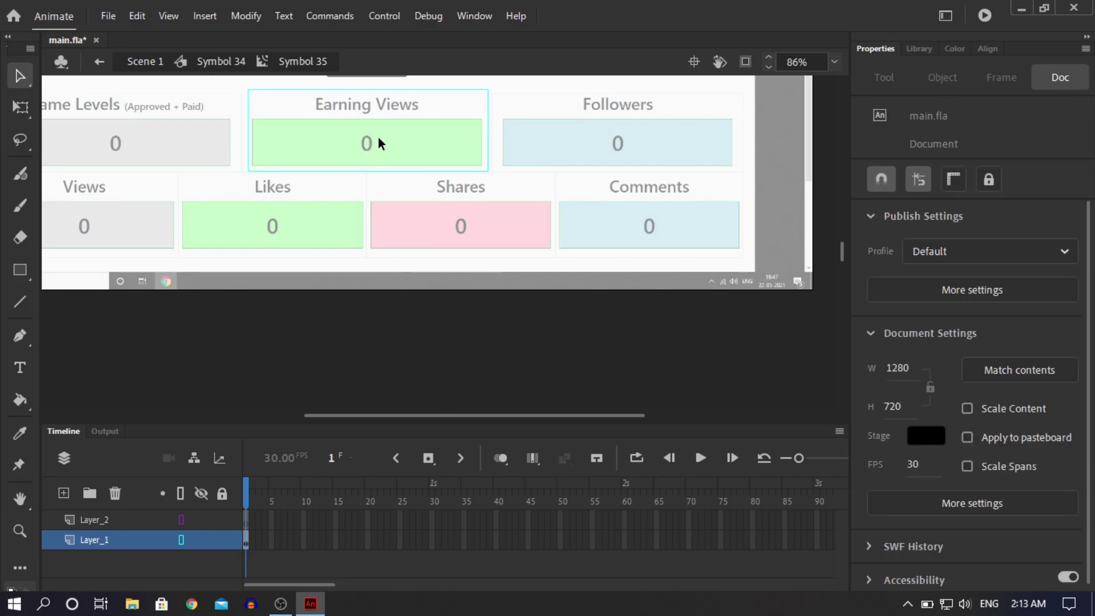
Step: Turn off Layer_1's outline display and delete the white rectangle to cut an Earning Views opening in the black shape
left_click(181, 540)
left_click(371, 110)
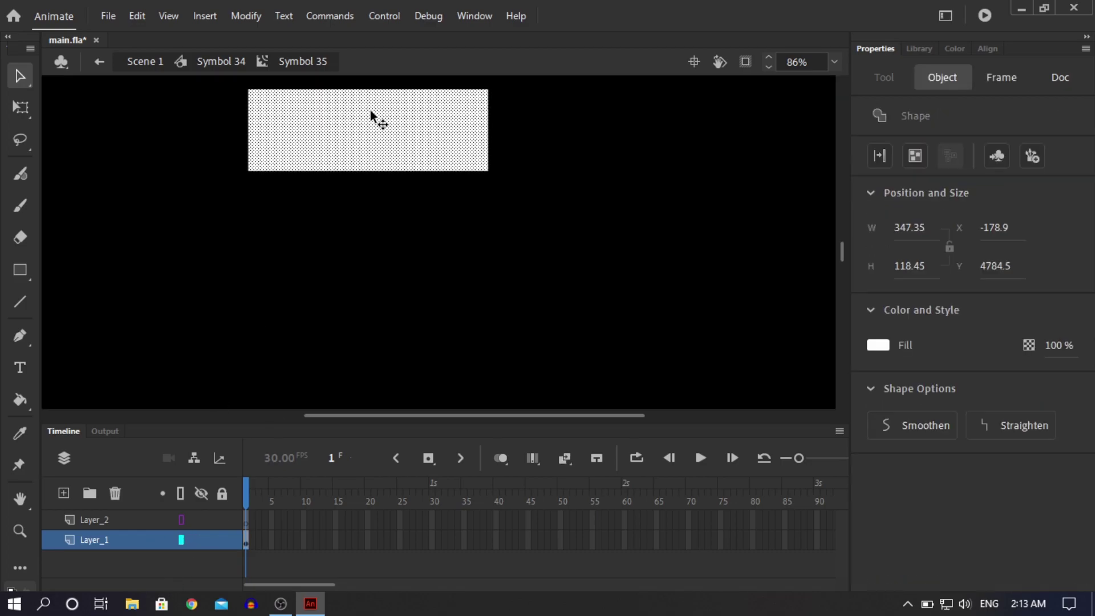
key("Escape")
left_click(366, 108)
key("Delete")
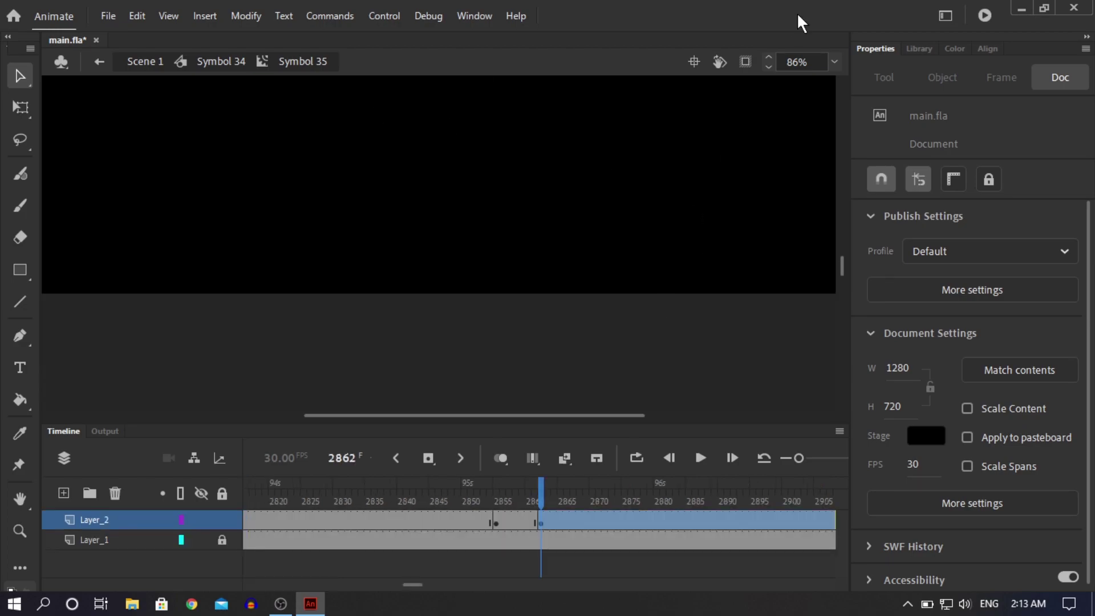
Step: Return to Symbol 34 and create a classic tween on Layer_2 between frames 2855 and 2862
key("Escape")
left_click(834, 62)
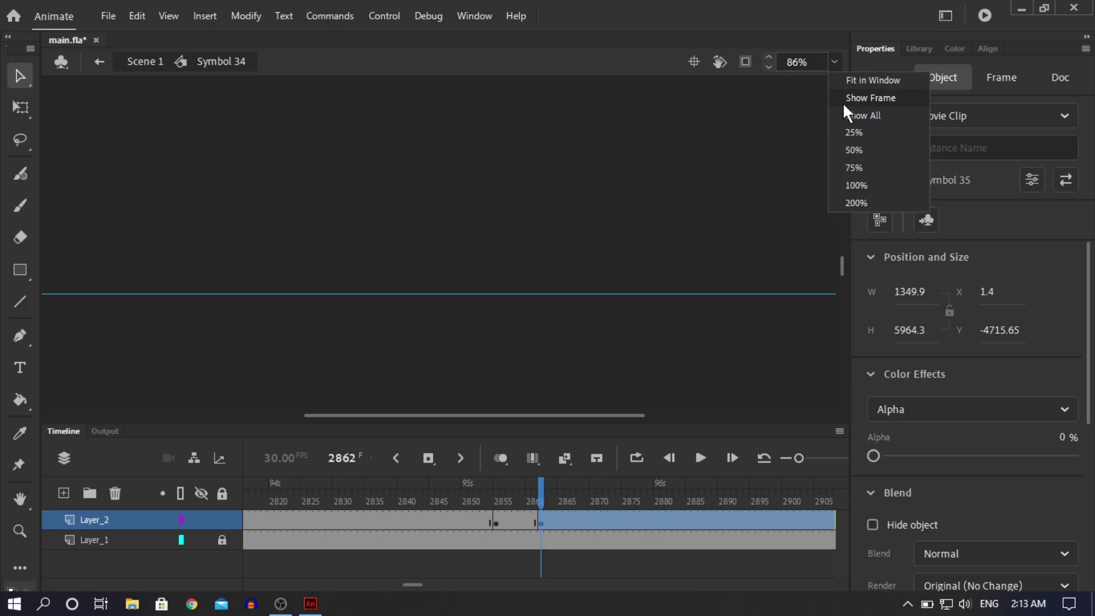
left_click(844, 100)
left_click(508, 521)
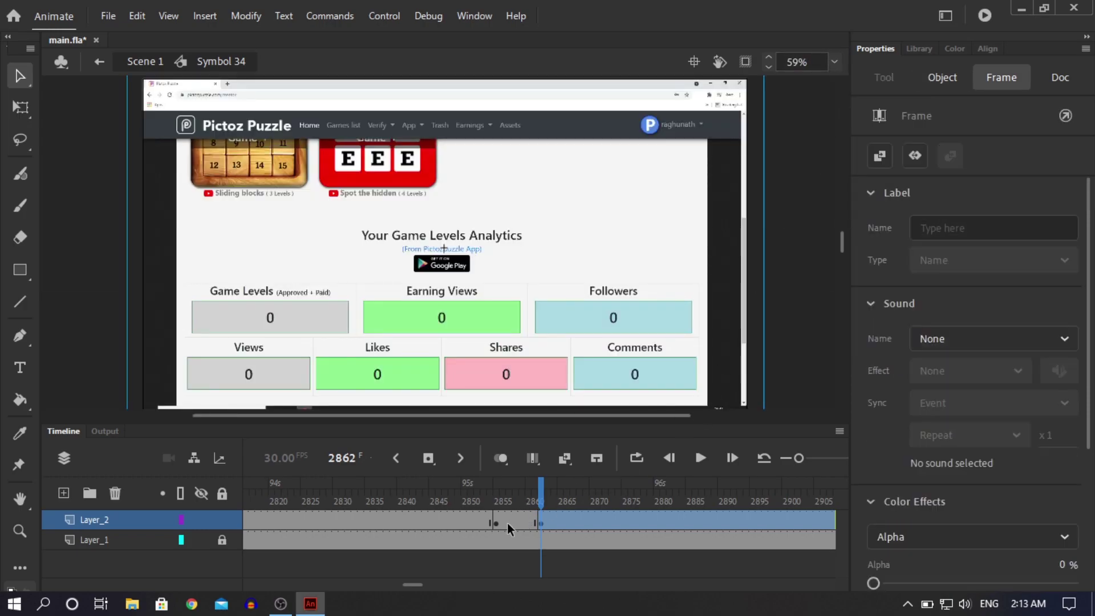
right_click(507, 522)
left_click(621, 54)
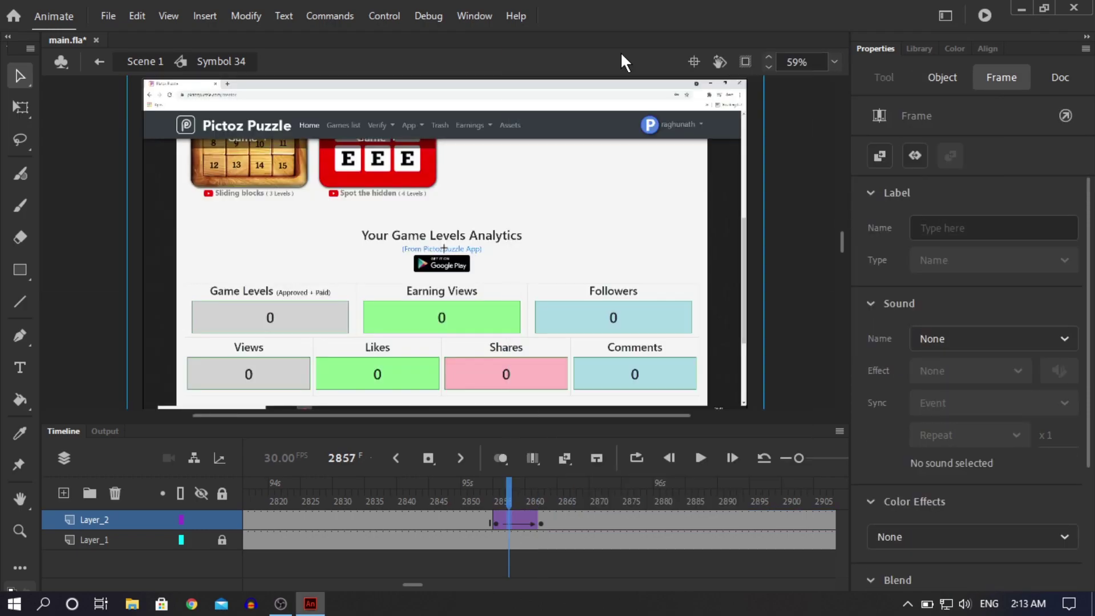
Step: Set the alpha of the Symbol 35 overlay to 80% at frame 2862
left_click(540, 523)
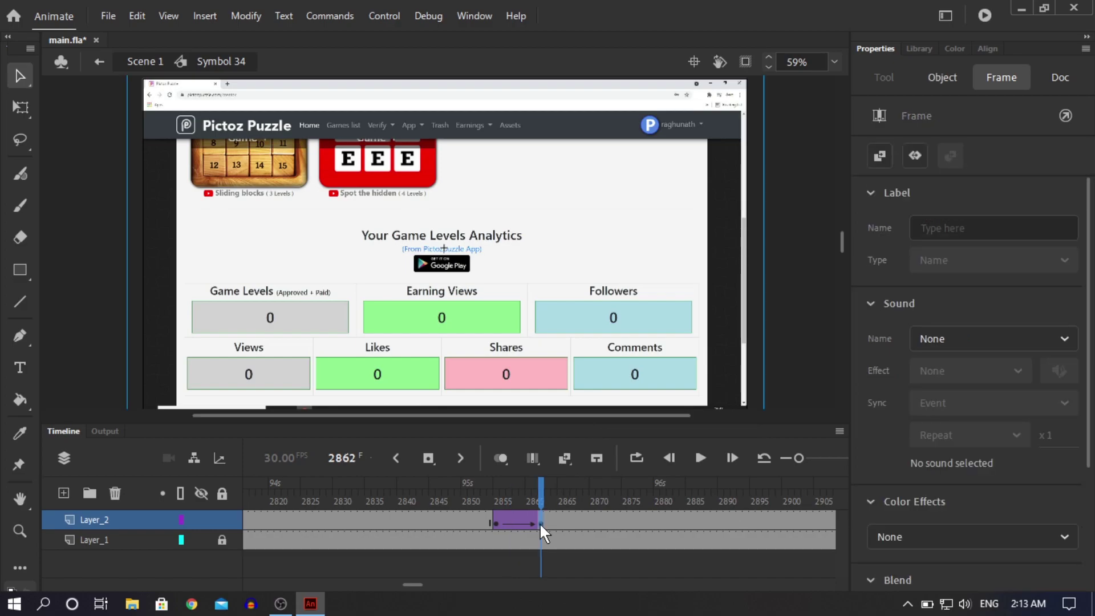
left_click(533, 354)
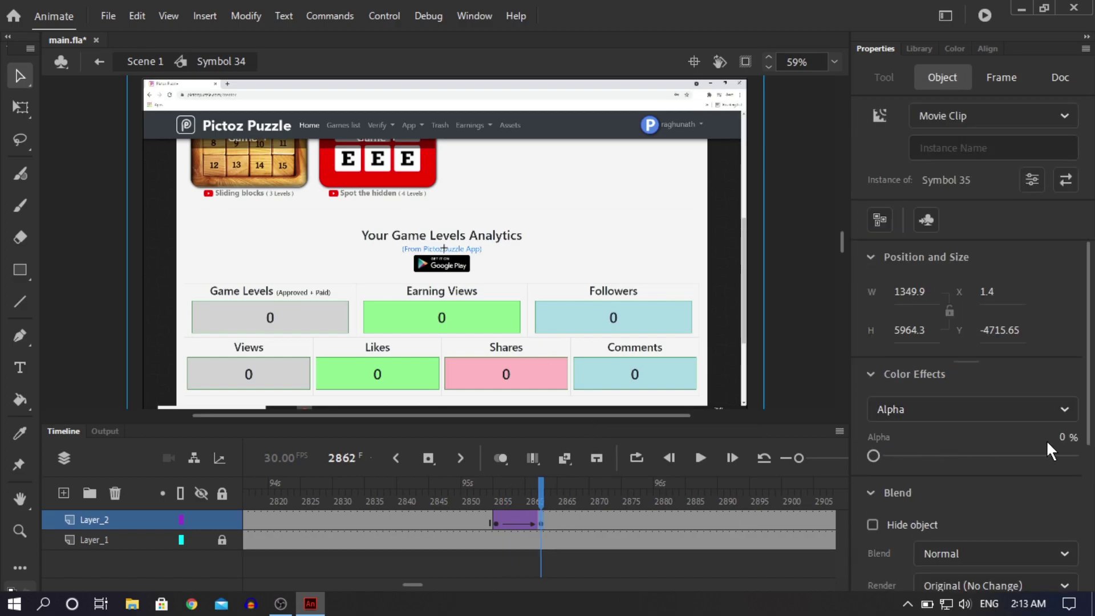
left_click(1061, 437)
type("80")
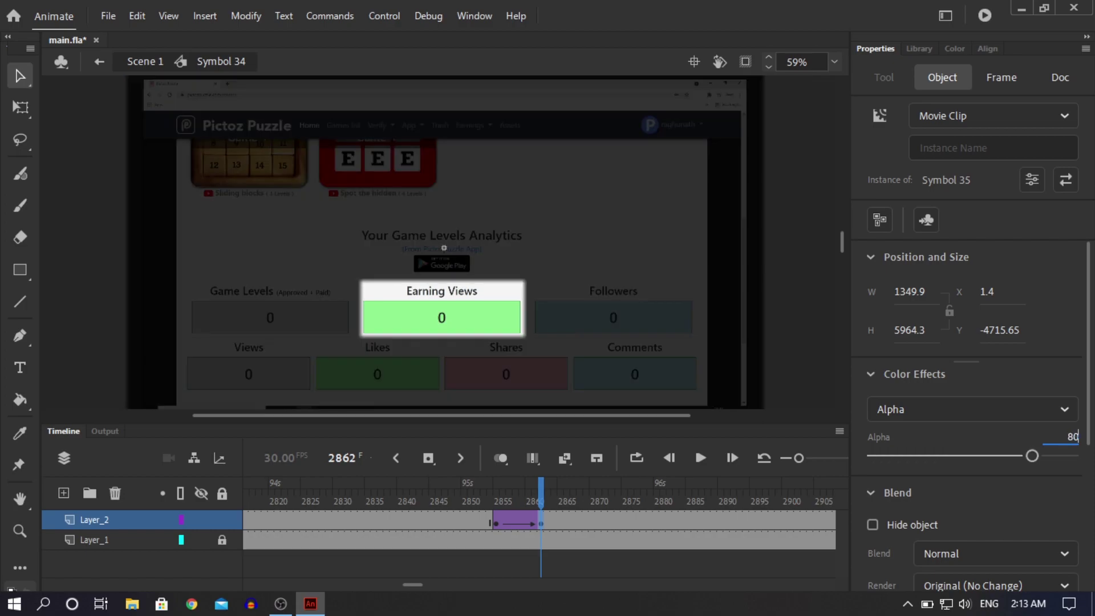
left_click(776, 279)
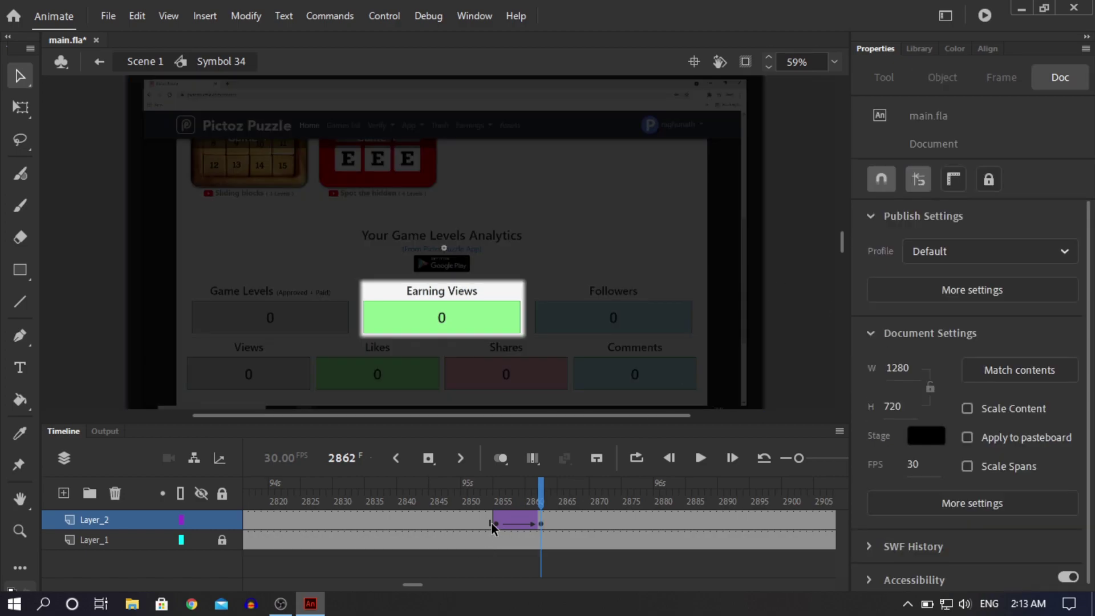
Step: Copy the fade-in tween frames on Layer_2 to frames 2898–2905 and reverse them to create the fade-out
left_click_drag(496, 522, 795, 523)
right_click(795, 523)
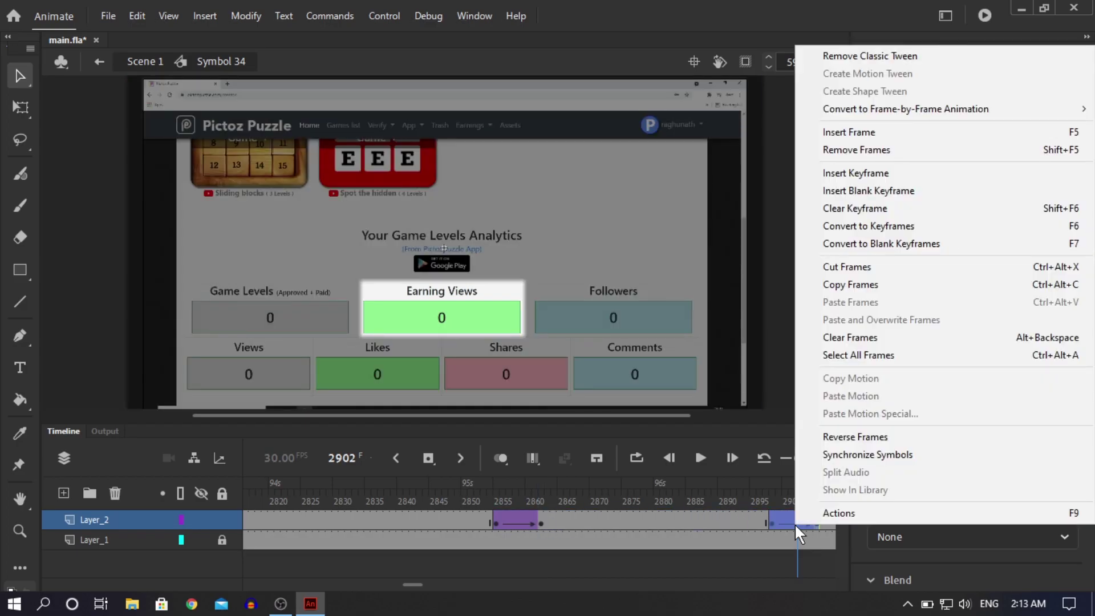
left_click(834, 437)
Step: Return to Scene 1, play the Earning Views highlight against the audio, and position the playhead at frame 2926
scroll(546, 304, "down", 1)
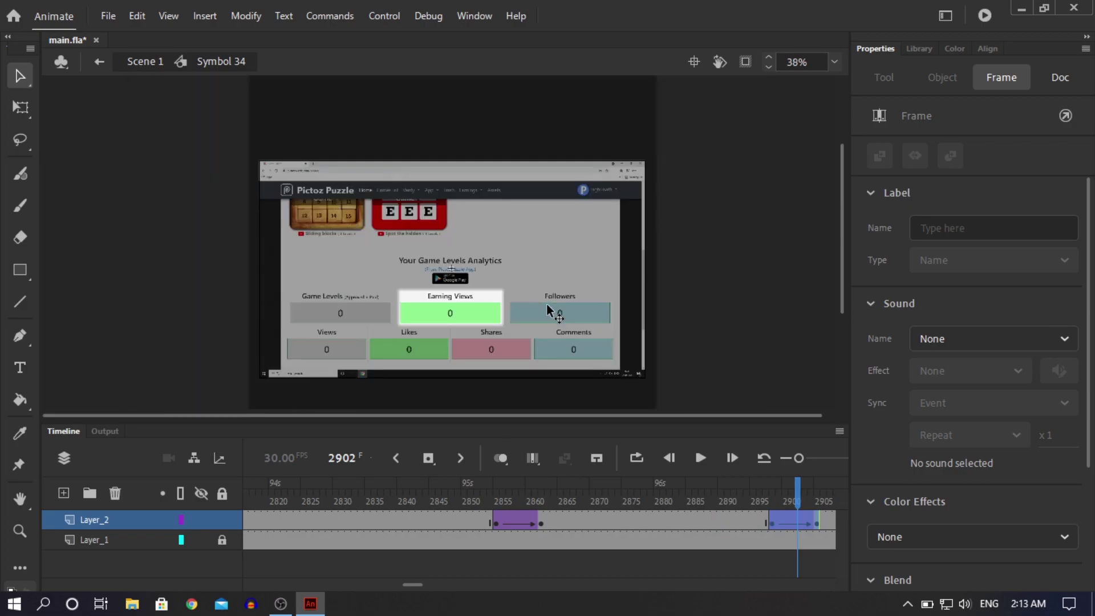
left_click(708, 287)
left_click(523, 488)
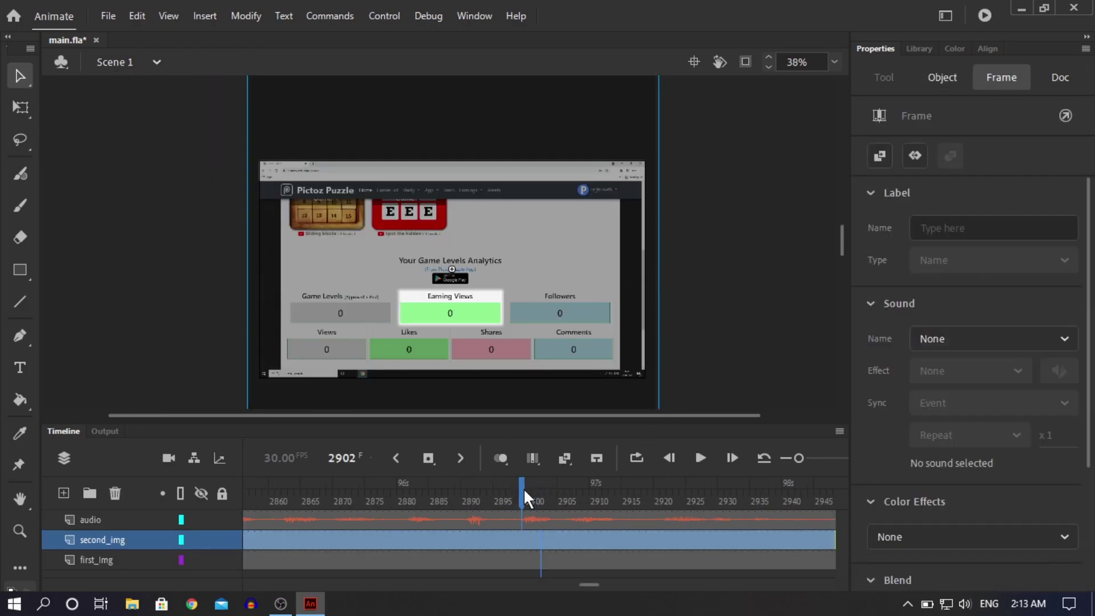
key("Return")
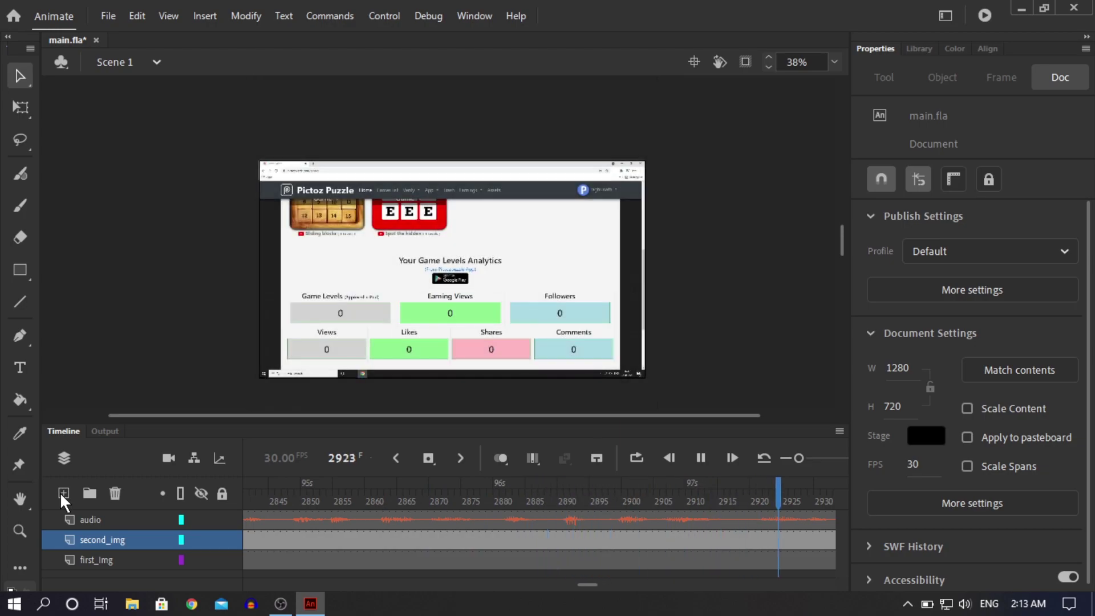
key("Return")
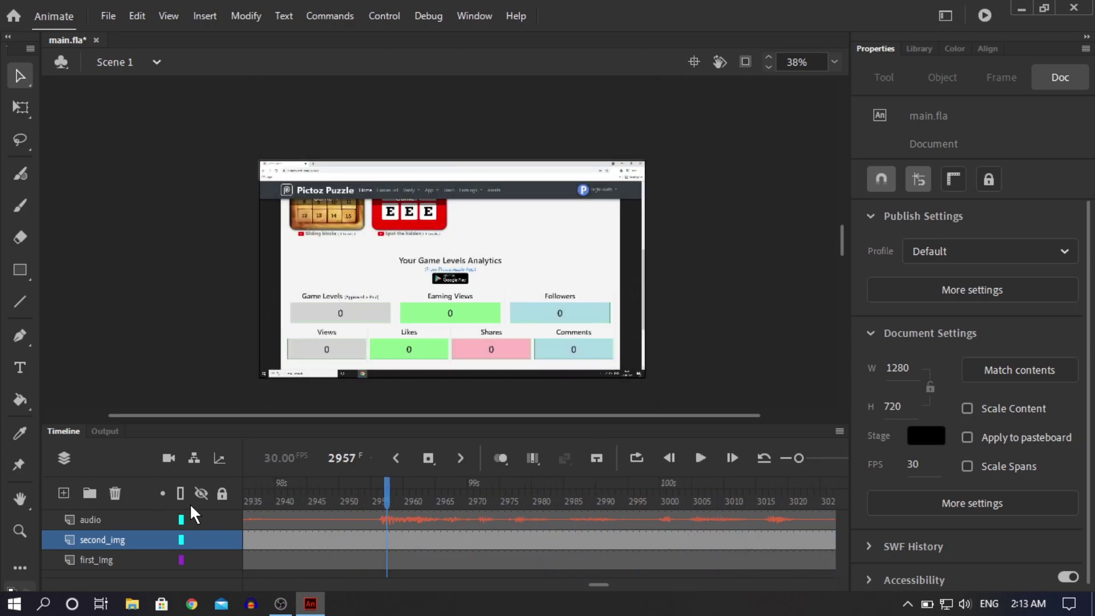
left_click_drag(292, 494, 445, 502)
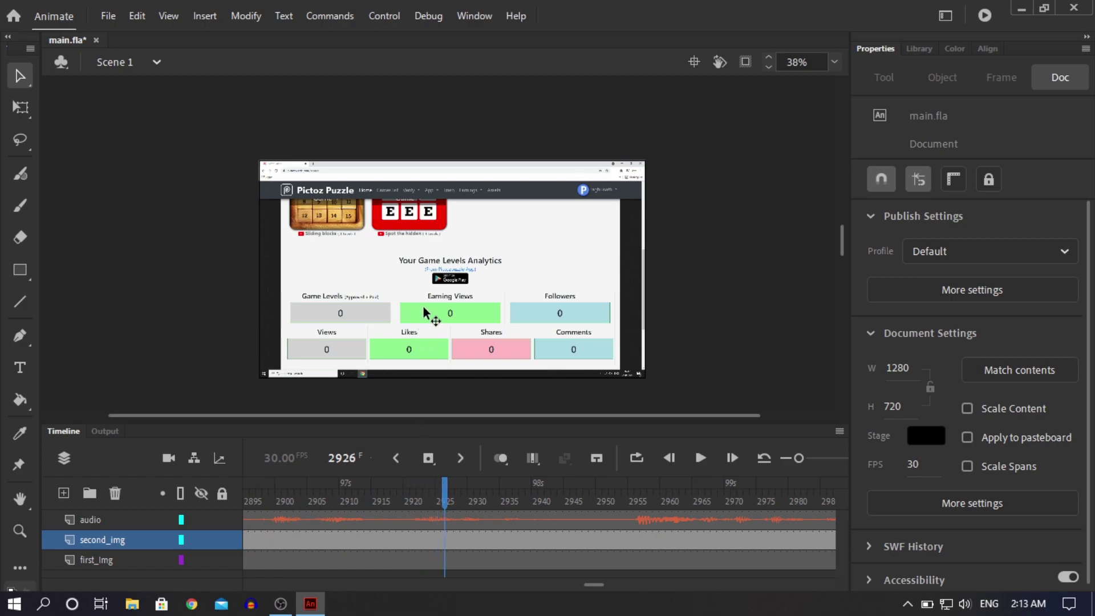
Step: Open Symbol 34 and shift the fade-out tween frames on Layer_2 later in time, to around frame 2926
double_click(424, 306)
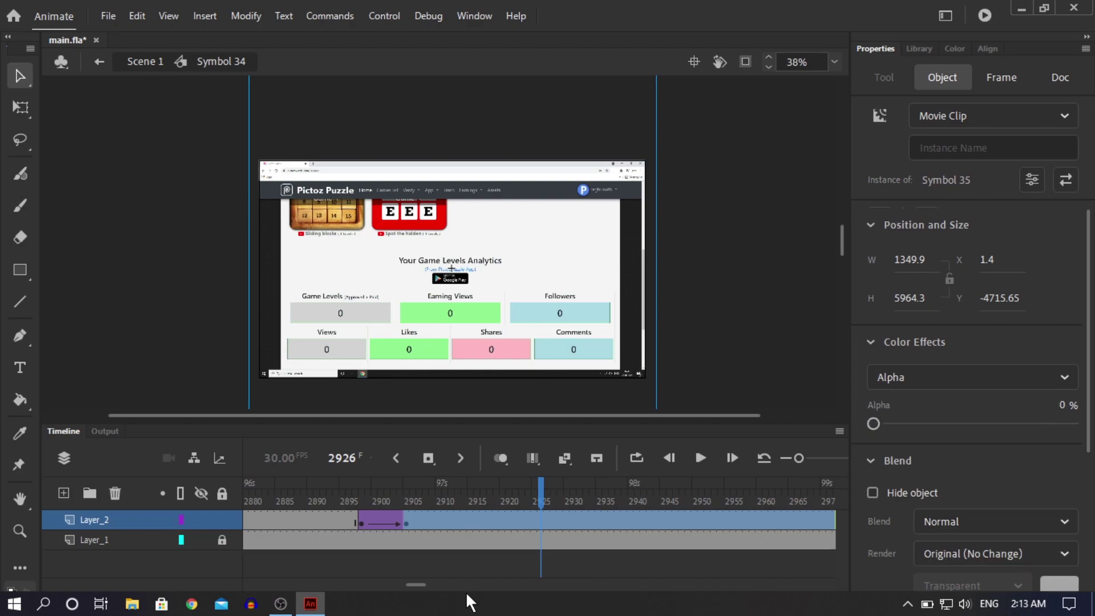
left_click(365, 544)
left_click_drag(360, 522, 469, 518)
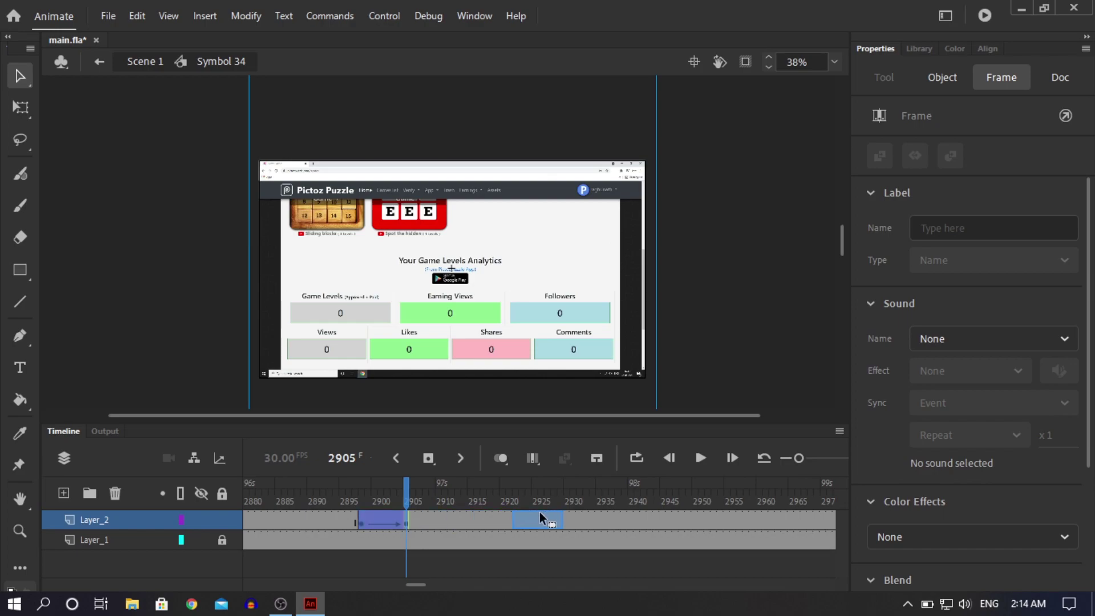
left_click_drag(550, 511, 5, 513)
Step: Return to Scene 1 and play the timeline from frame 2822 to check the Earning Views fade-in
double_click(734, 261)
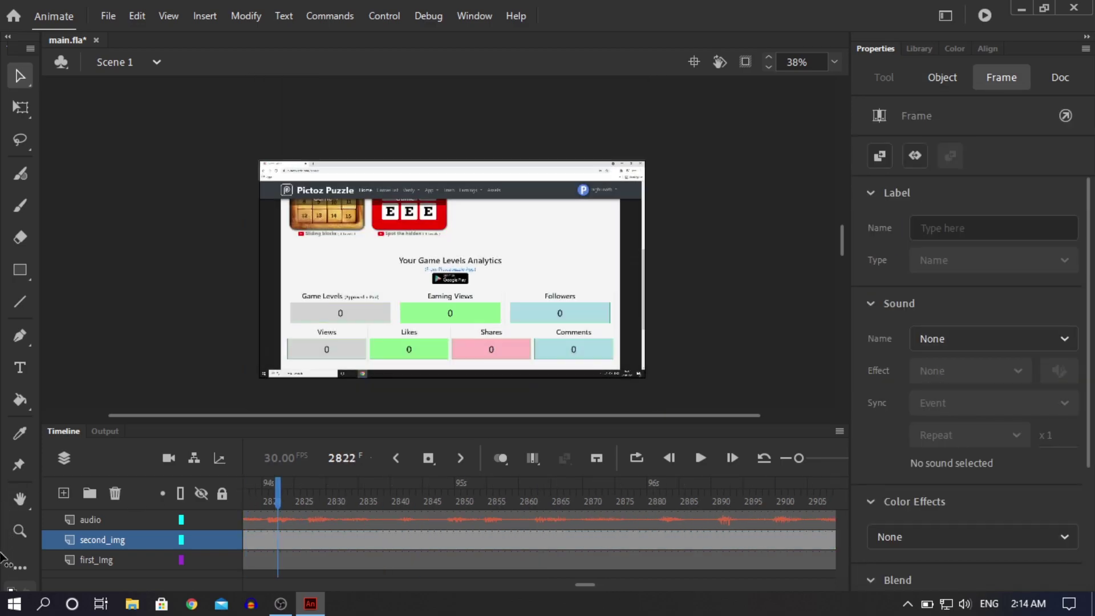
key("Return")
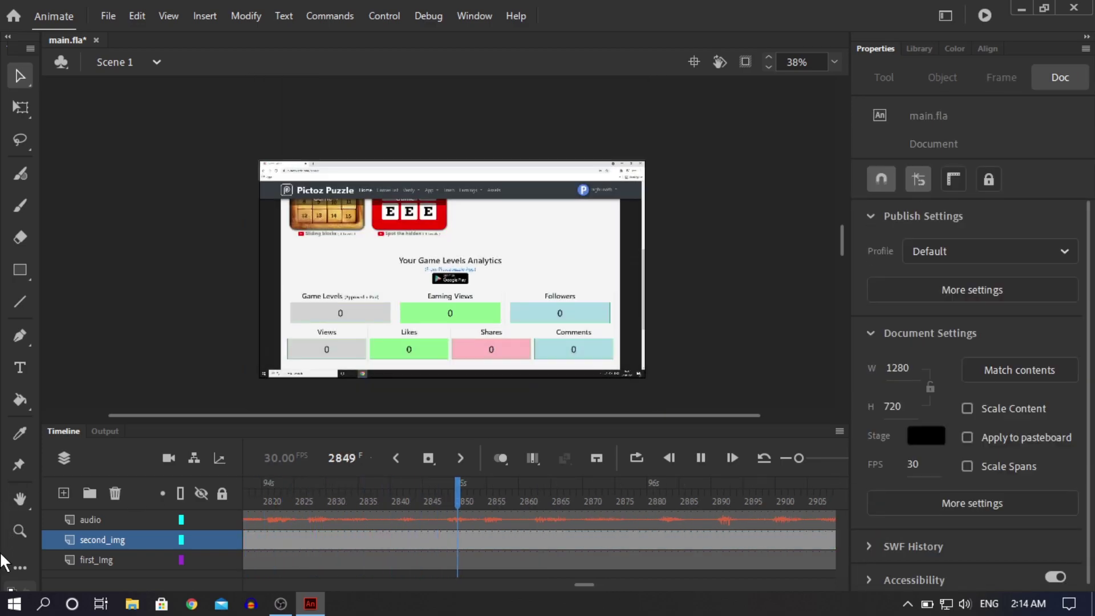
key("Return")
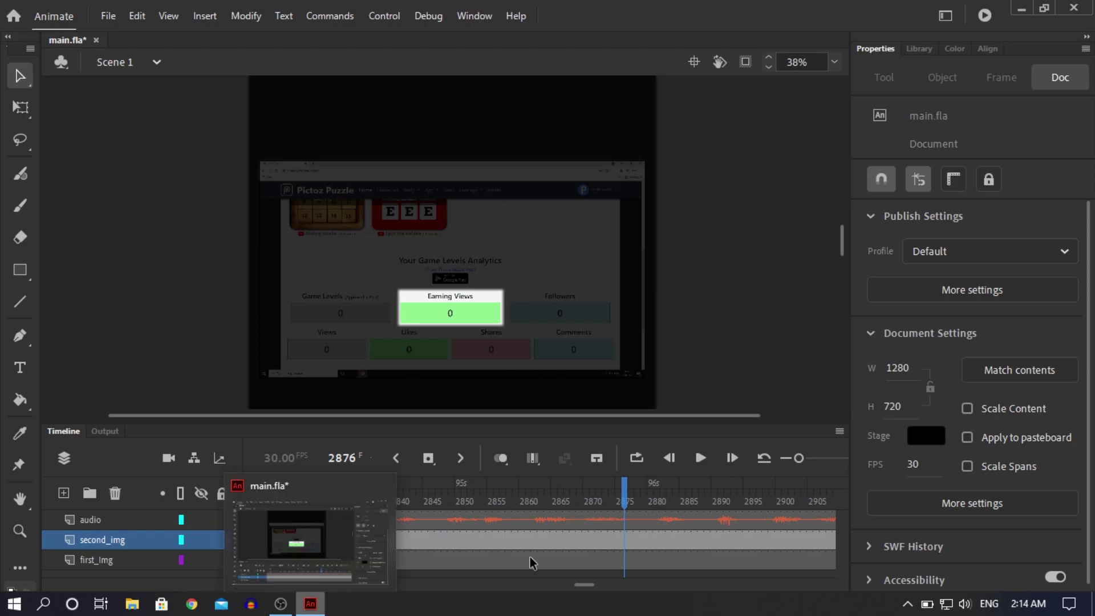
Step: Play Scene 1 from around the screenshot cross-fade to review the highlight timing, and save main.fla
left_click_drag(590, 582, 554, 588)
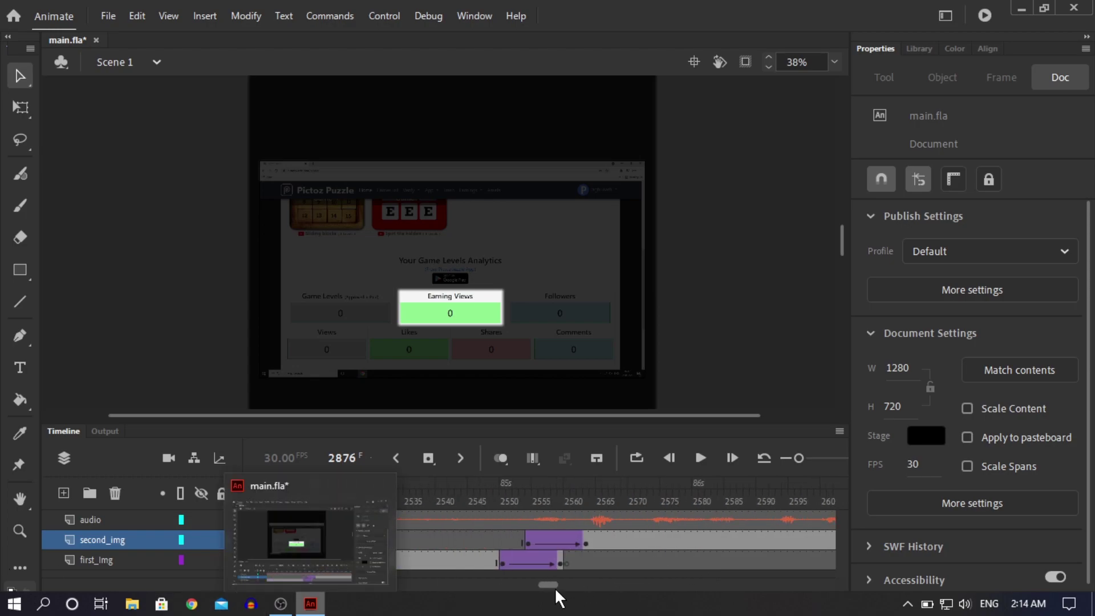
left_click(573, 485)
key("Return")
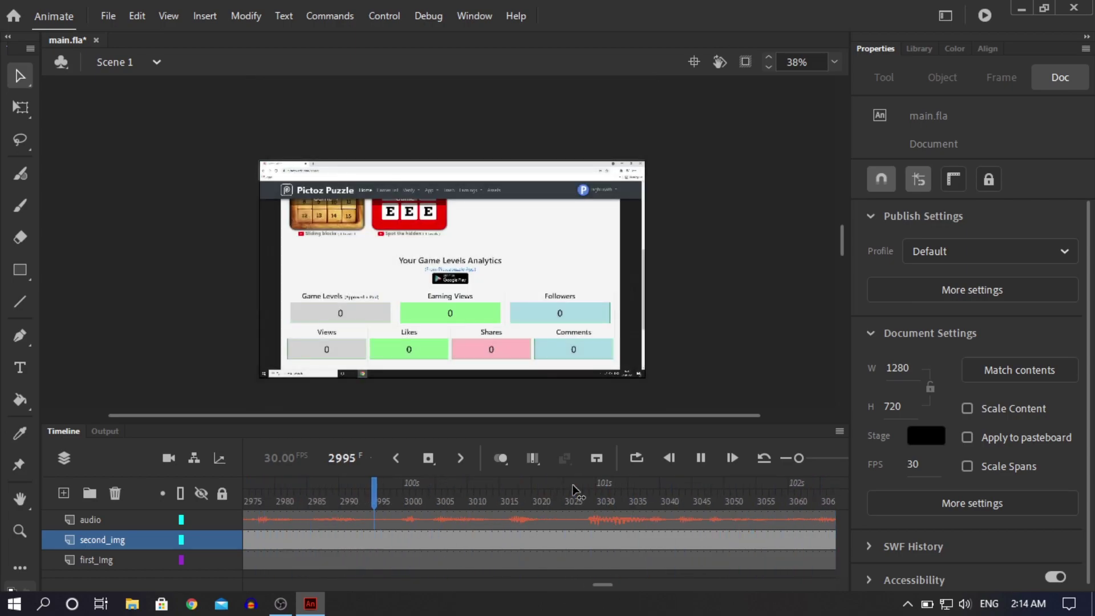
key("space")
key("ctrl+s")
left_click_drag(605, 580, 592, 585)
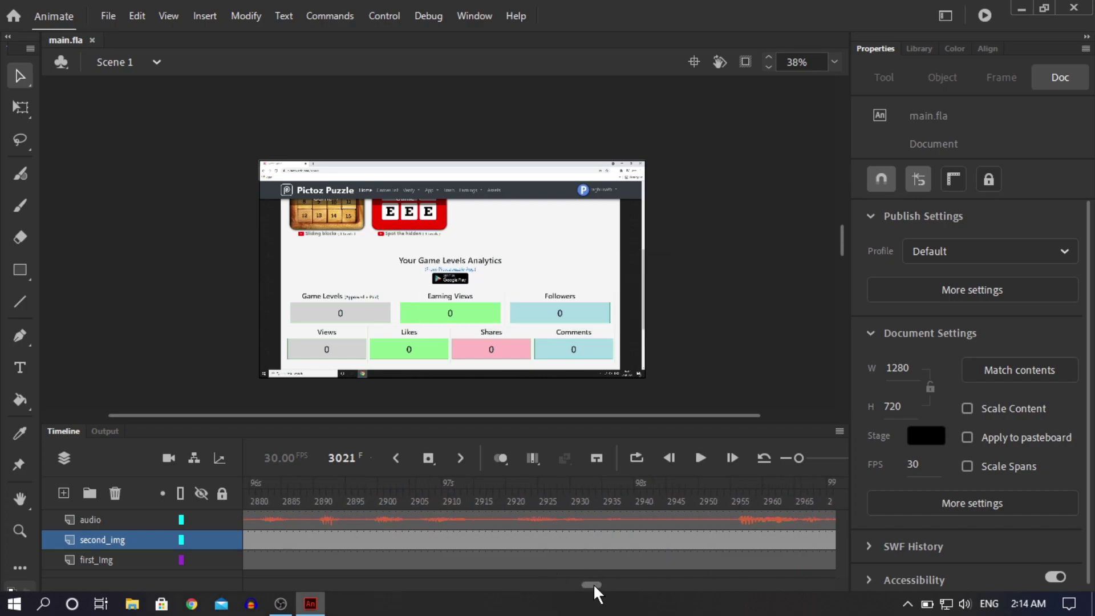